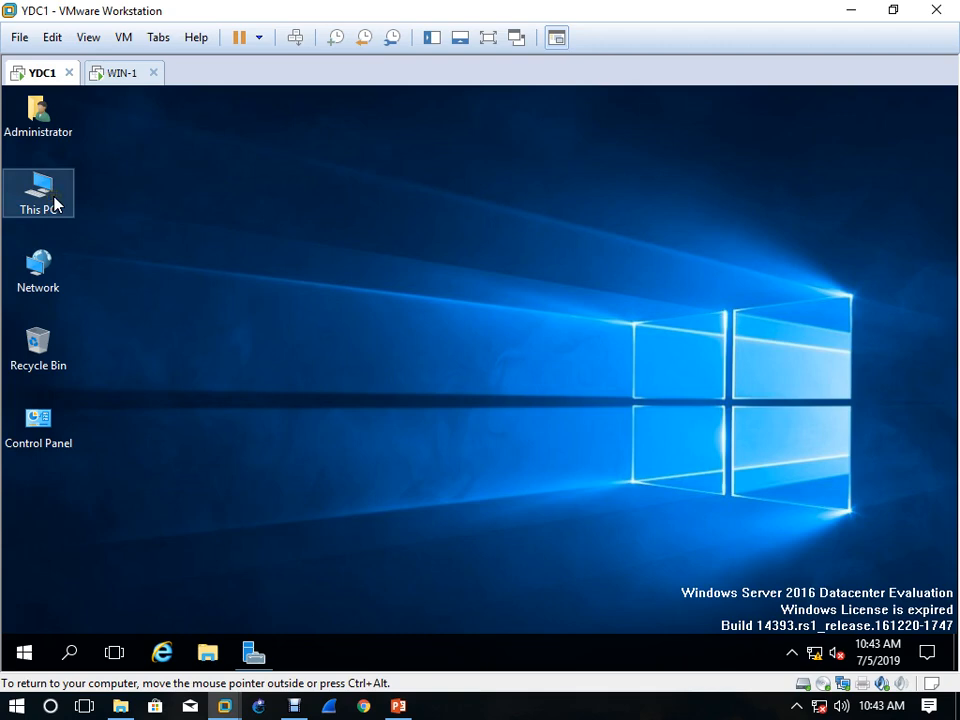
# Check the C: drive for the Website-1 and Website-2 folders and close the file window
pyautogui.doubleClick(55, 204)
pyautogui.click(415, 414)
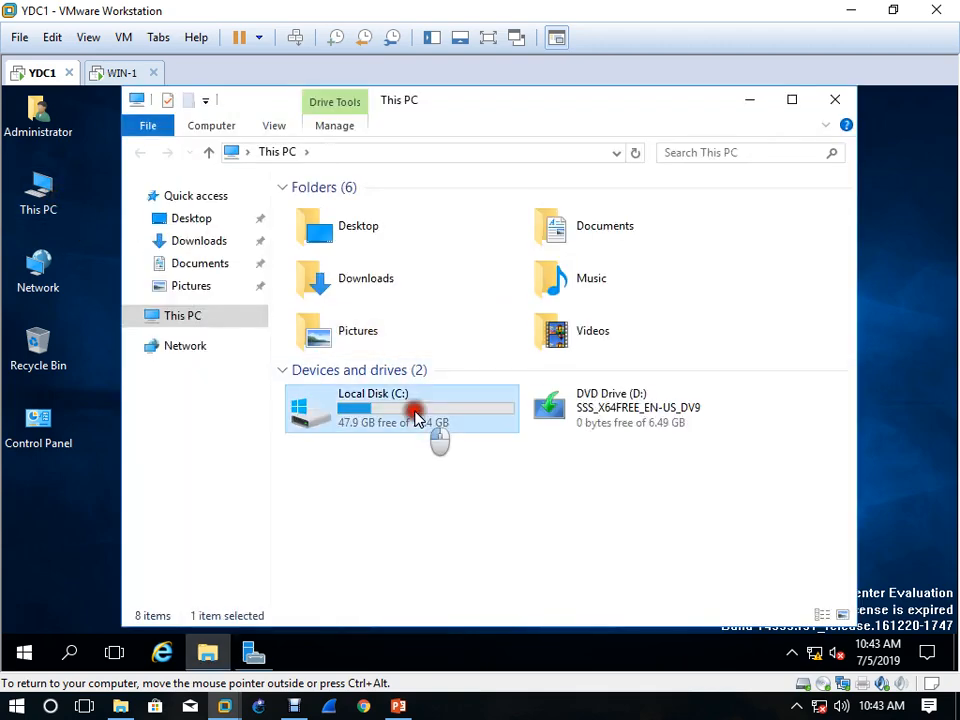
pyautogui.doubleClick(415, 414)
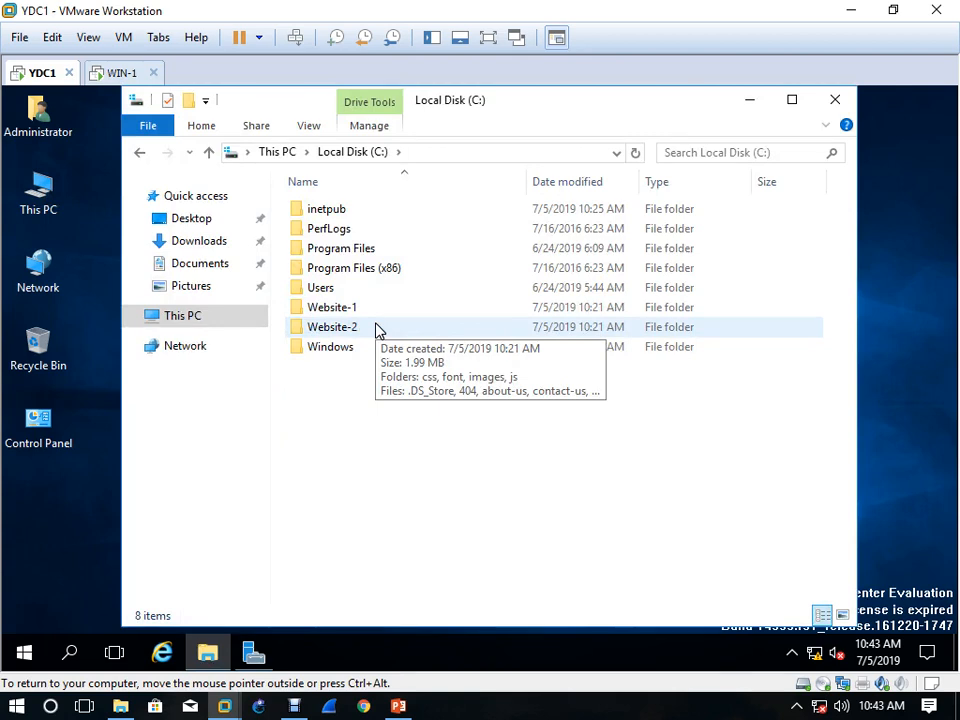
pyautogui.click(373, 321)
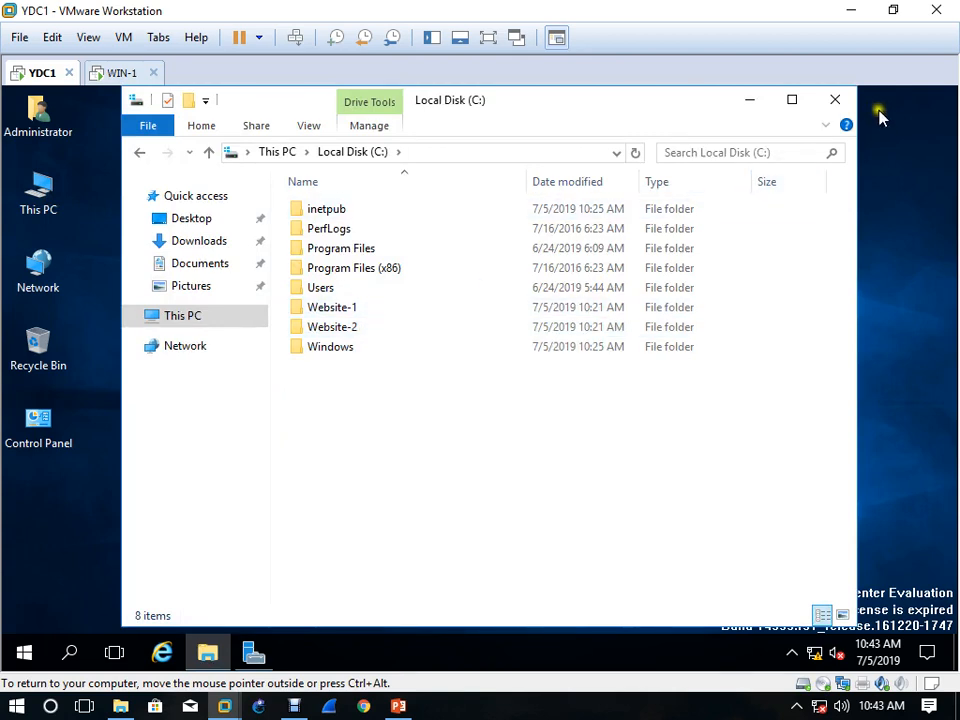
pyautogui.click(840, 100)
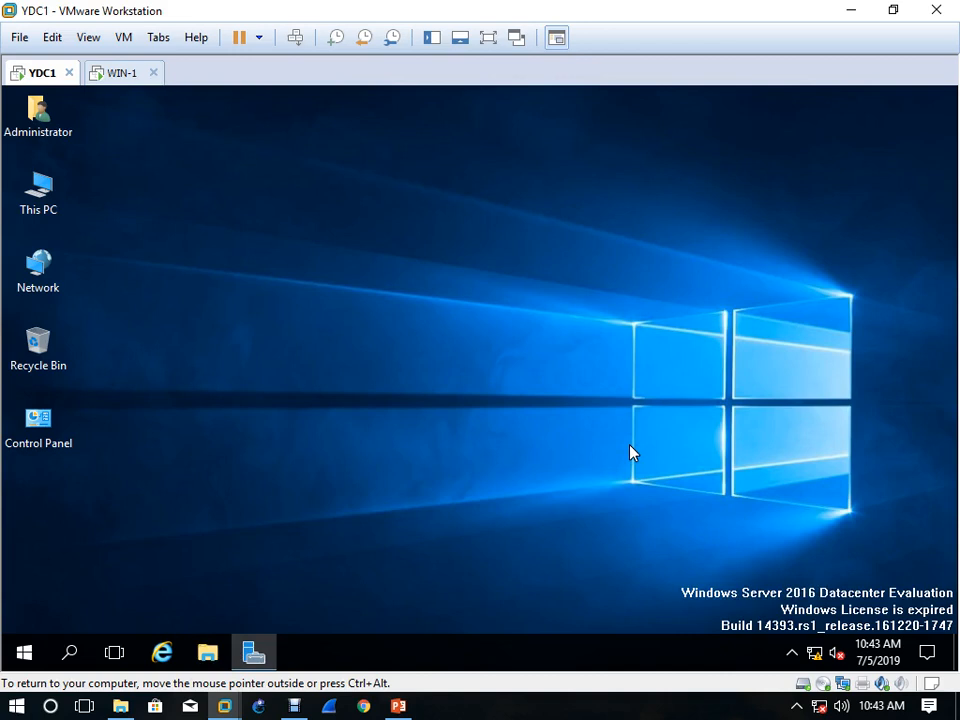
# Open the advanced TCP/IP settings of the Ethernet0 connection's Internet Protocol Version 4
pyautogui.rightClick(816, 651)
pyautogui.click(820, 634)
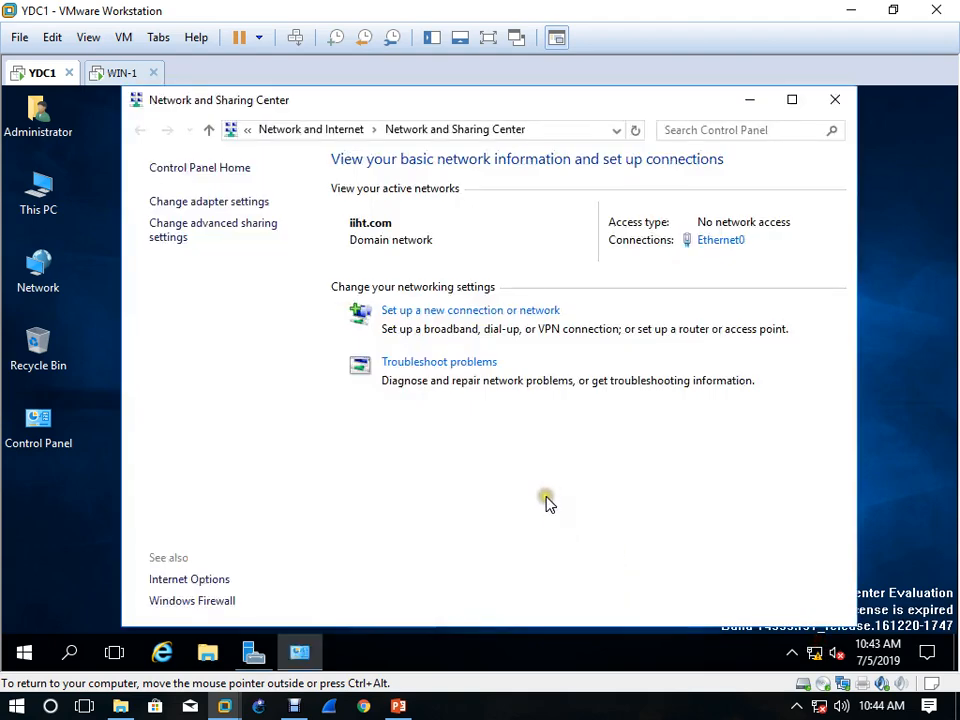
pyautogui.click(718, 242)
pyautogui.click(375, 527)
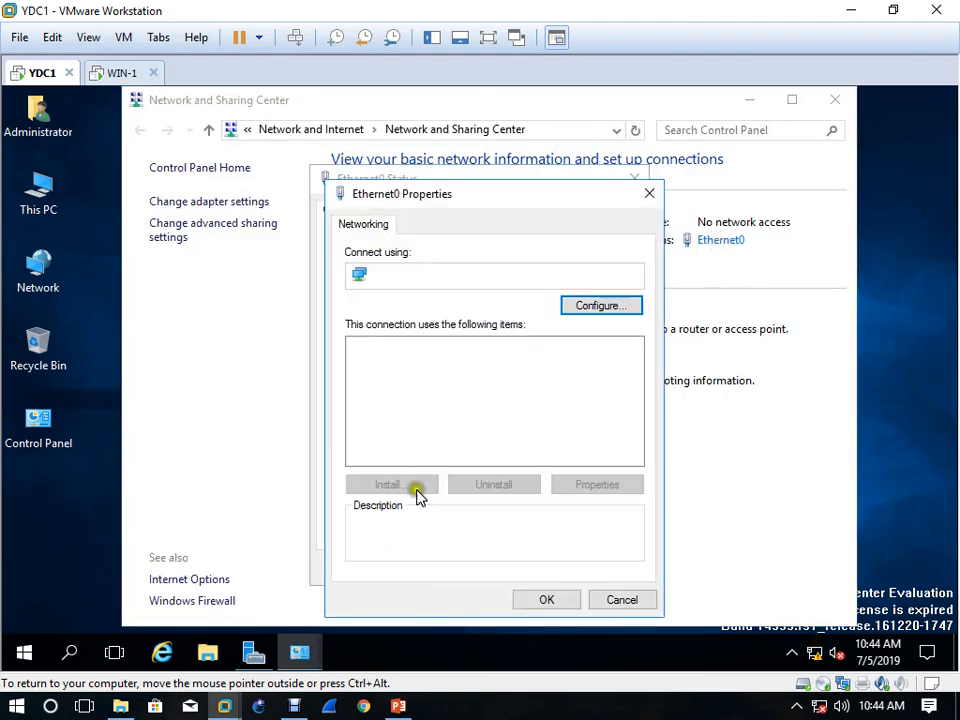
pyautogui.doubleClick(550, 393)
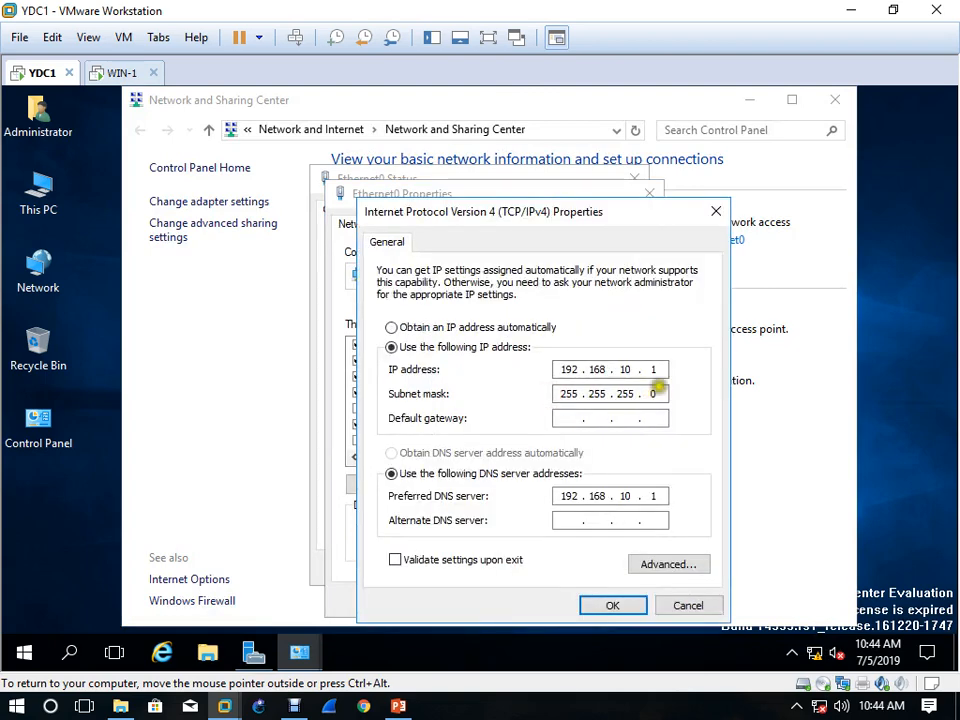
pyautogui.click(678, 563)
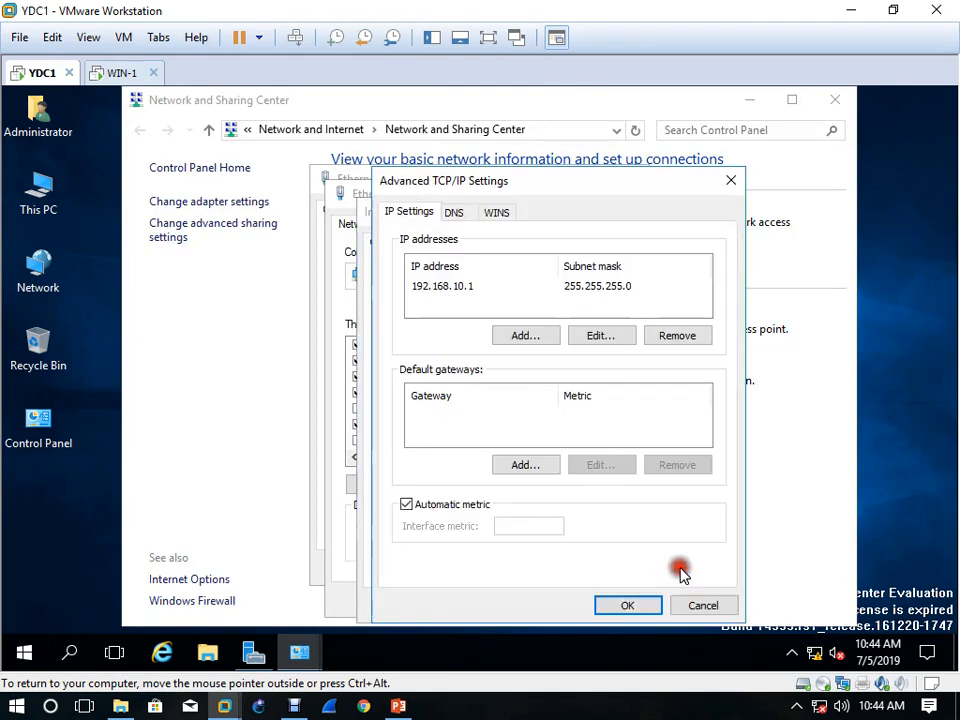
# Add the IP address 192.168.10.10 with subnet mask 255.255.255.0 to Ethernet0, and close all network settings windows
pyautogui.click(535, 338)
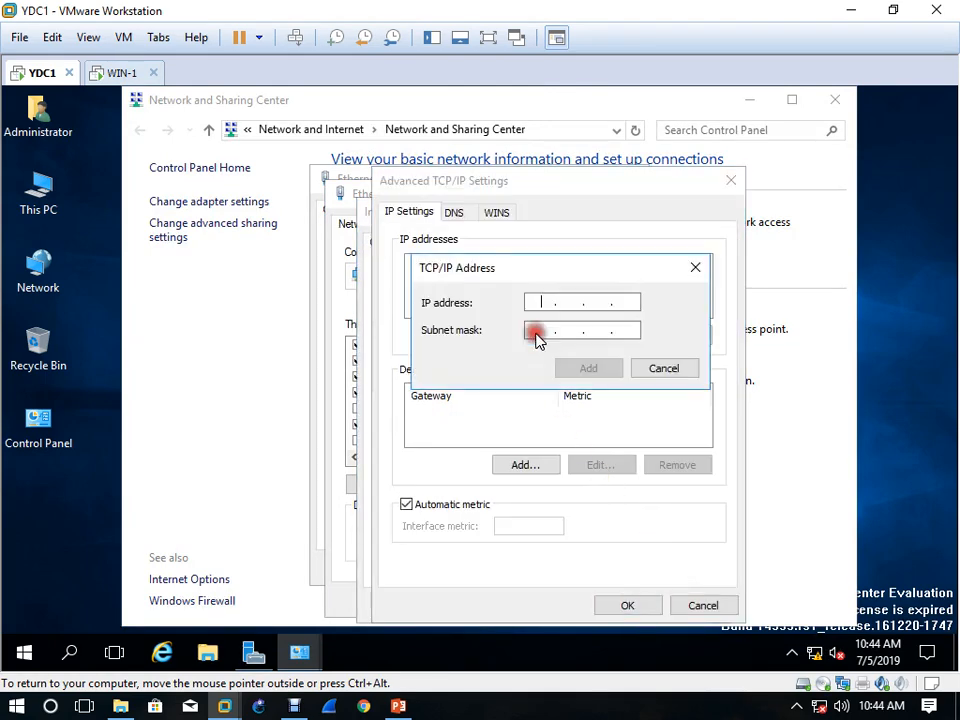
pyautogui.write('192 . 168 . 10 . 10')
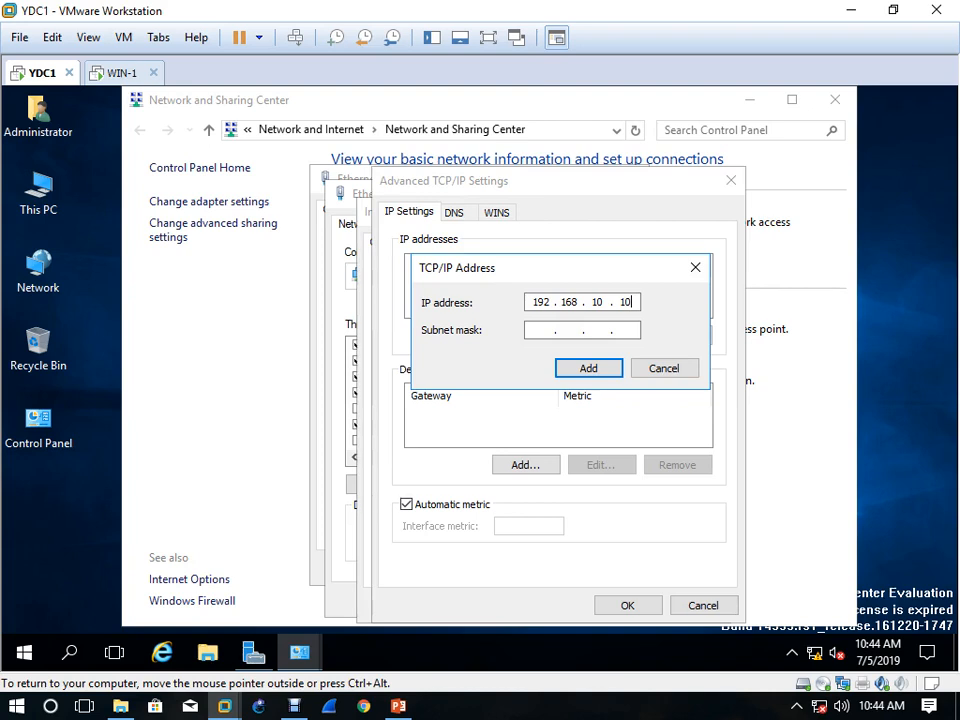
pyautogui.press('Tab')
pyautogui.click(592, 369)
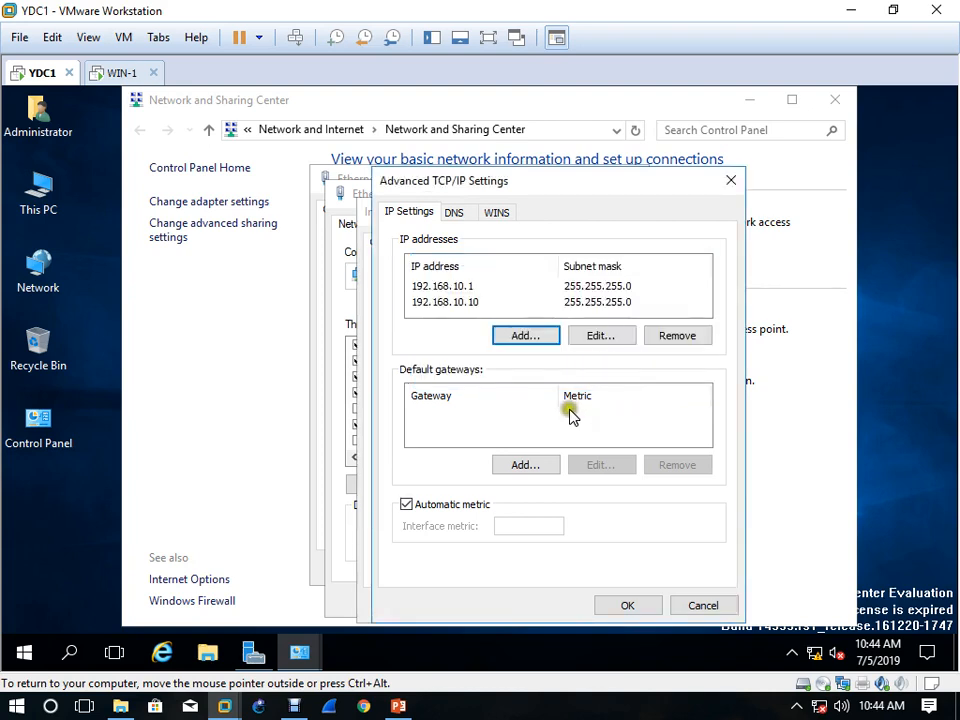
pyautogui.click(641, 613)
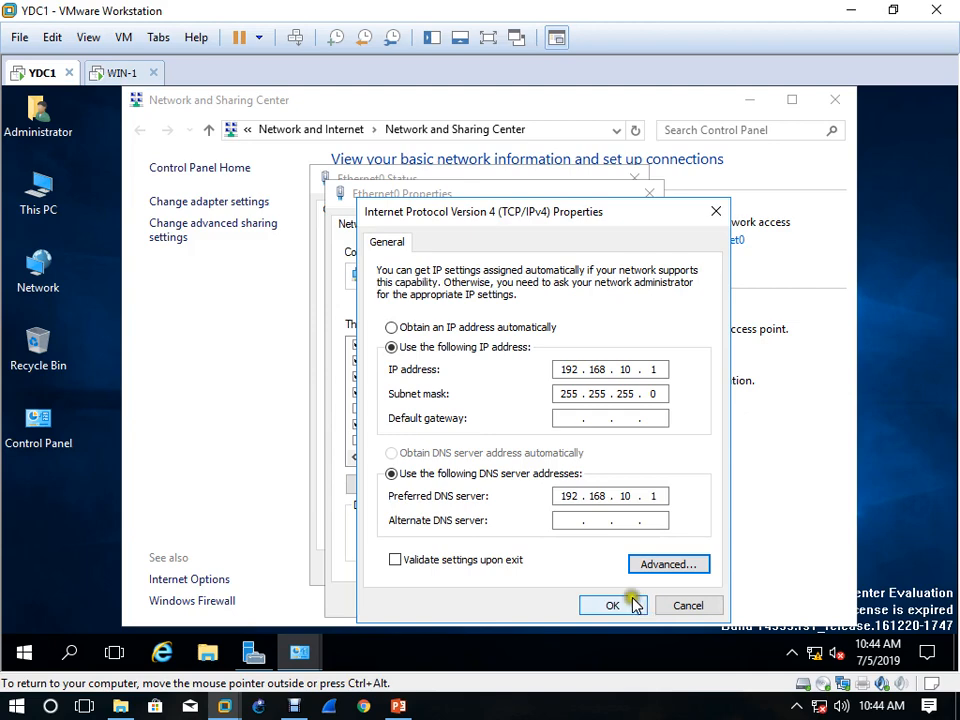
pyautogui.click(622, 606)
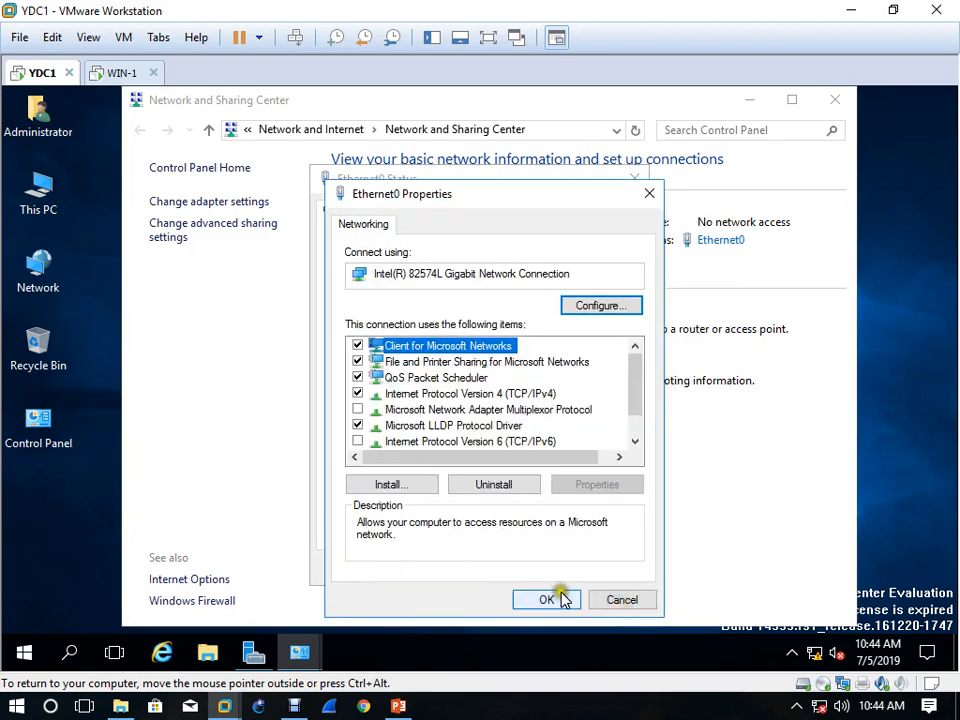
pyautogui.click(559, 599)
pyautogui.click(609, 572)
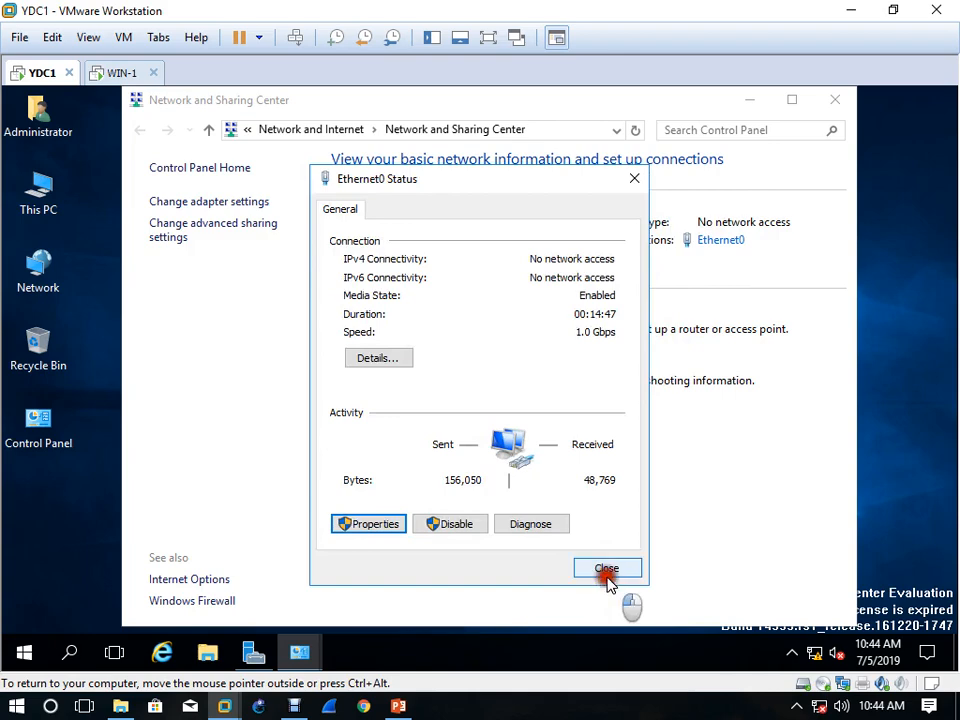
pyautogui.click(838, 104)
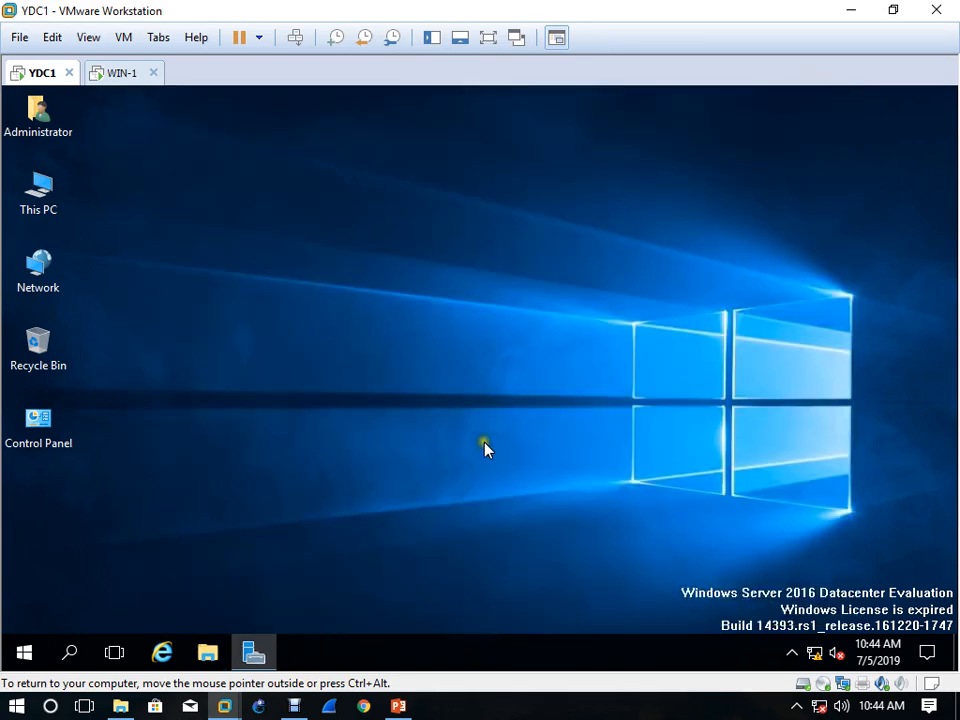
# Open DNS Manager from Server Manager and display the records of the iiht.com forward lookup zone
pyautogui.click(253, 654)
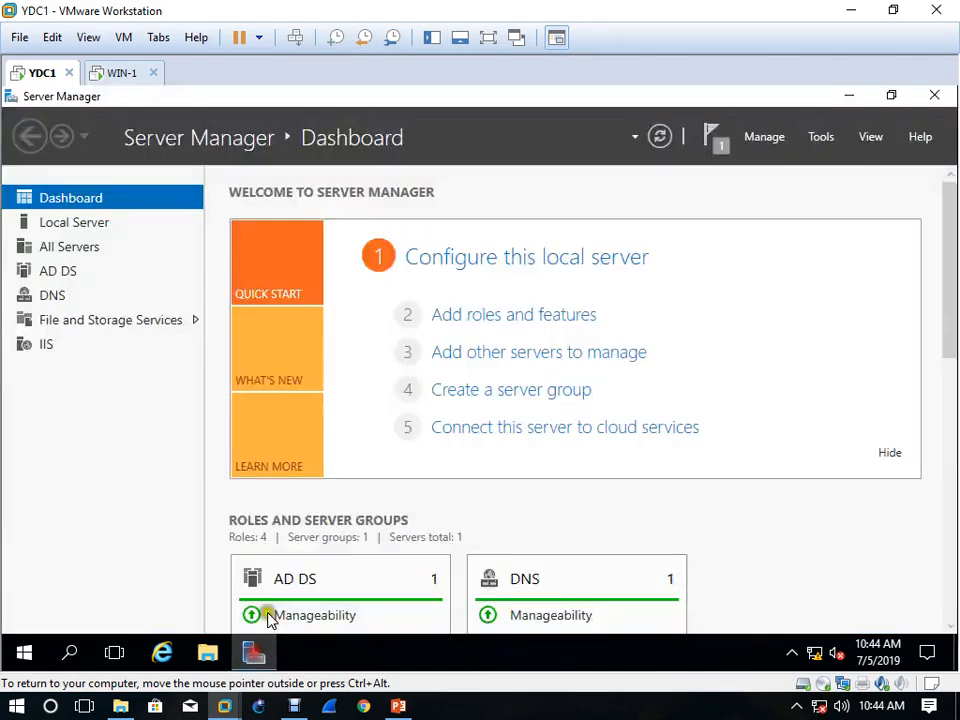
pyautogui.click(820, 142)
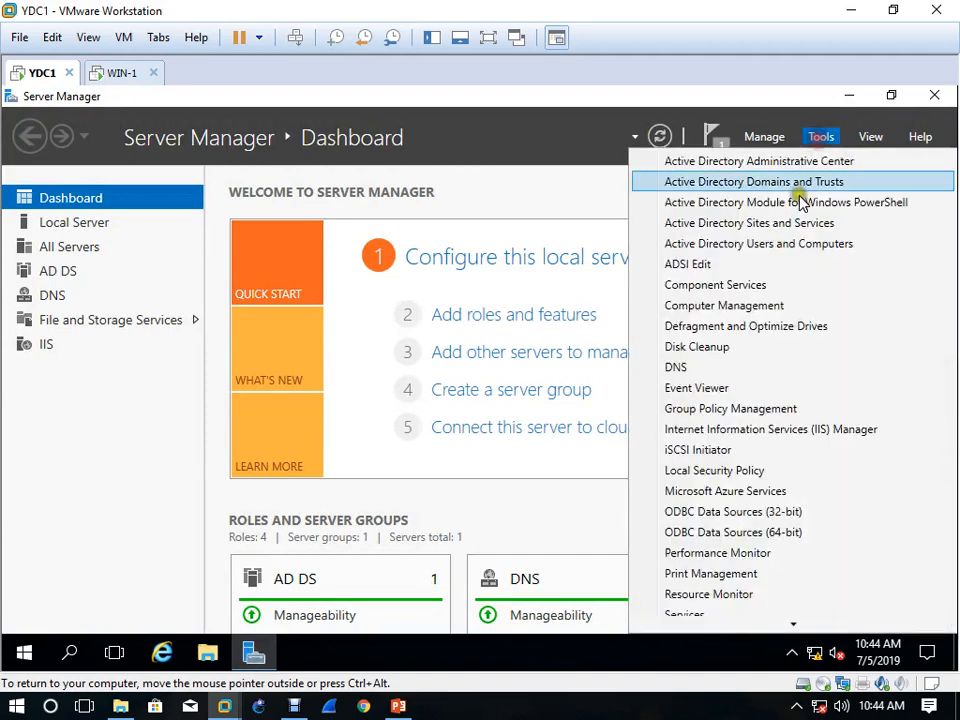
pyautogui.click(697, 369)
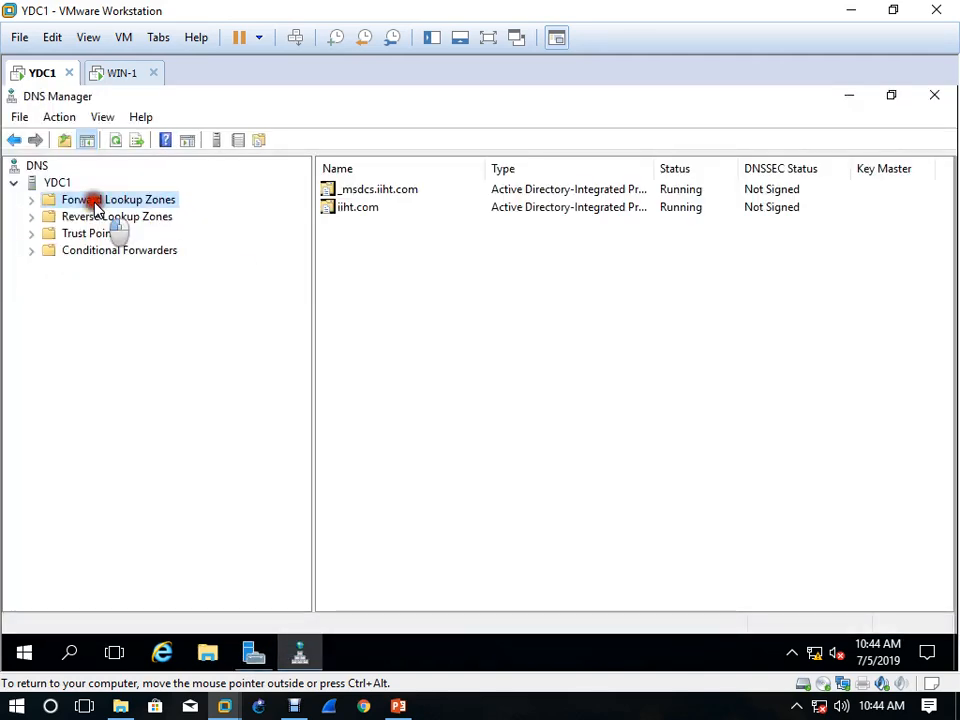
pyautogui.doubleClick(88, 200)
pyautogui.click(102, 234)
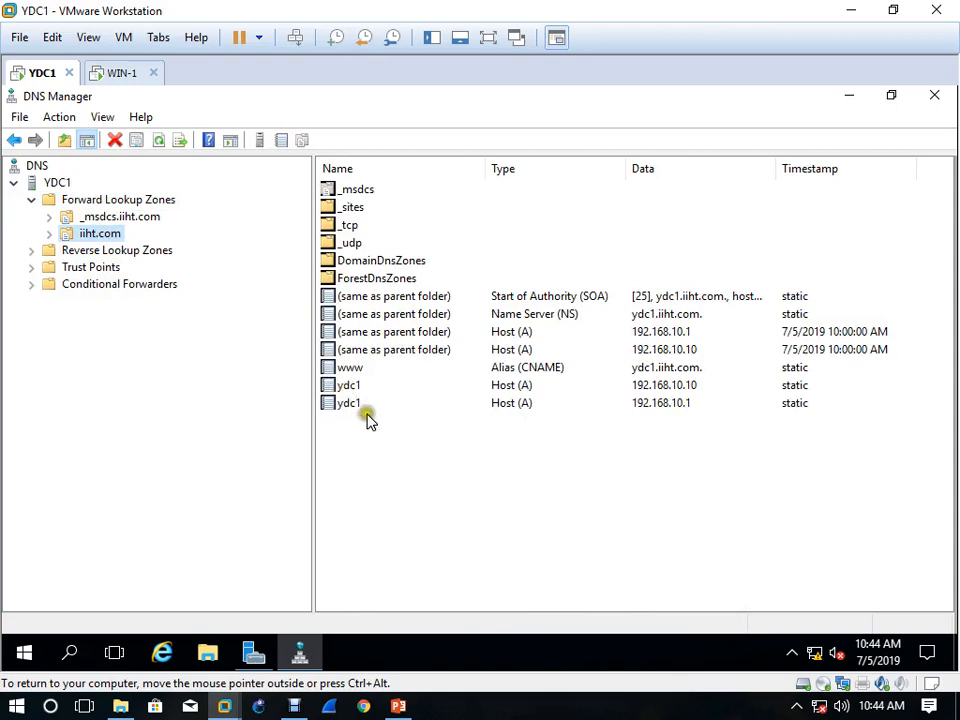
pyautogui.click(488, 515)
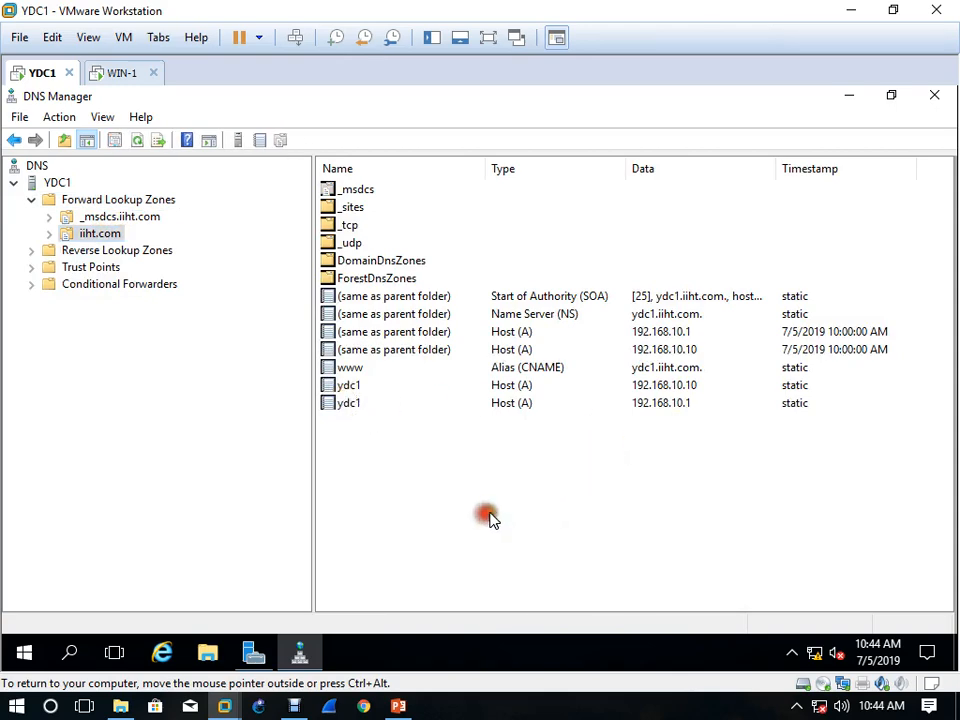
pyautogui.click(250, 655)
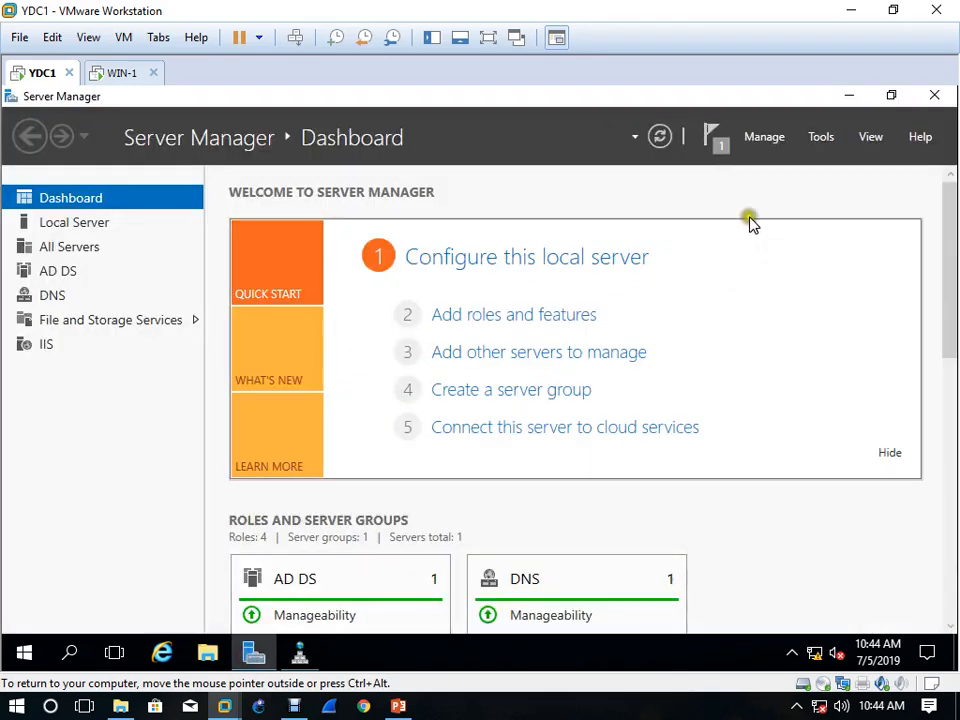
pyautogui.click(822, 139)
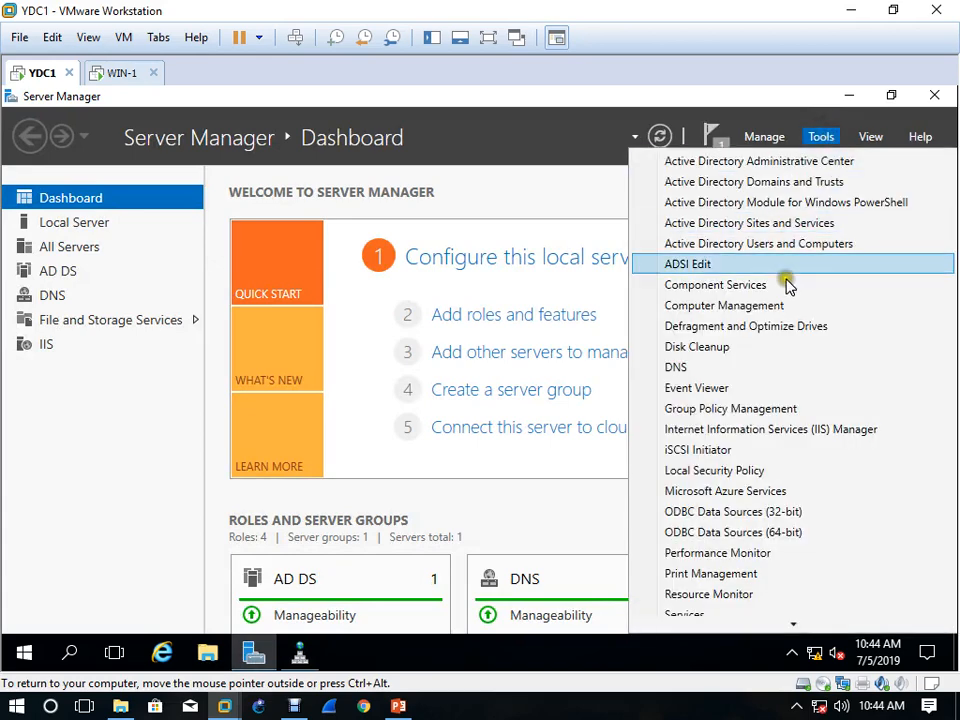
pyautogui.click(815, 430)
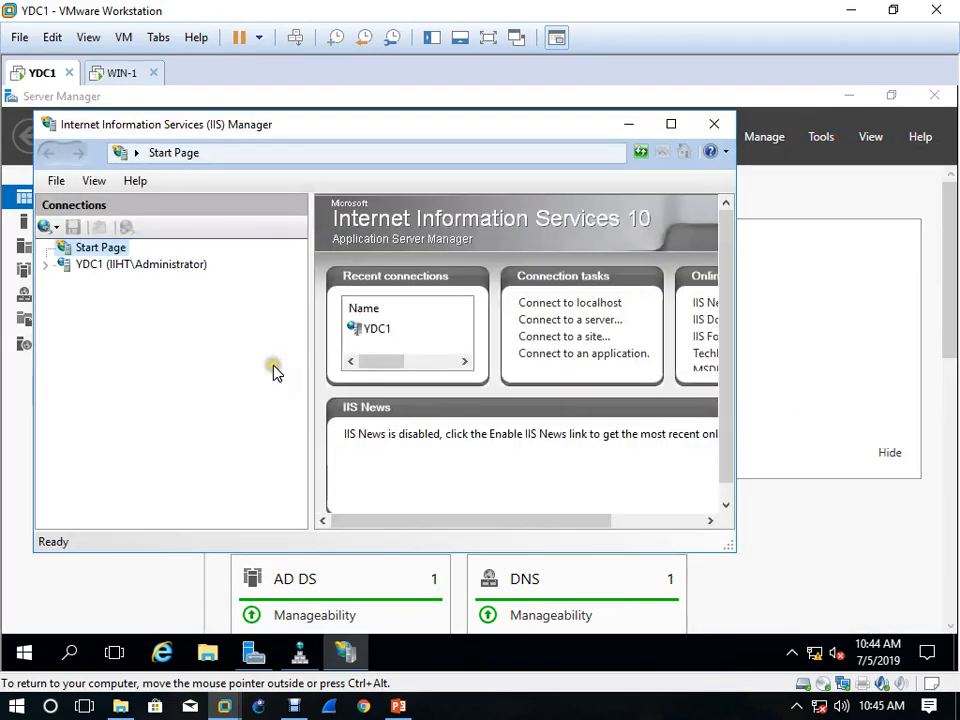
pyautogui.click(673, 124)
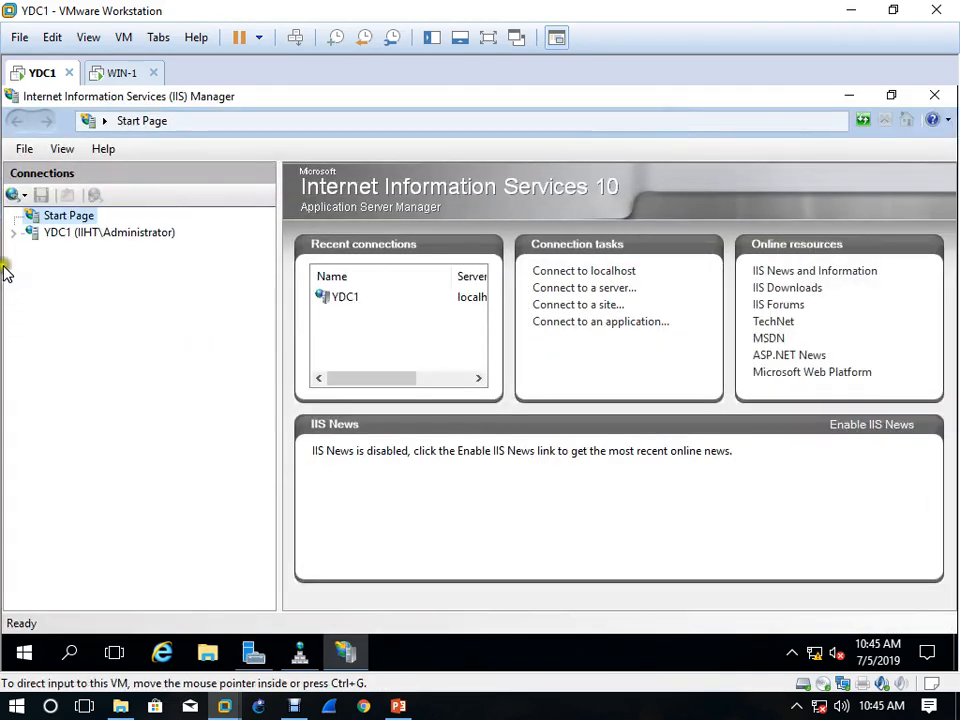
pyautogui.click(17, 233)
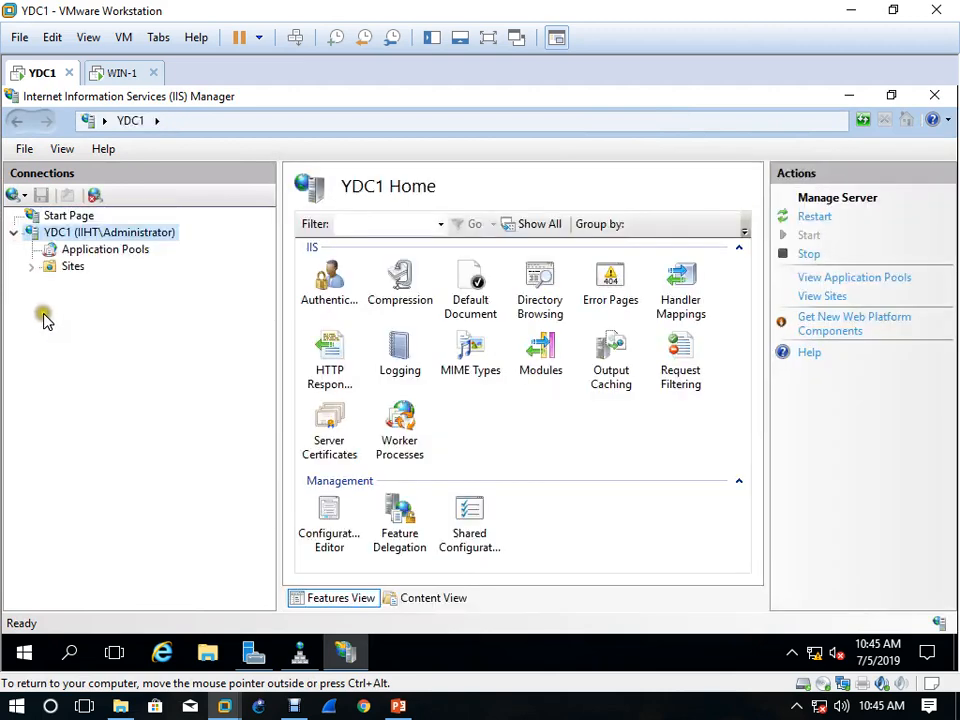
pyautogui.click(33, 267)
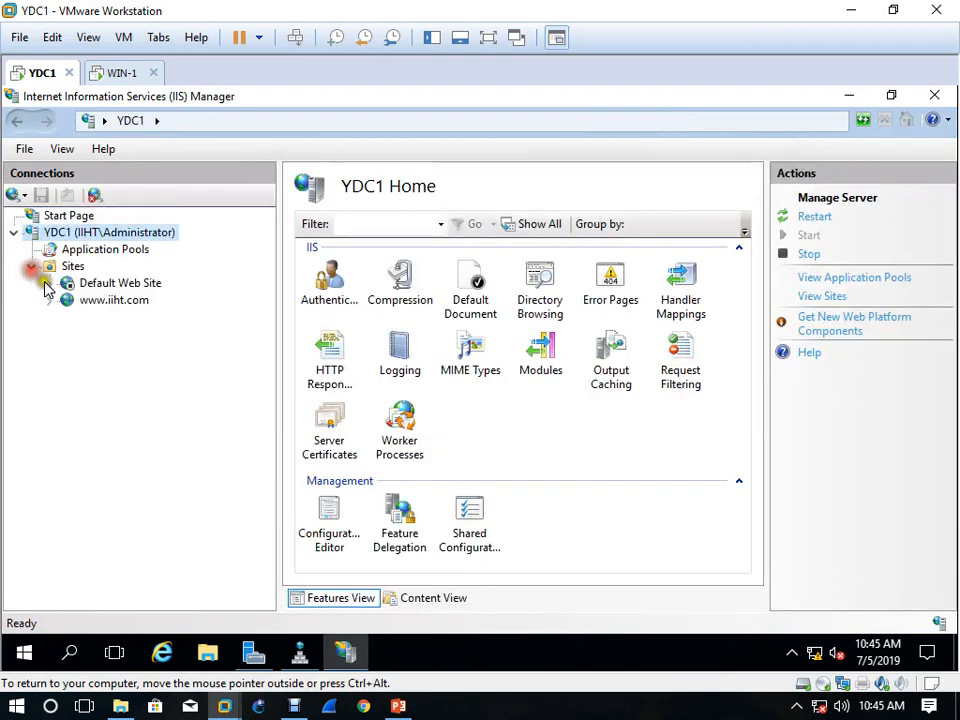
pyautogui.click(114, 300)
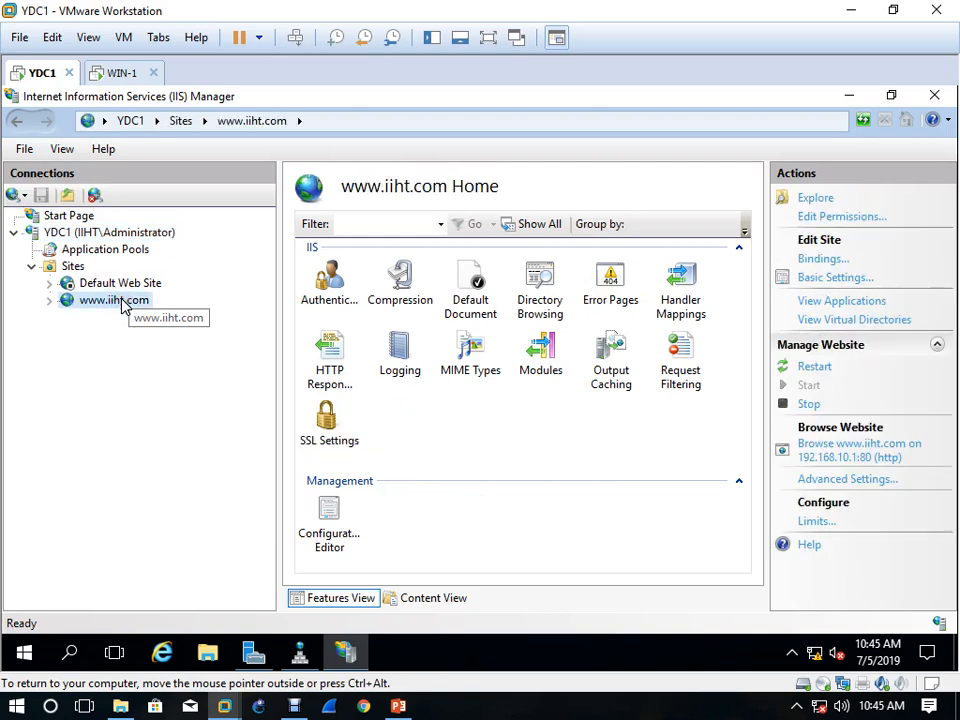
pyautogui.rightClick(68, 267)
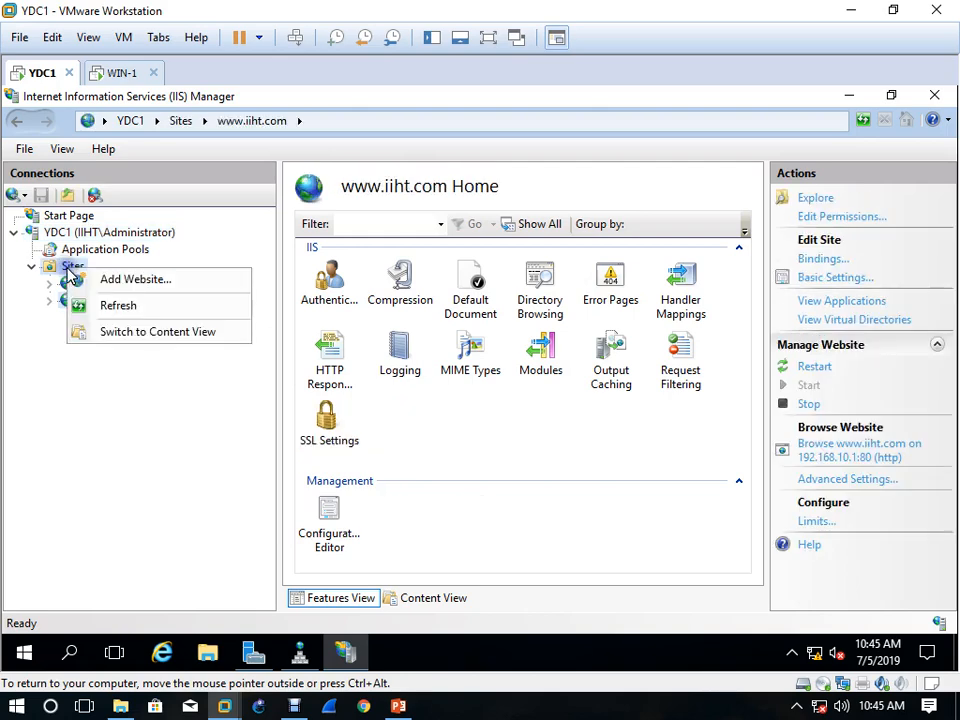
pyautogui.click(135, 282)
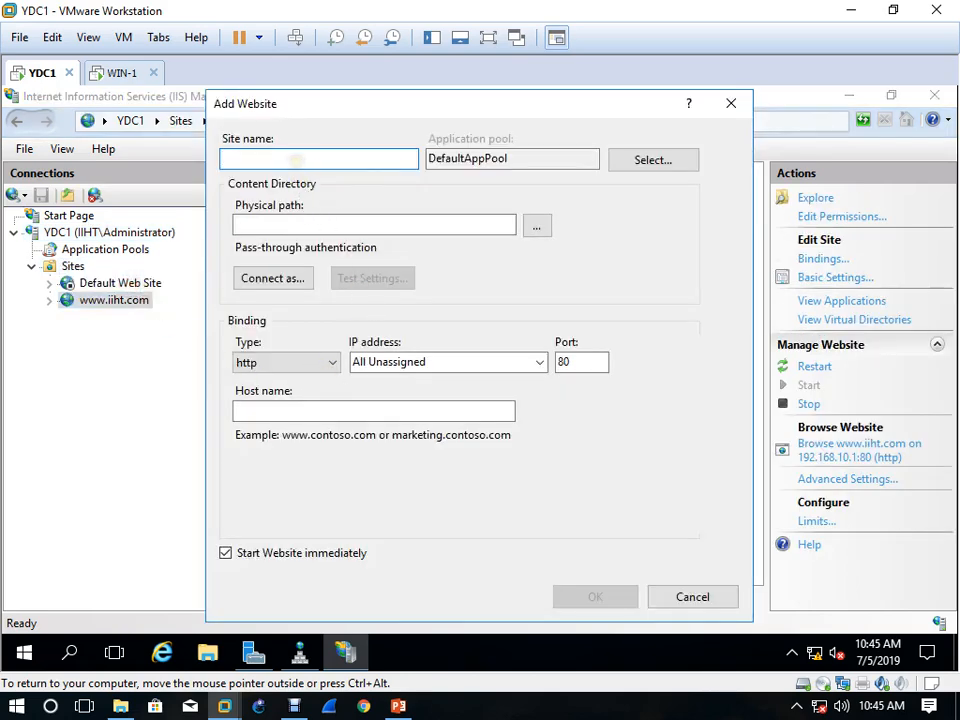
pyautogui.write('www.')
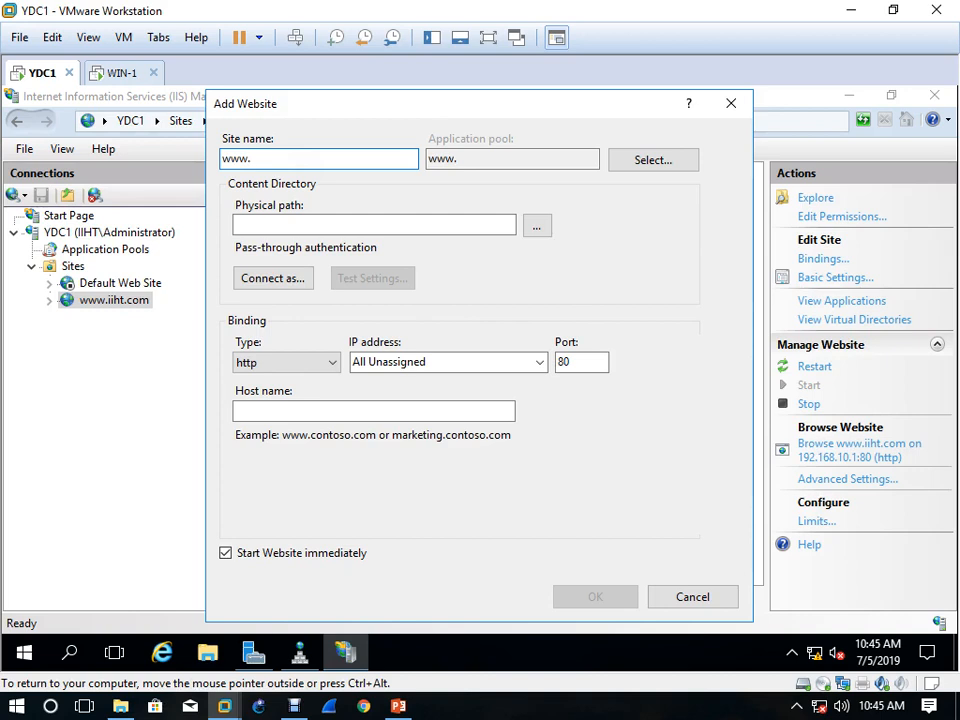
pyautogui.click(731, 104)
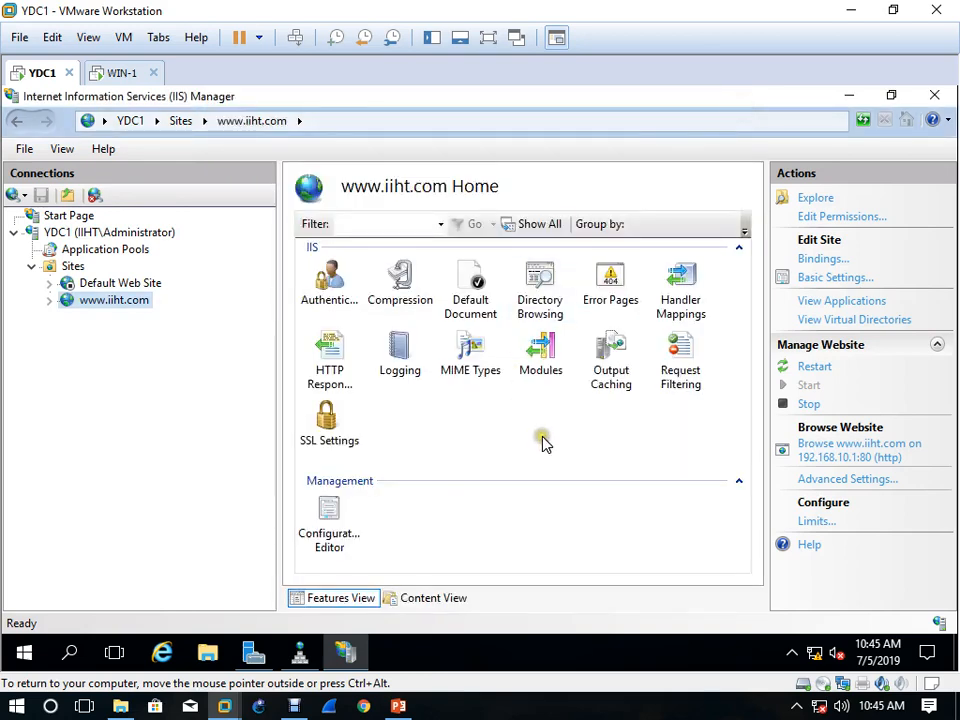
# Start a new Active Directory-integrated primary forward lookup zone on YDC1 in DNS Manager, replicated to all DNS servers in the iiht.com domain
pyautogui.click(299, 652)
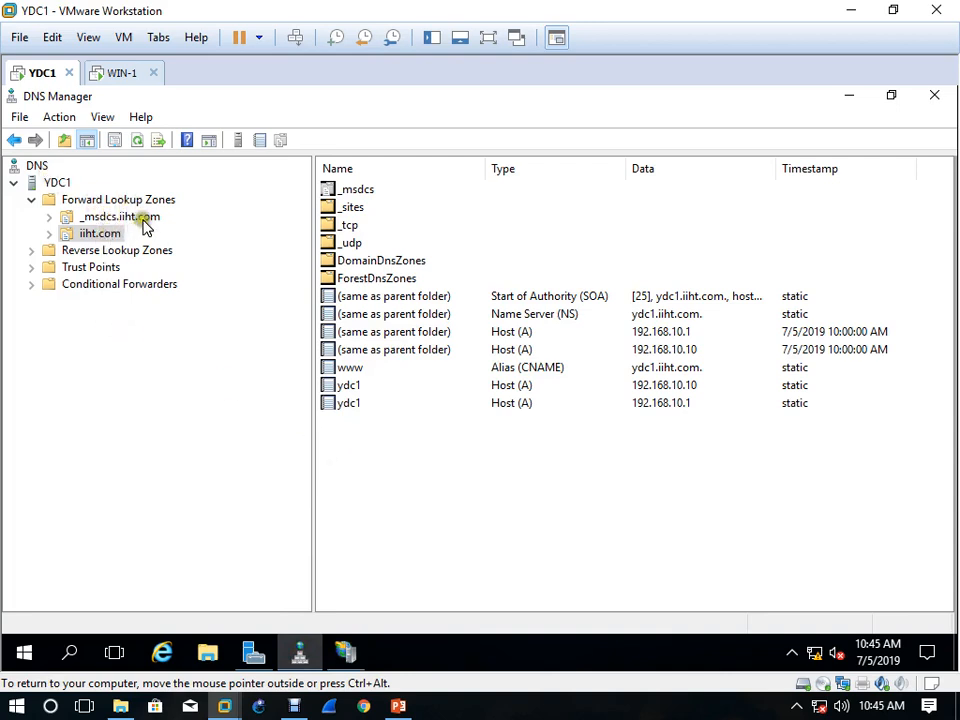
pyautogui.rightClick(59, 182)
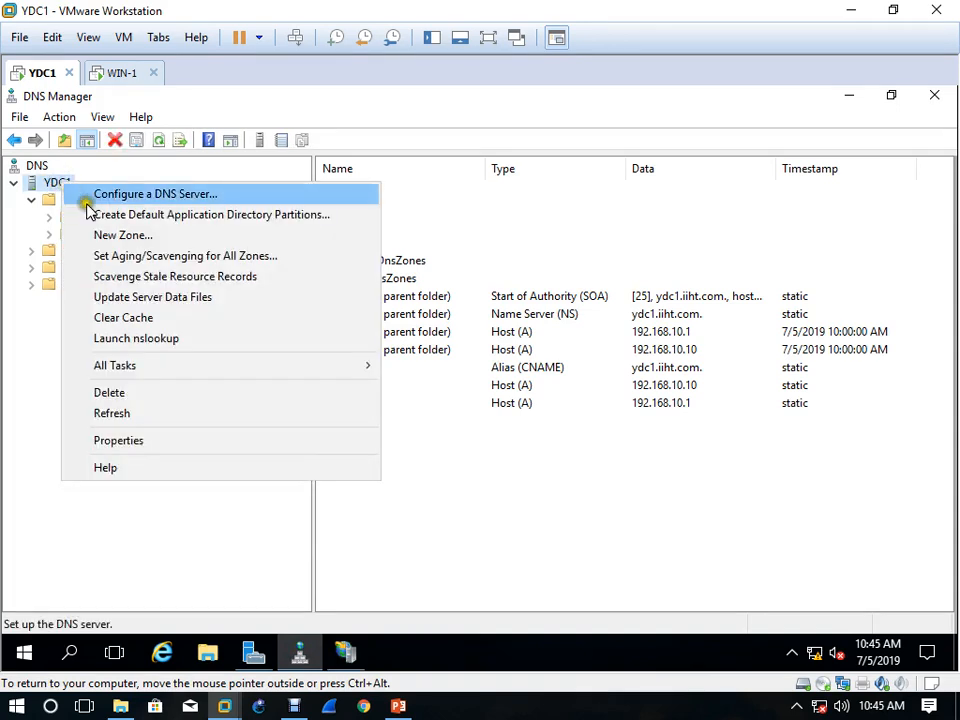
pyautogui.click(147, 236)
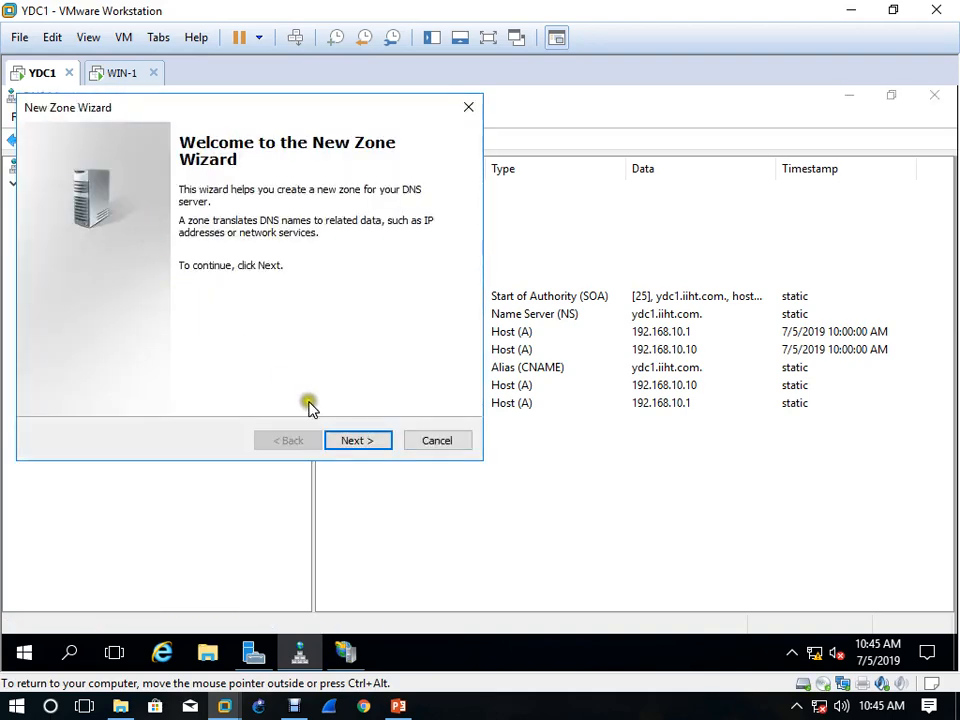
pyautogui.click(362, 445)
pyautogui.click(357, 440)
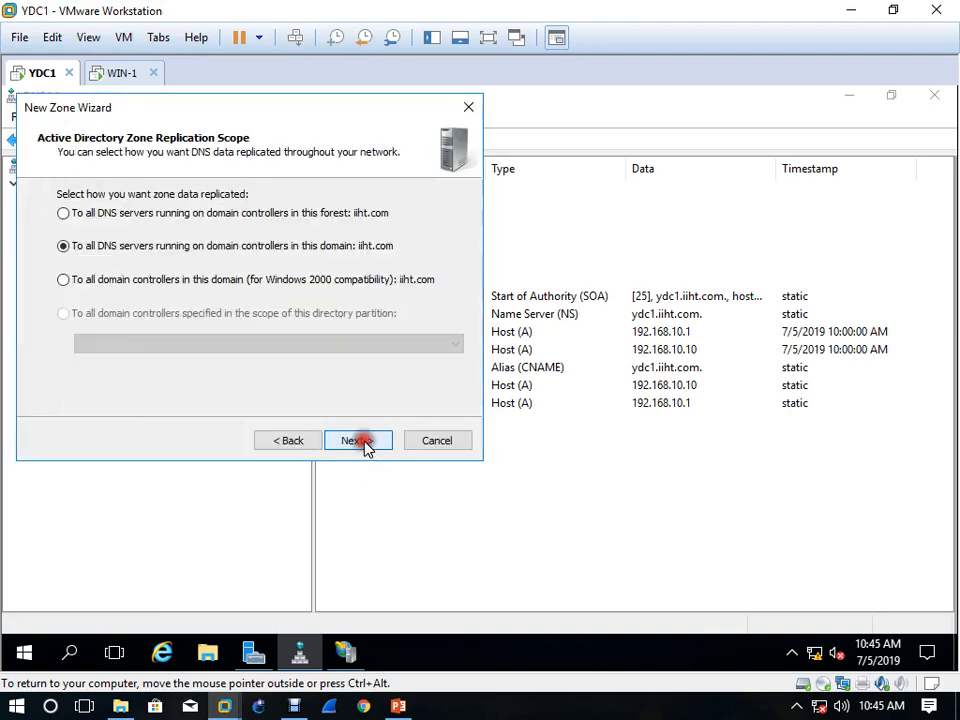
pyautogui.click(357, 440)
pyautogui.click(364, 446)
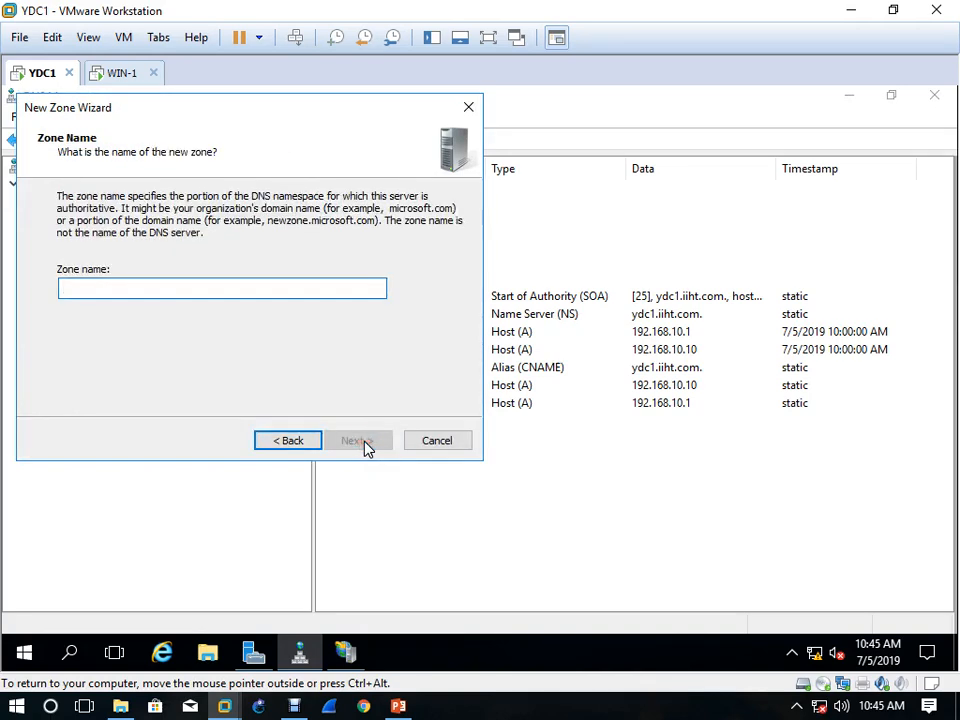
# Name the new zone paness.com, allow both nonsecure and secure dynamic updates, and finish creating it
pyautogui.write('paness.com')
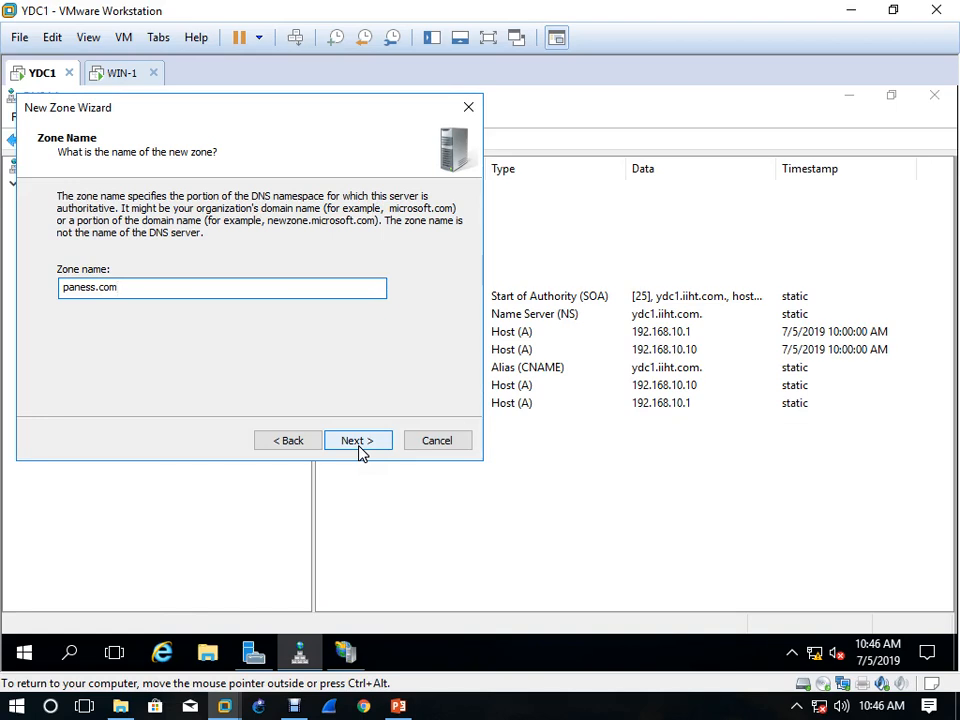
pyautogui.click(357, 441)
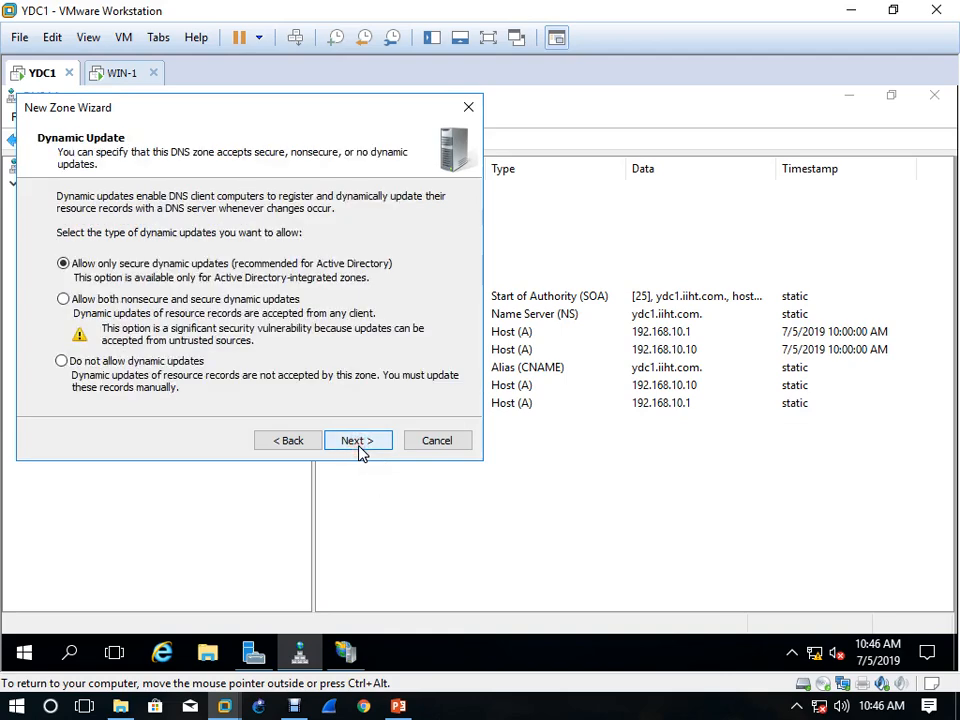
pyautogui.click(275, 300)
pyautogui.click(377, 444)
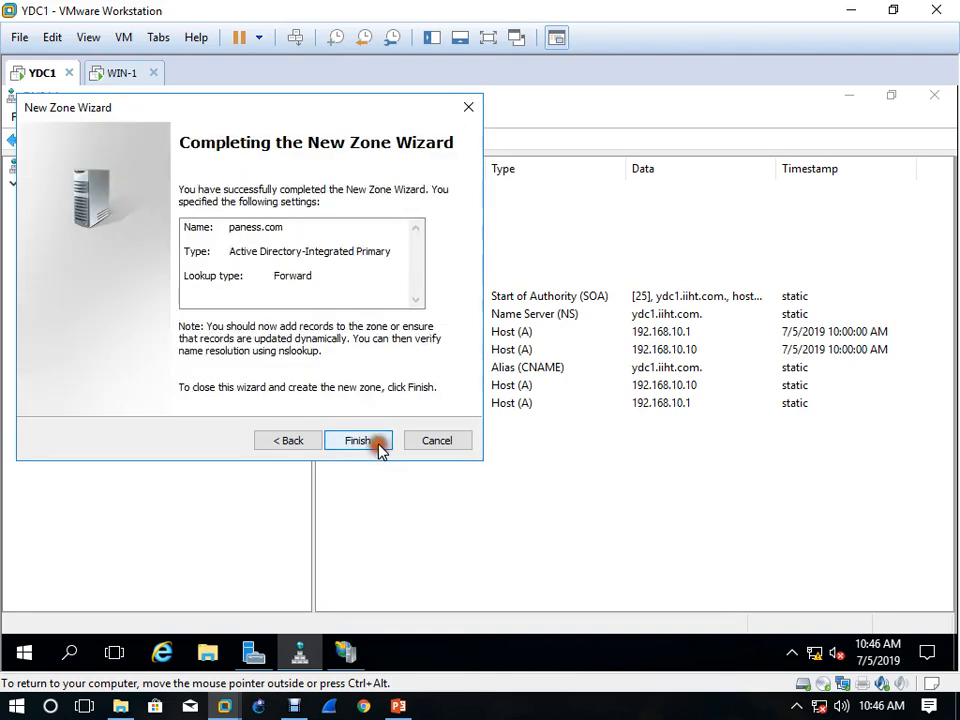
pyautogui.click(377, 444)
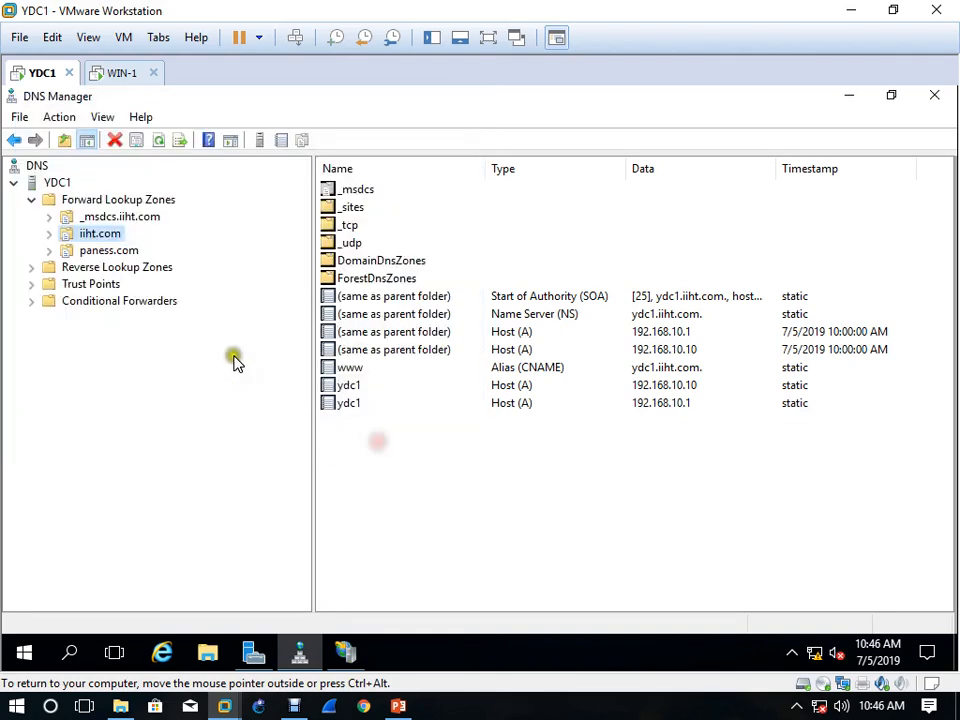
# Add host record ydc1 with IP address 192.168.10.10 to the paness.com zone, with an associated PTR record and authenticated-user updates allowed
pyautogui.click(122, 252)
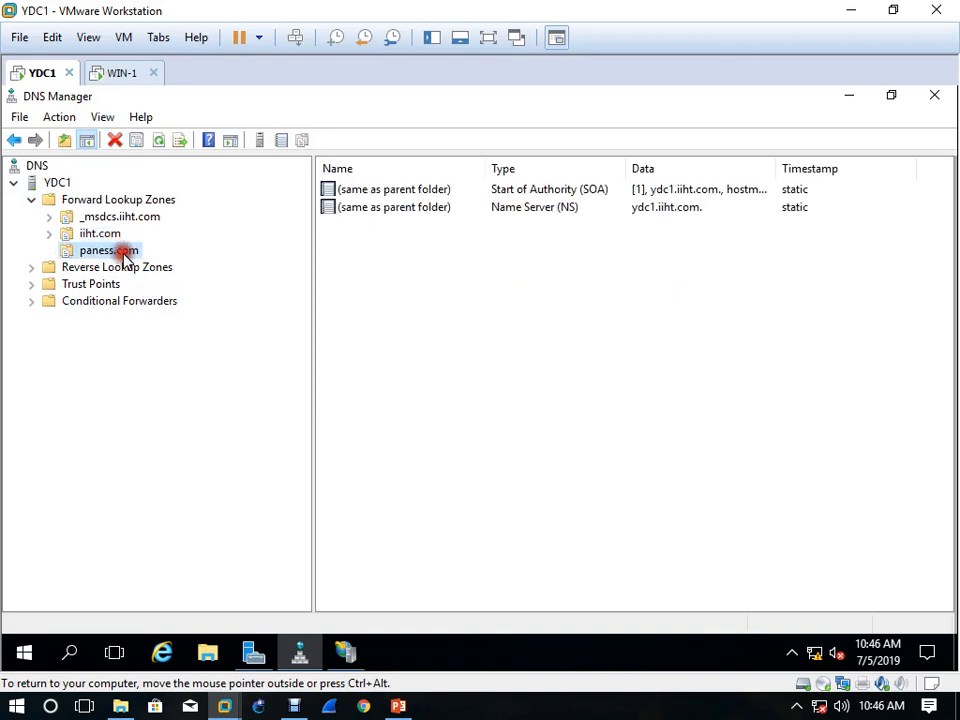
pyautogui.rightClick(421, 247)
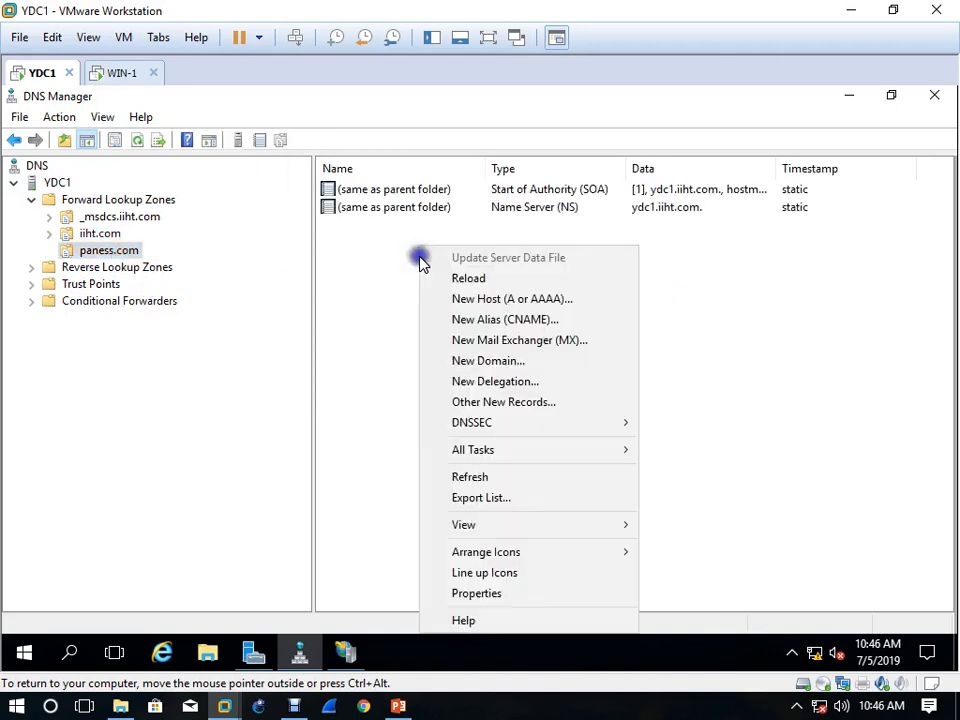
pyautogui.click(563, 297)
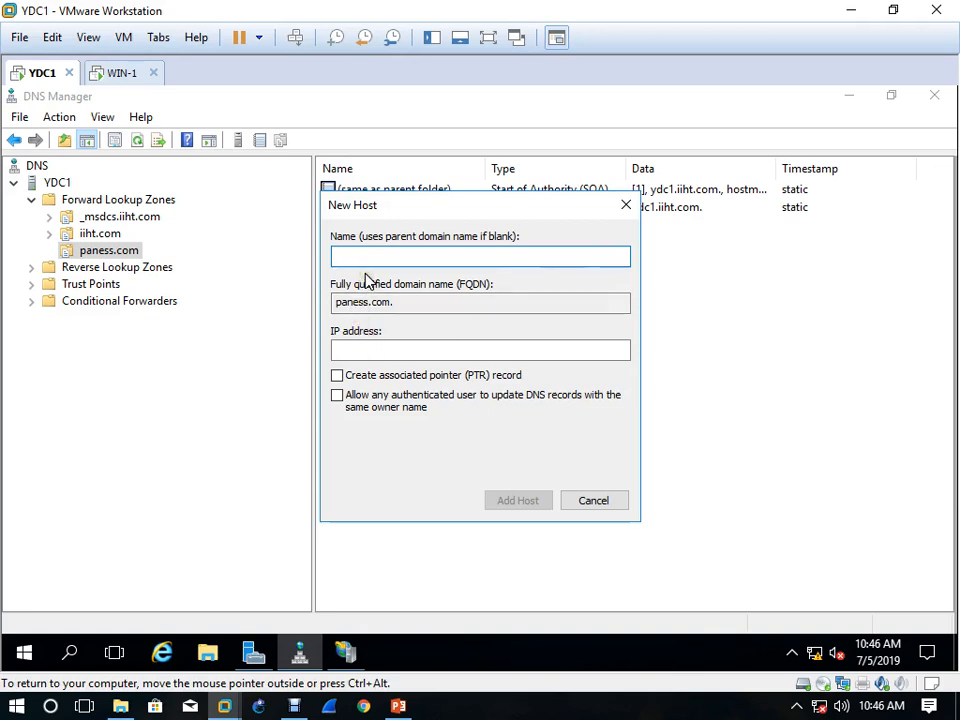
pyautogui.write('ydc1')
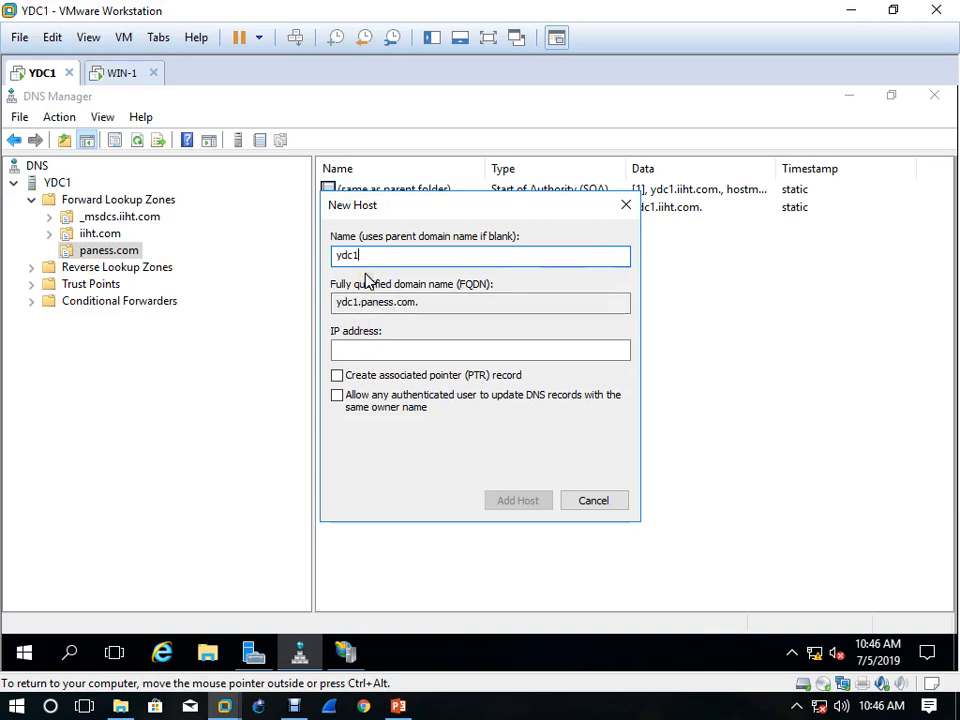
pyautogui.click(368, 349)
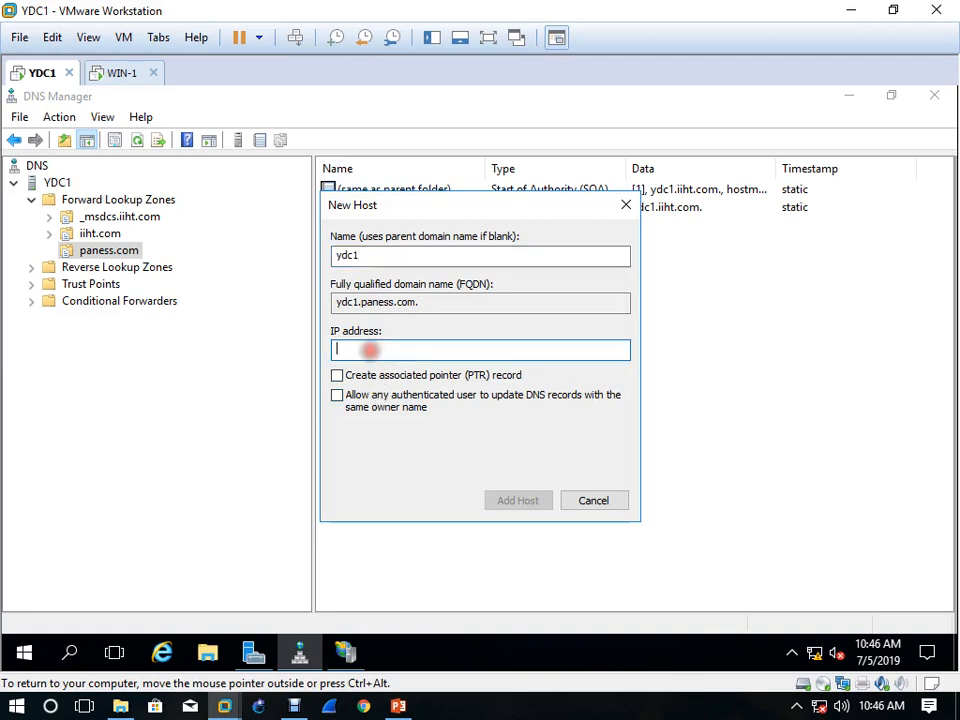
pyautogui.write('192.168')
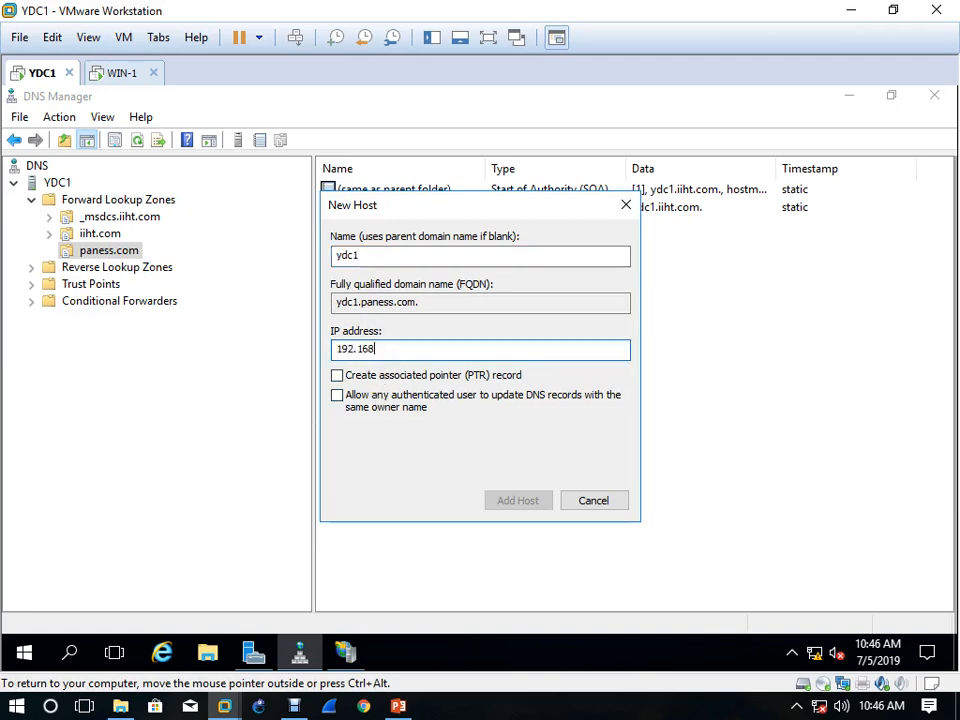
pyautogui.write('.10.10')
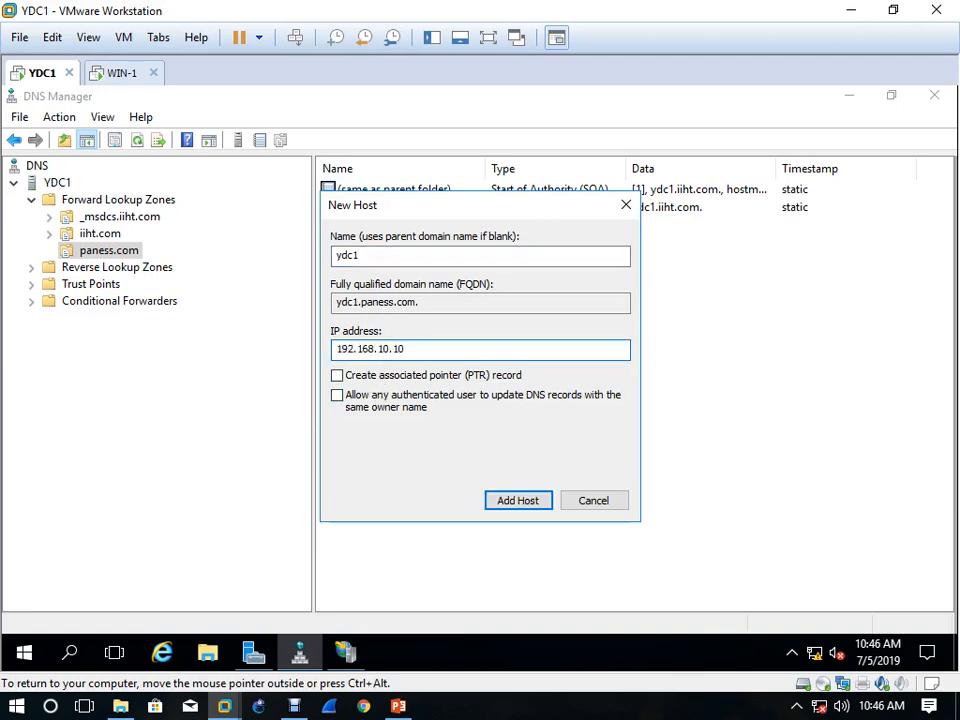
pyautogui.click(391, 375)
pyautogui.click(396, 397)
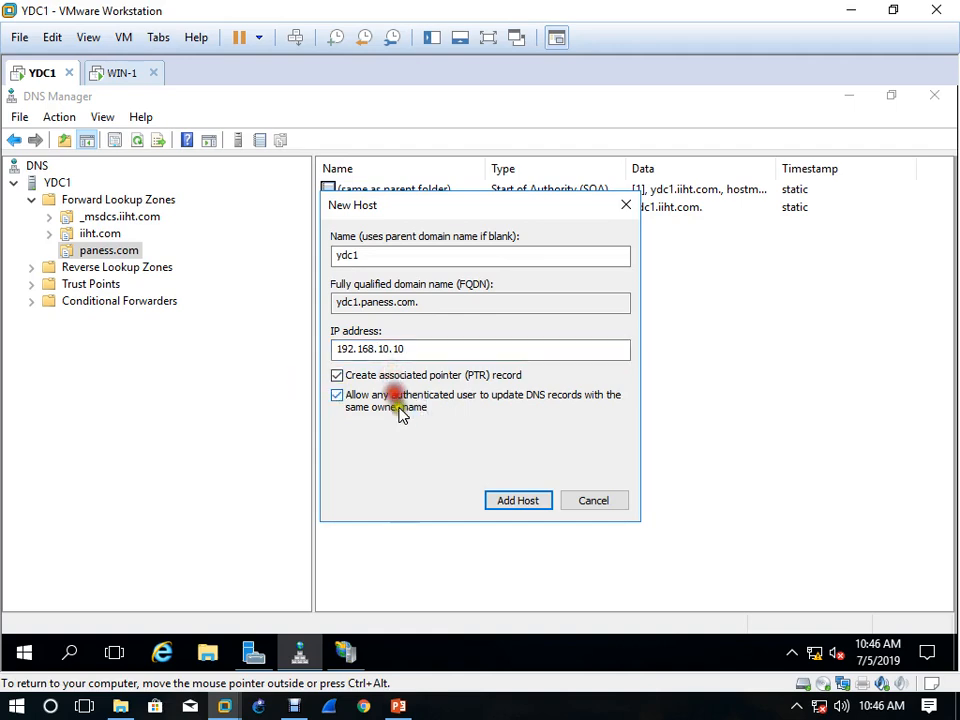
pyautogui.click(517, 500)
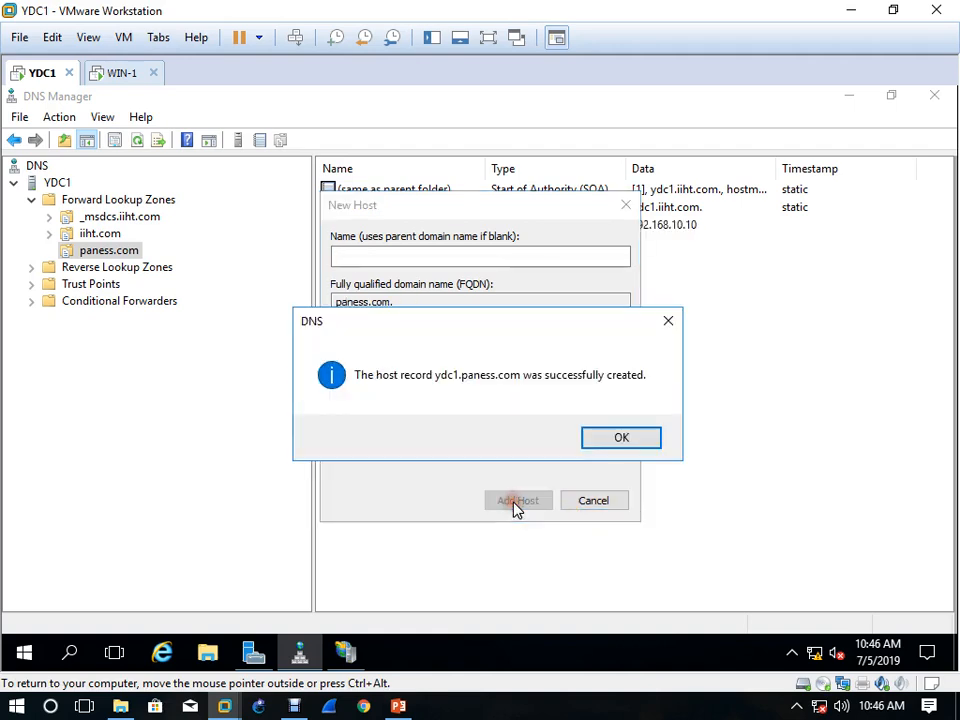
pyautogui.click(617, 445)
pyautogui.click(595, 500)
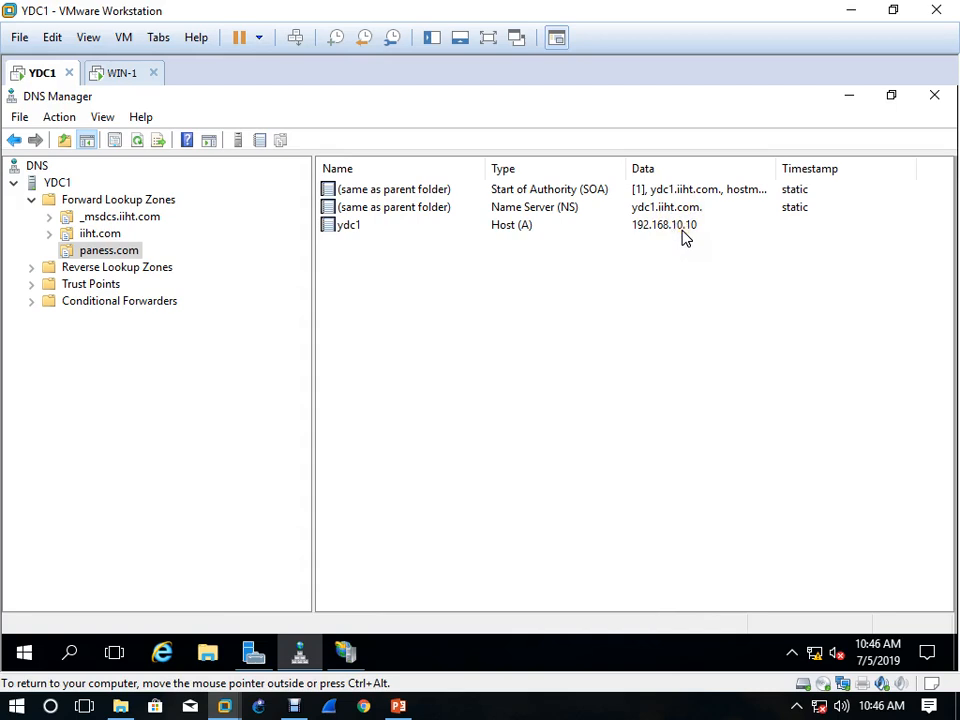
# Check the pointer record for ydc1.paness.com in the 10.168.192.in-addr.arpa reverse lookup zone, and close DNS Manager
pyautogui.click(139, 266)
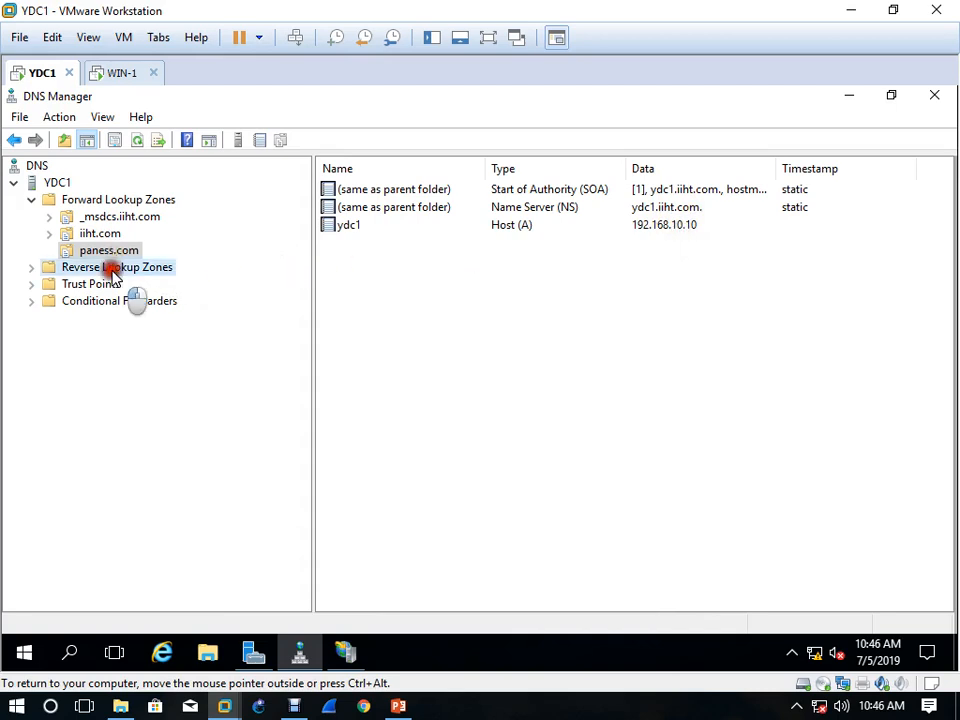
pyautogui.doubleClick(374, 193)
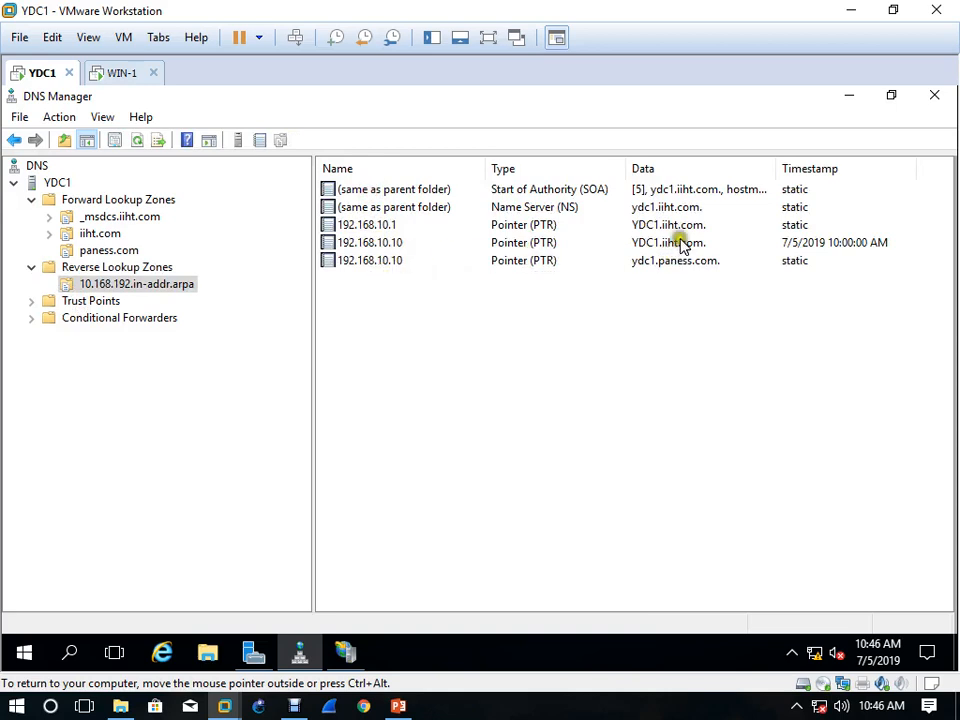
pyautogui.click(706, 263)
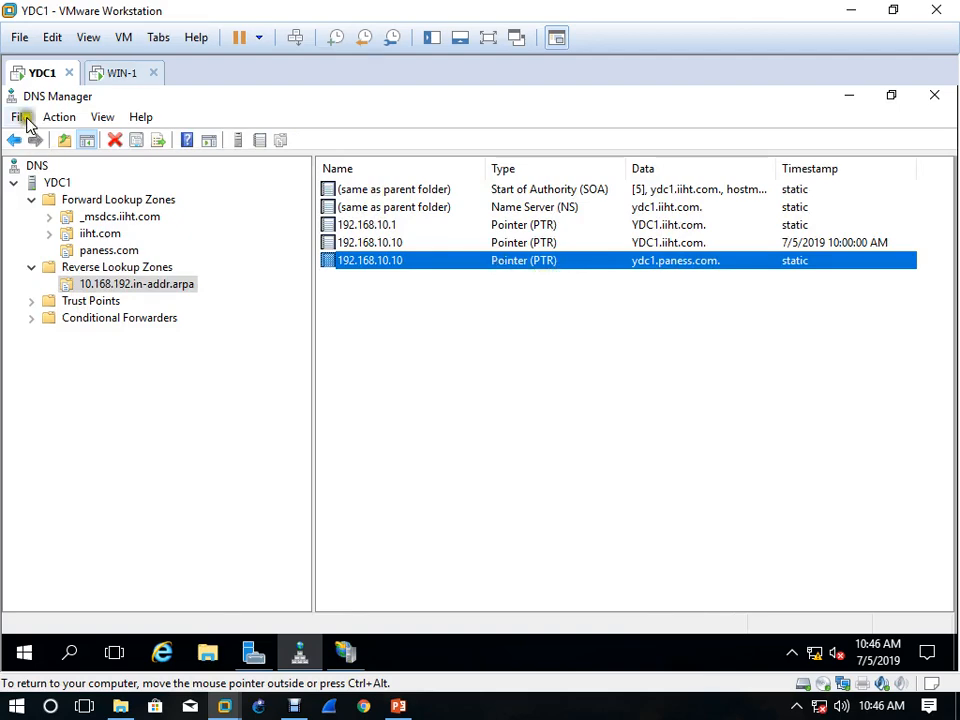
pyautogui.click(932, 97)
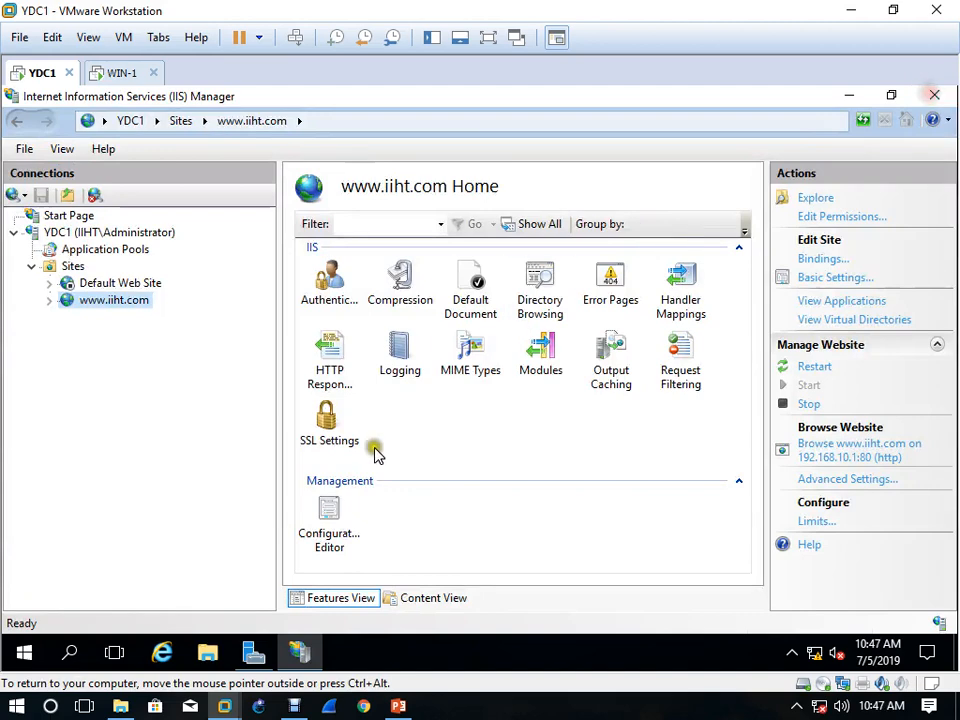
pyautogui.rightClick(73, 267)
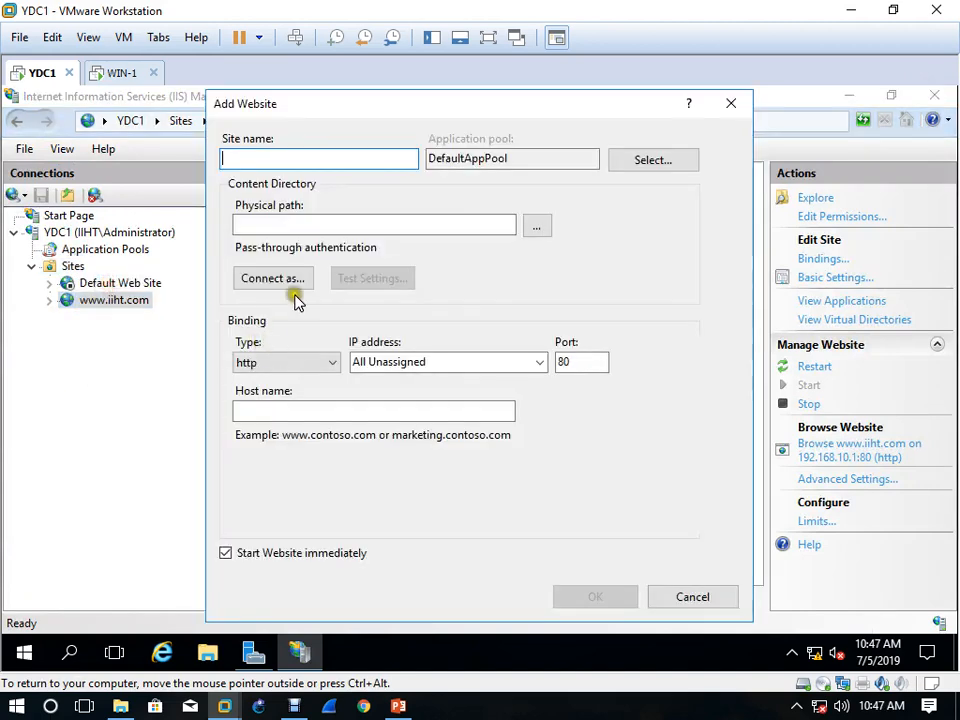
pyautogui.write('www.paness.com')
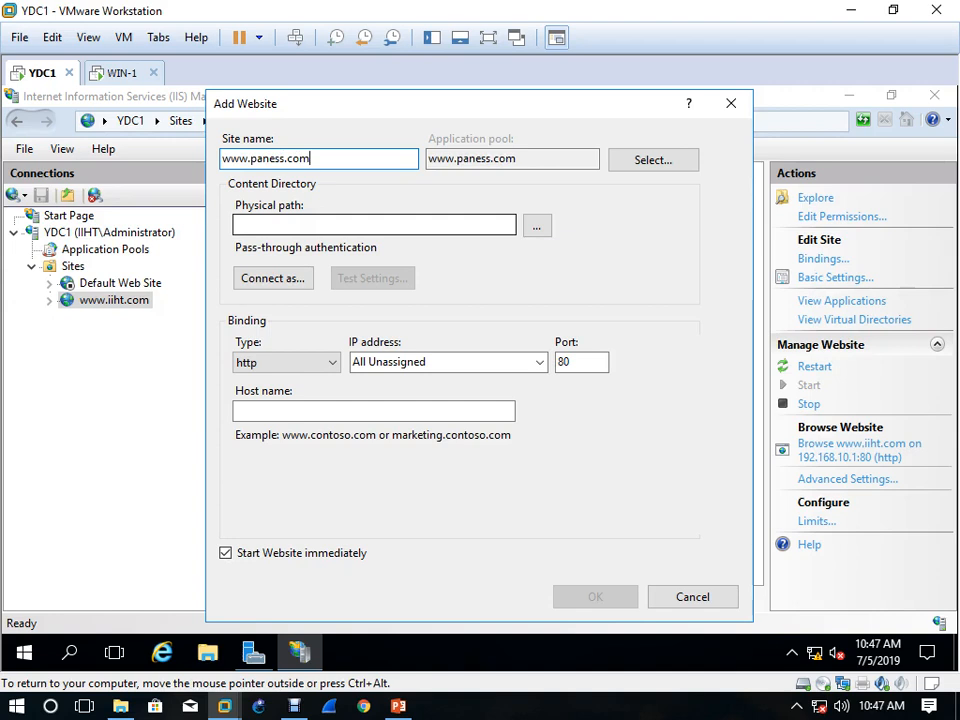
pyautogui.hotkey('ctrl', 'a')
pyautogui.hotkey('ctrl', 'c')
pyautogui.click(339, 225)
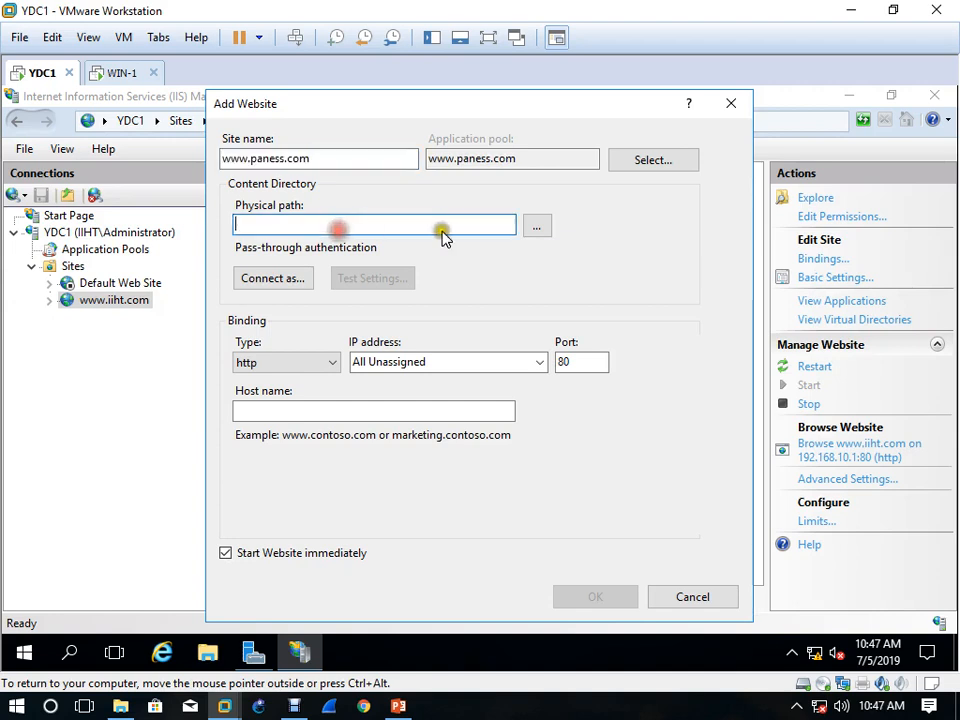
pyautogui.click(538, 227)
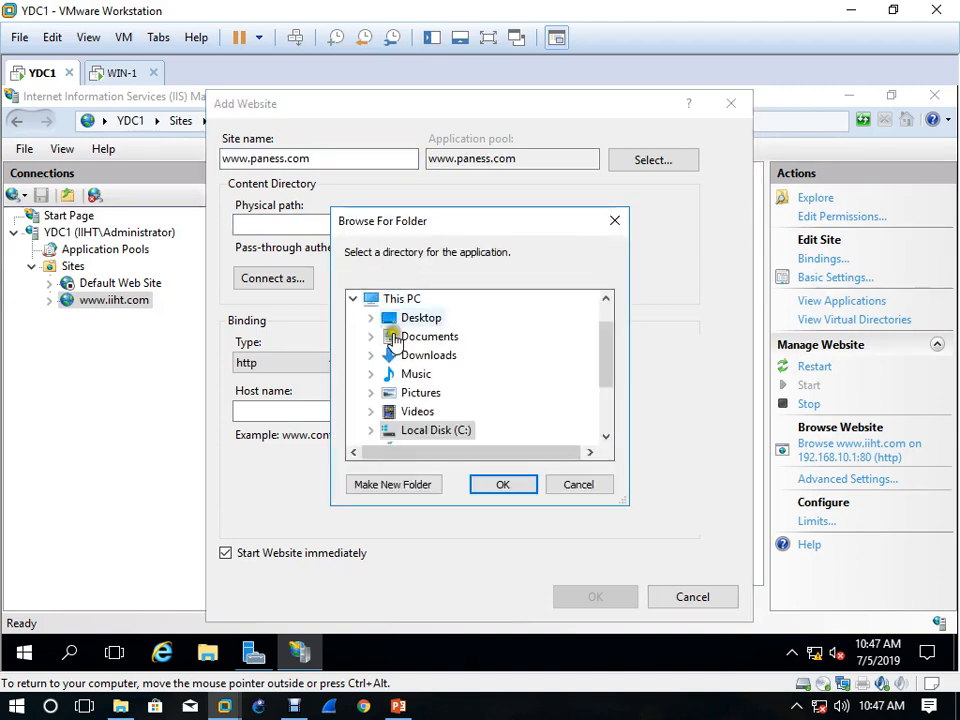
pyautogui.doubleClick(430, 431)
pyautogui.doubleClick(446, 431)
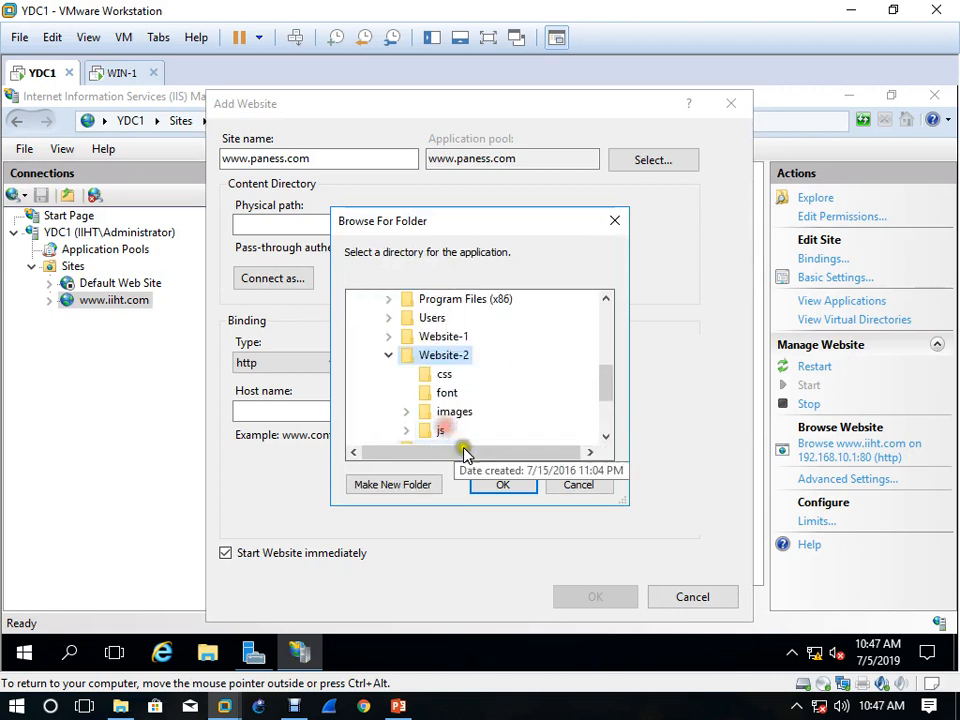
pyautogui.click(503, 485)
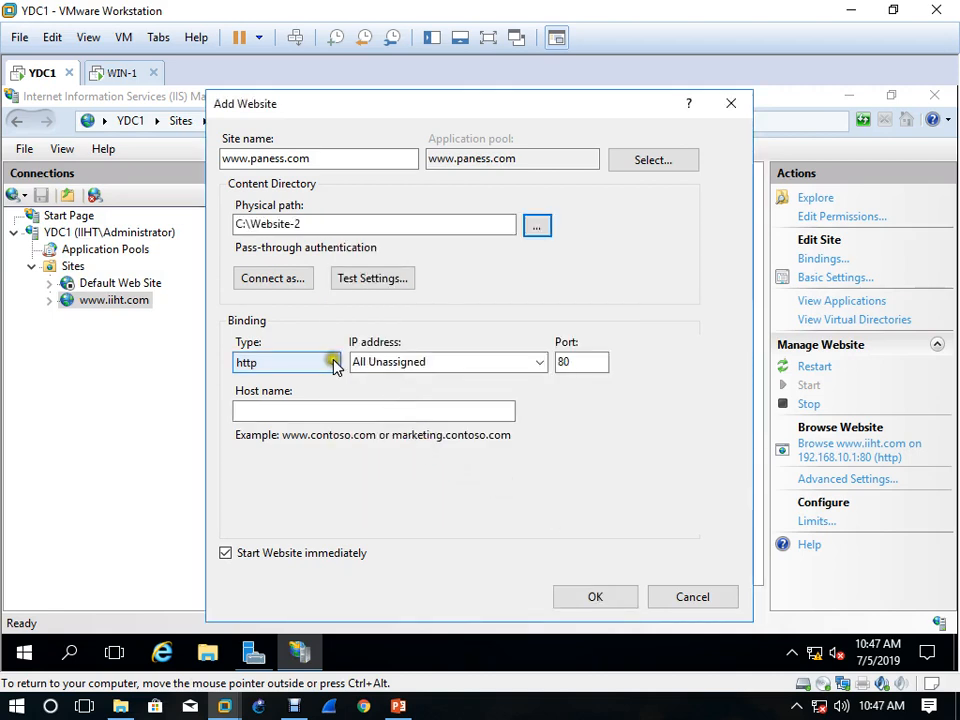
# Set the site's path credentials to the specific user Administrator with the account password, and test the connection settings
pyautogui.click(308, 282)
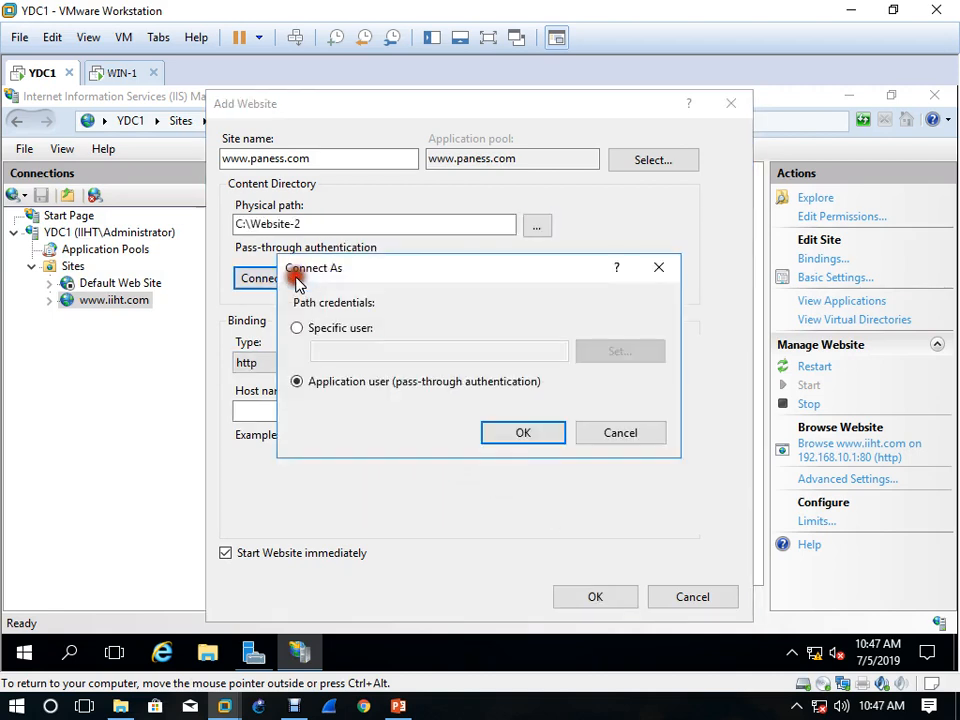
pyautogui.click(336, 330)
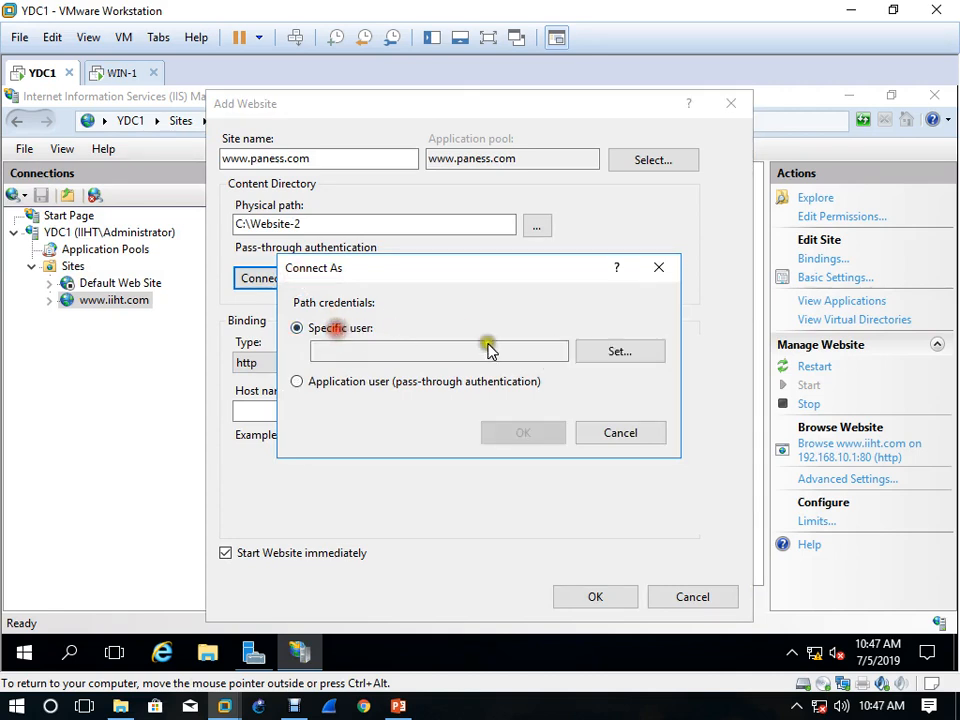
pyautogui.click(658, 356)
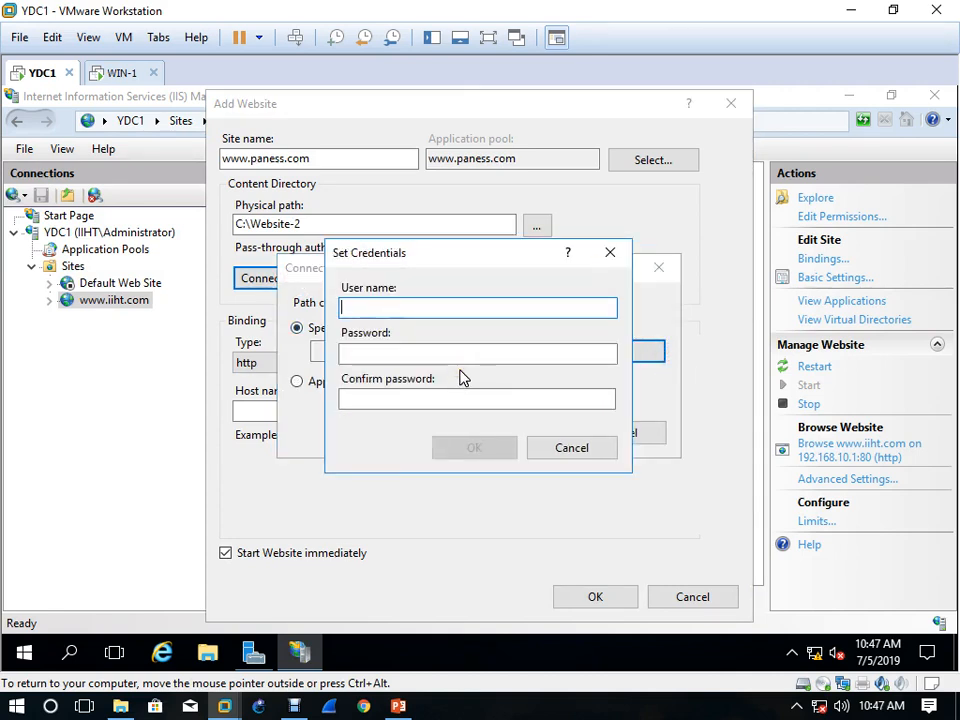
pyautogui.write('Administrator')
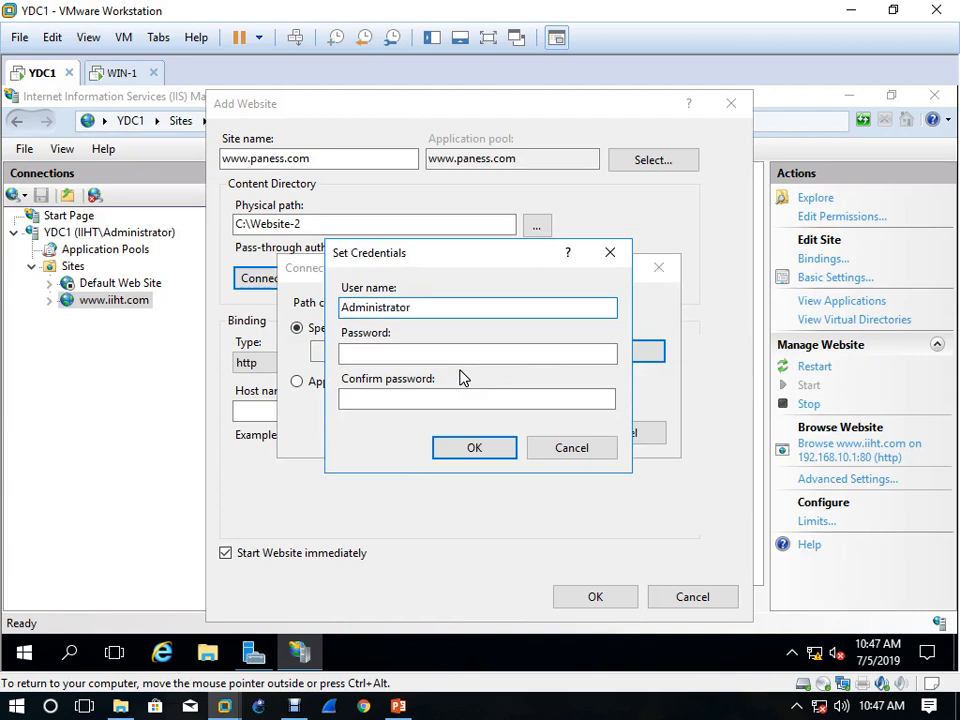
pyautogui.press('Tab')
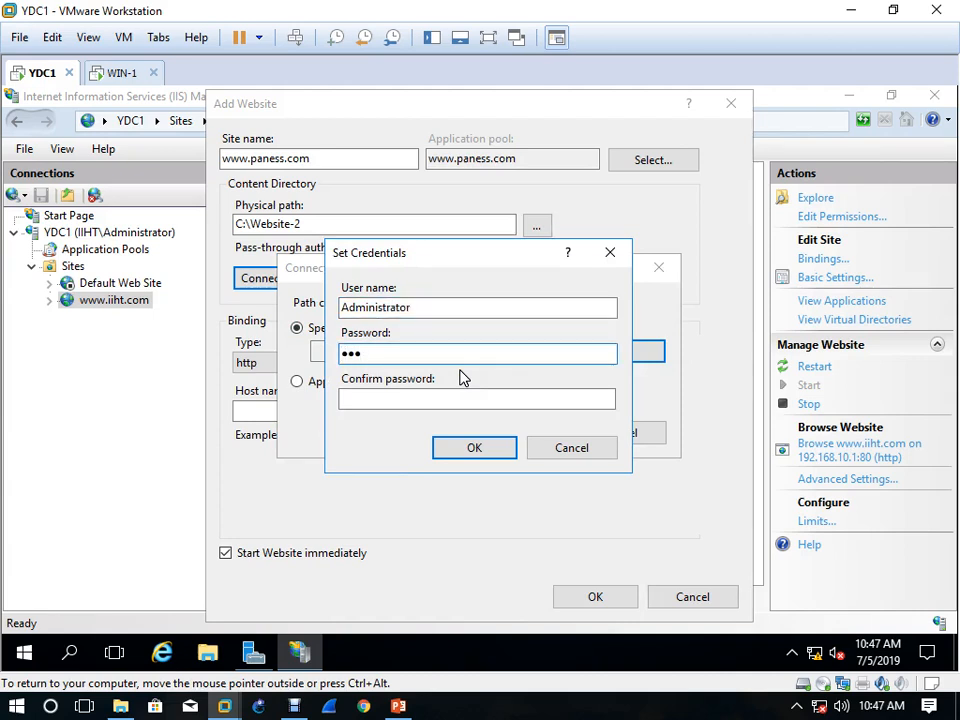
pyautogui.press('Tab')
pyautogui.write('P')
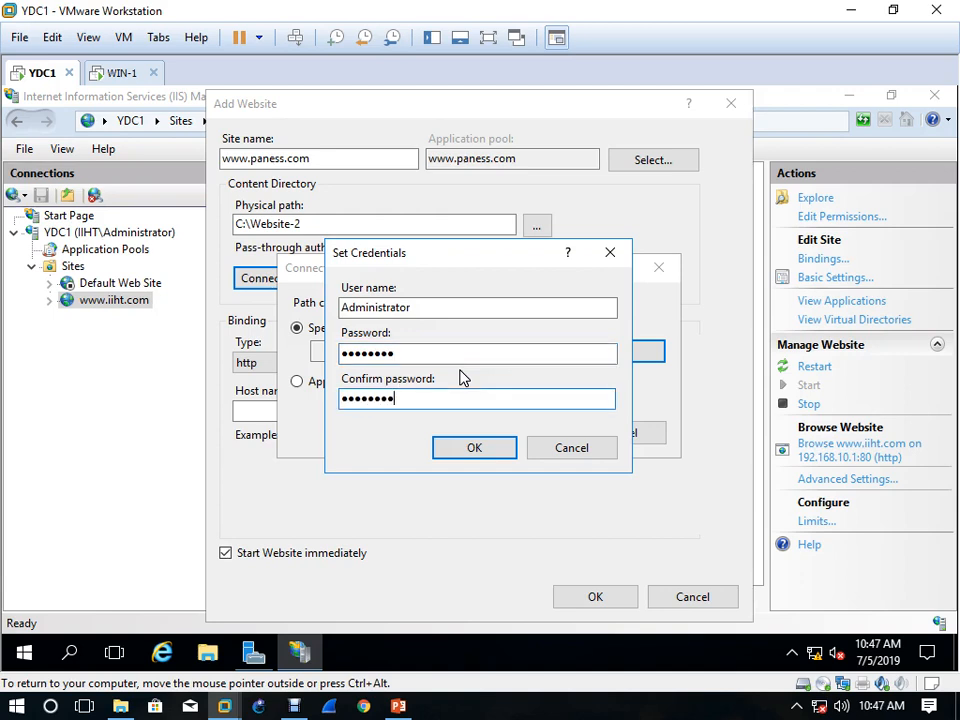
pyautogui.click(478, 447)
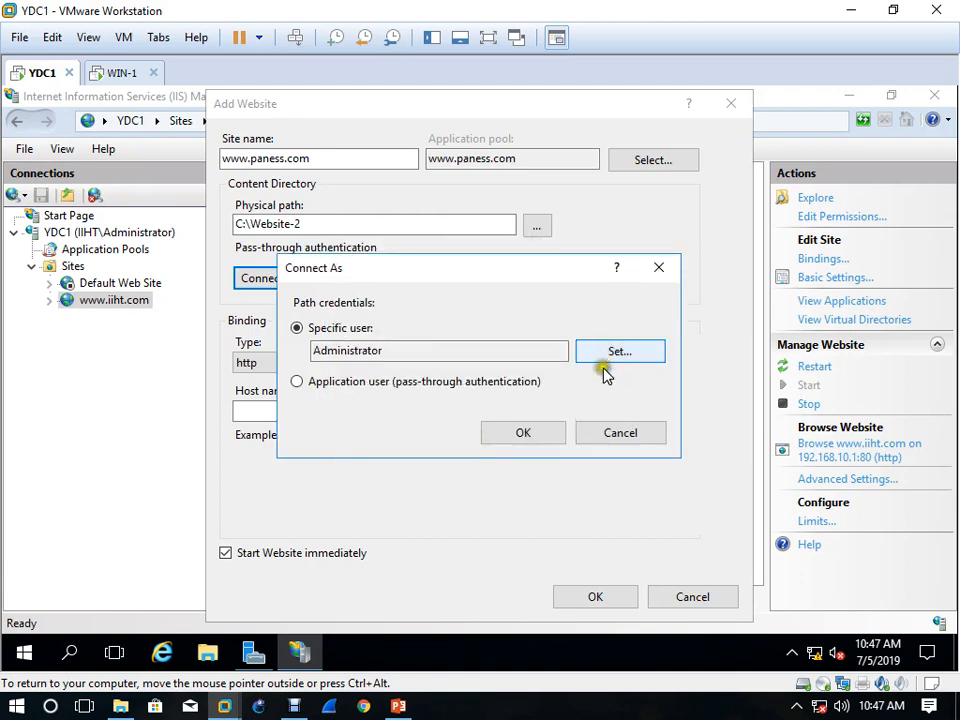
pyautogui.click(523, 433)
pyautogui.click(380, 280)
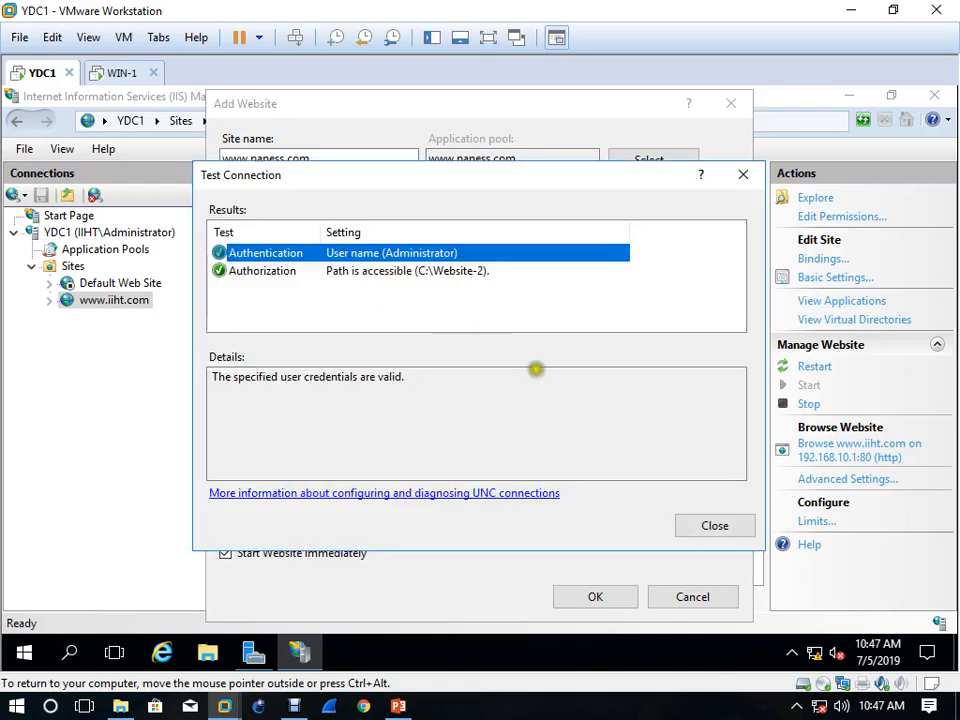
pyautogui.click(716, 525)
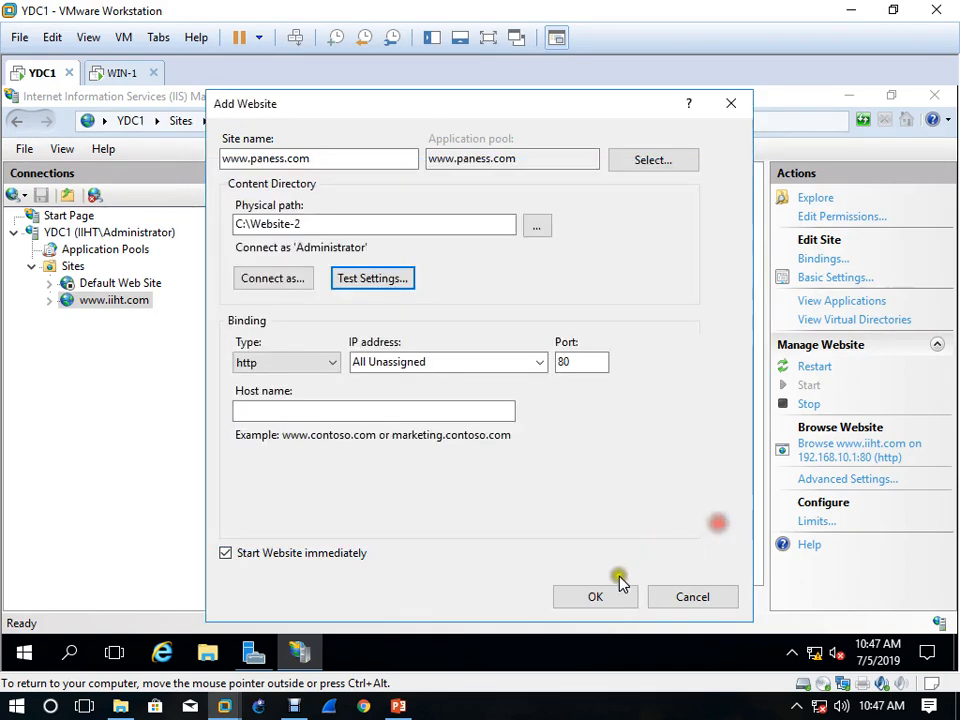
pyautogui.click(539, 362)
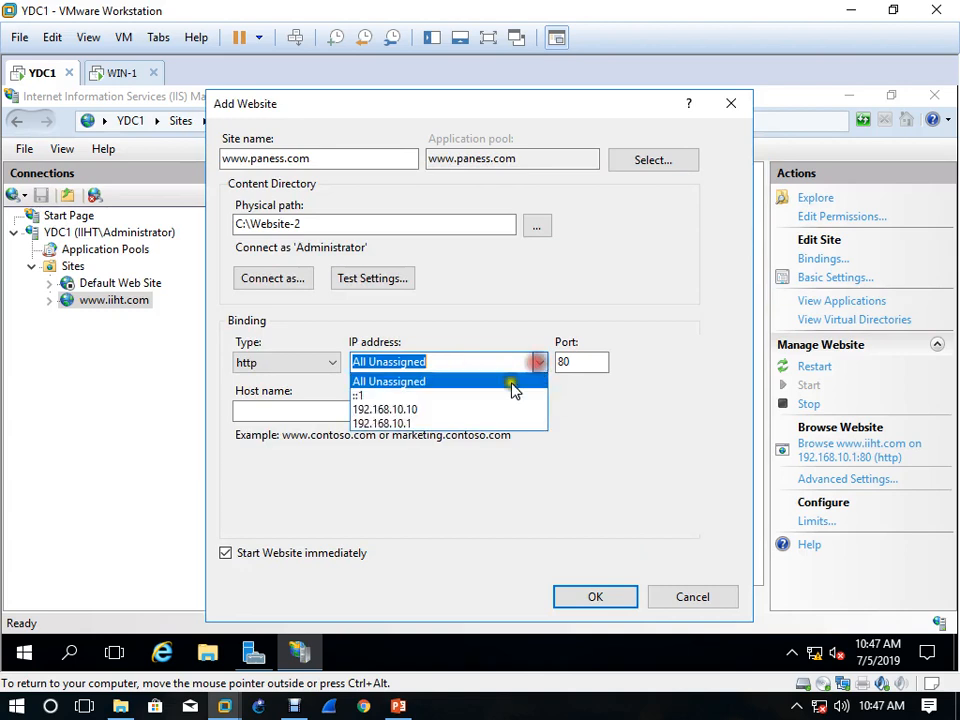
pyautogui.click(427, 410)
pyautogui.click(384, 410)
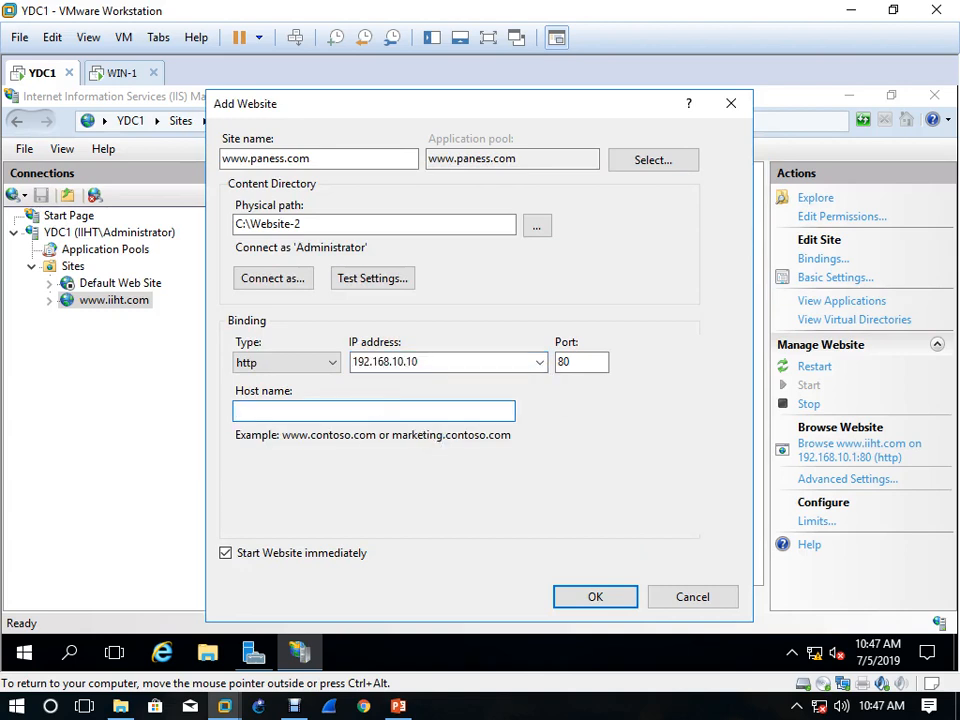
pyautogui.hotkey('ctrl', 'v')
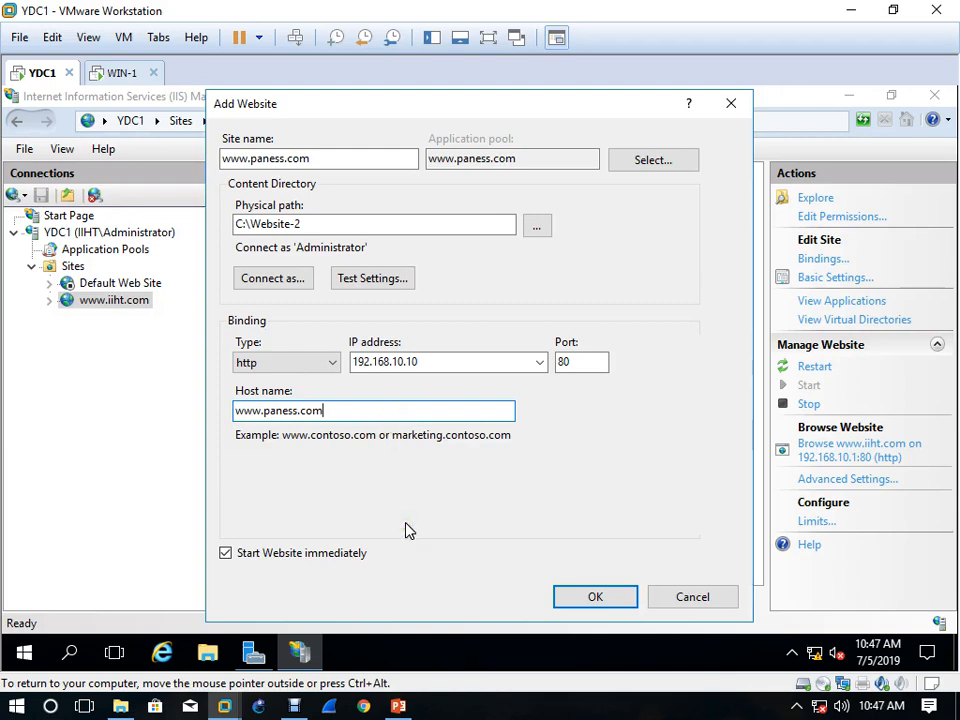
pyautogui.click(603, 601)
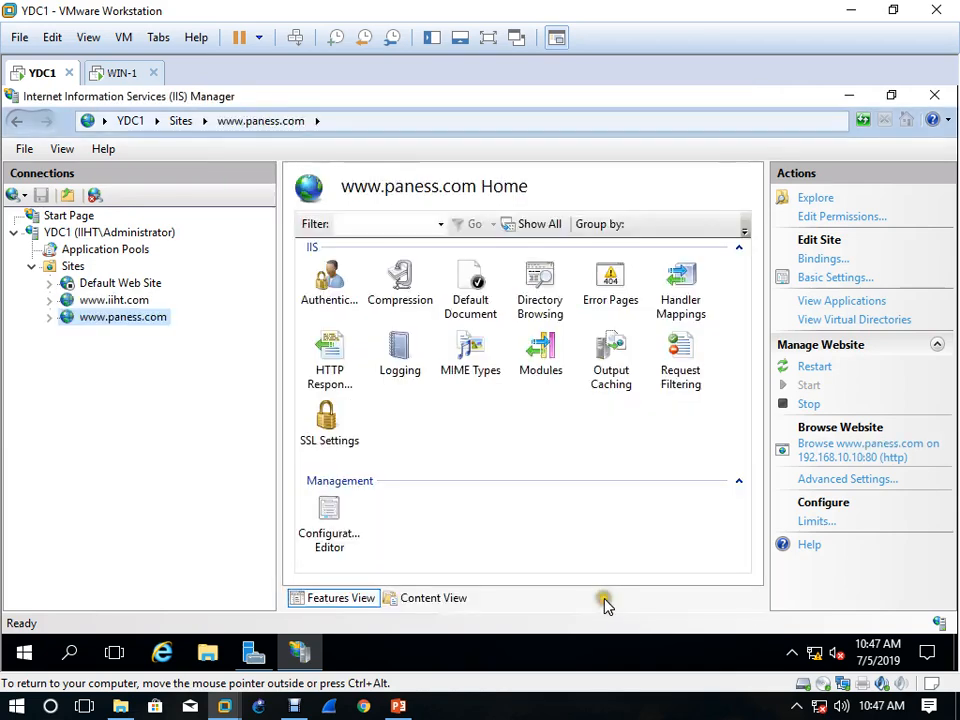
# Open DNS Manager and start a new alias (CNAME) record named www in the paness.com forward lookup zone
pyautogui.click(253, 650)
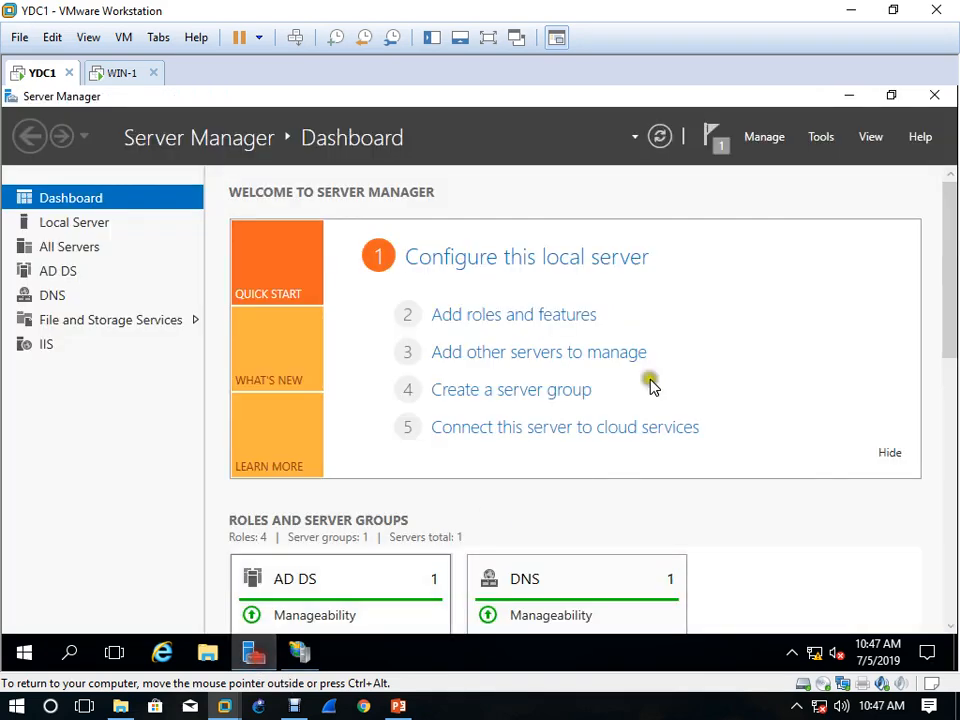
pyautogui.click(822, 137)
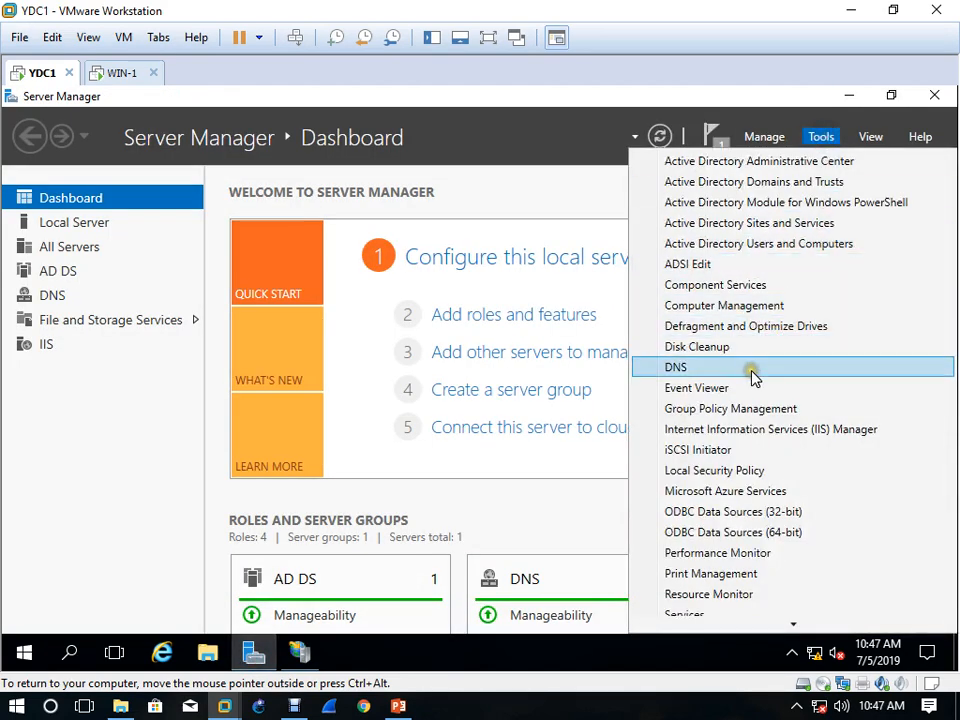
pyautogui.click(753, 375)
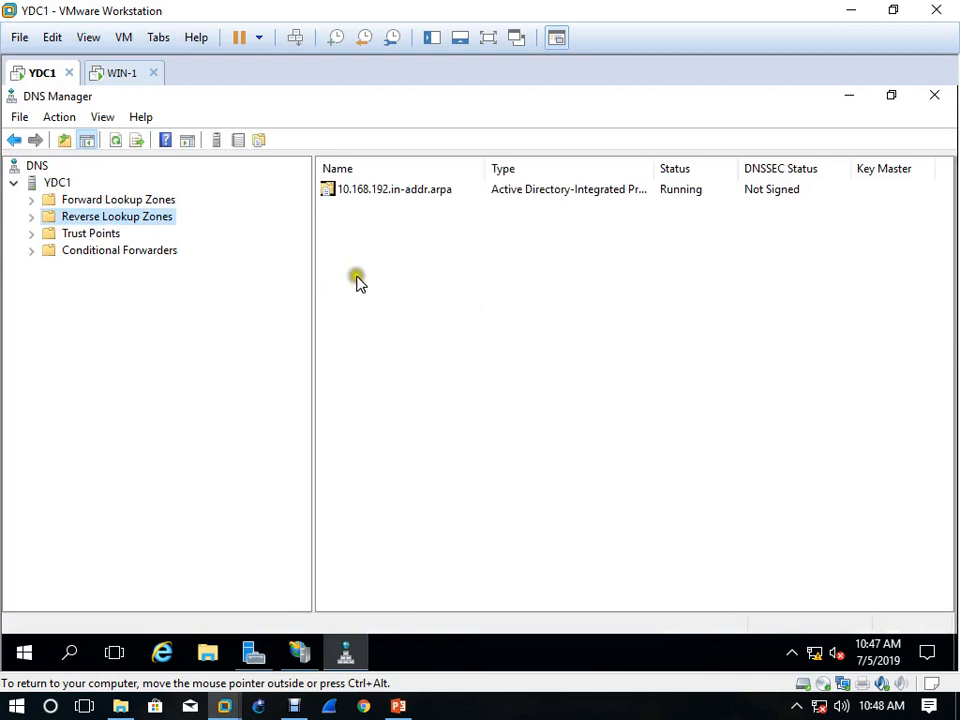
pyautogui.click(31, 199)
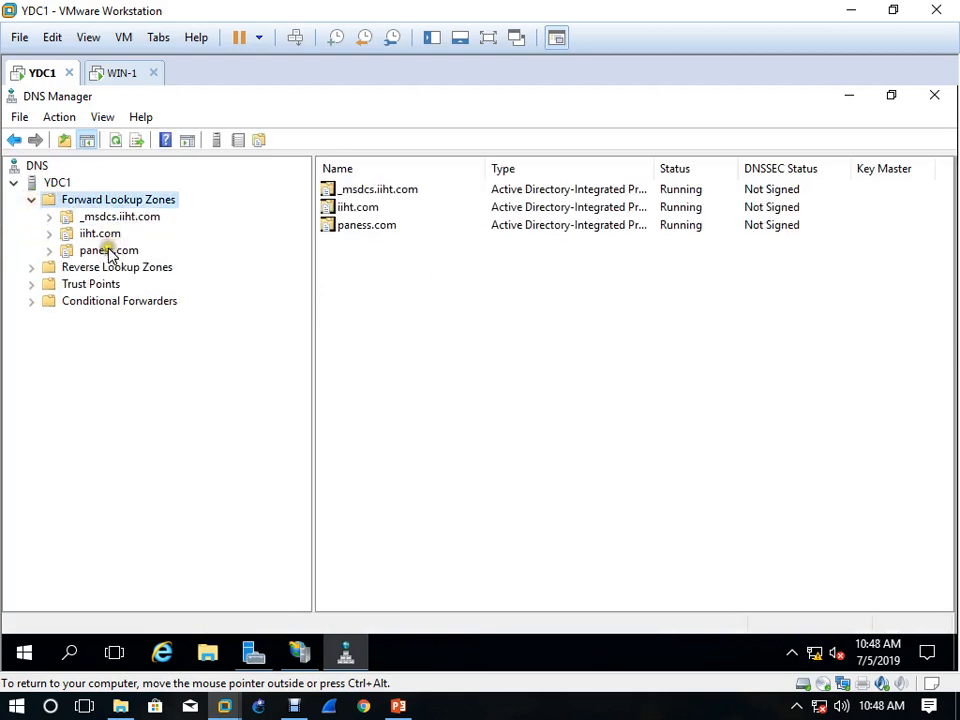
pyautogui.click(105, 250)
pyautogui.rightClick(389, 260)
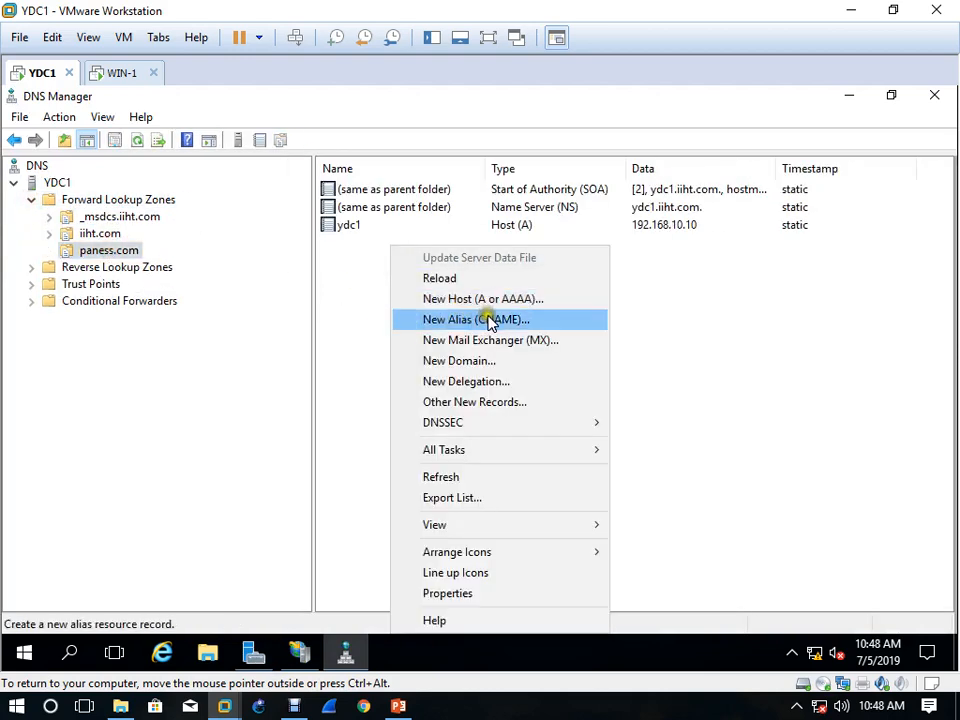
pyautogui.click(489, 320)
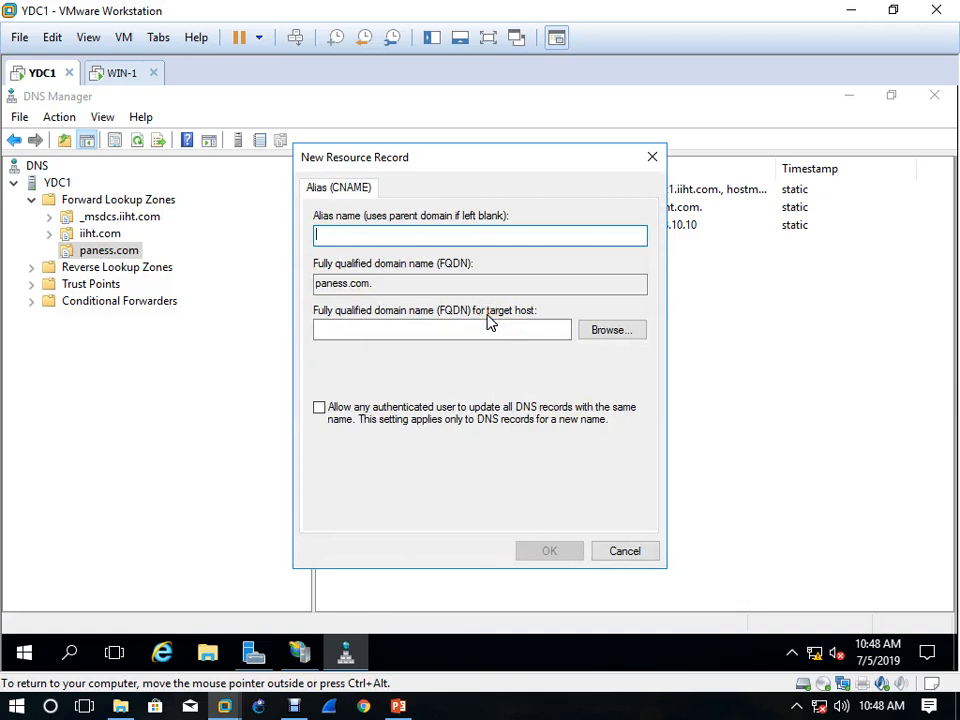
pyautogui.write('222')
pyautogui.press('BackSpace')
pyautogui.press('BackSpace')
pyautogui.press('BackSpace')
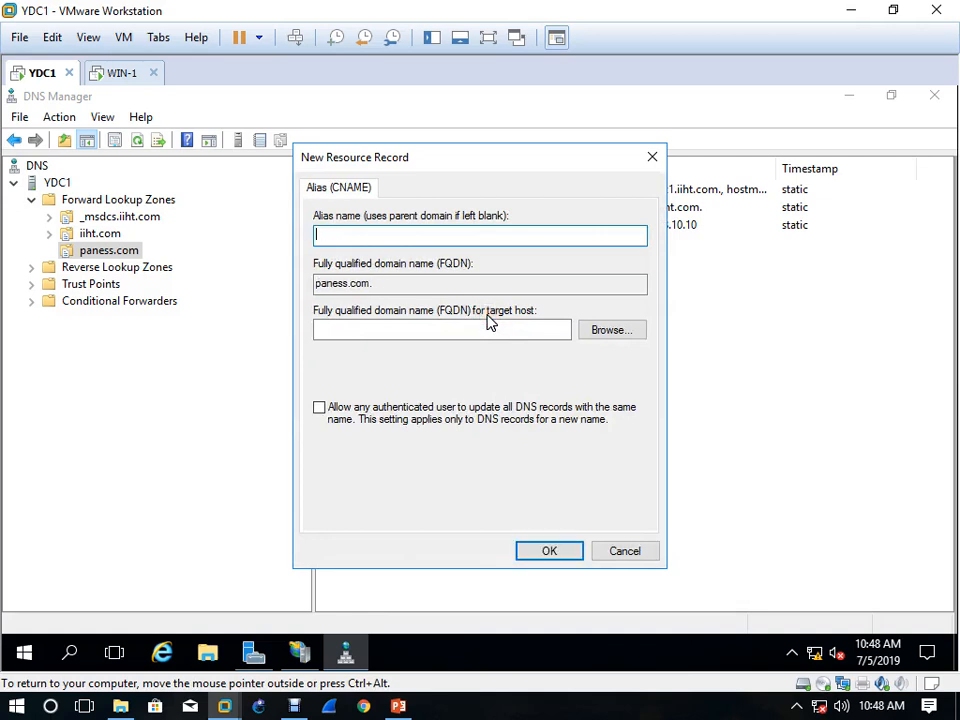
pyautogui.write('www')
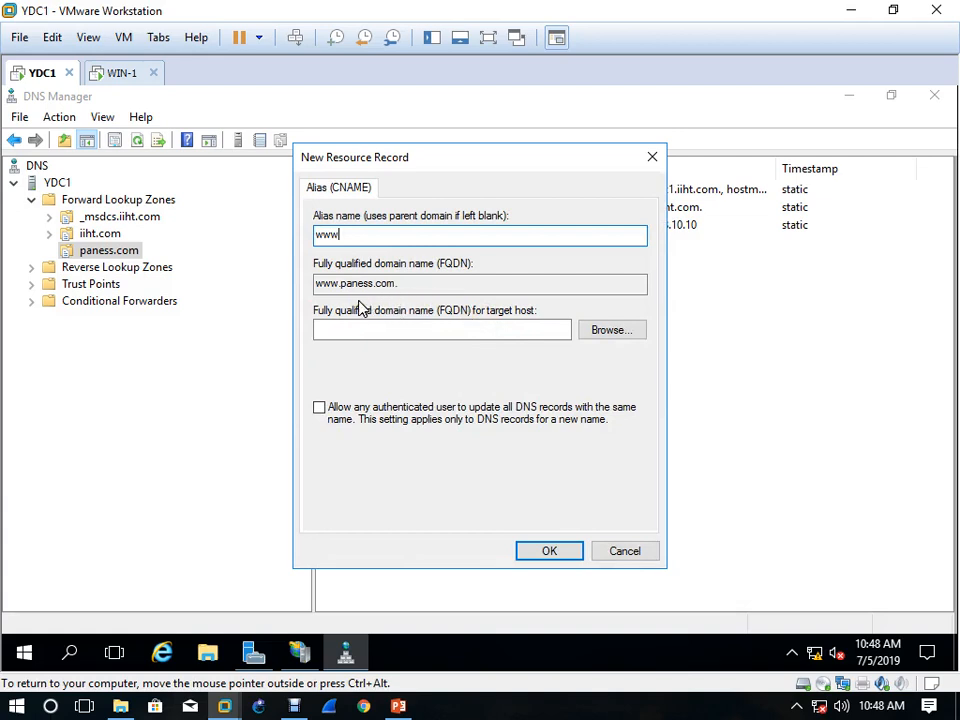
# Point the alias to target host ydc1.paness.com, allow authenticated users to update it, create the record and refresh the zone
pyautogui.click(604, 332)
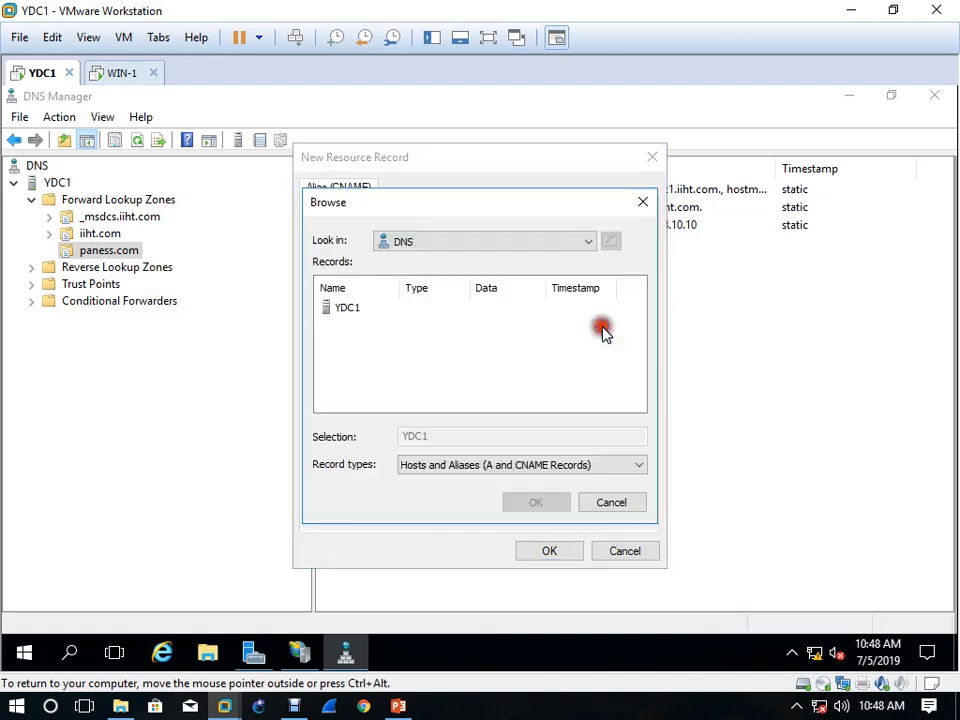
pyautogui.doubleClick(350, 308)
pyautogui.click(364, 310)
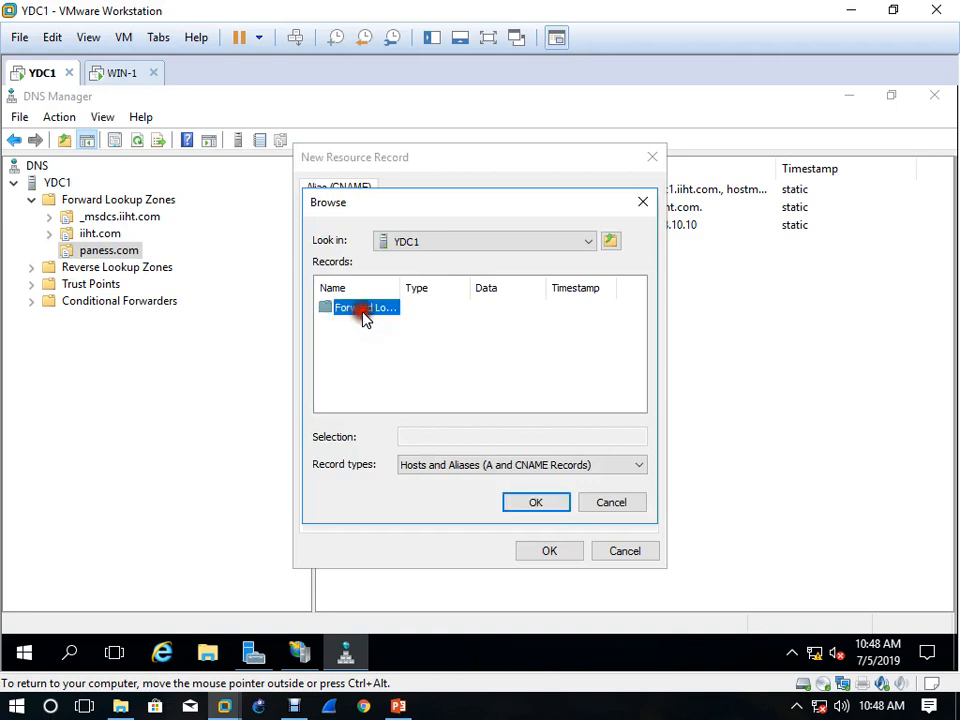
pyautogui.doubleClick(364, 310)
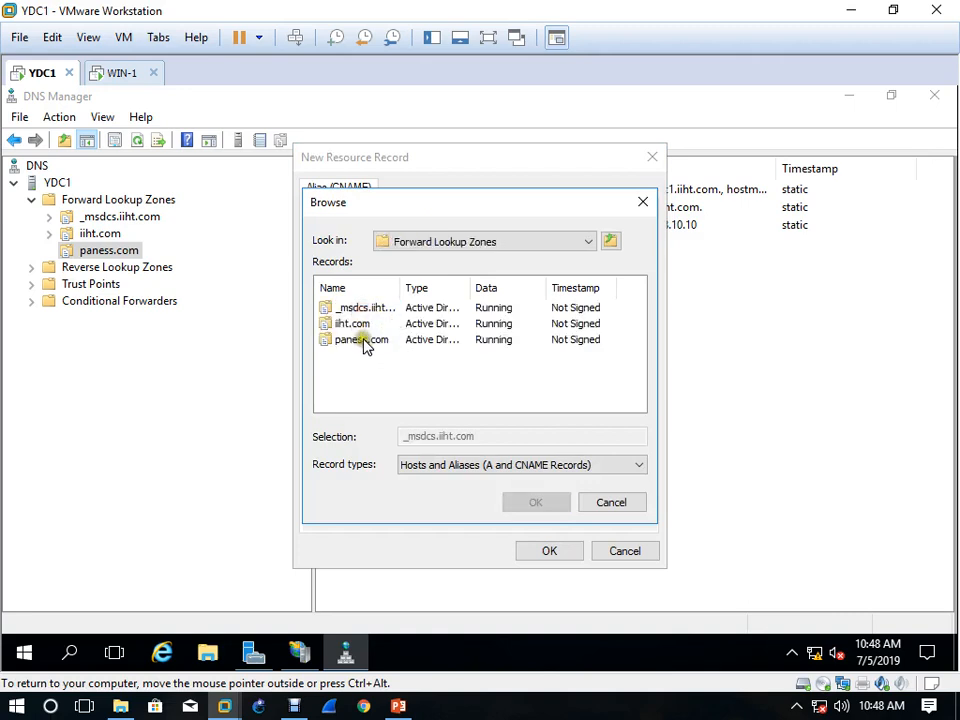
pyautogui.doubleClick(364, 340)
pyautogui.doubleClick(352, 312)
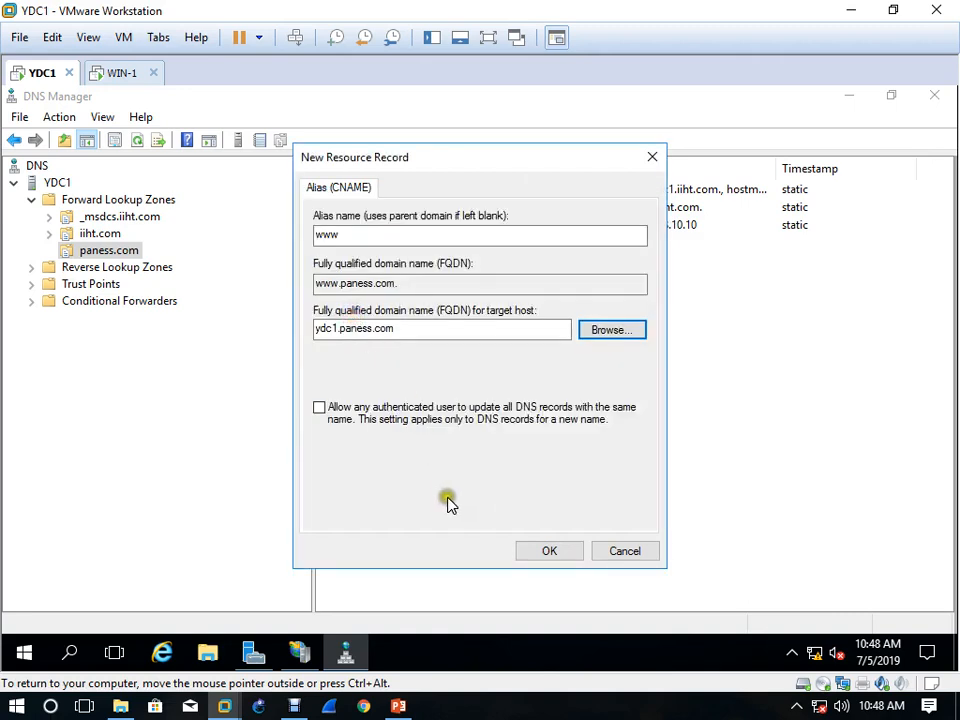
pyautogui.click(360, 420)
pyautogui.click(533, 552)
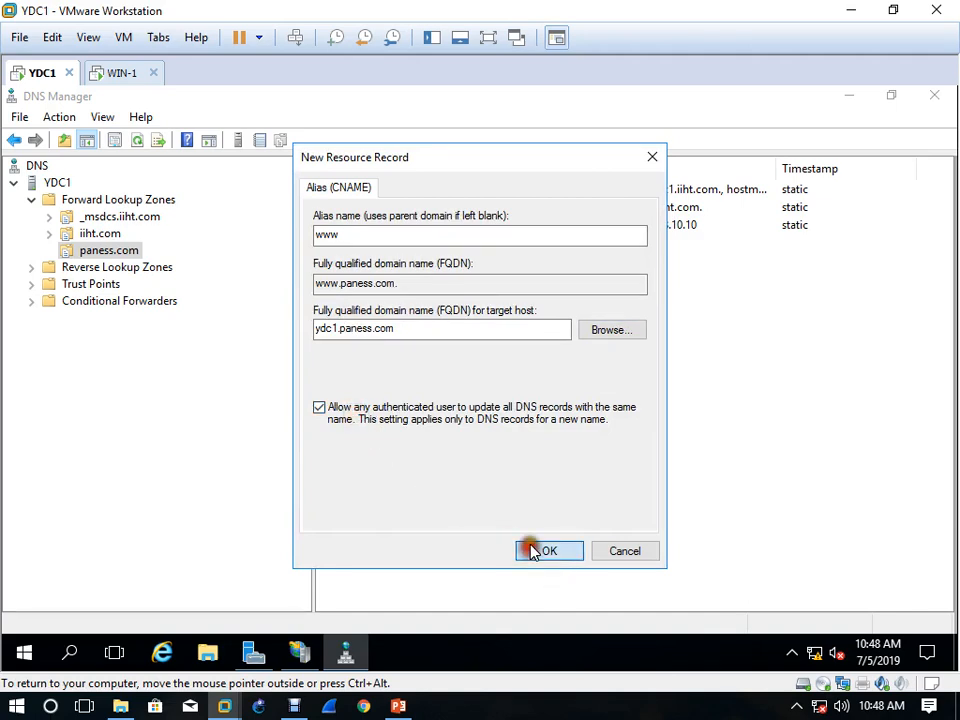
pyautogui.click(139, 140)
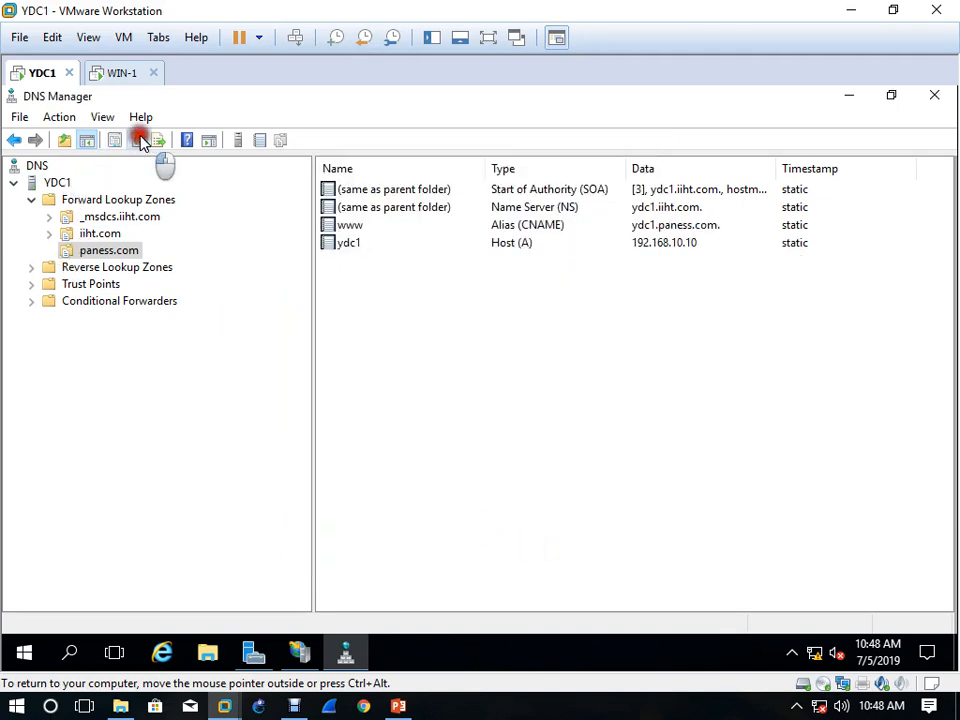
pyautogui.click(302, 648)
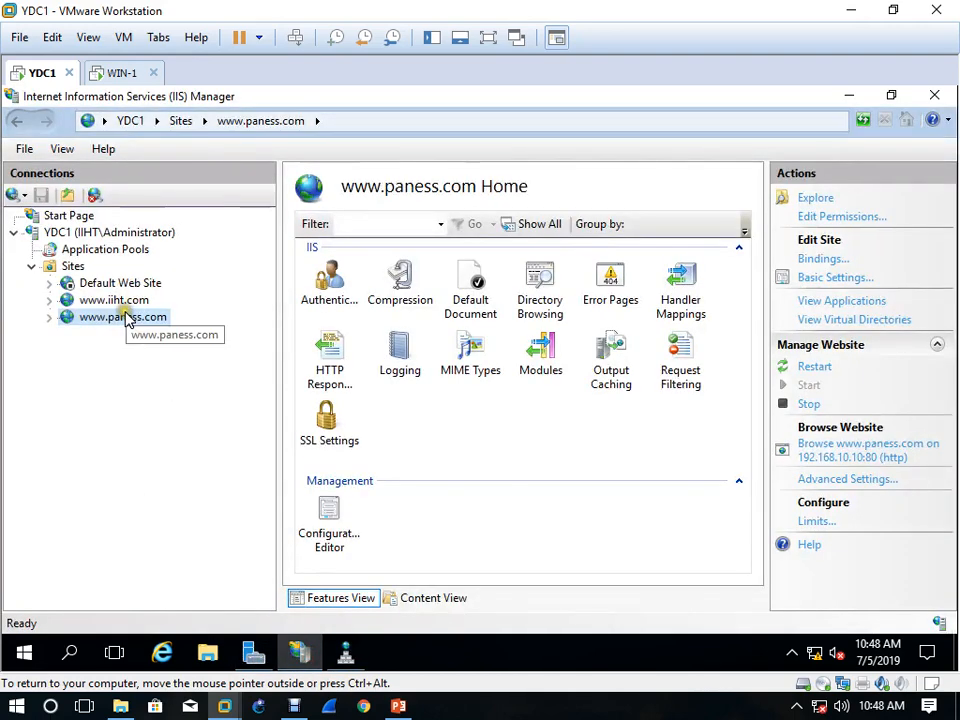
pyautogui.rightClick(124, 317)
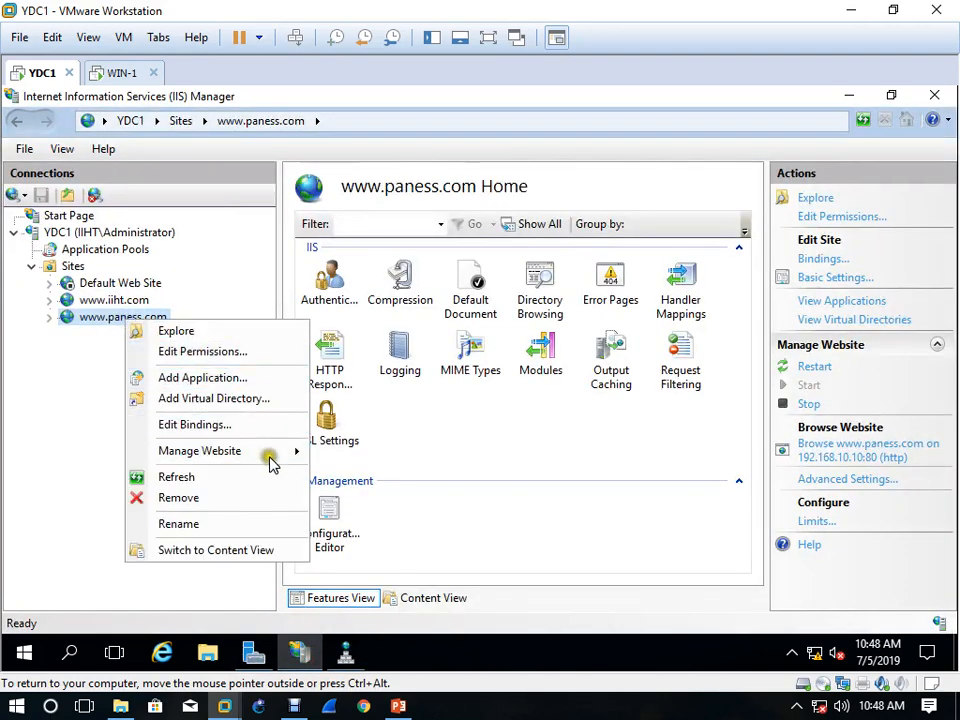
pyautogui.moveTo(272, 462)
pyautogui.click(356, 453)
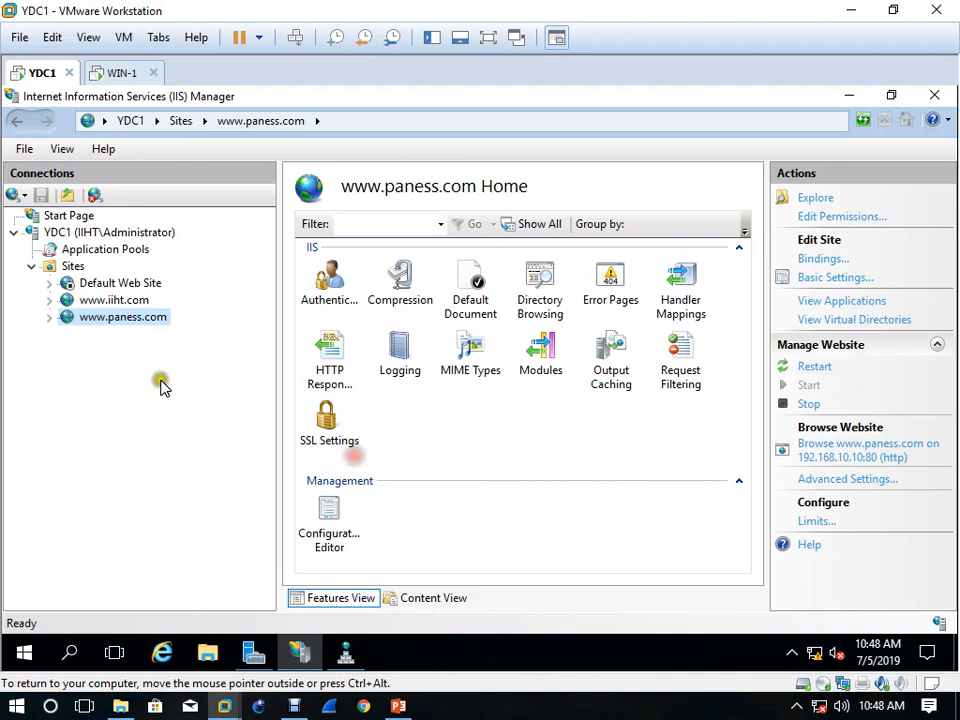
pyautogui.rightClick(124, 317)
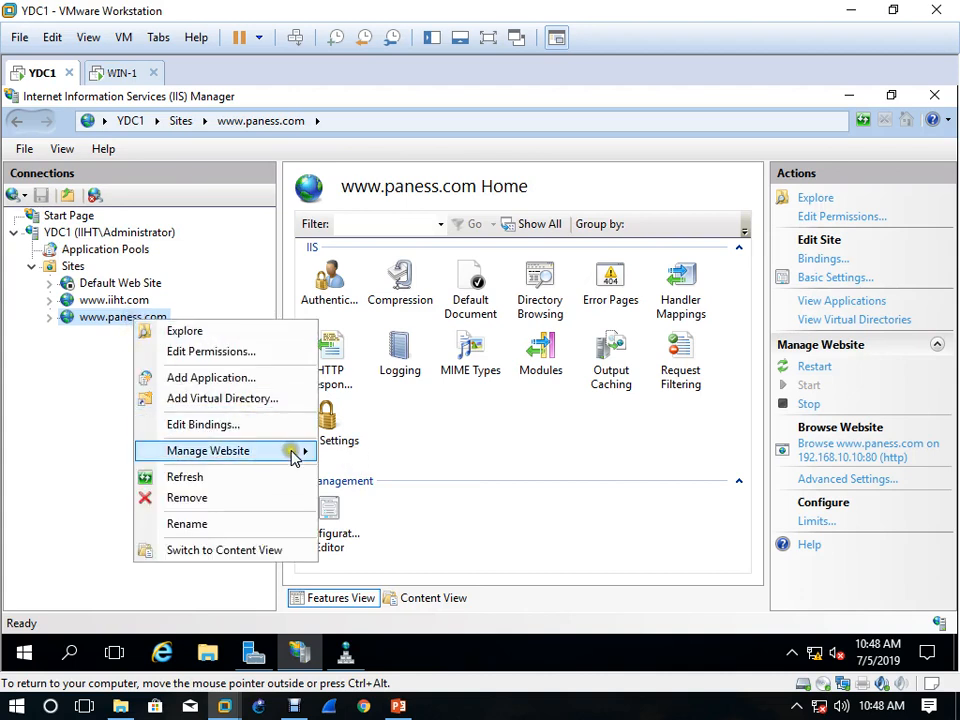
pyautogui.moveTo(316, 452)
pyautogui.click(388, 518)
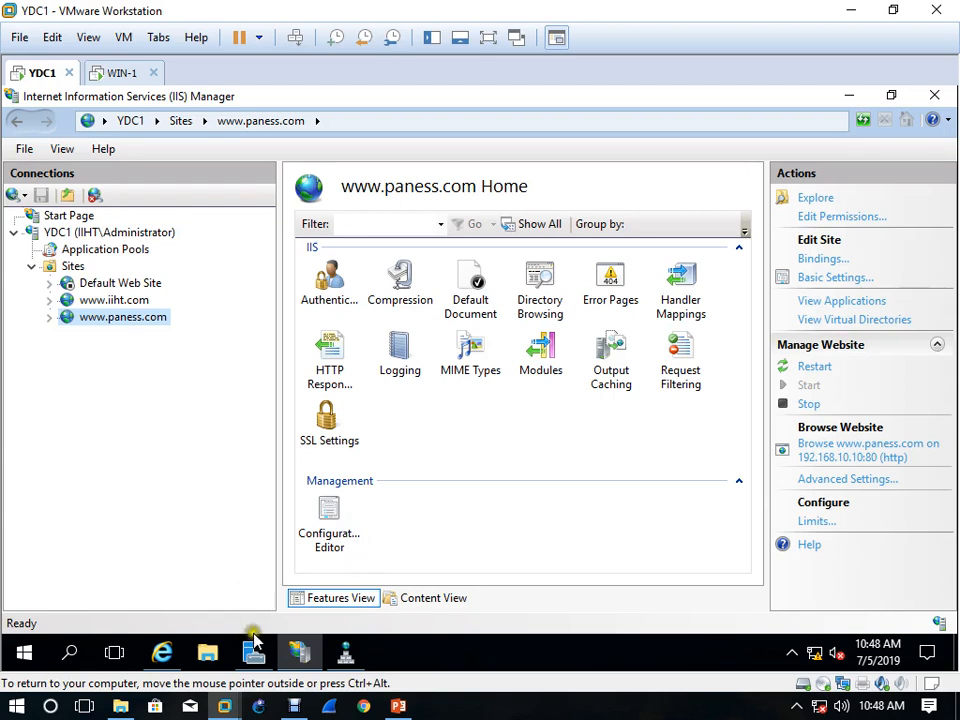
pyautogui.click(162, 654)
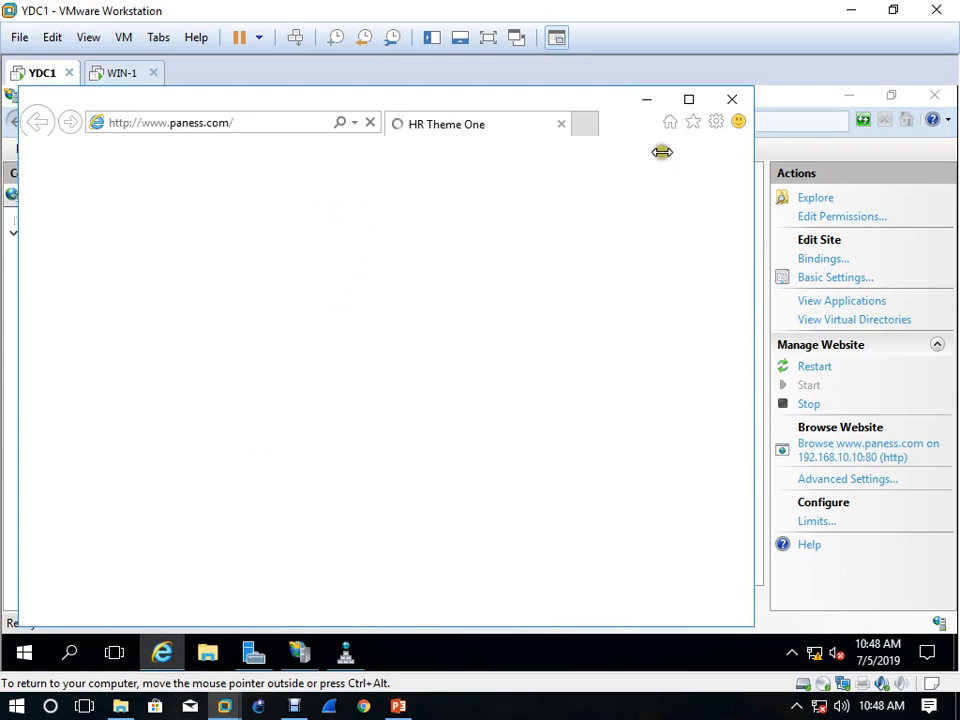
pyautogui.click(689, 100)
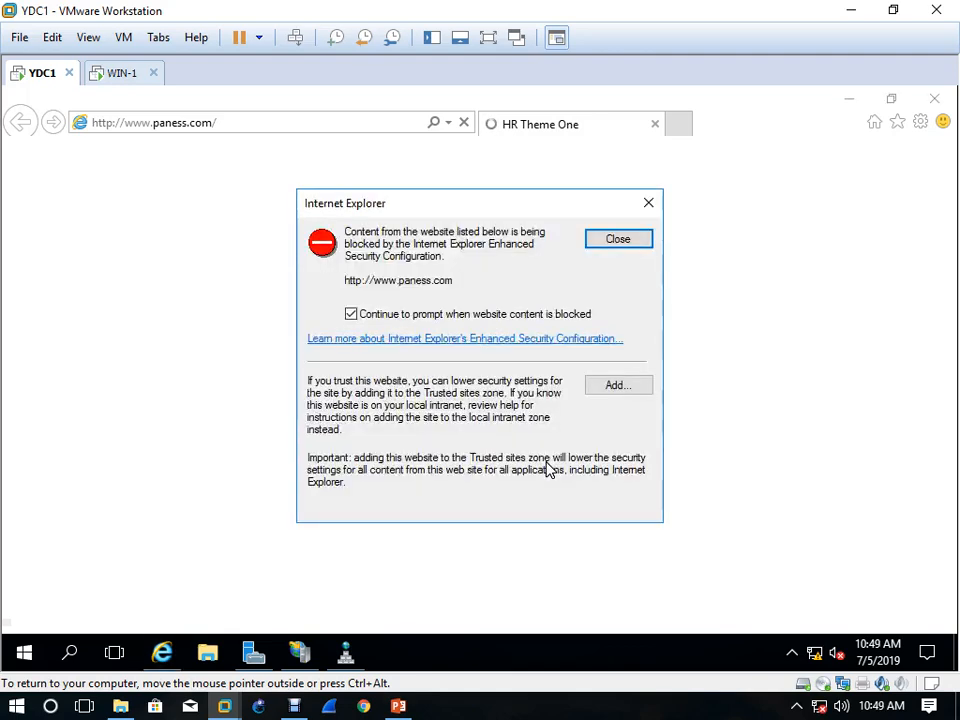
pyautogui.click(619, 386)
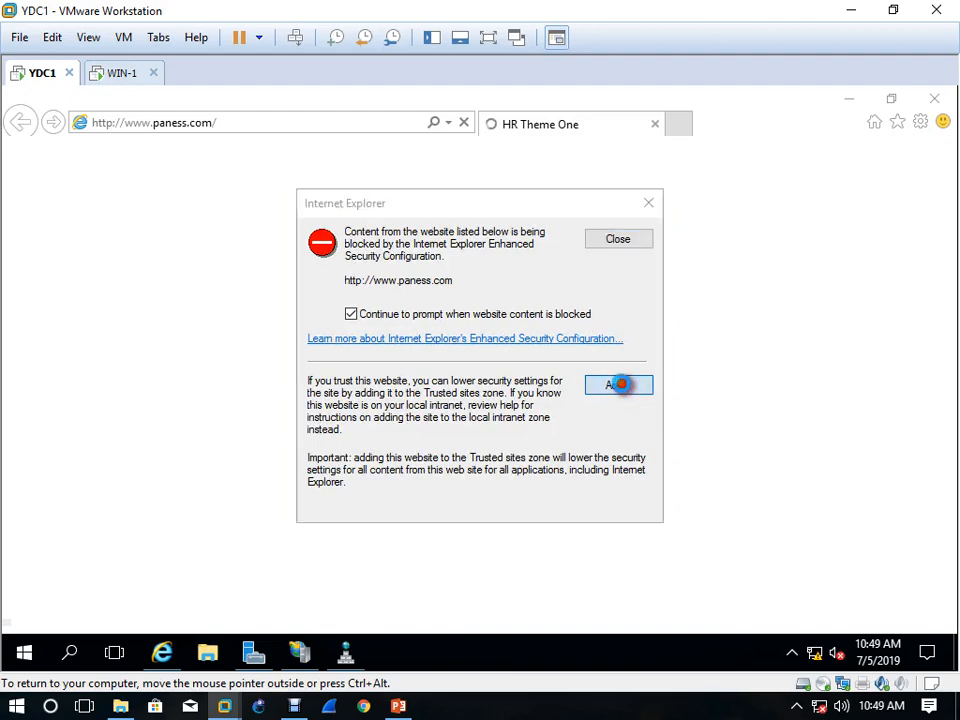
pyautogui.click(619, 343)
pyautogui.click(611, 513)
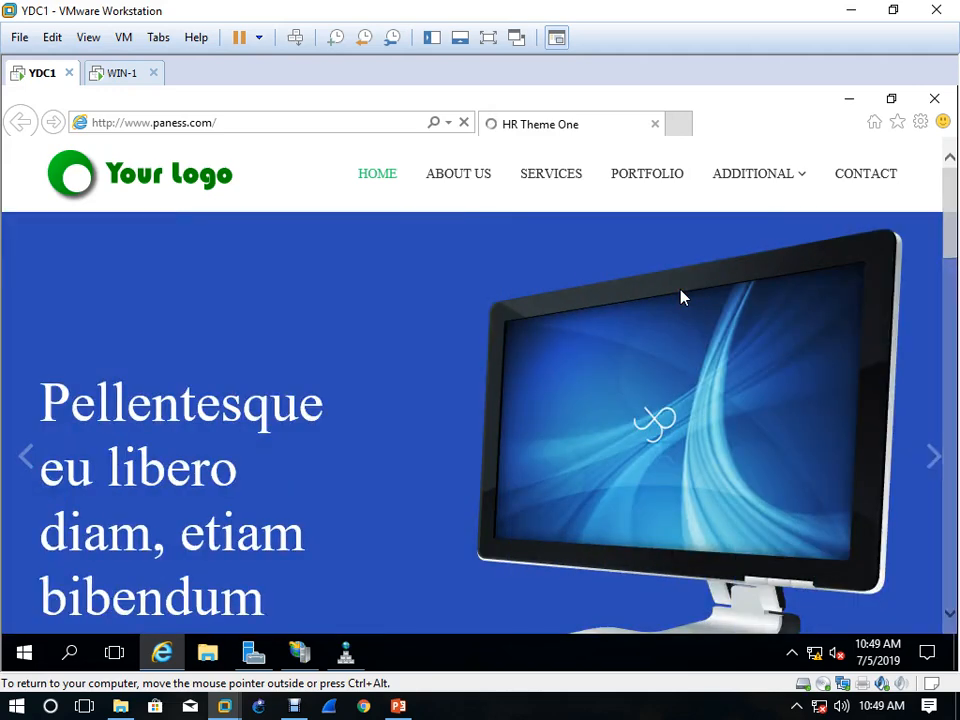
pyautogui.click(680, 284)
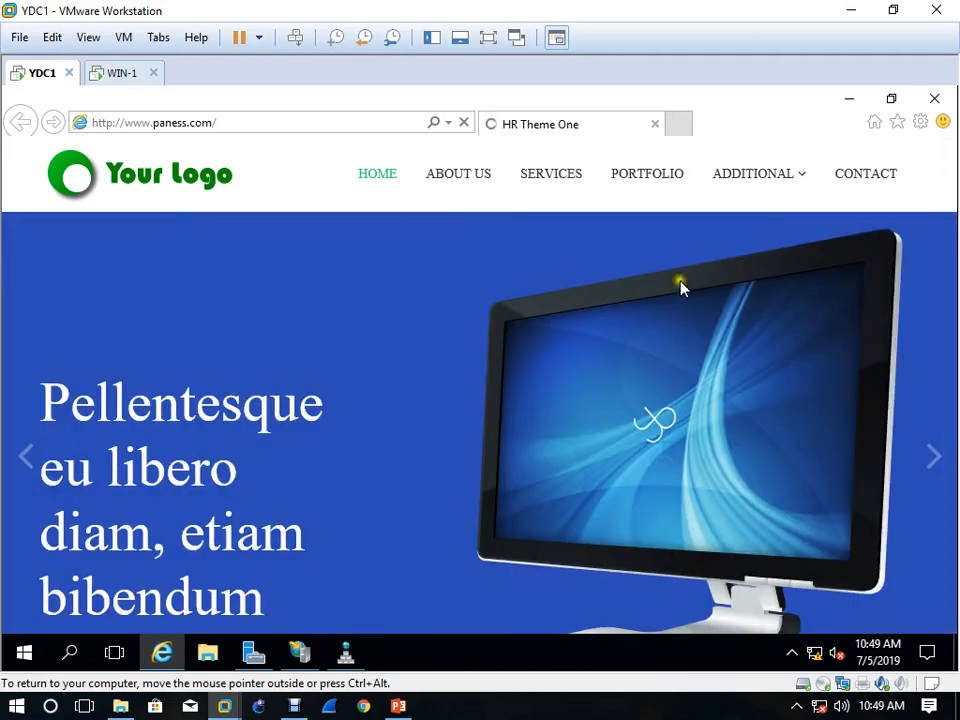
# In Server Manager's Local Server properties, turn off IE Enhanced Security Configuration for both Administrators and Users
pyautogui.click(253, 660)
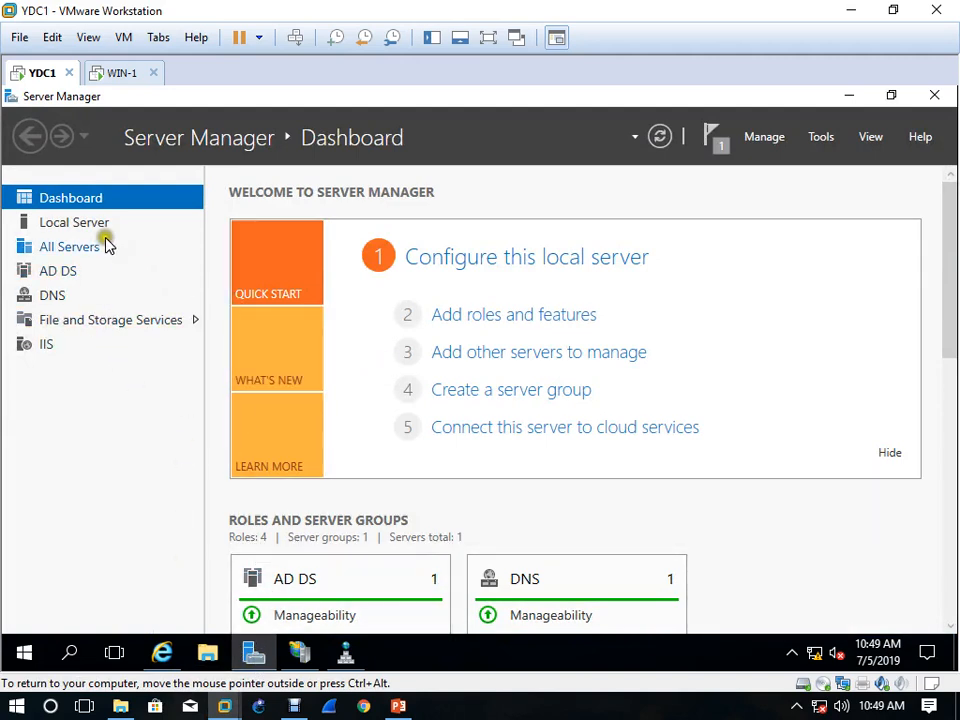
pyautogui.click(56, 223)
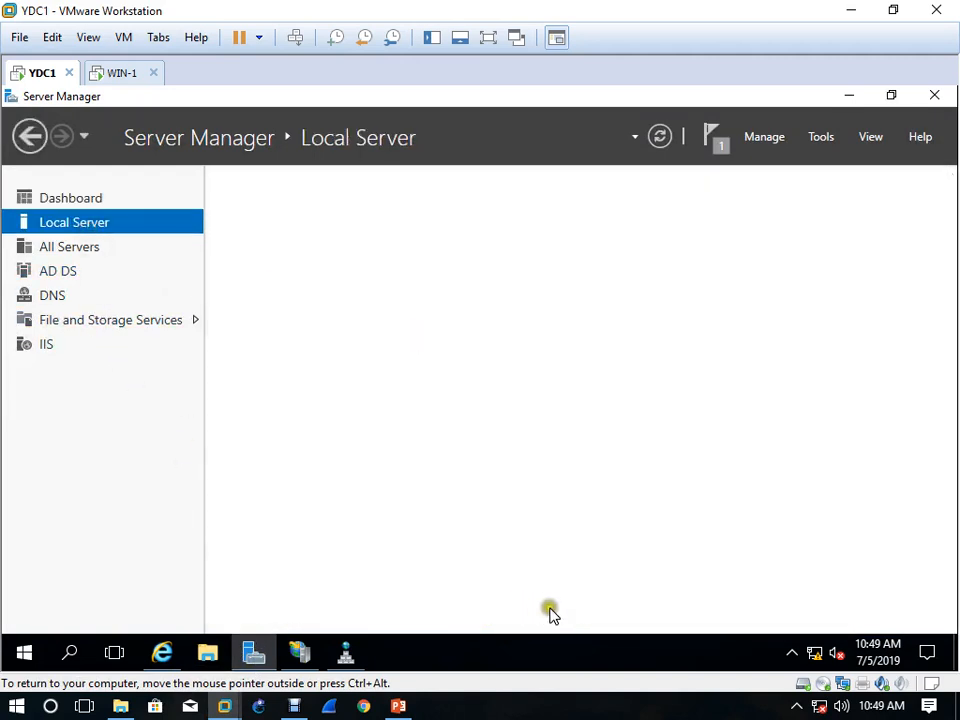
pyautogui.moveTo(636, 531); pyautogui.dragTo(838, 525)
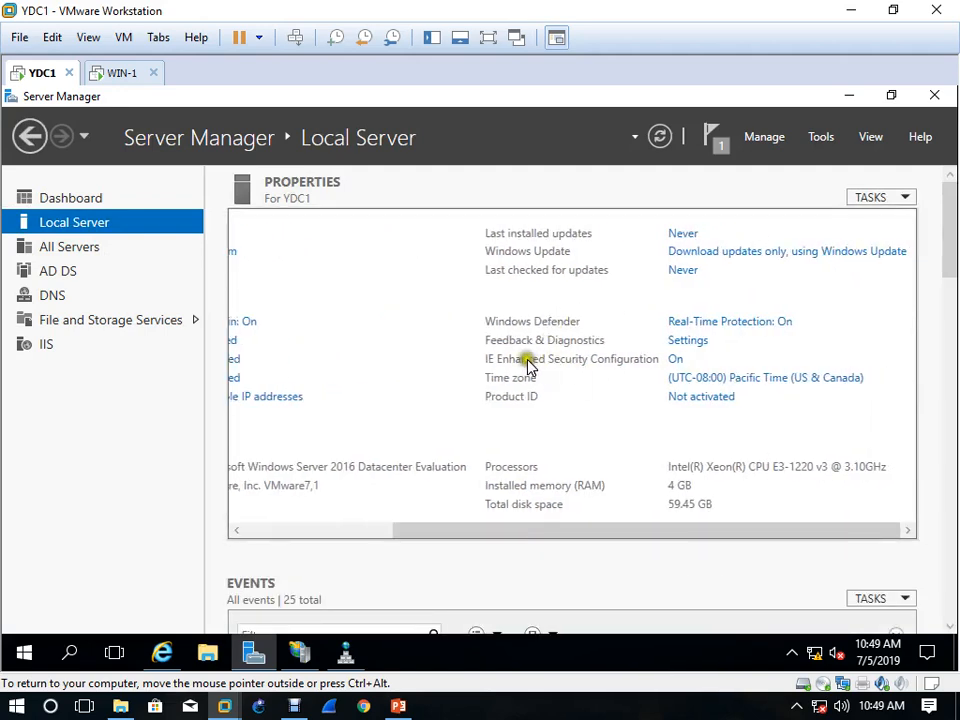
pyautogui.click(677, 362)
pyautogui.click(380, 350)
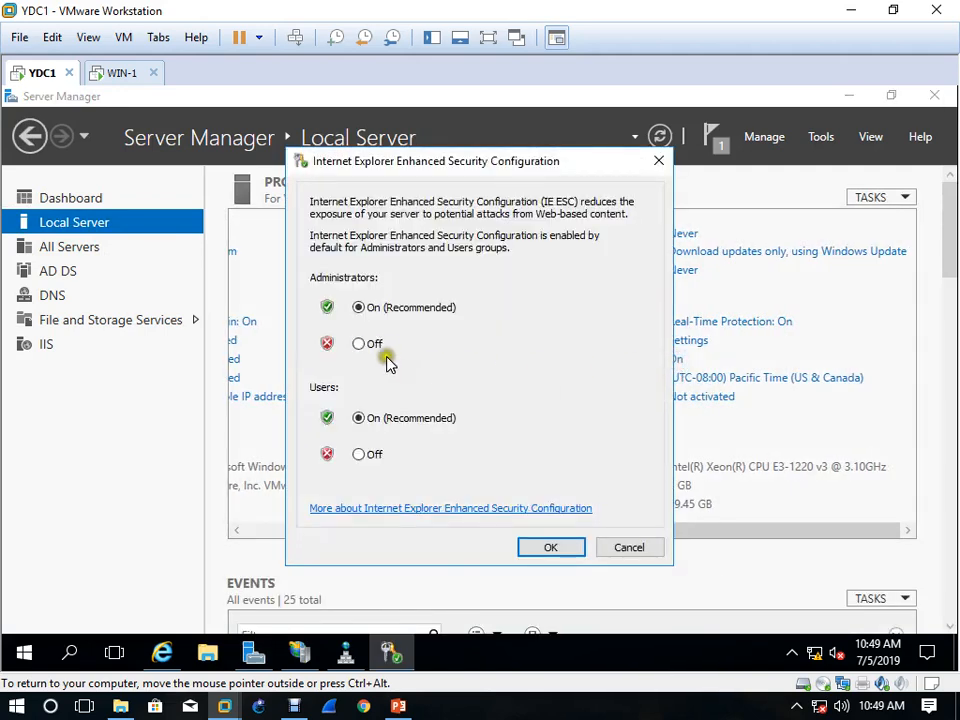
pyautogui.click(362, 458)
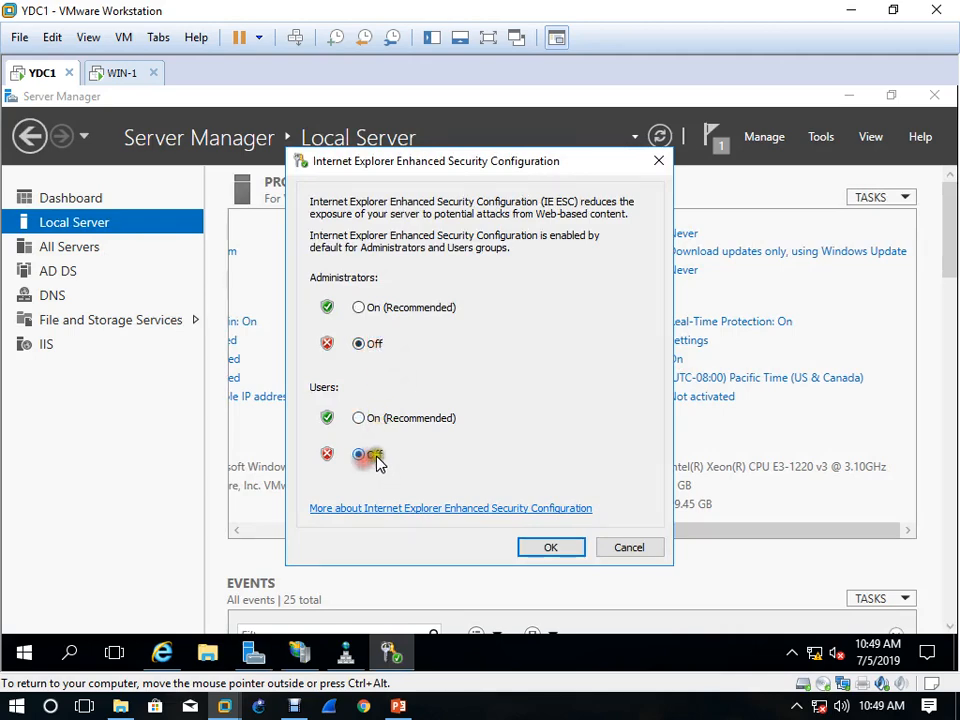
pyautogui.click(550, 551)
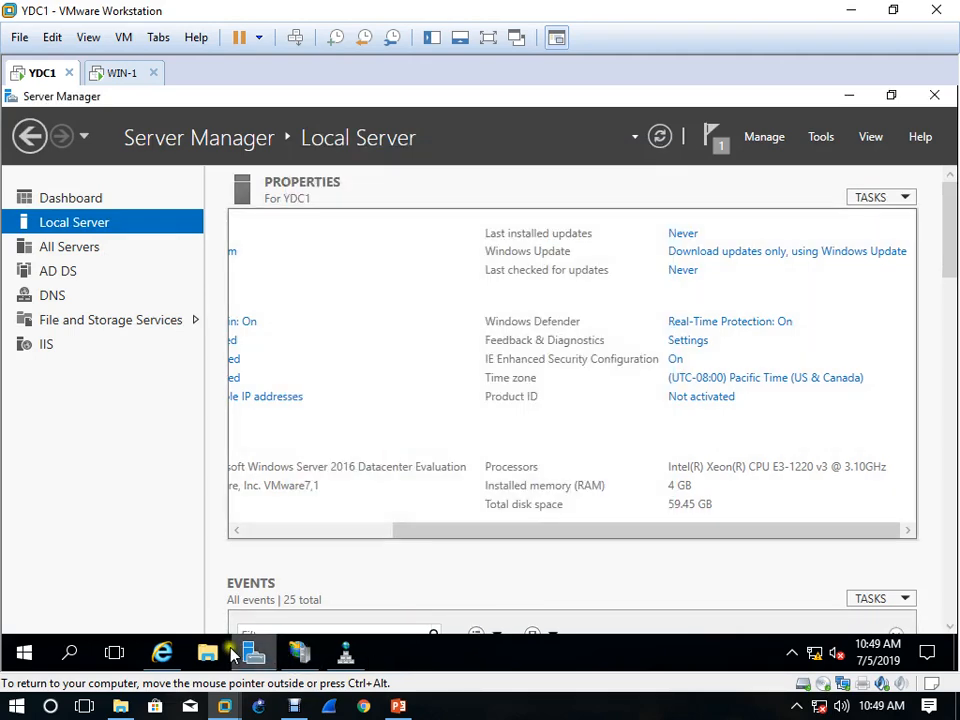
# Return to Internet Explorer and clear the remaining blocked-content and Trusted sites dialogs over the paness.com page
pyautogui.click(161, 652)
pyautogui.click(614, 386)
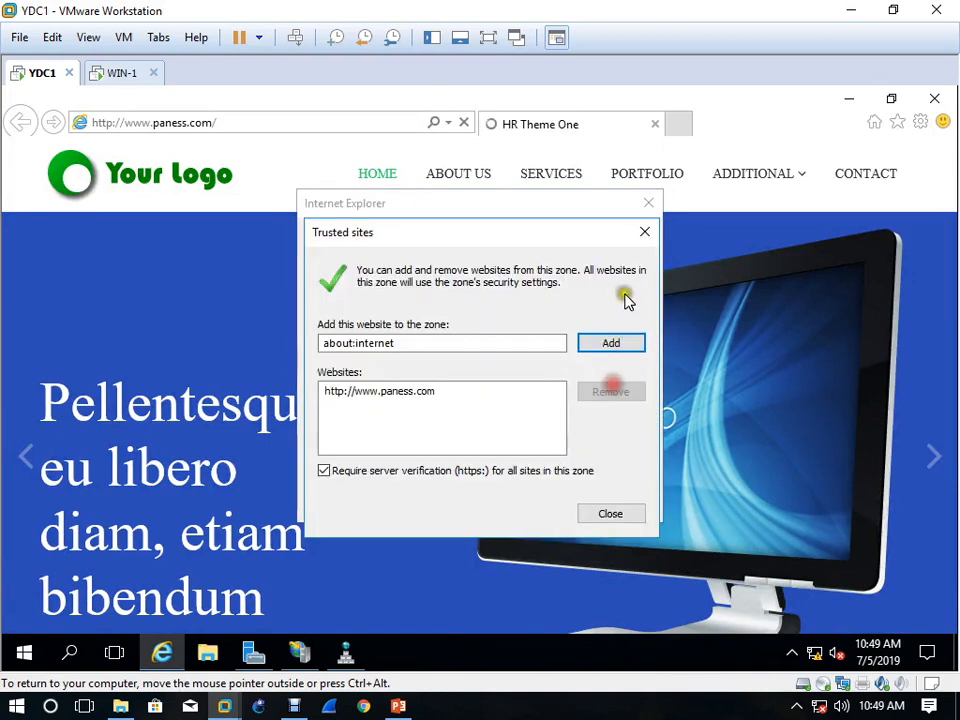
pyautogui.click(626, 339)
pyautogui.click(598, 372)
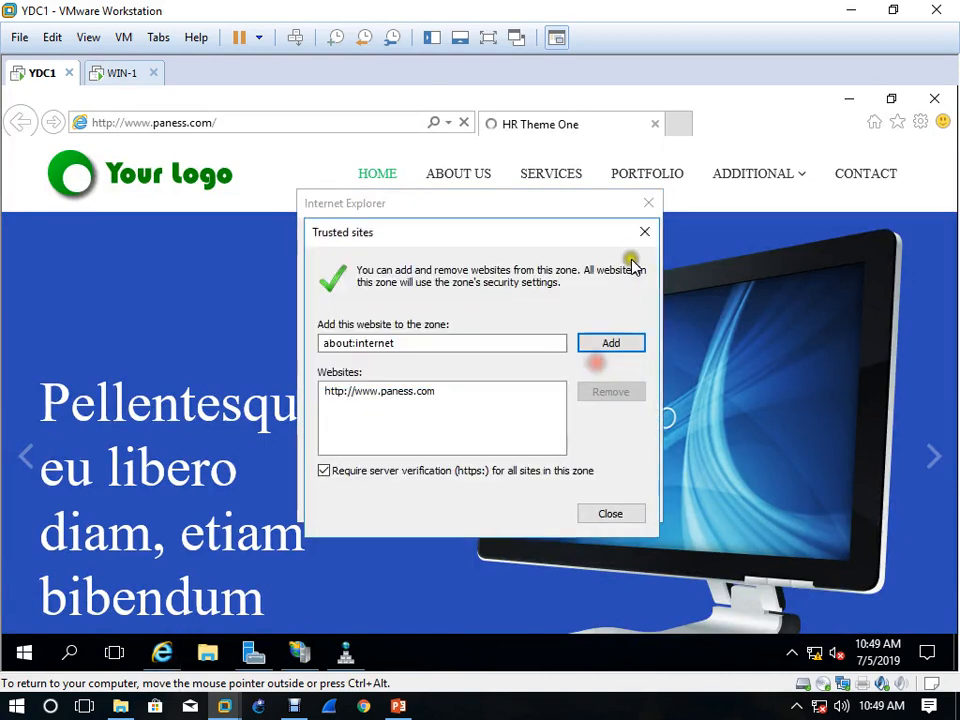
pyautogui.click(644, 232)
pyautogui.click(643, 238)
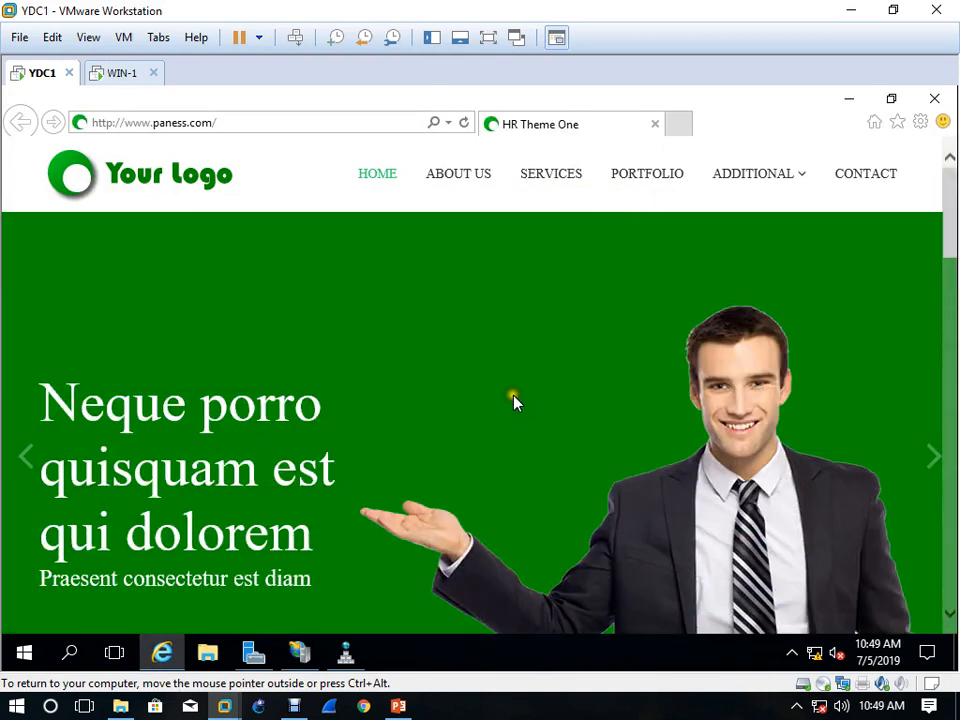
pyautogui.click(678, 124)
pyautogui.write('www')
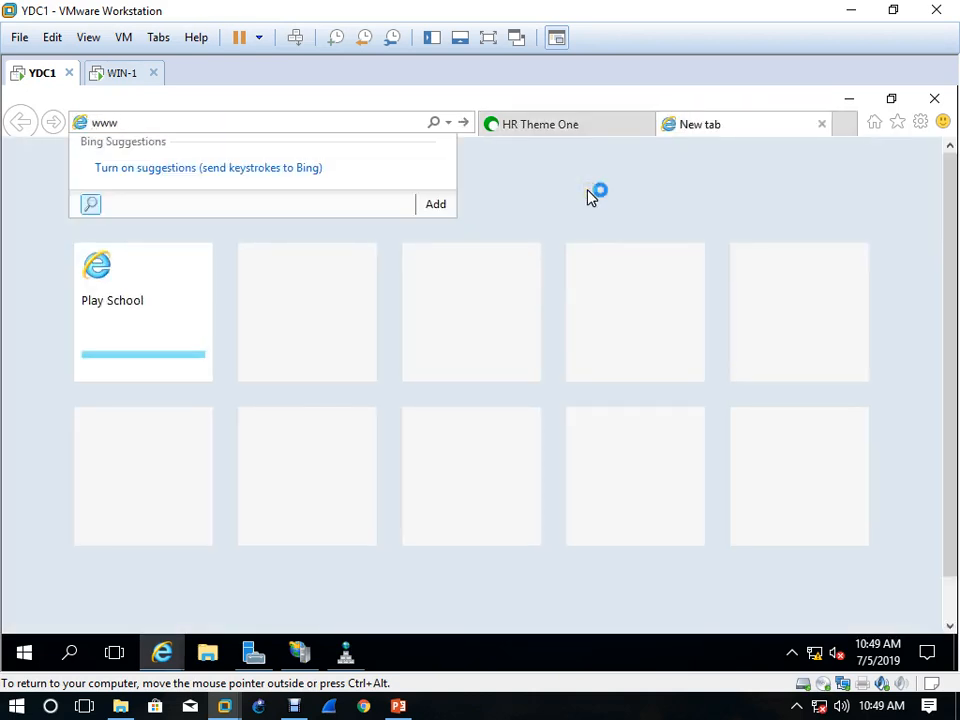
pyautogui.write('.ii')
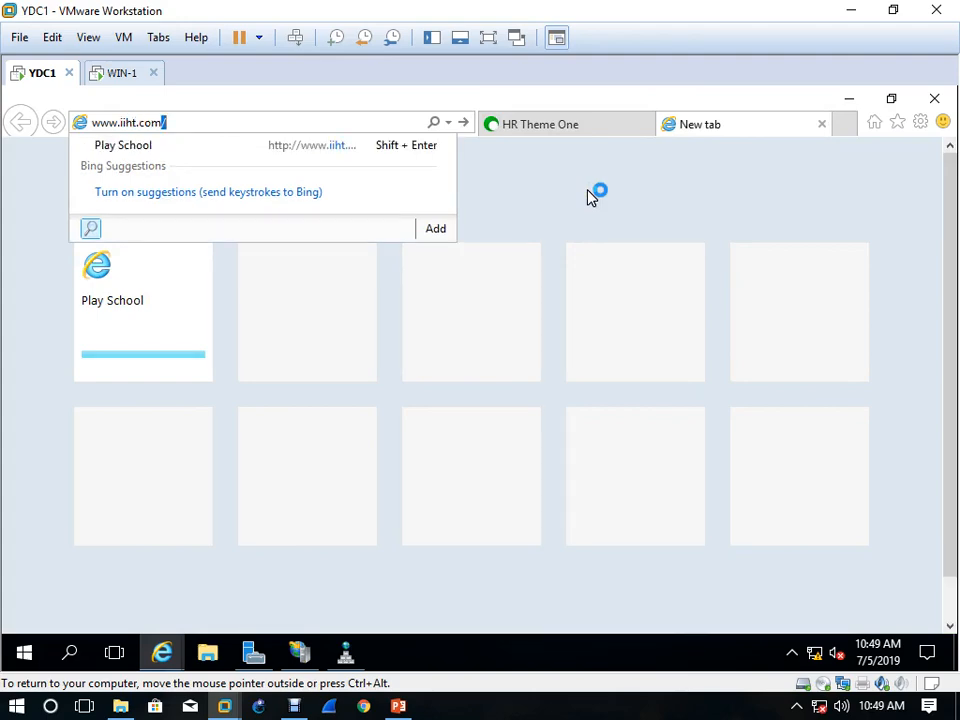
pyautogui.write('ht.com')
pyautogui.press('Return')
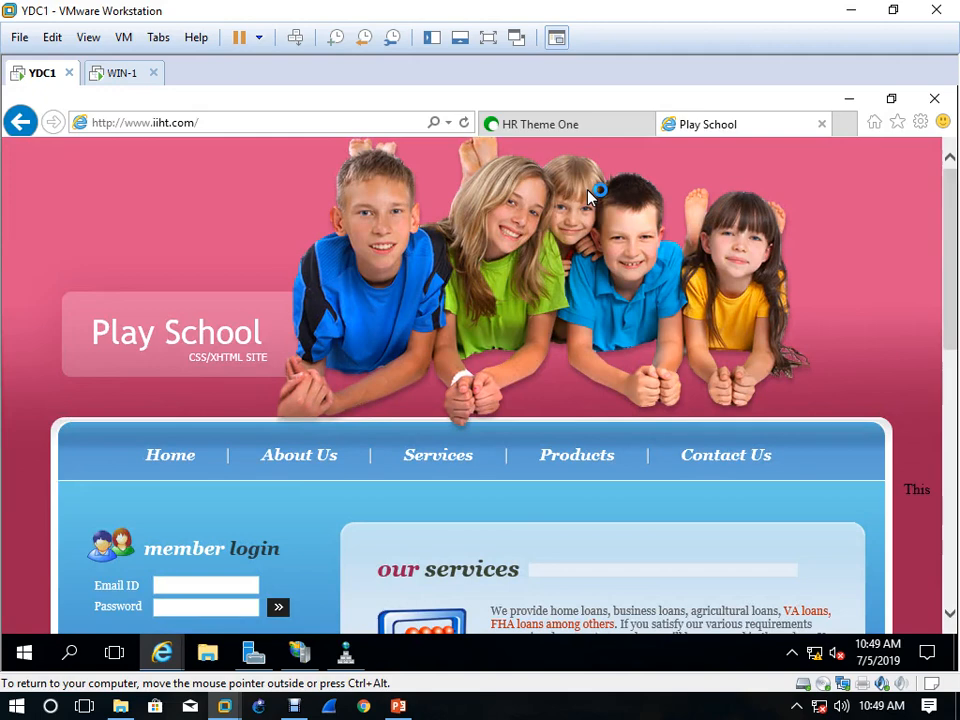
pyautogui.click(120, 72)
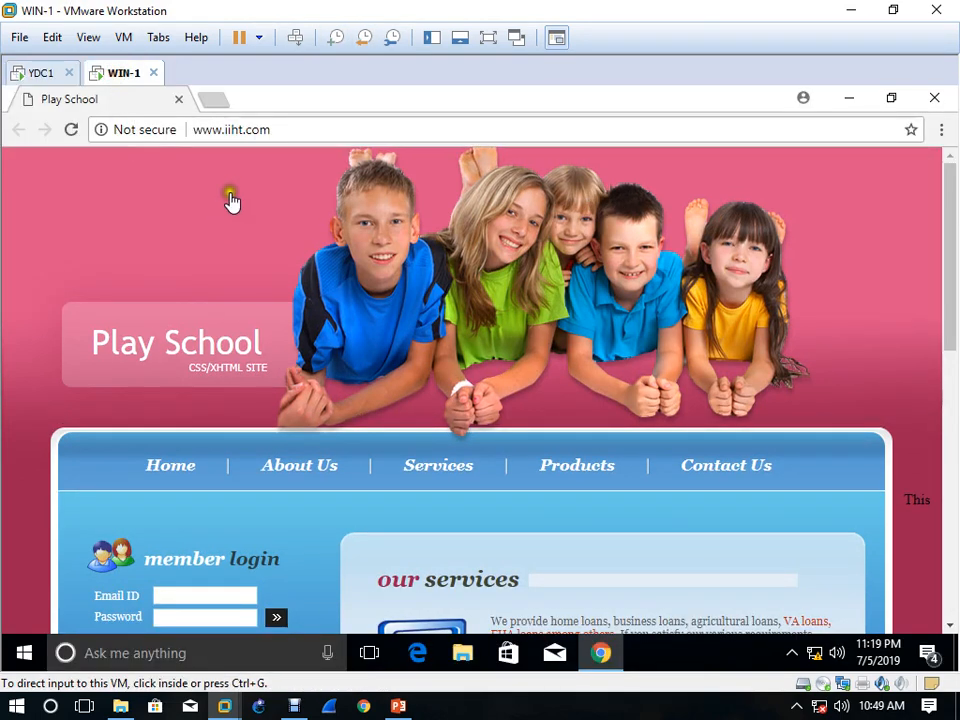
pyautogui.click(212, 99)
pyautogui.write('ww')
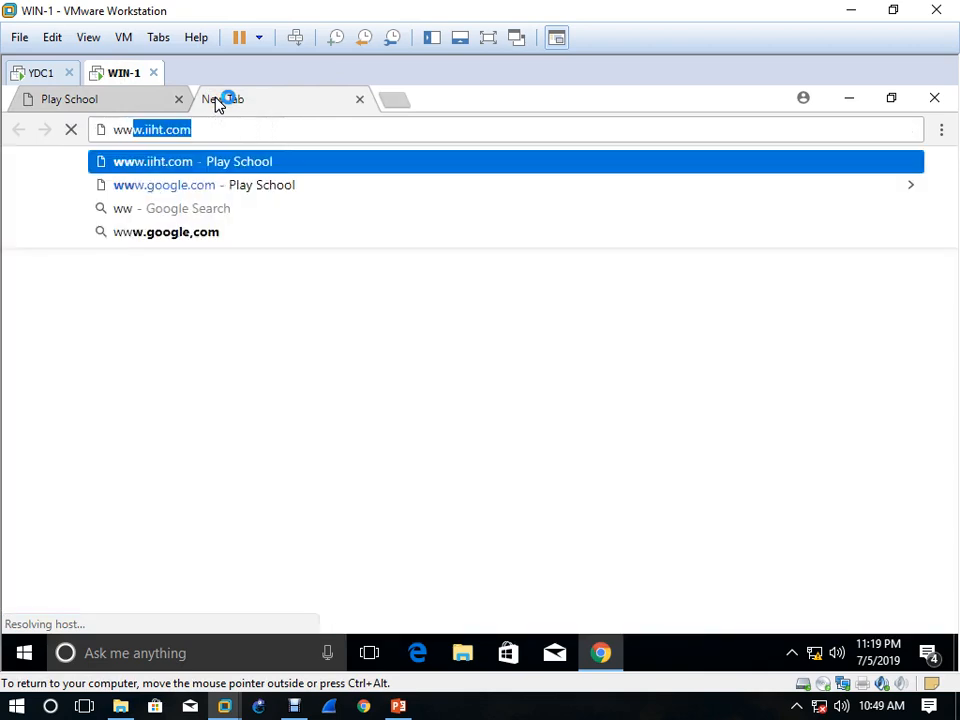
pyautogui.write('w.')
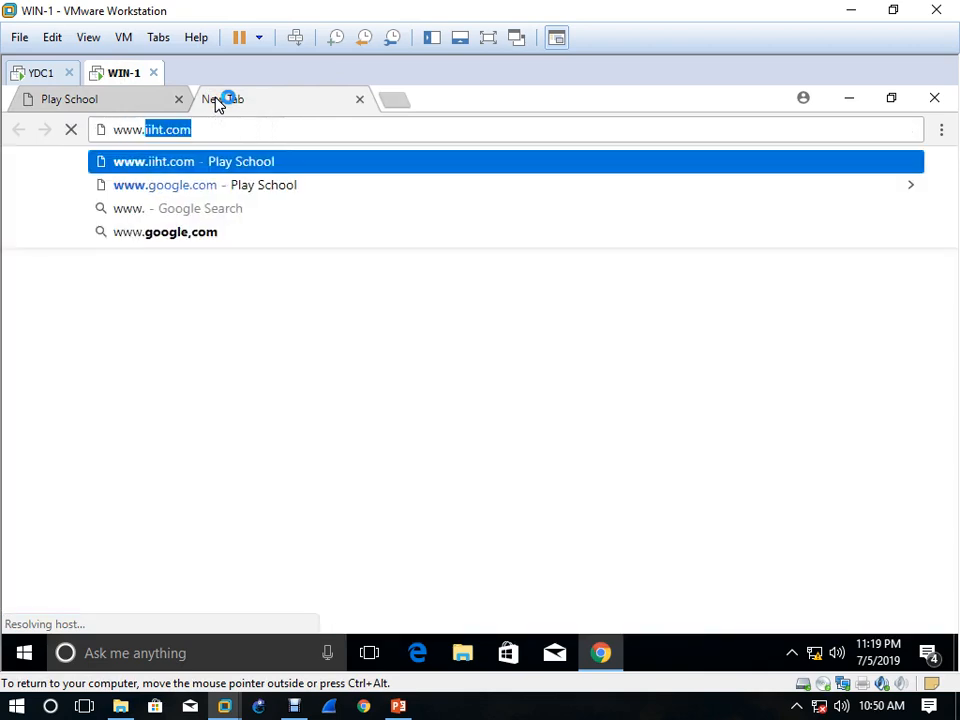
pyautogui.write('p')
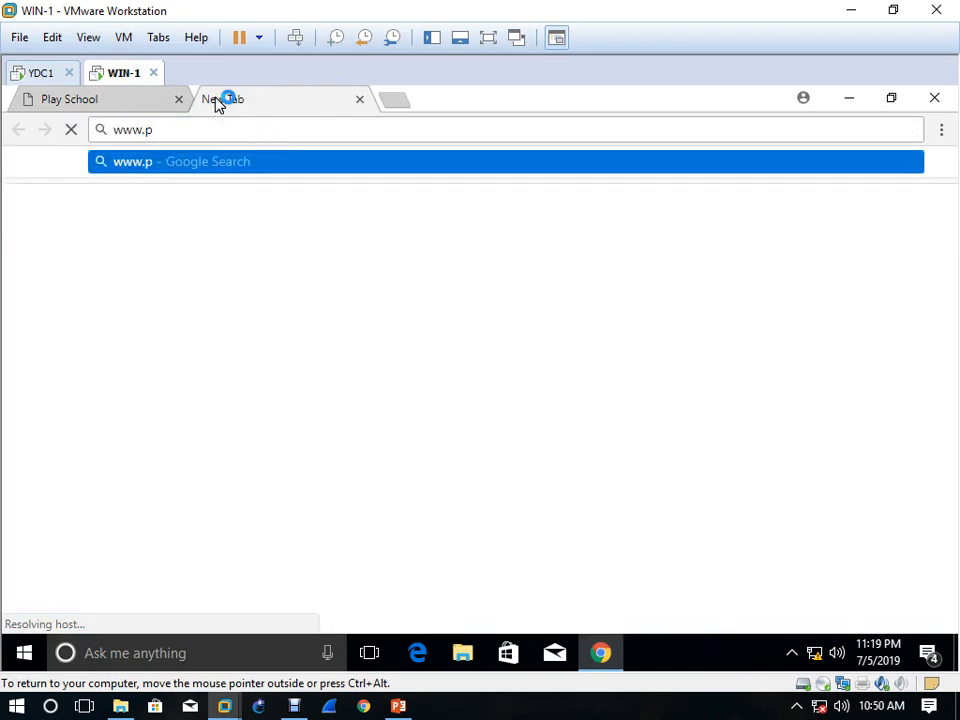
pyautogui.write('aness')
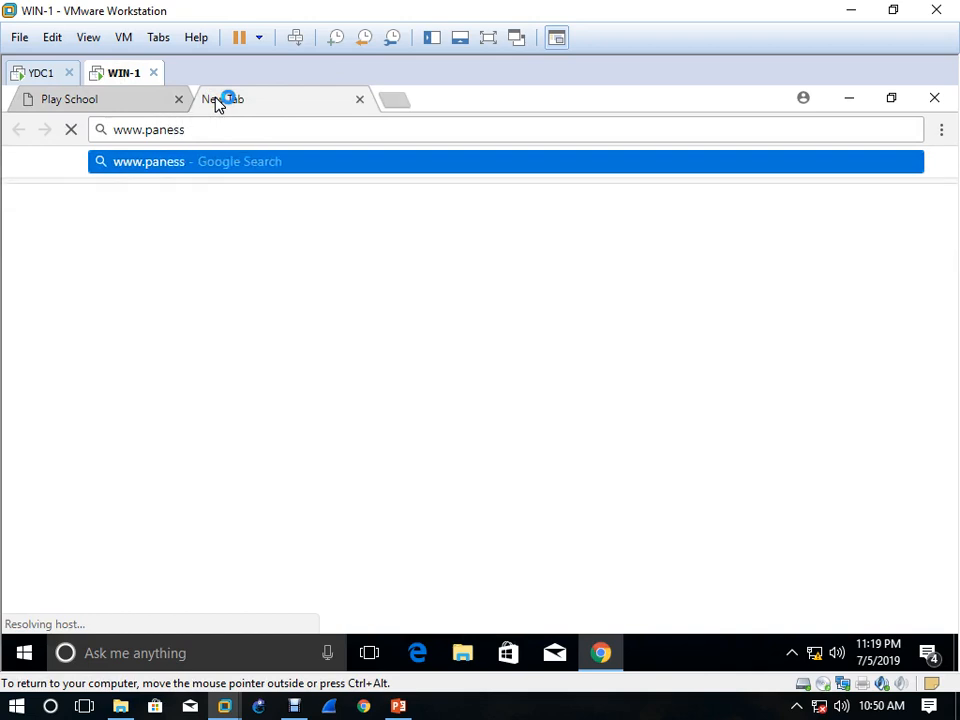
pyautogui.write('.com')
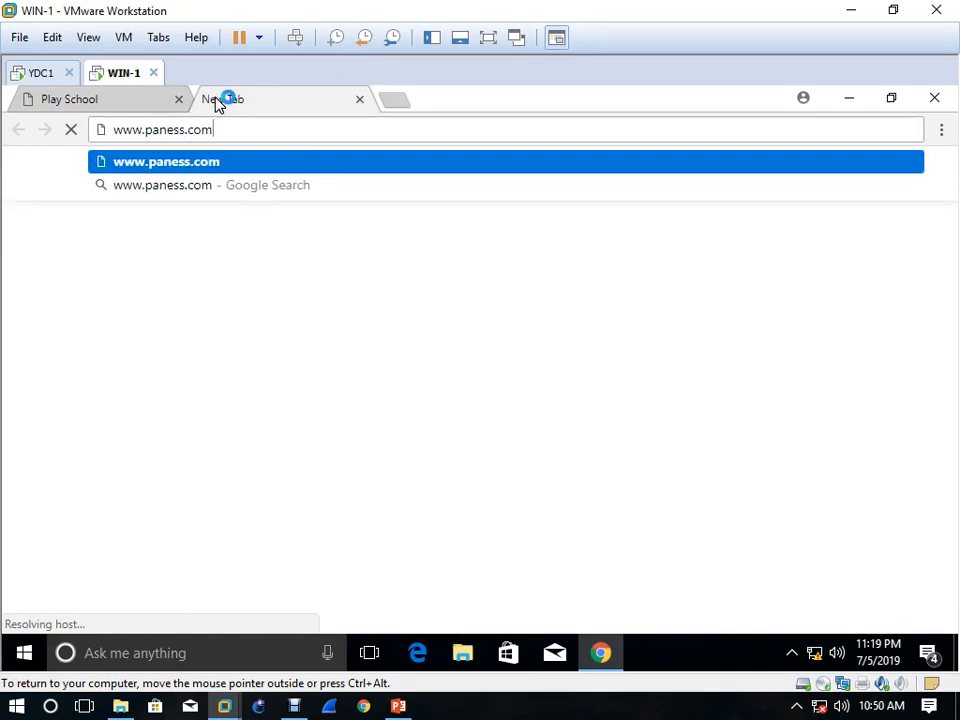
pyautogui.press('Return')
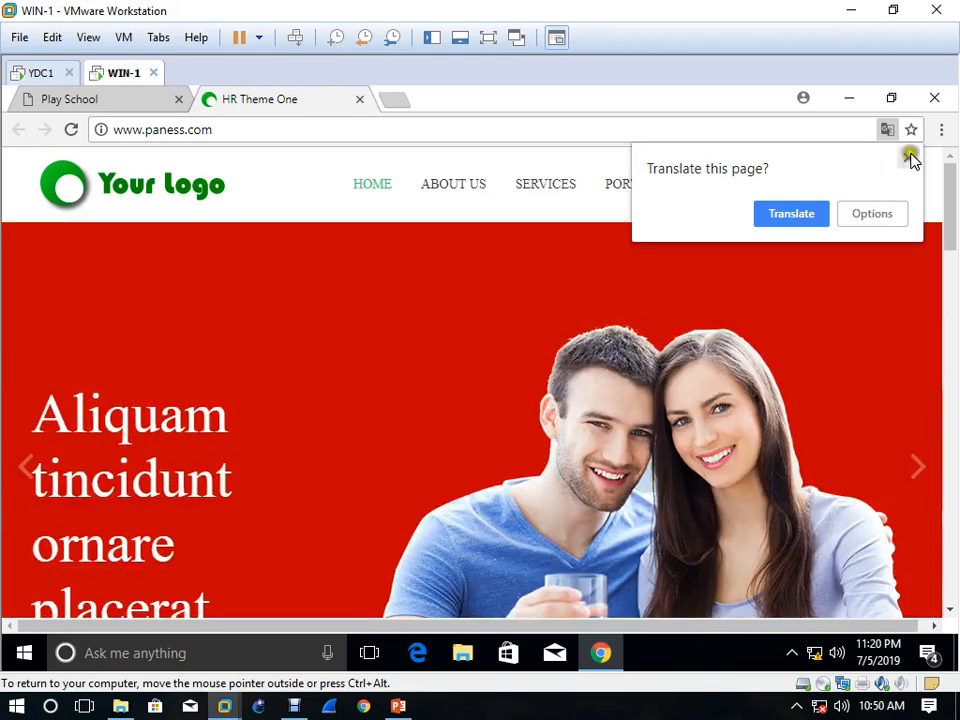
pyautogui.click(910, 156)
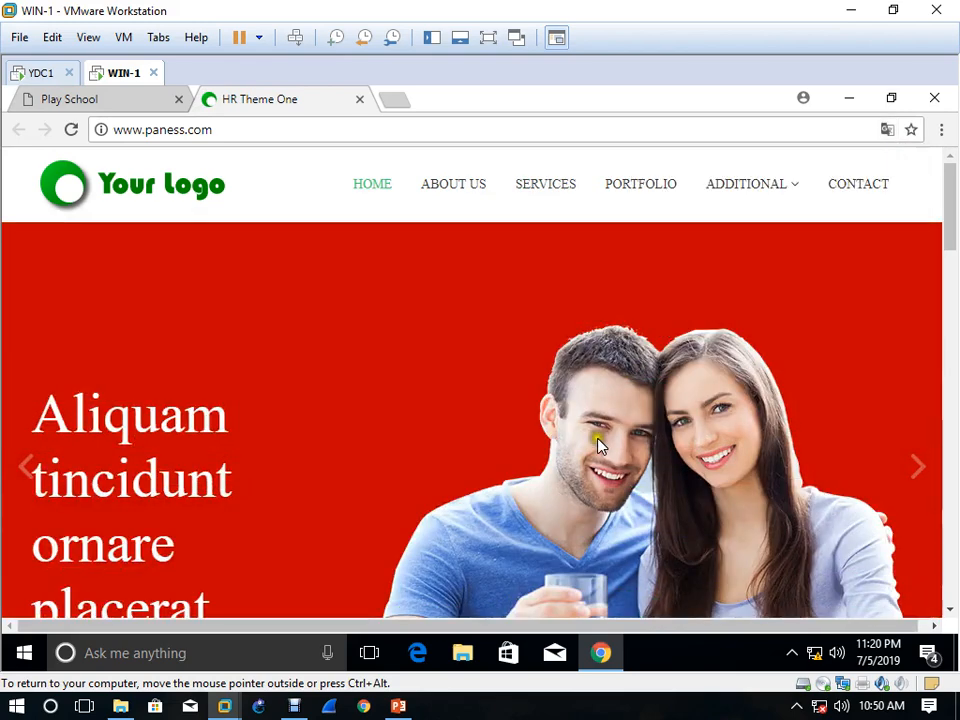
pyautogui.scroll(-3, 487, 432)
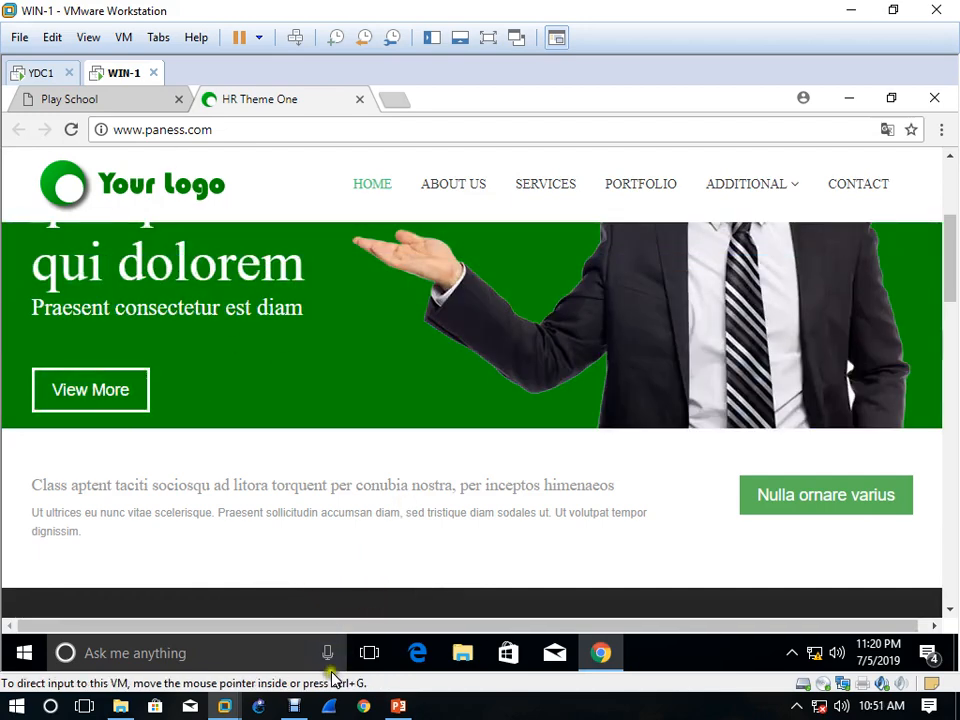
pyautogui.click(292, 705)
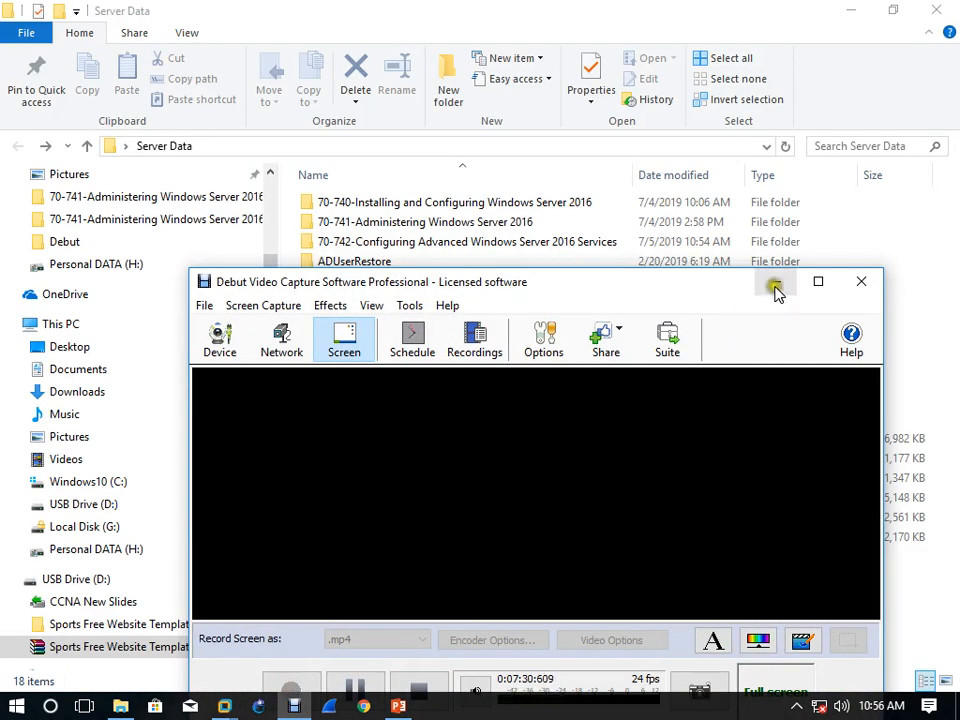
pyautogui.click(776, 289)
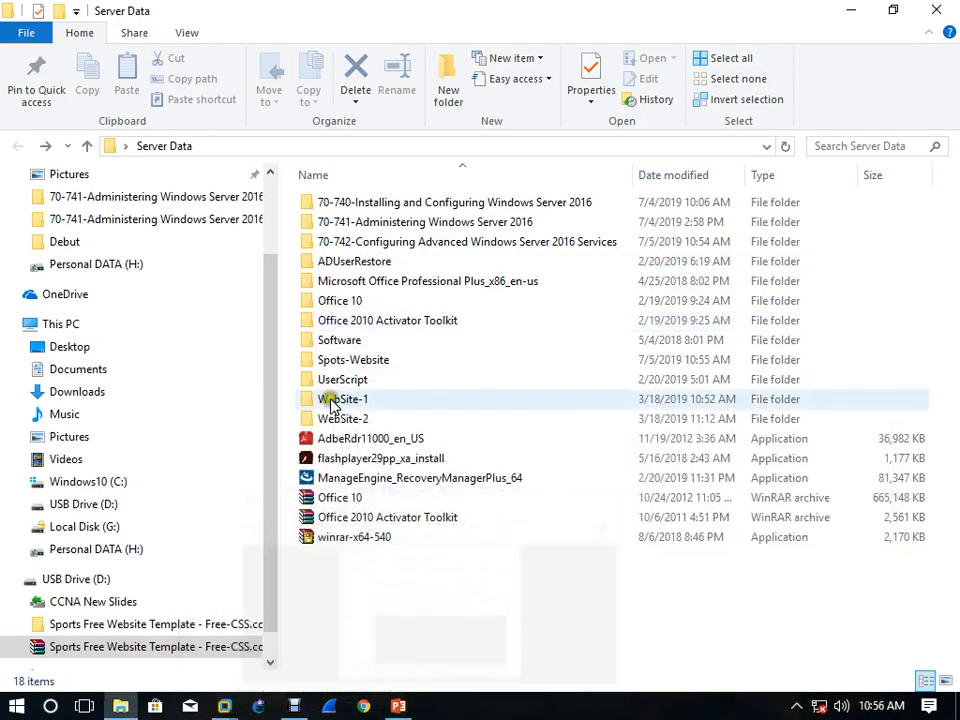
# Copy the Spots-Website folder from Server Data on the host computer and close the File Explorer window
pyautogui.rightClick(352, 362)
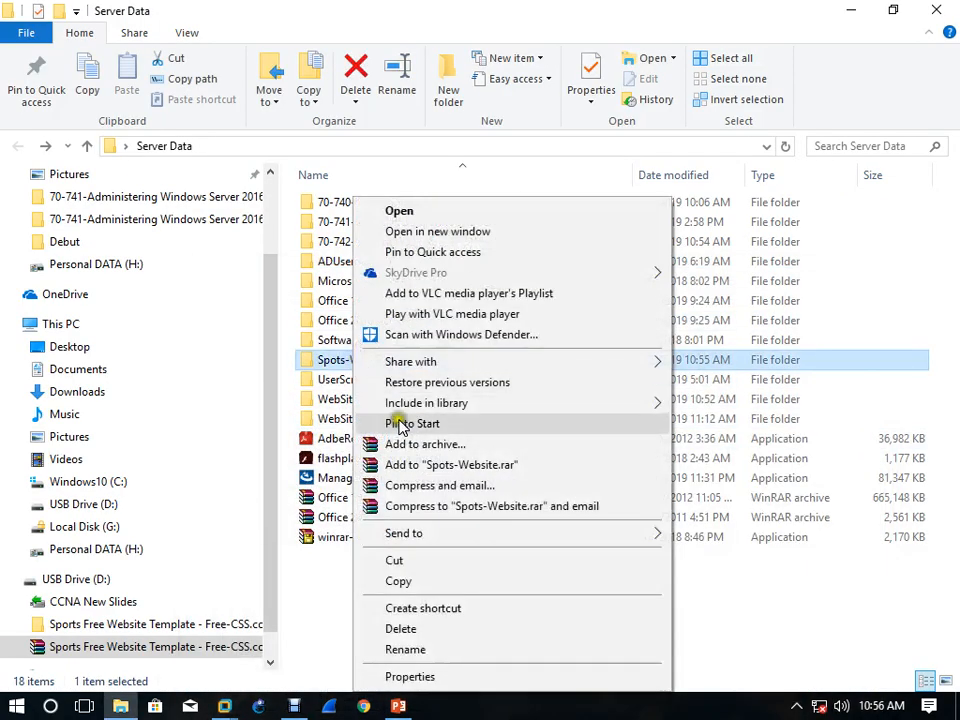
pyautogui.click(437, 584)
pyautogui.click(948, 10)
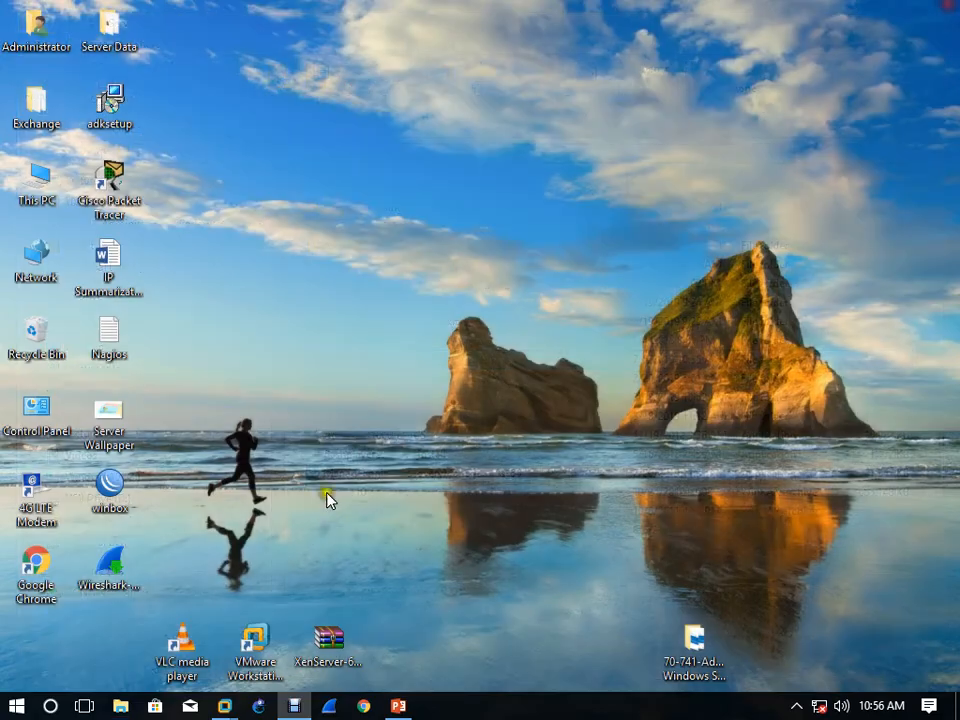
# Switch back to the YDC1 virtual machine and minimize Internet Explorer, IIS Manager and DNS Manager to reach the desktop
pyautogui.moveTo(224, 704)
pyautogui.click(143, 610)
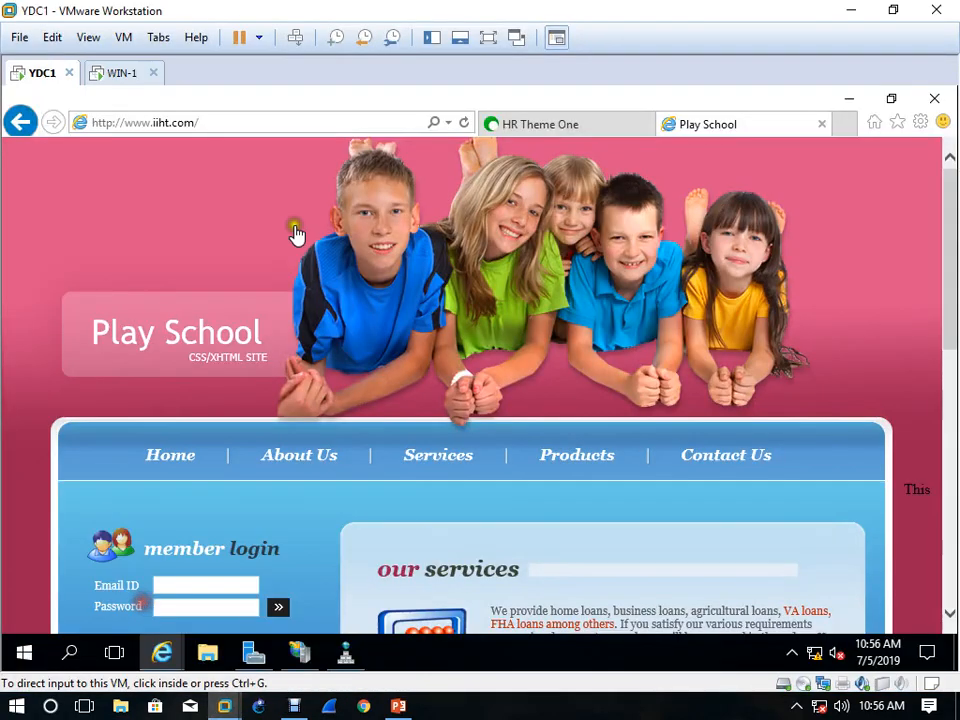
pyautogui.click(851, 97)
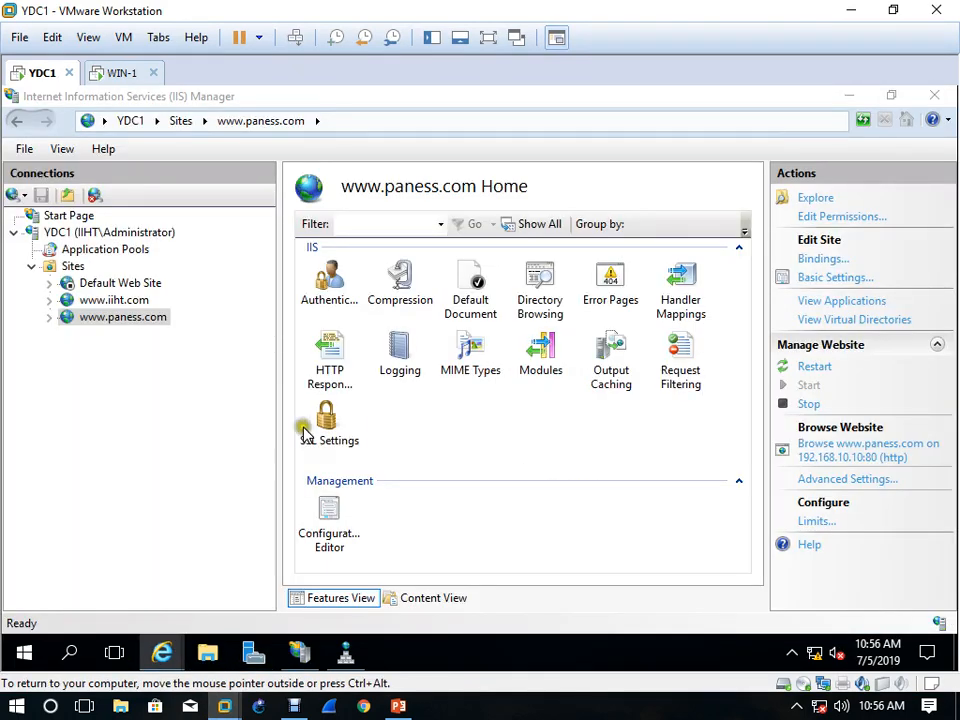
pyautogui.click(857, 96)
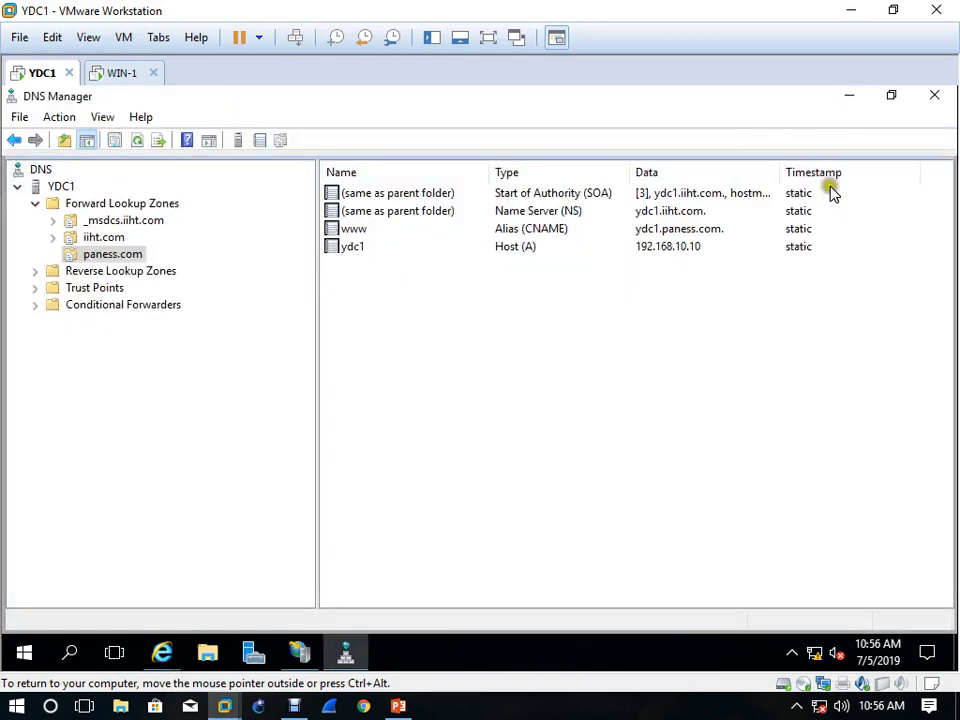
pyautogui.click(849, 96)
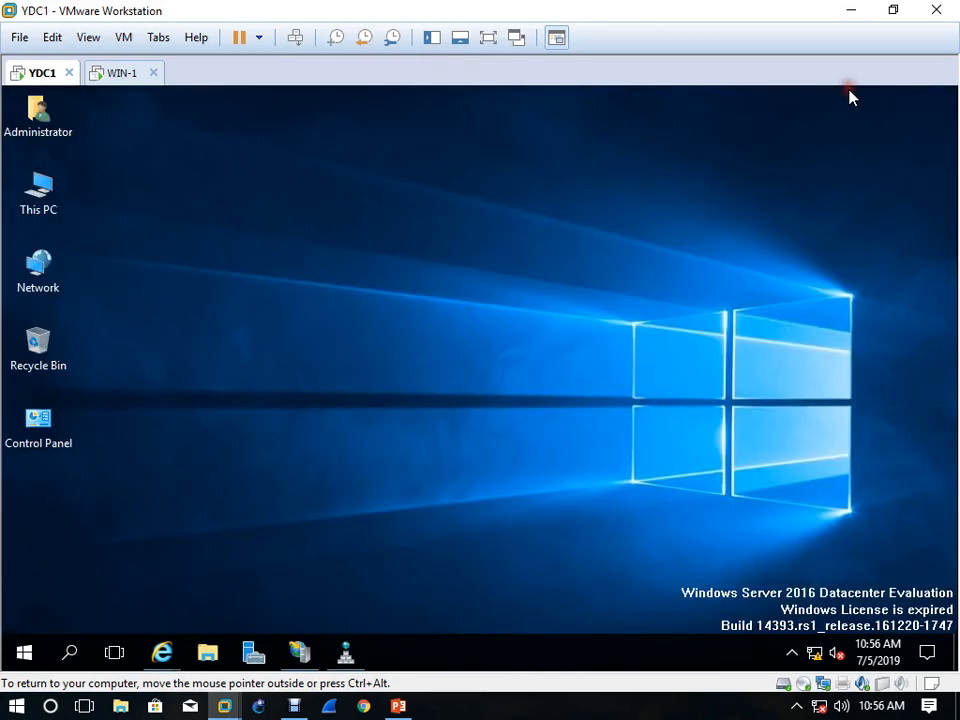
# Paste the copied Spots-Website folder into Local Disk (C:) on YDC1 and close the File Explorer window
pyautogui.doubleClick(22, 203)
pyautogui.doubleClick(386, 426)
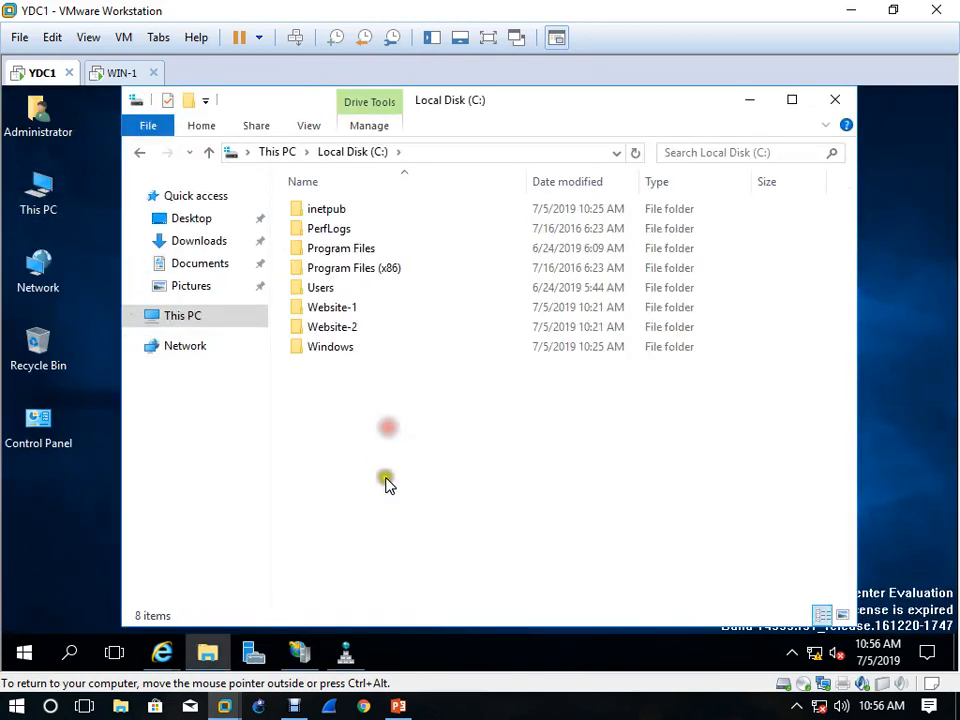
pyautogui.hotkey('ctrl', 'v')
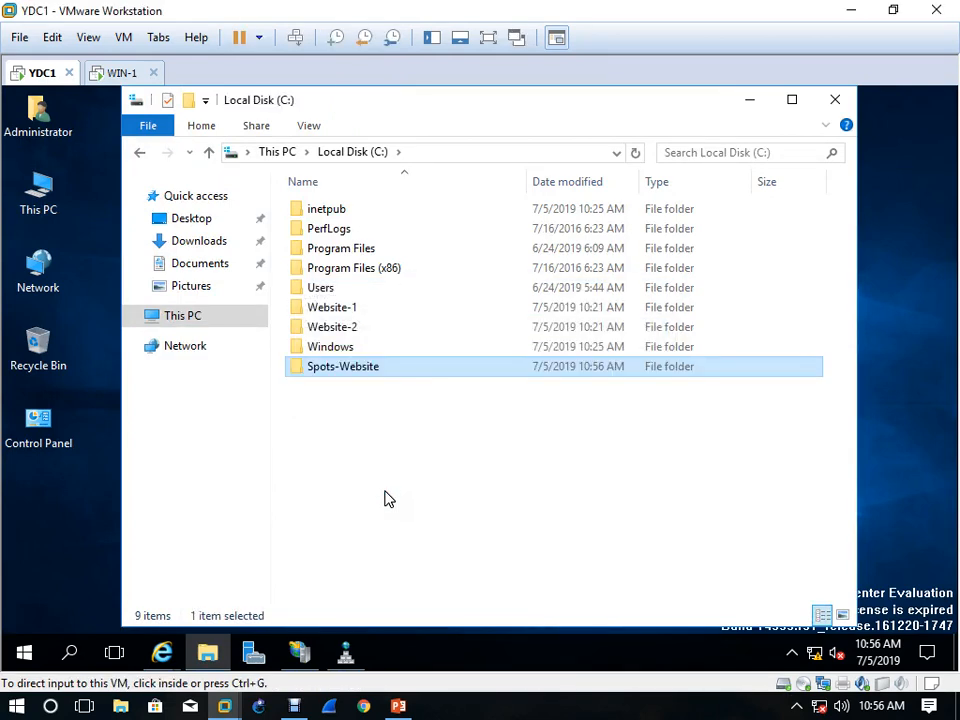
pyautogui.click(838, 103)
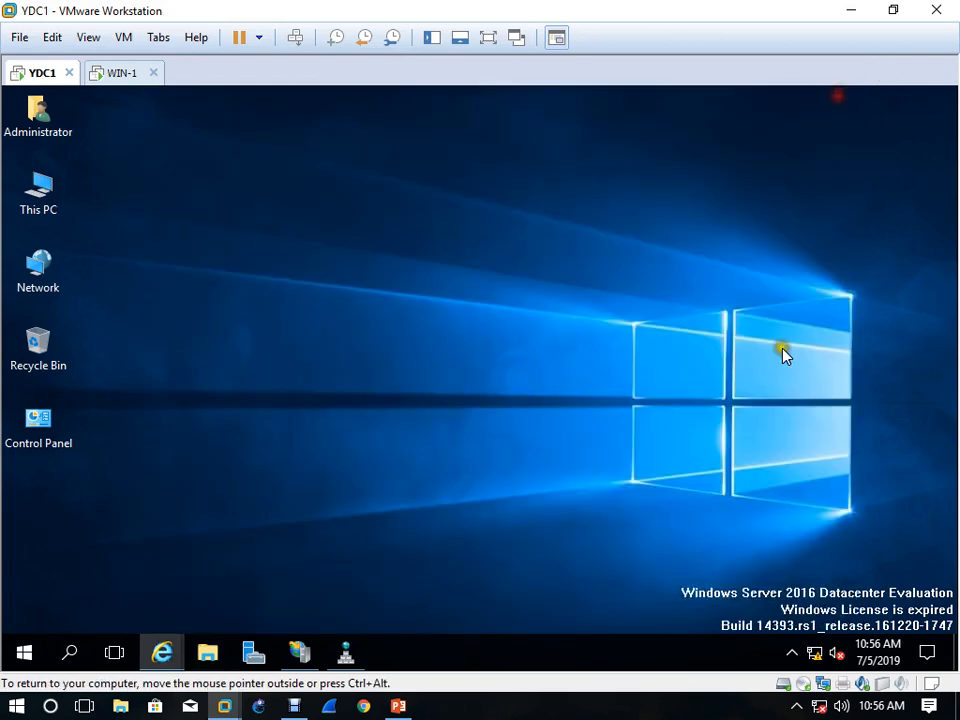
# Open the advanced TCP/IPv4 settings of the Ethernet0 network adapter
pyautogui.rightClick(818, 656)
pyautogui.click(821, 642)
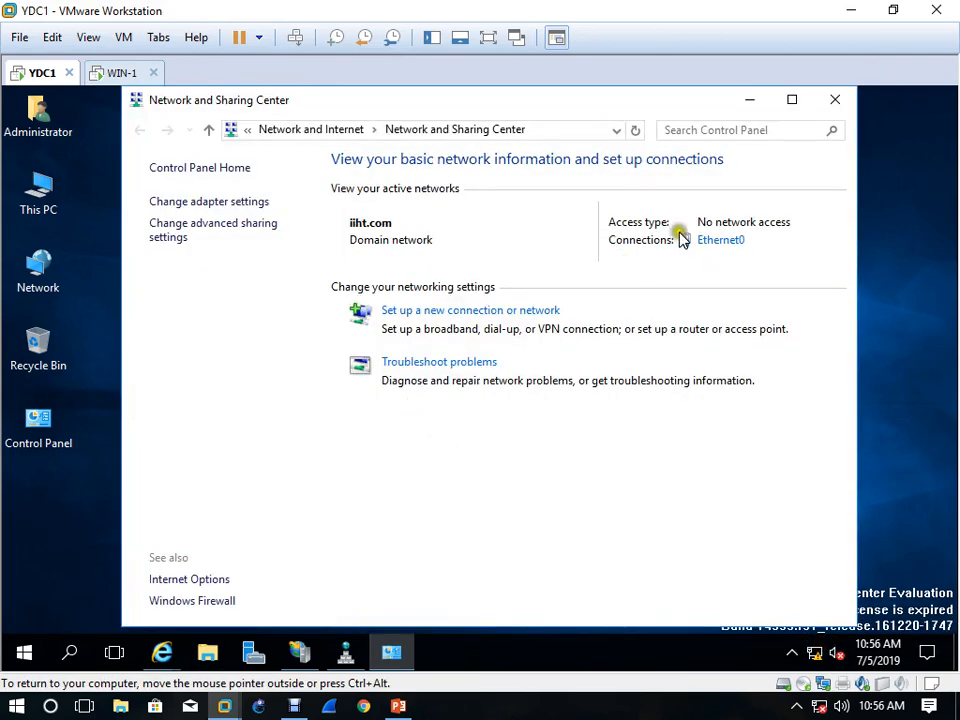
pyautogui.click(170, 201)
pyautogui.click(210, 214)
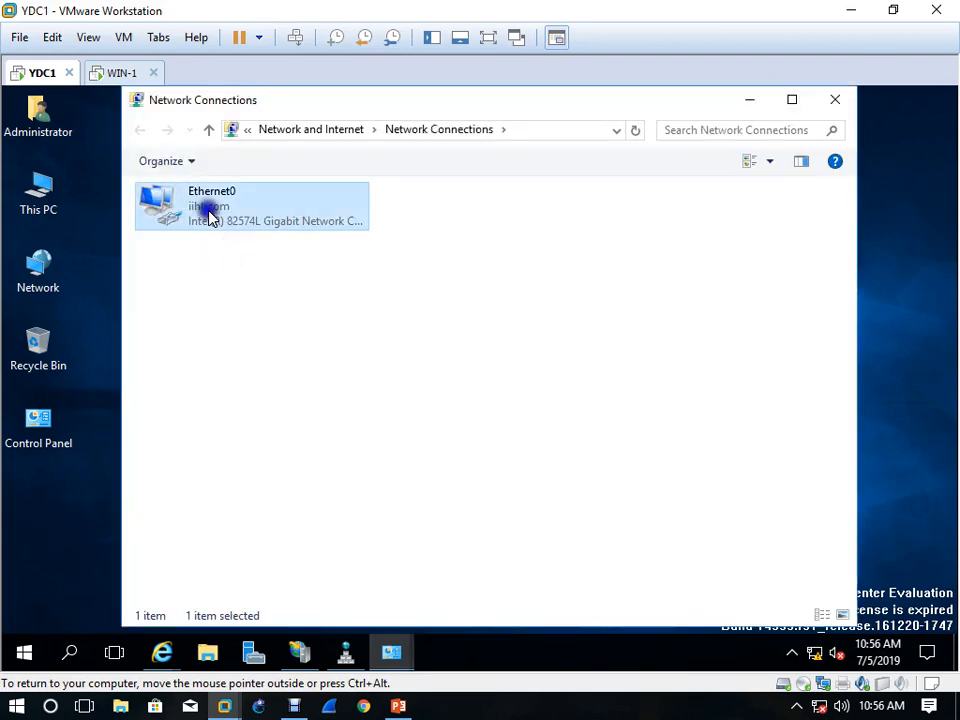
pyautogui.rightClick(209, 212)
pyautogui.click(280, 390)
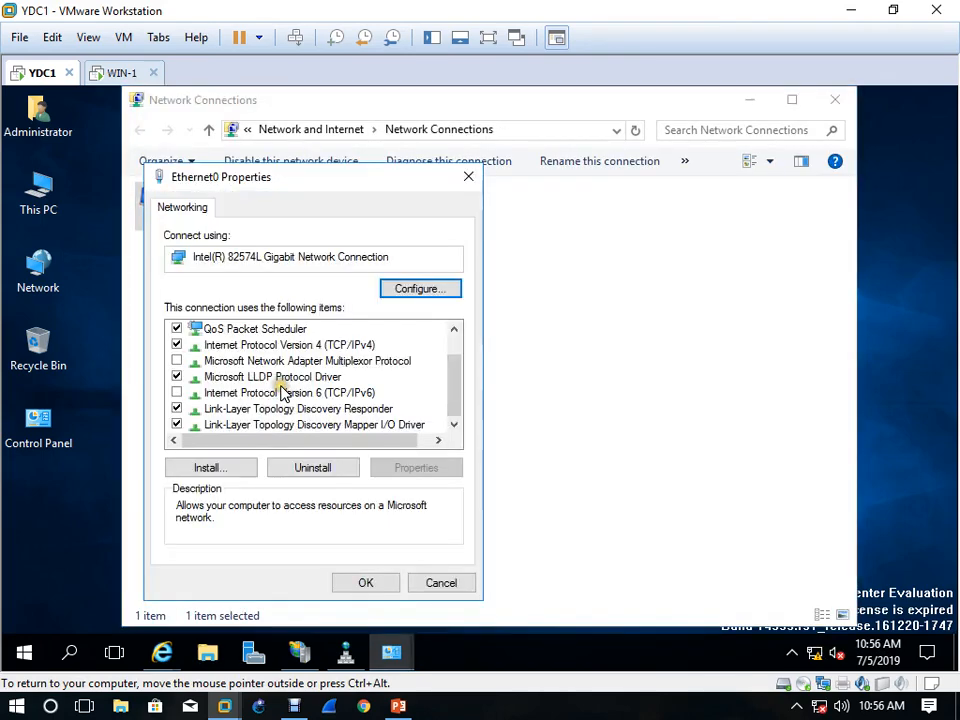
pyautogui.doubleClick(340, 345)
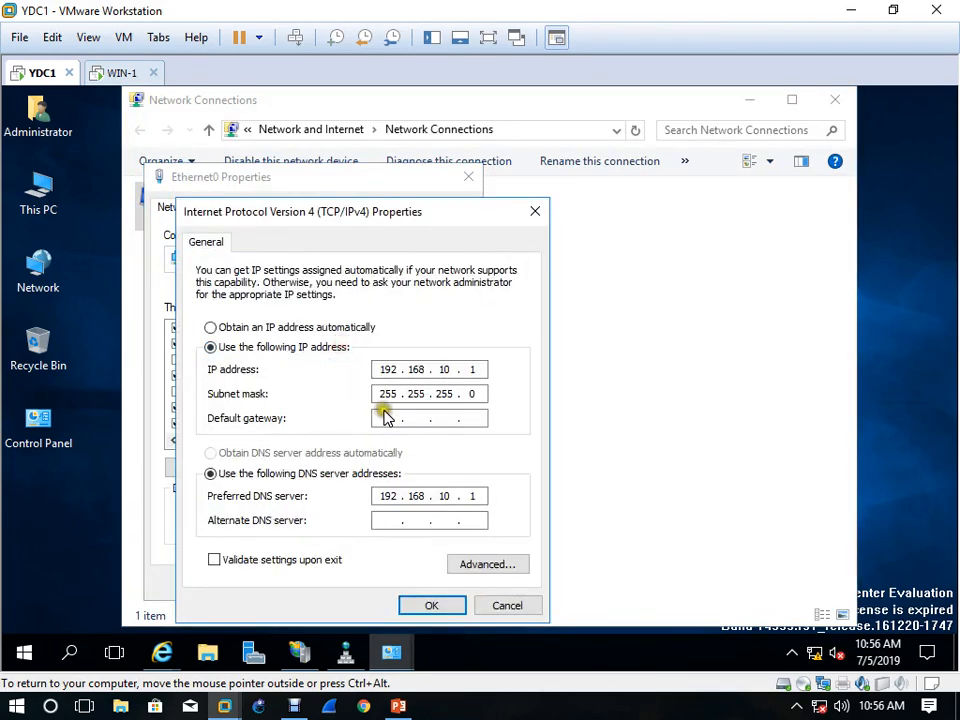
pyautogui.click(514, 566)
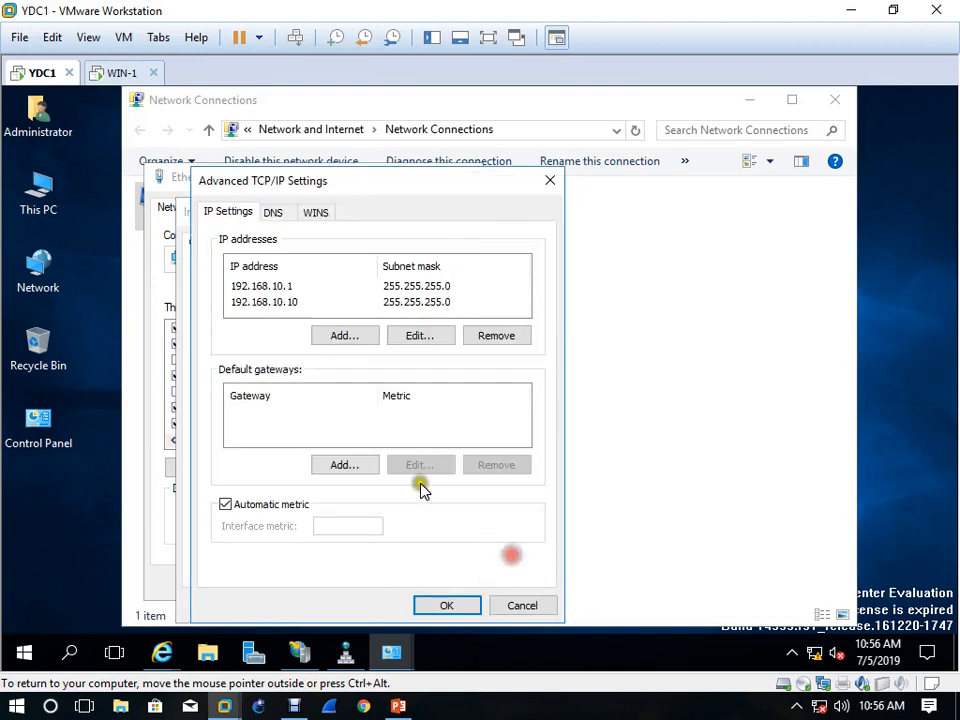
# Add the IP address 192.168.10.20 with subnet mask 255.255.255.0 to Ethernet0 and accept the adapter's settings
pyautogui.click(350, 334)
pyautogui.write('192 . 168 . 10 . 20')
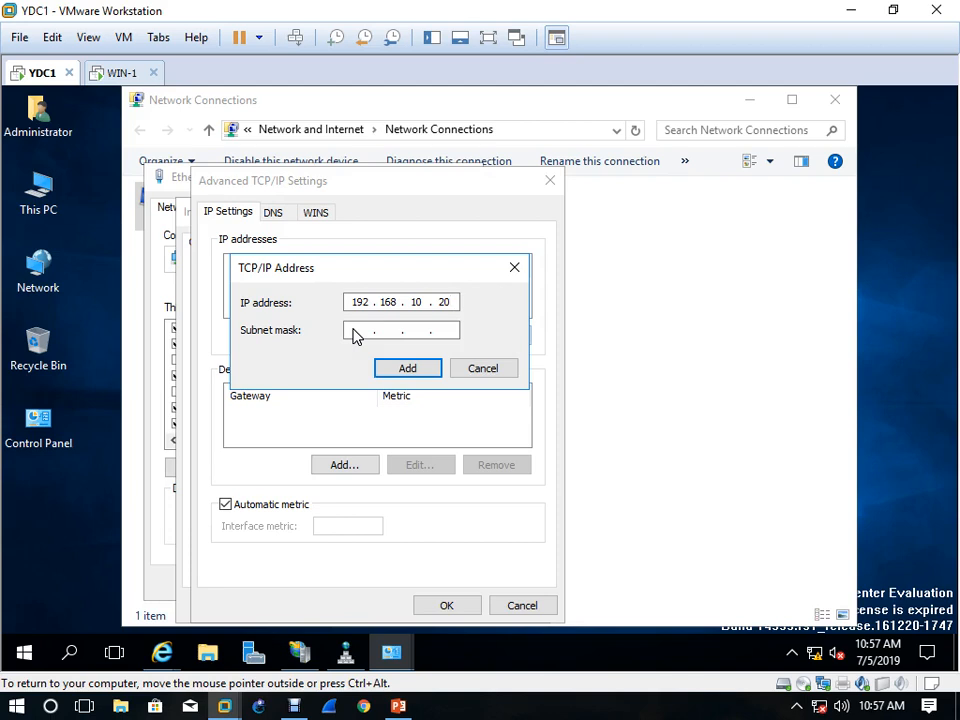
pyautogui.click(355, 336)
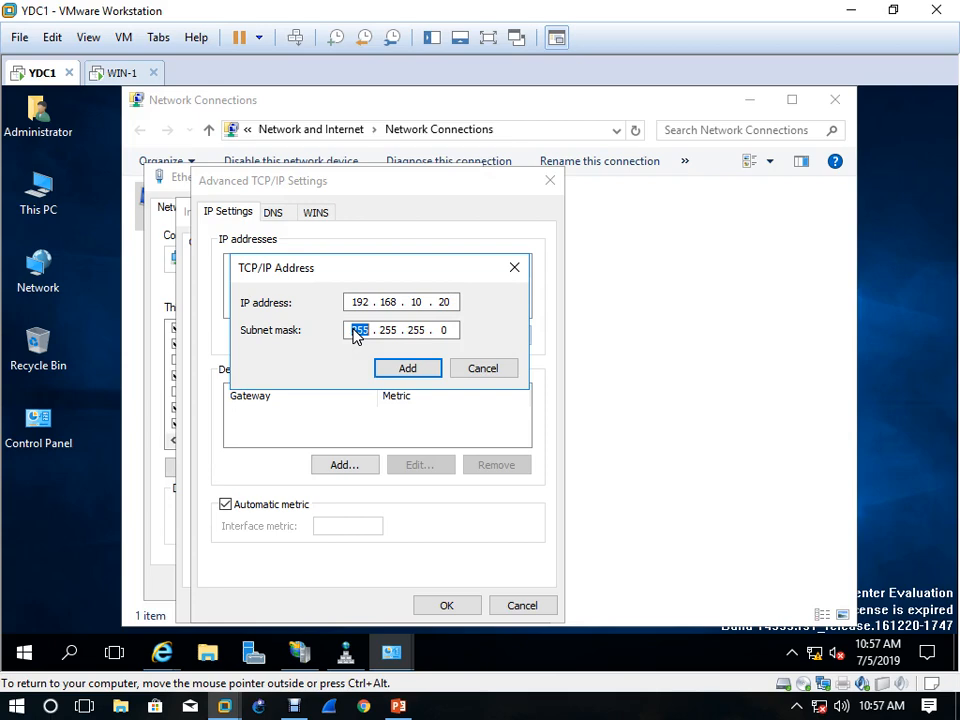
pyautogui.click(401, 375)
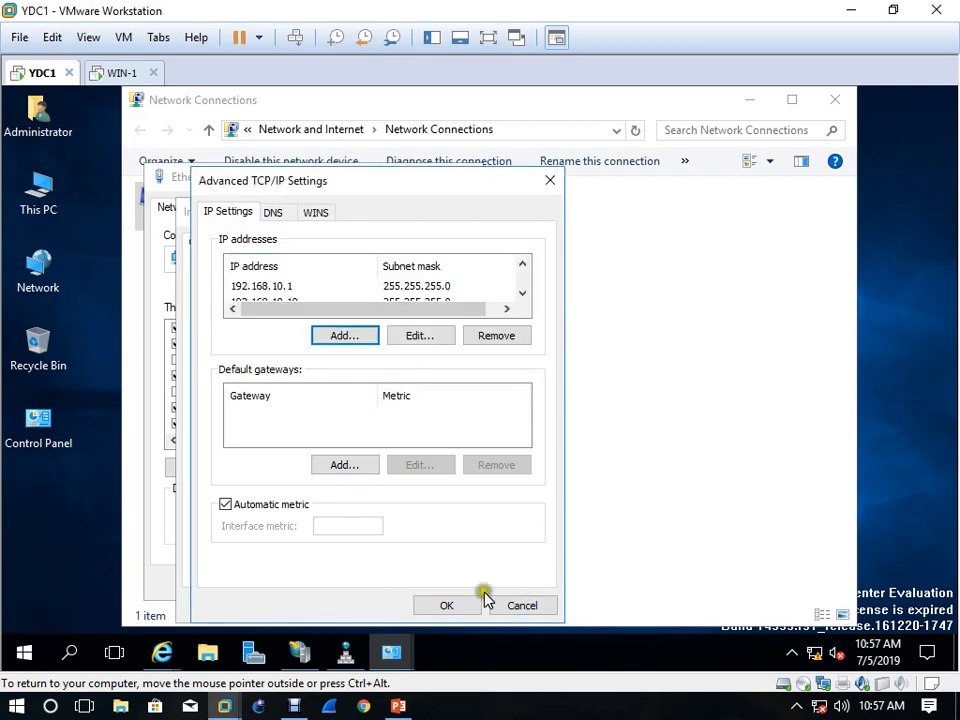
pyautogui.click(448, 606)
pyautogui.click(441, 605)
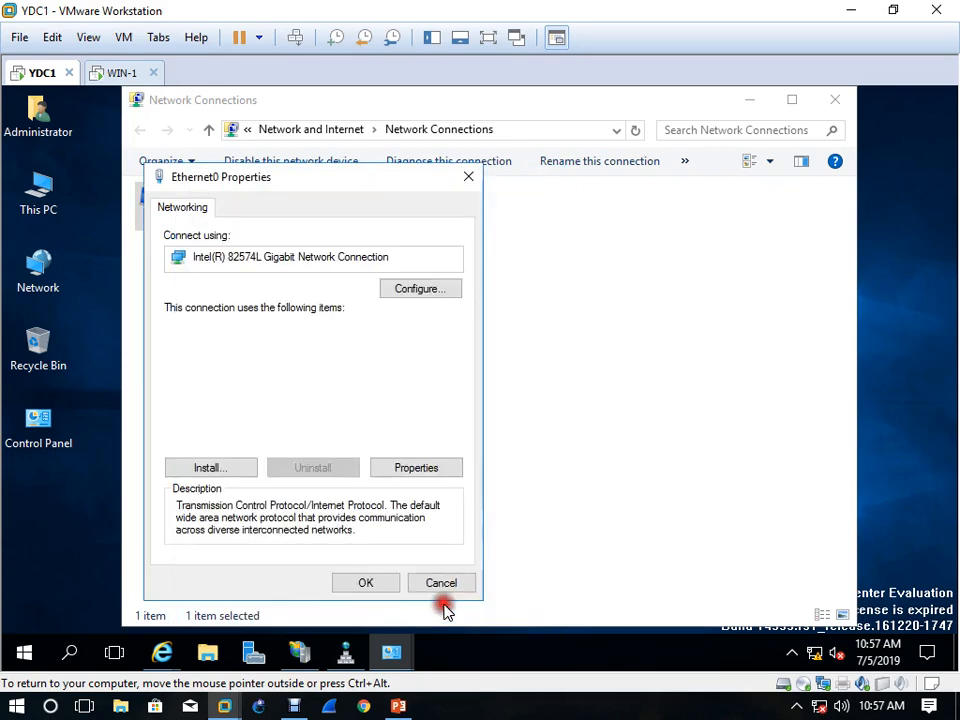
pyautogui.click(366, 582)
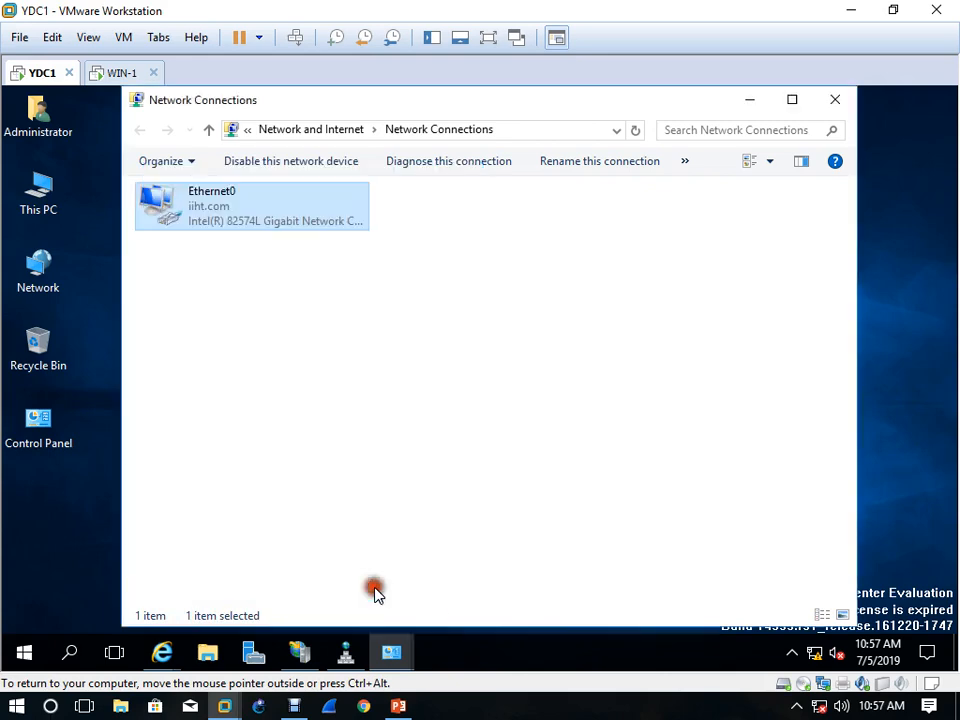
# In DNS Manager, start a new Active Directory-integrated primary forward lookup zone on YDC1, keeping the default replication scope
pyautogui.click(346, 652)
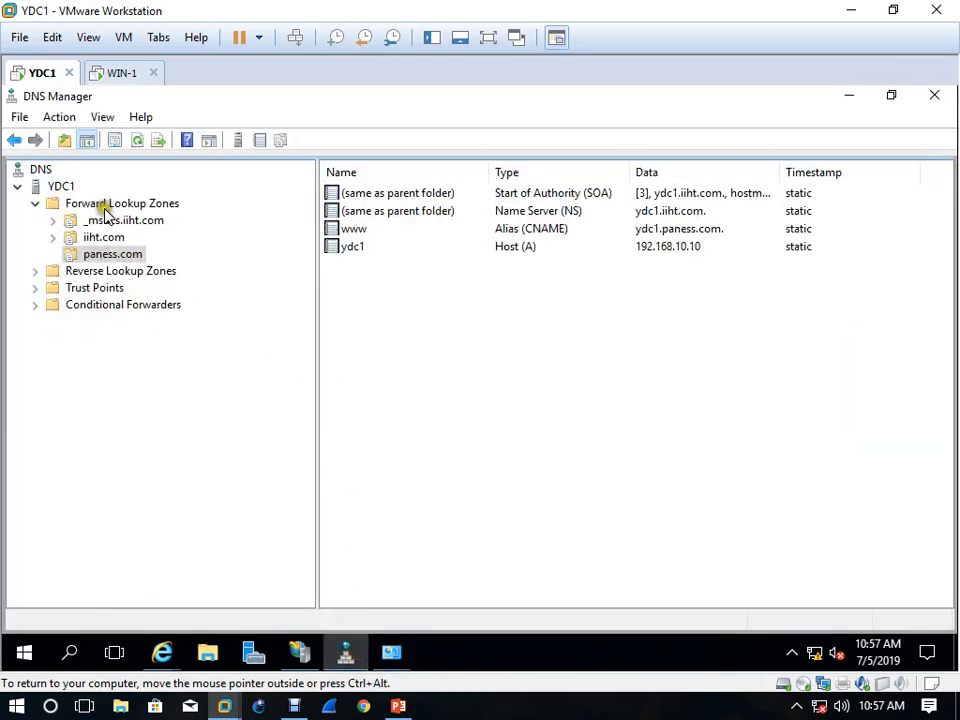
pyautogui.rightClick(67, 190)
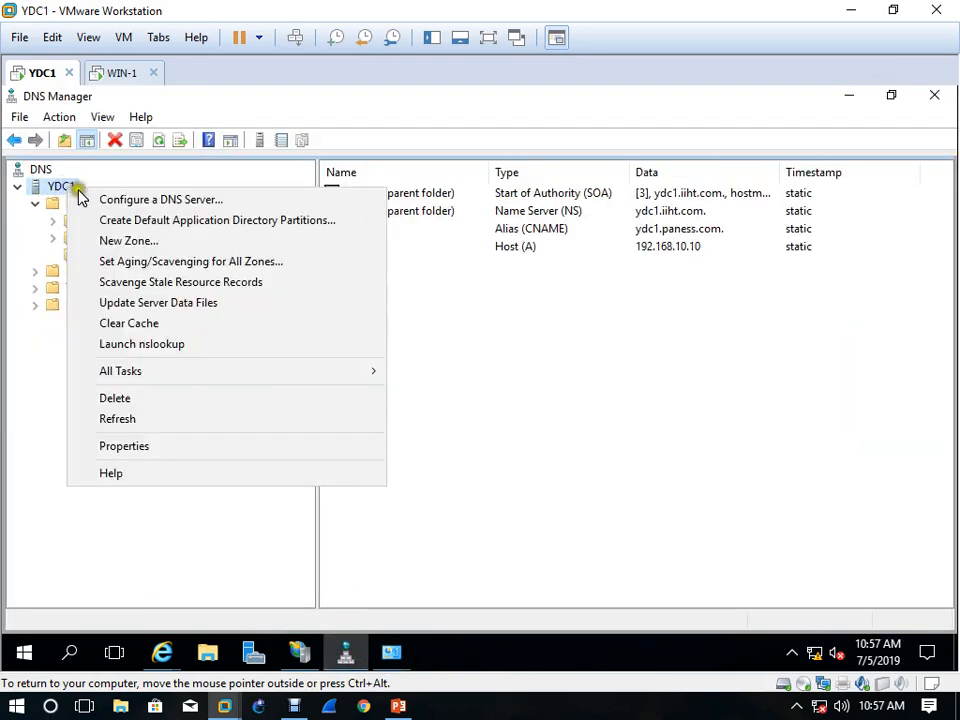
pyautogui.click(145, 241)
pyautogui.click(369, 439)
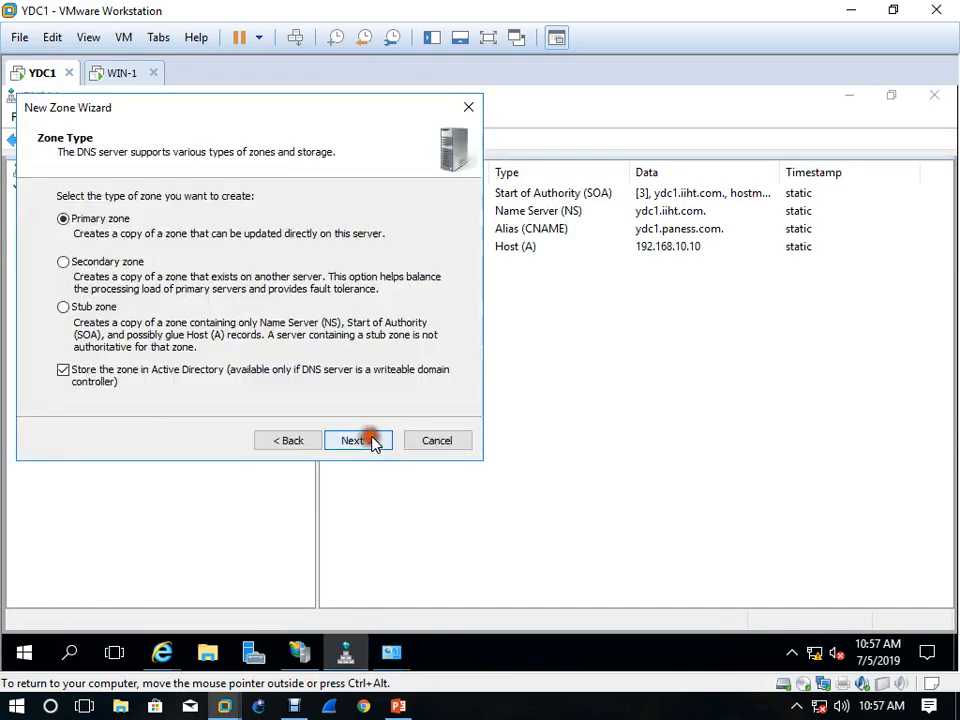
pyautogui.click(372, 440)
pyautogui.click(373, 441)
pyautogui.click(374, 441)
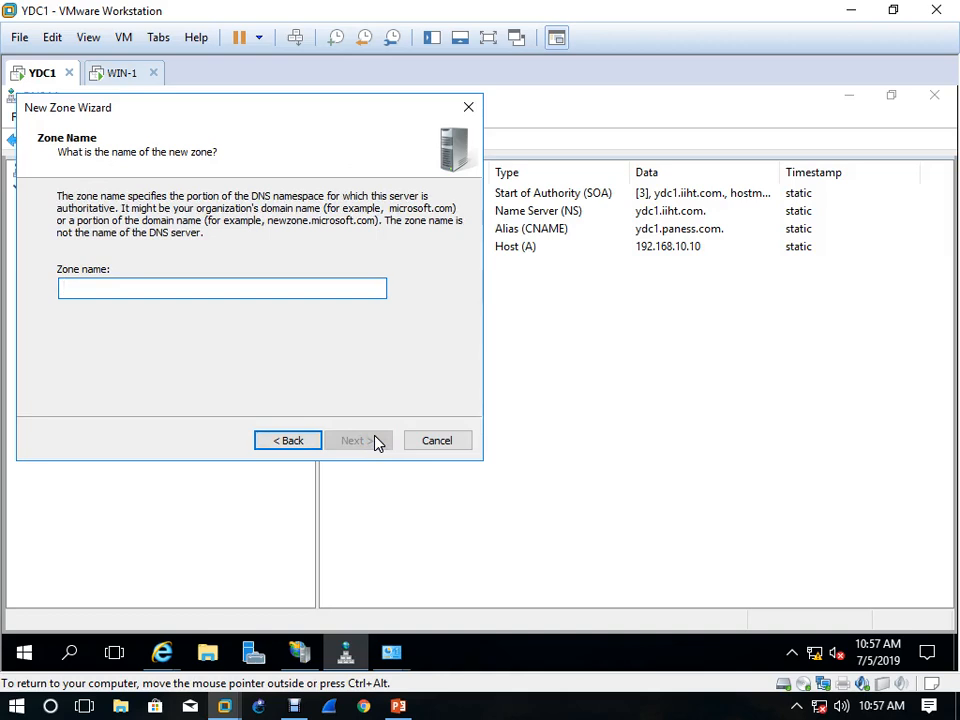
# Name the new zone africa.com, allow both nonsecure and secure dynamic updates, and finish creating it
pyautogui.write('africa.')
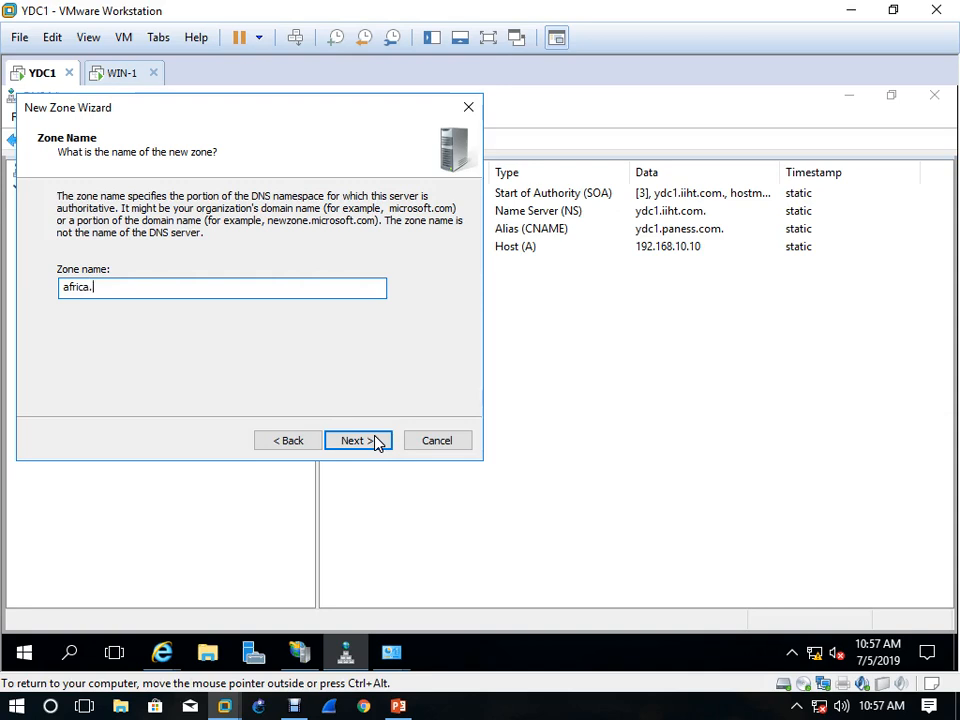
pyautogui.write('m')
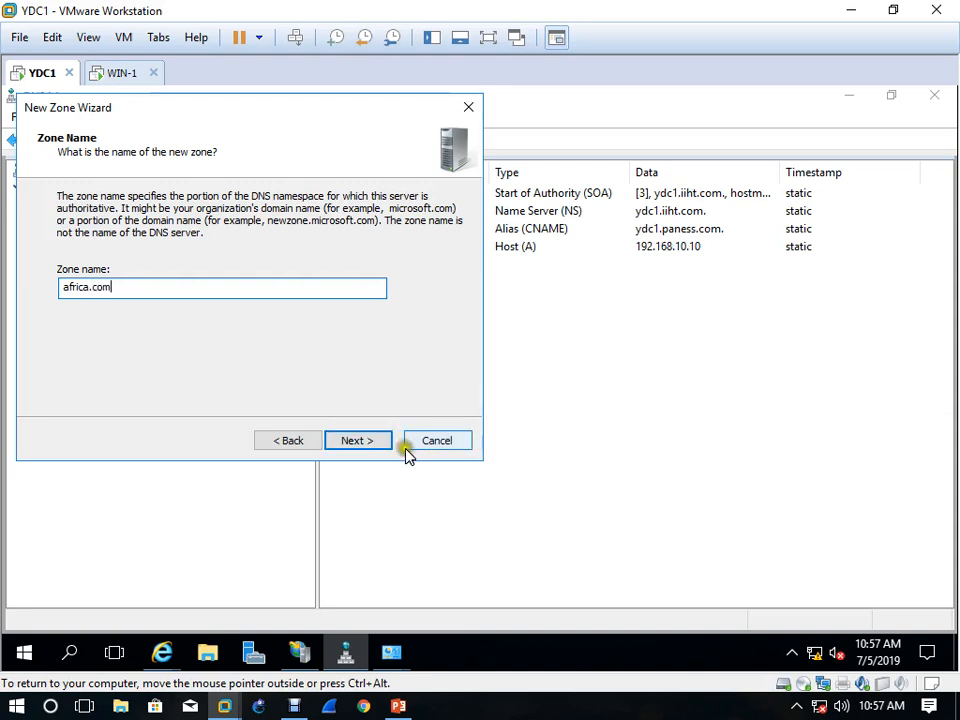
pyautogui.click(378, 447)
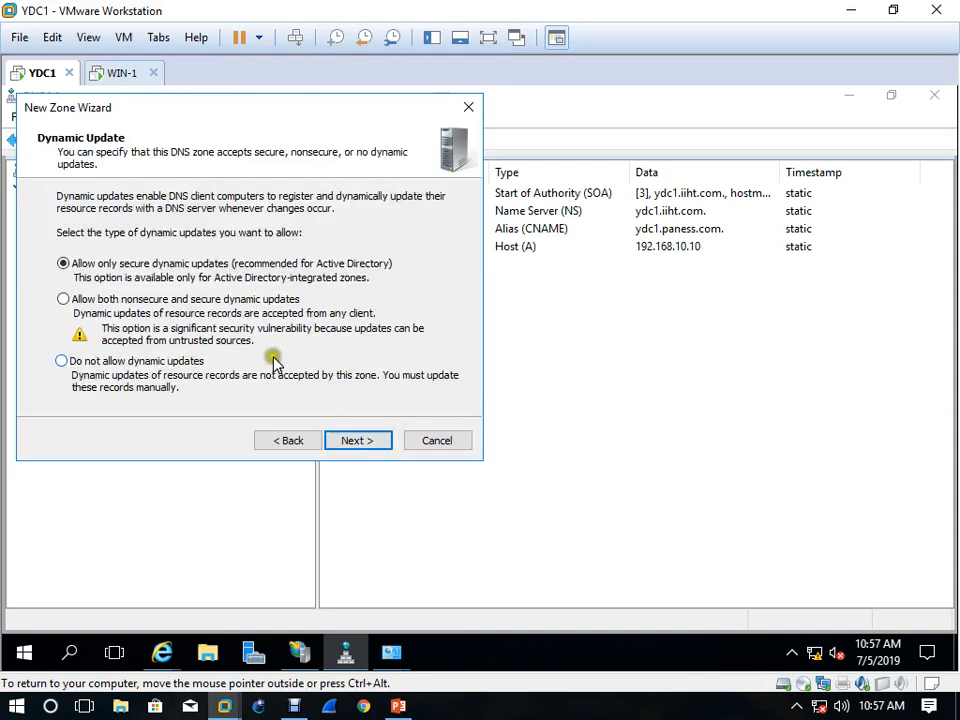
pyautogui.click(276, 303)
pyautogui.click(370, 442)
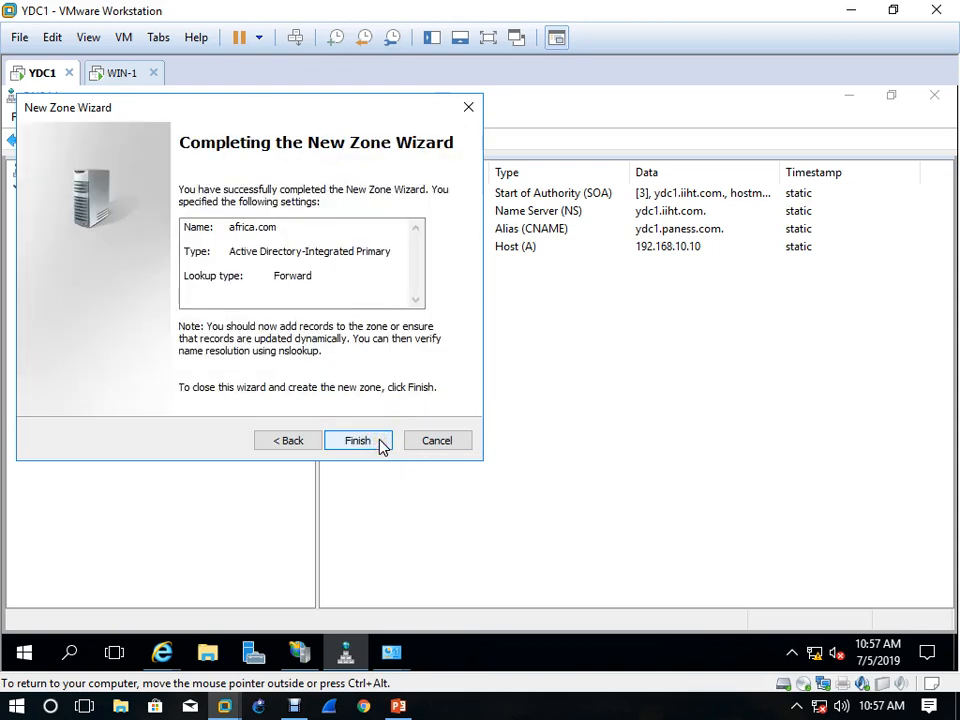
pyautogui.click(380, 442)
pyautogui.click(115, 270)
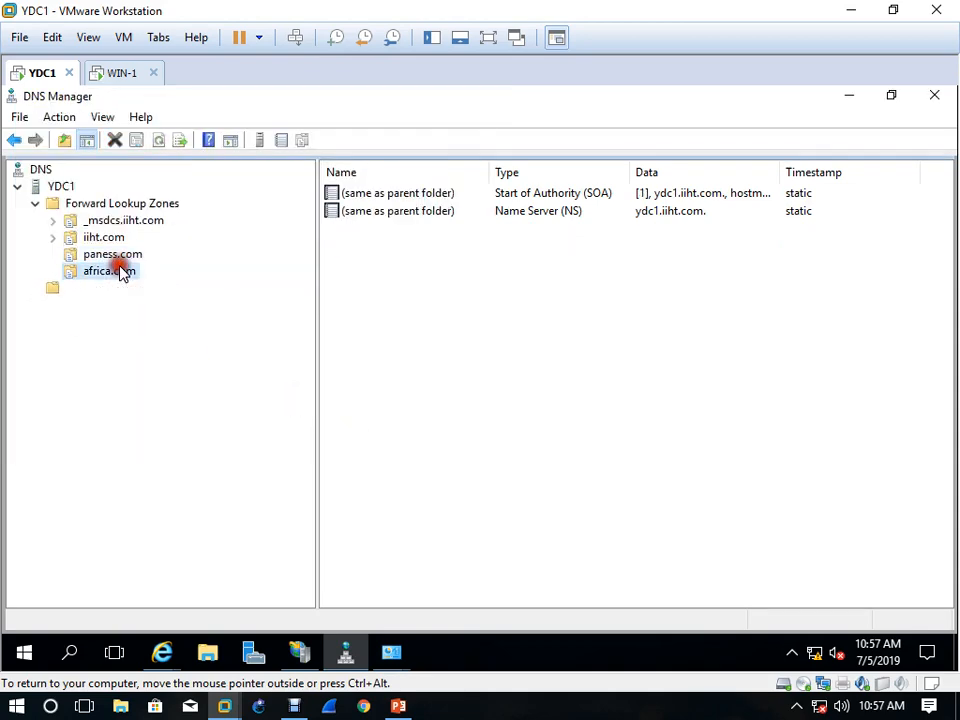
pyautogui.rightClick(458, 251)
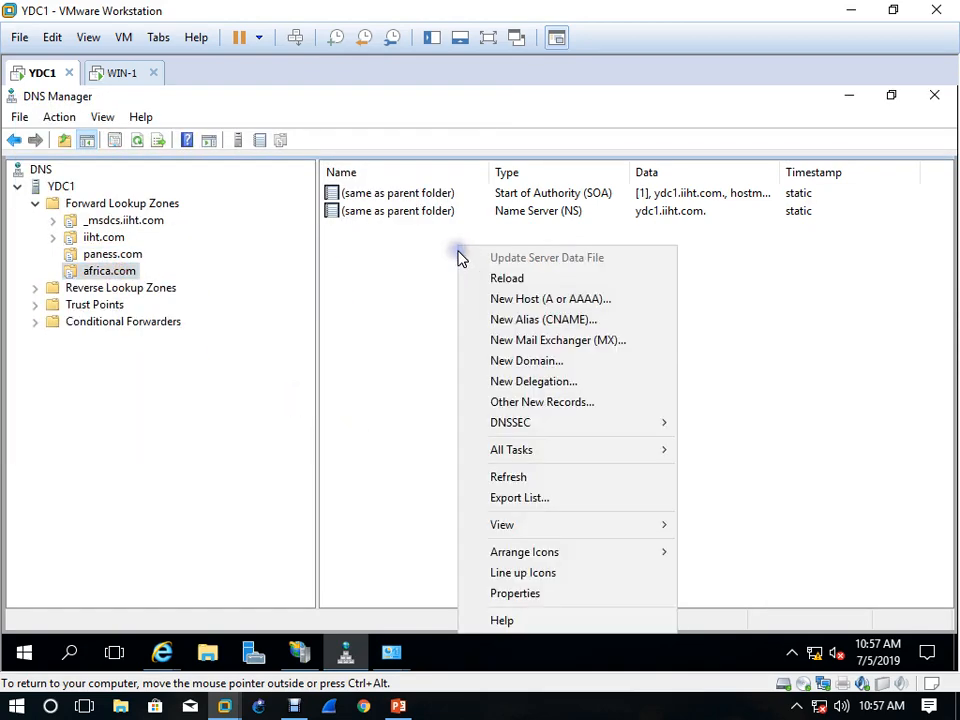
pyautogui.click(585, 300)
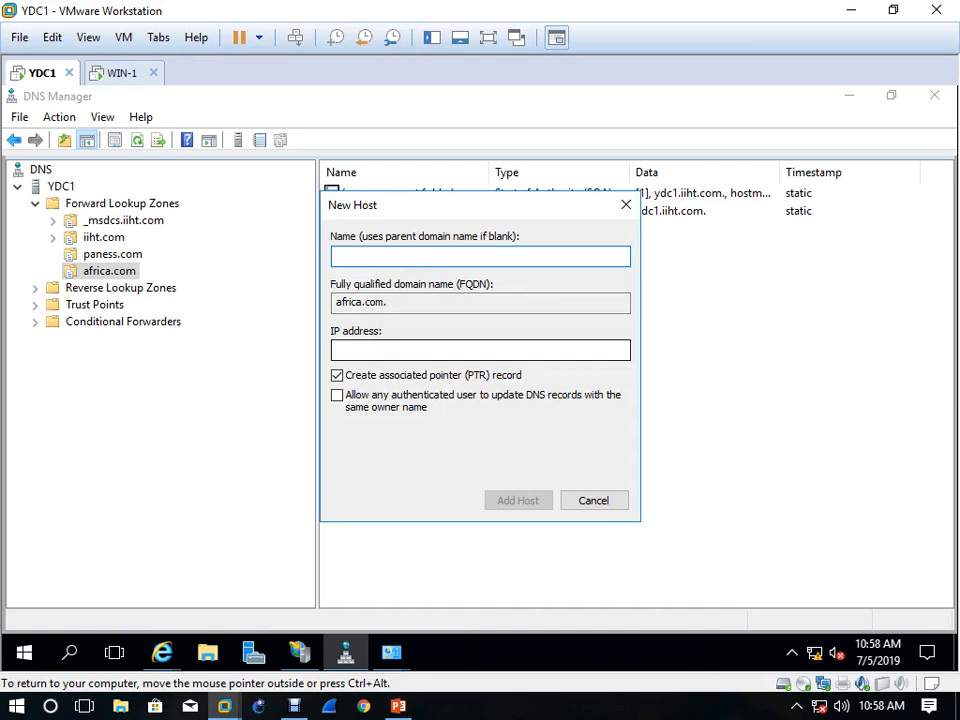
pyautogui.write('YDc1')
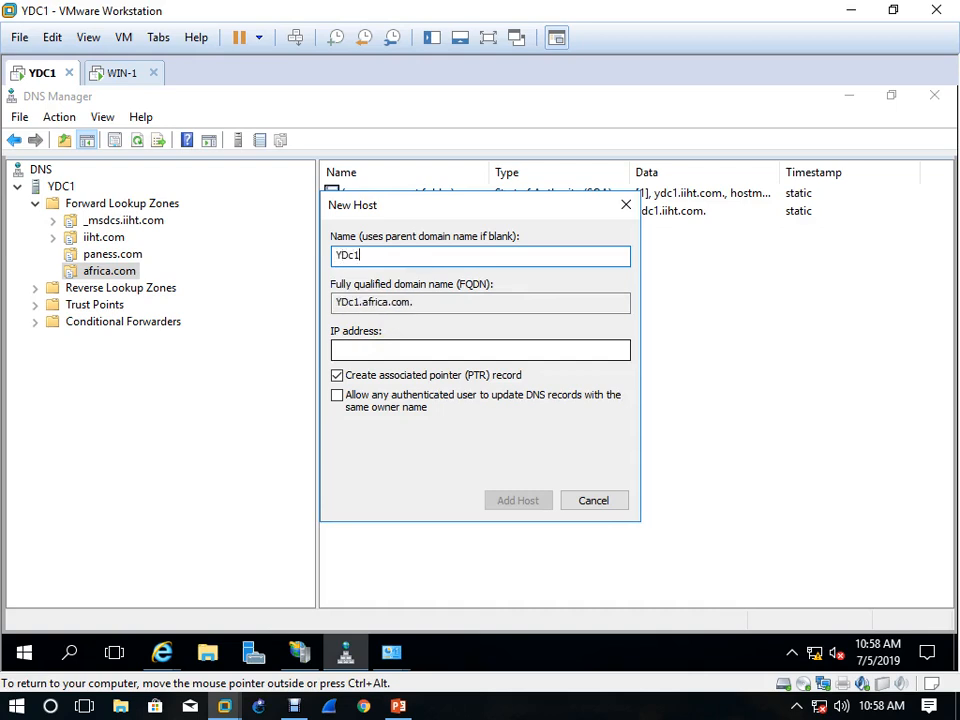
pyautogui.press('BackSpace')
pyautogui.press('BackSpace')
pyautogui.press('BackSpace')
pyautogui.press('BackSpace')
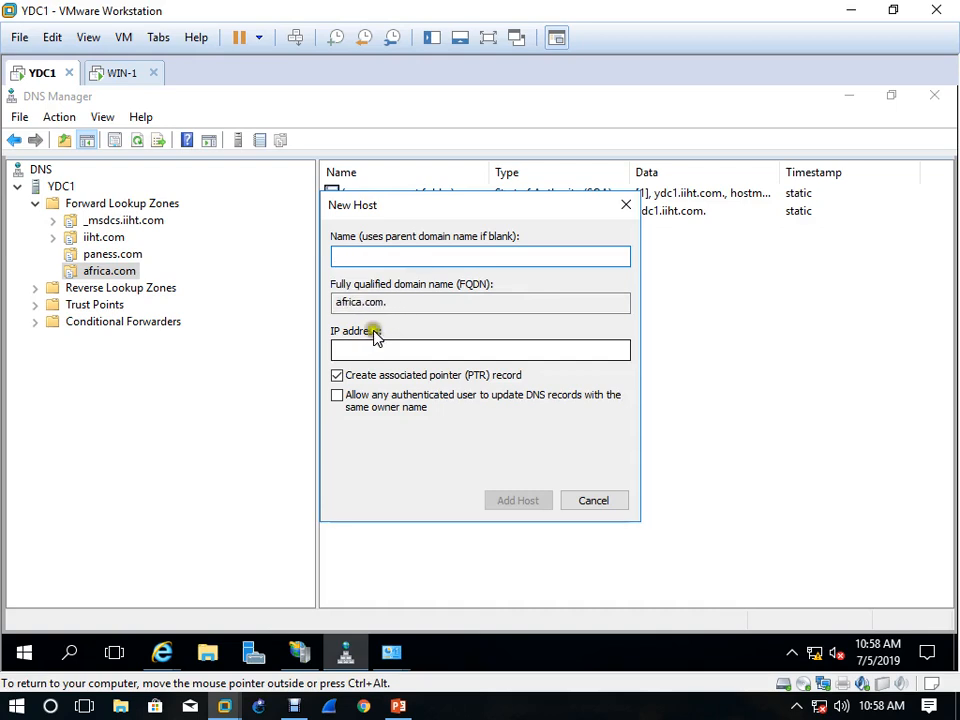
pyautogui.click(612, 500)
# Check the properties of the ydc1 host record in the paness.com zone
pyautogui.click(112, 254)
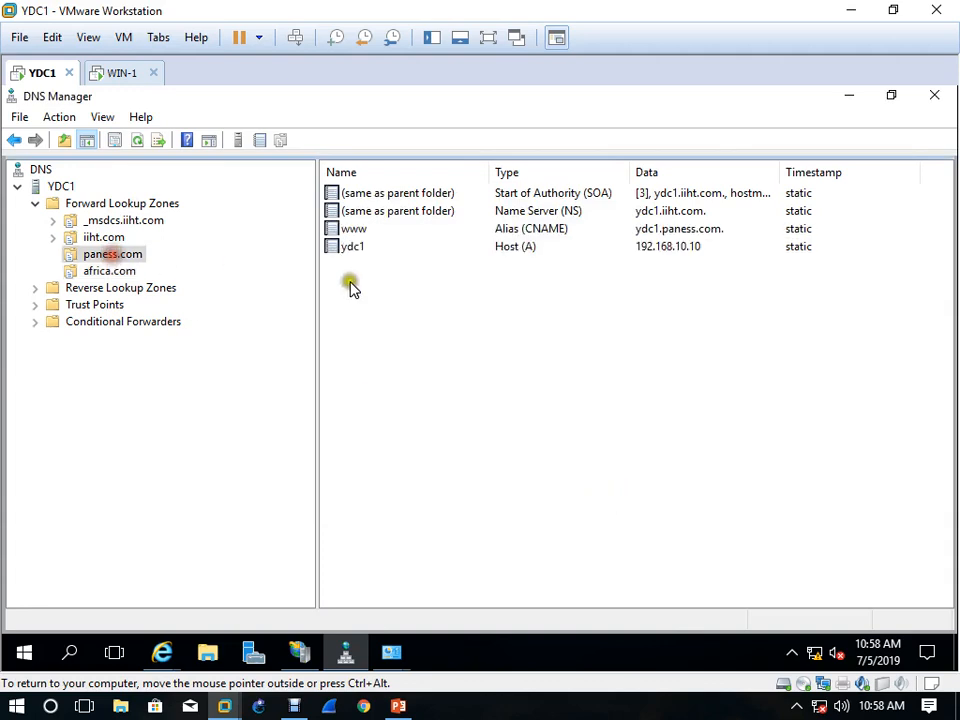
pyautogui.click(355, 247)
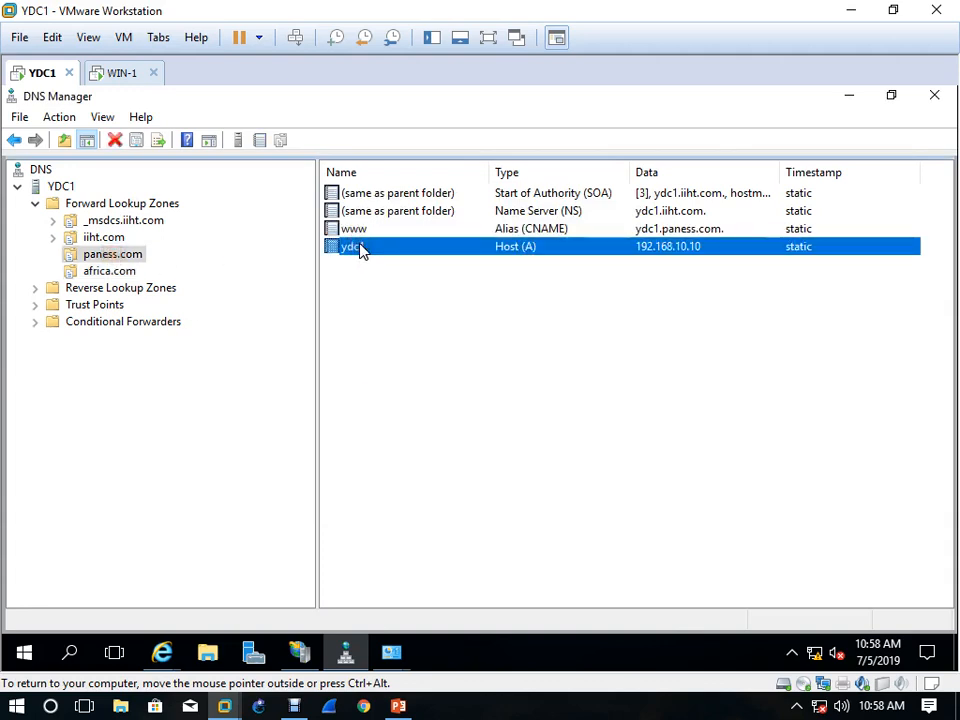
pyautogui.doubleClick(358, 247)
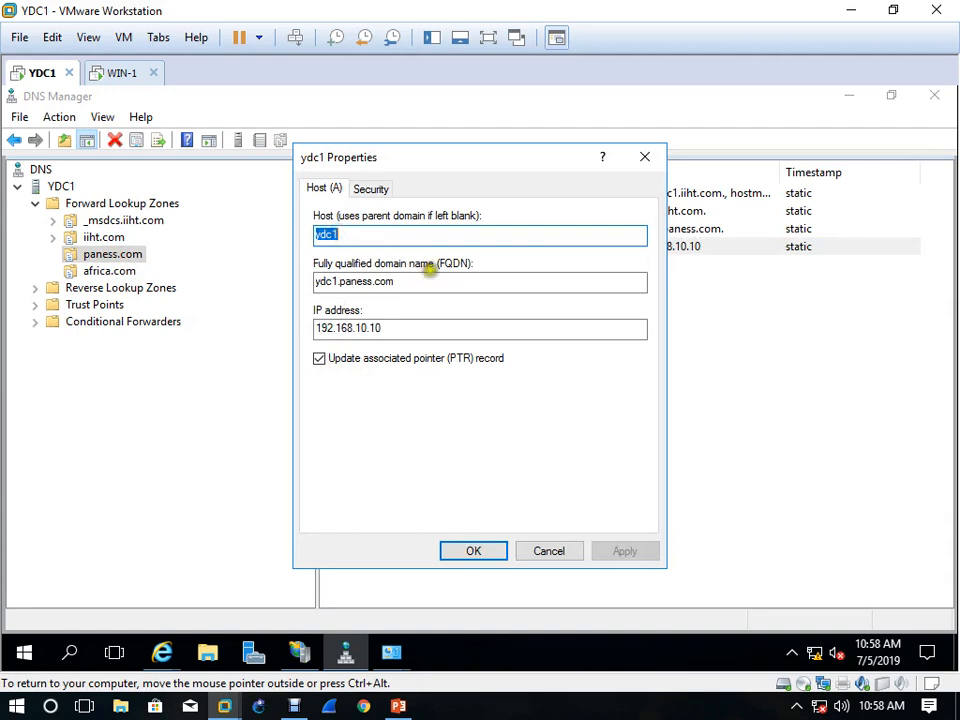
pyautogui.click(651, 158)
# Define a new host record in the africa.com zone with the name ydc1 and IP address 192.168.10.20
pyautogui.click(113, 272)
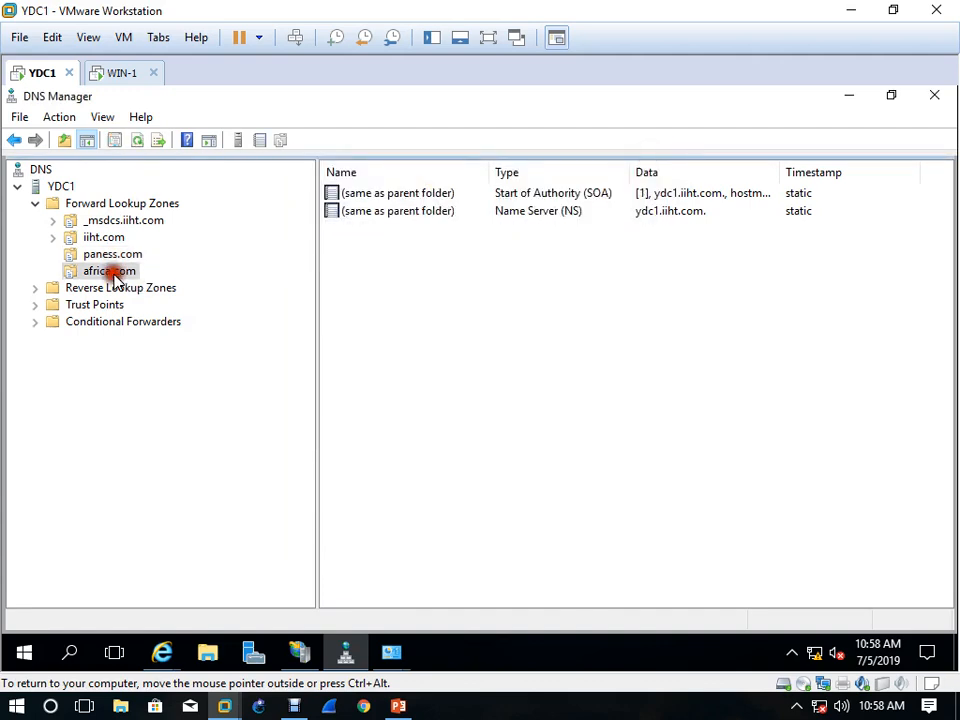
pyautogui.rightClick(393, 248)
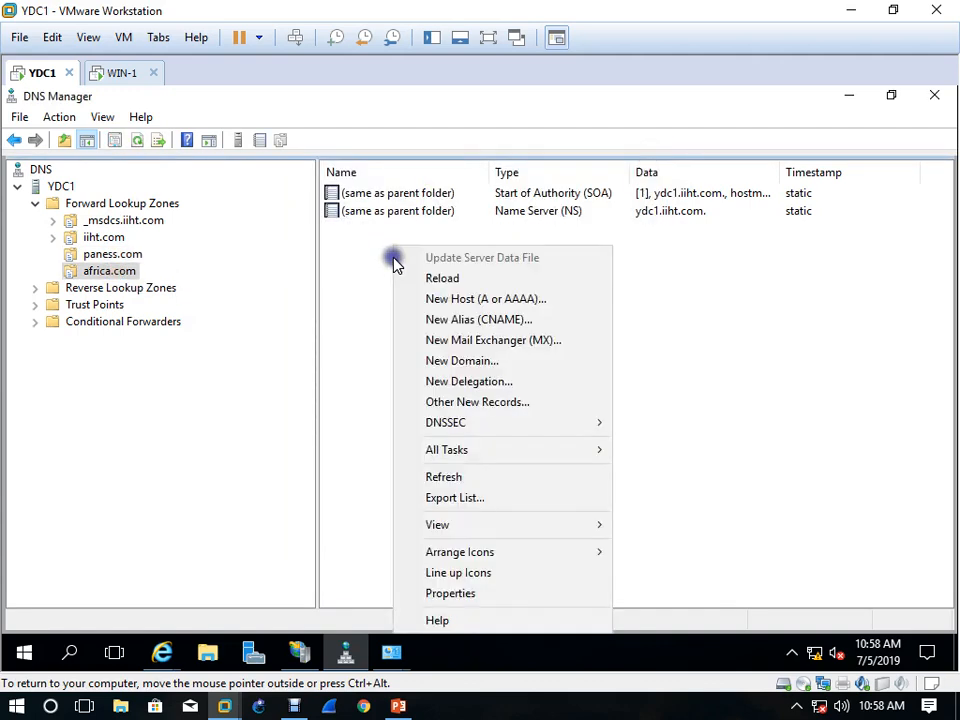
pyautogui.click(521, 307)
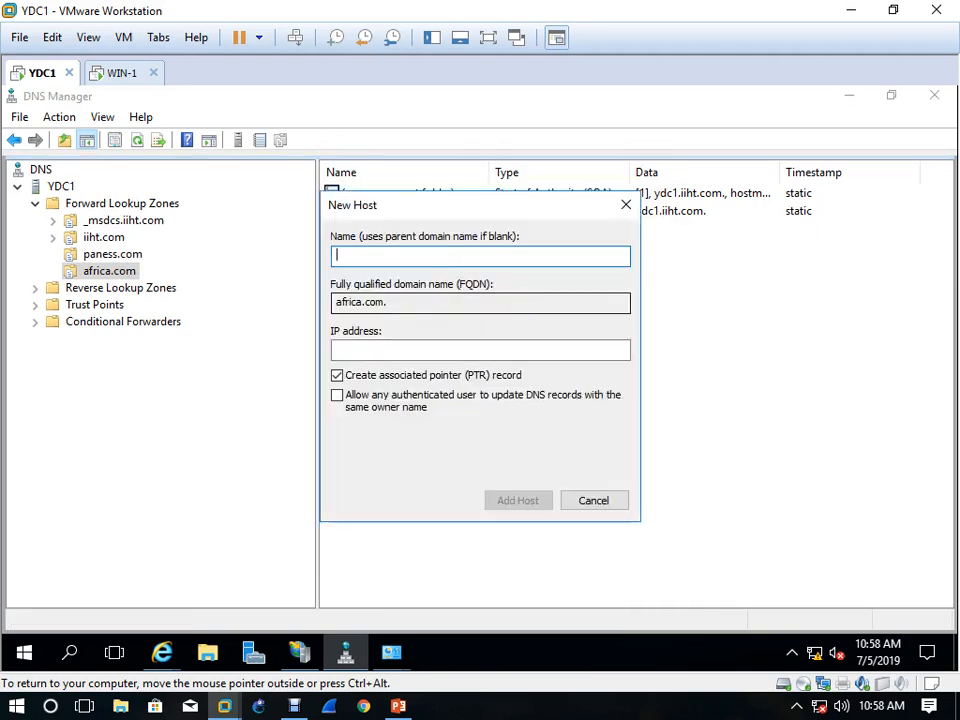
pyautogui.write('ydc1')
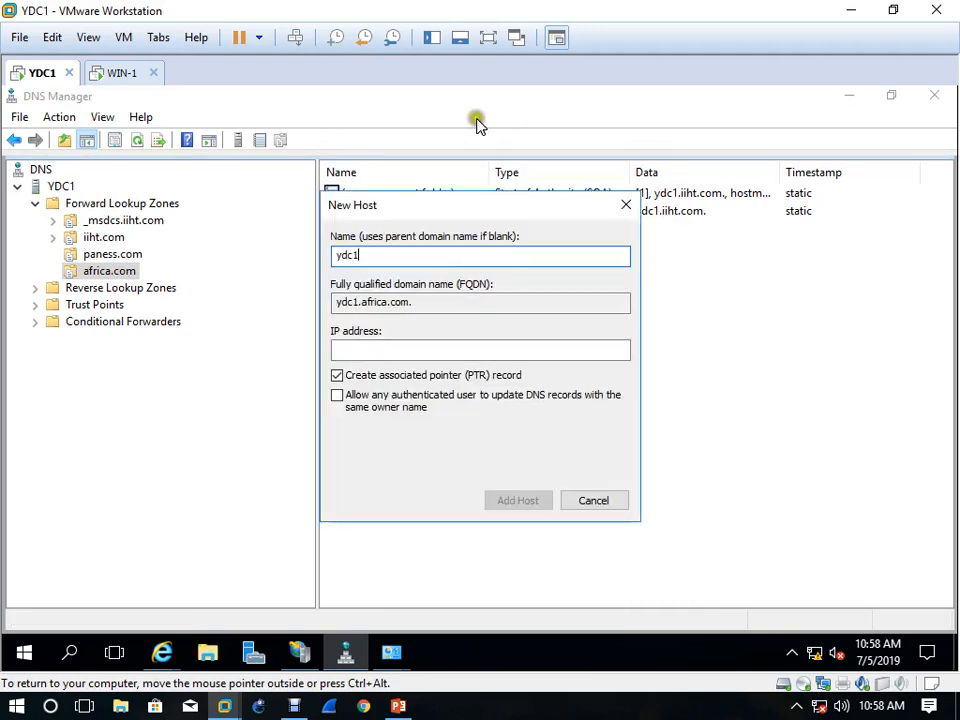
pyautogui.click(461, 348)
pyautogui.write('1')
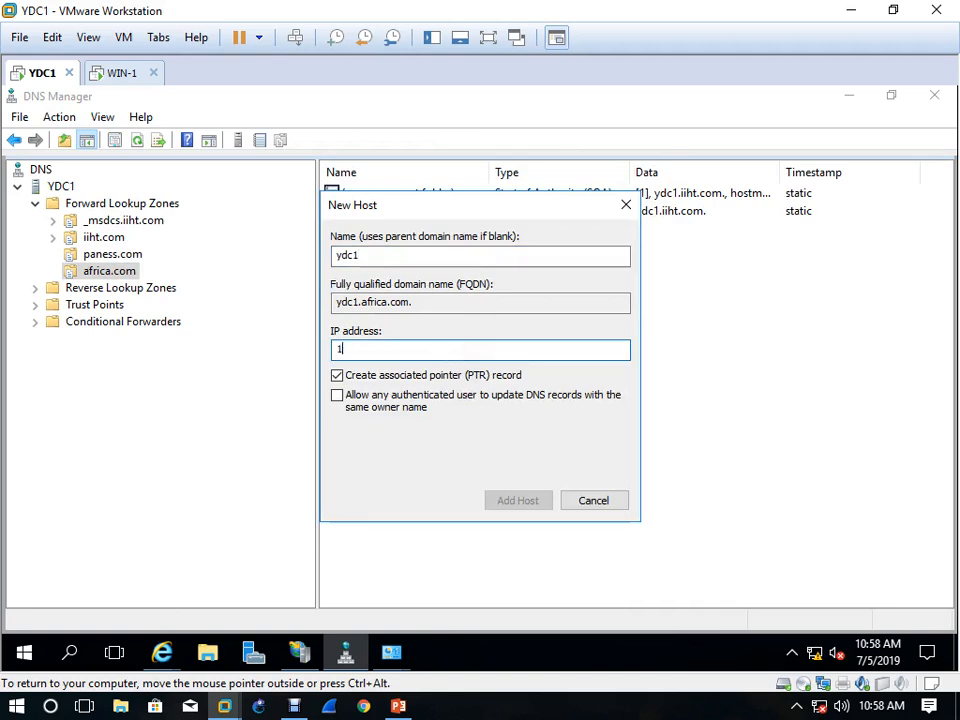
pyautogui.write('92.168.10')
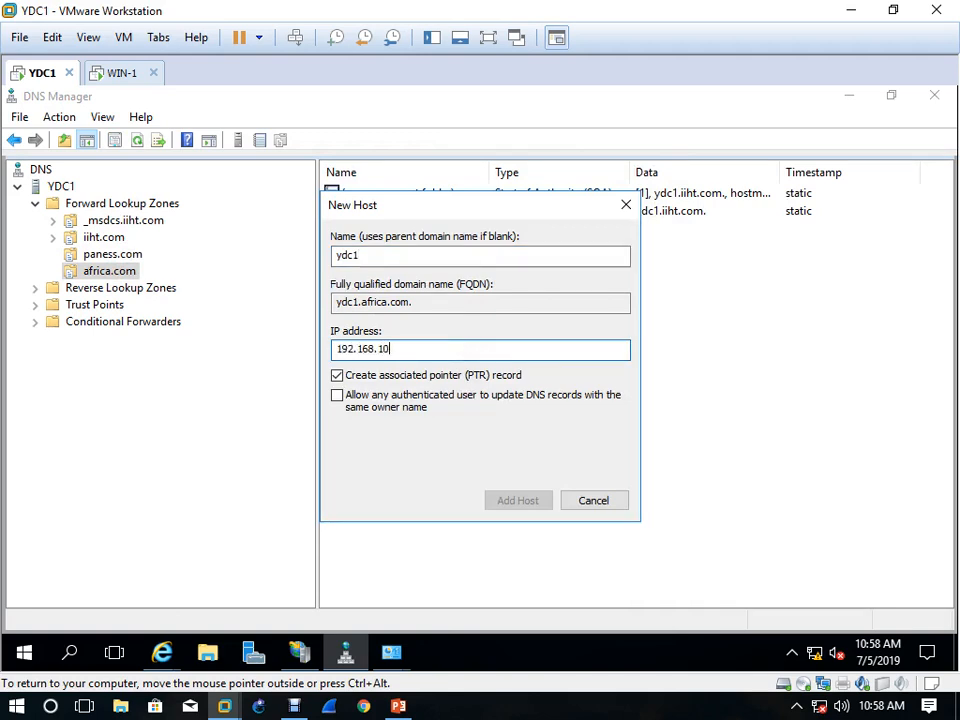
pyautogui.write('.20')
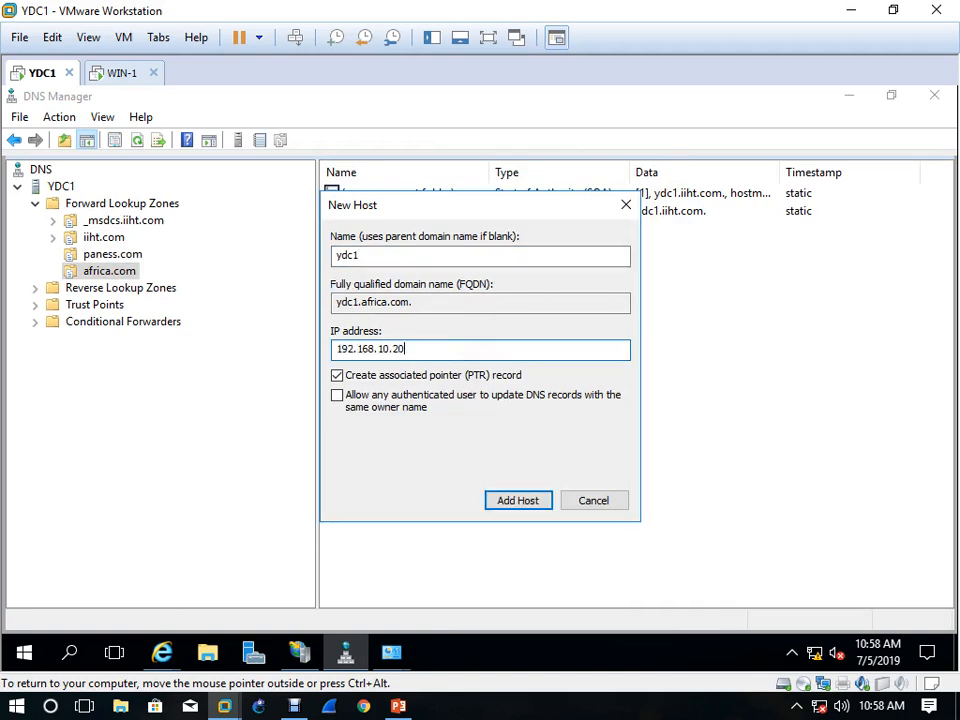
# Allow any authenticated user to update DNS records with the same owner name and add the ydc1 host to africa.com
pyautogui.click(455, 398)
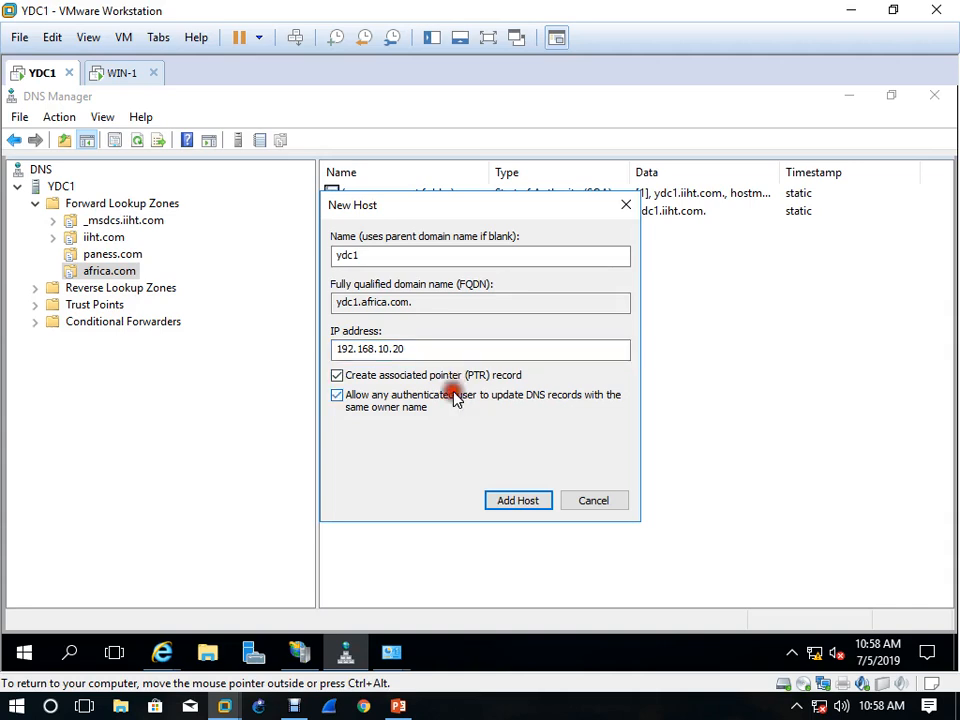
pyautogui.click(530, 500)
pyautogui.click(613, 443)
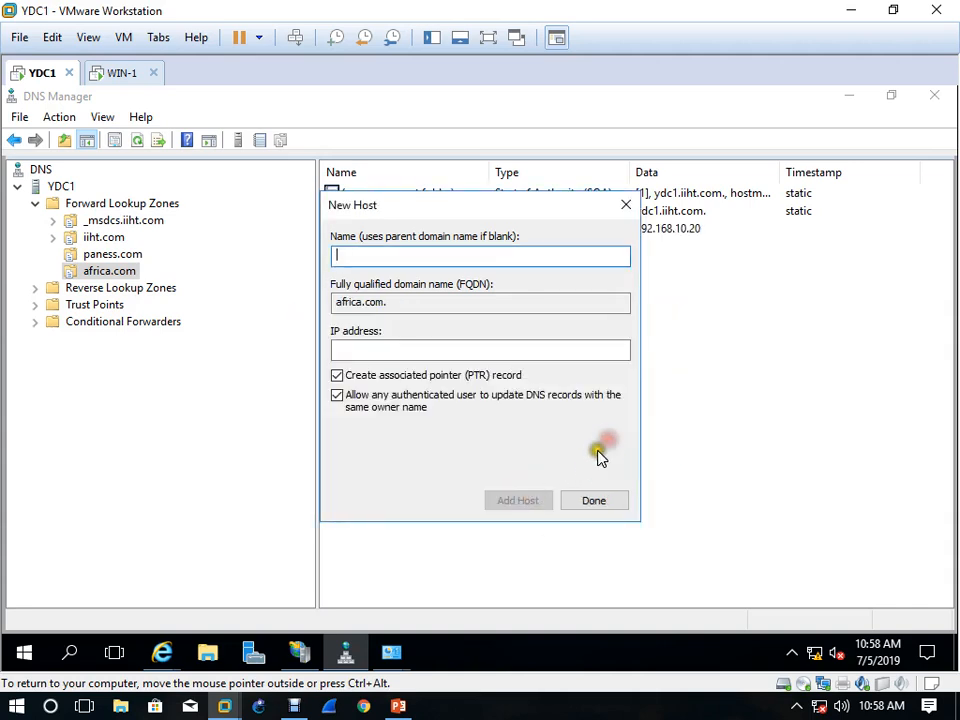
# Finish adding hosts and check the 192.168.10.20 pointer record in the 10.168.192.in-addr.arpa reverse lookup zone
pyautogui.click(594, 501)
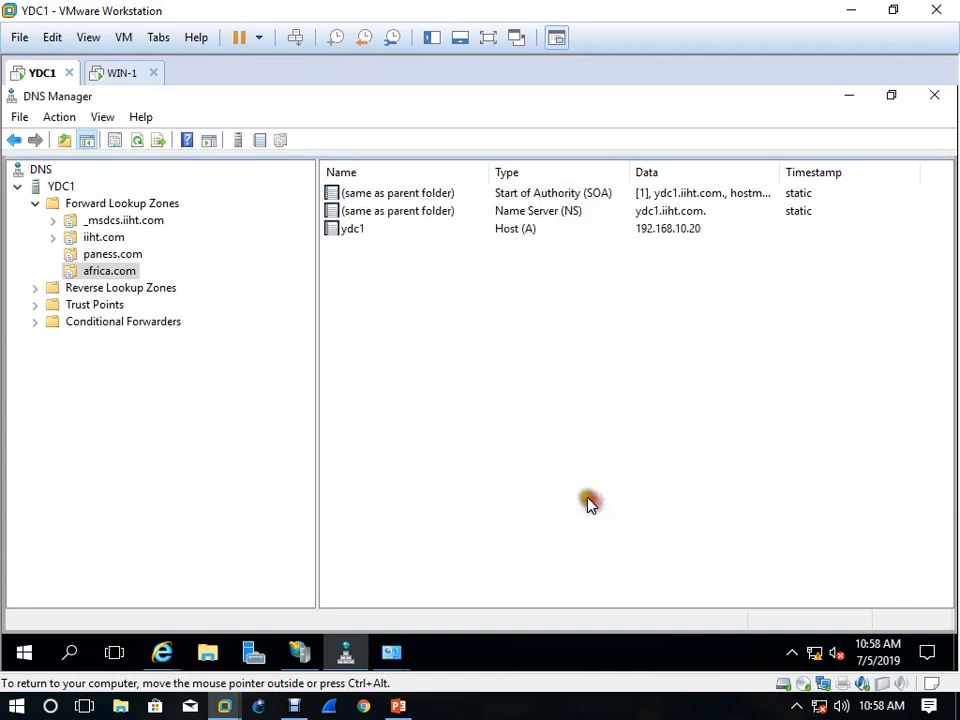
pyautogui.click(112, 272)
pyautogui.click(118, 288)
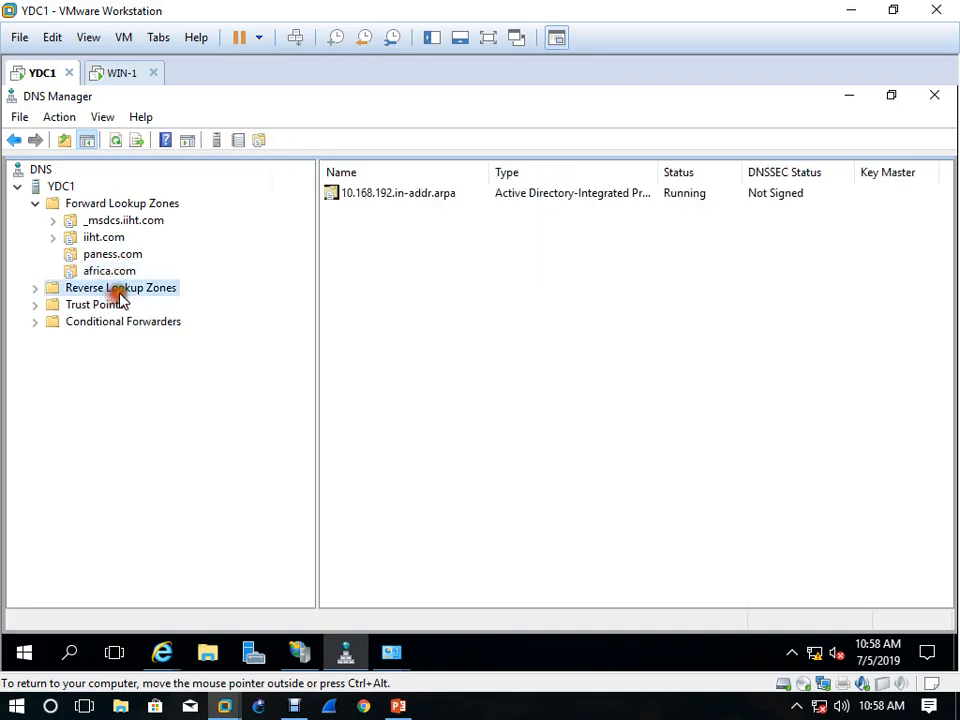
pyautogui.click(118, 272)
pyautogui.doubleClick(122, 288)
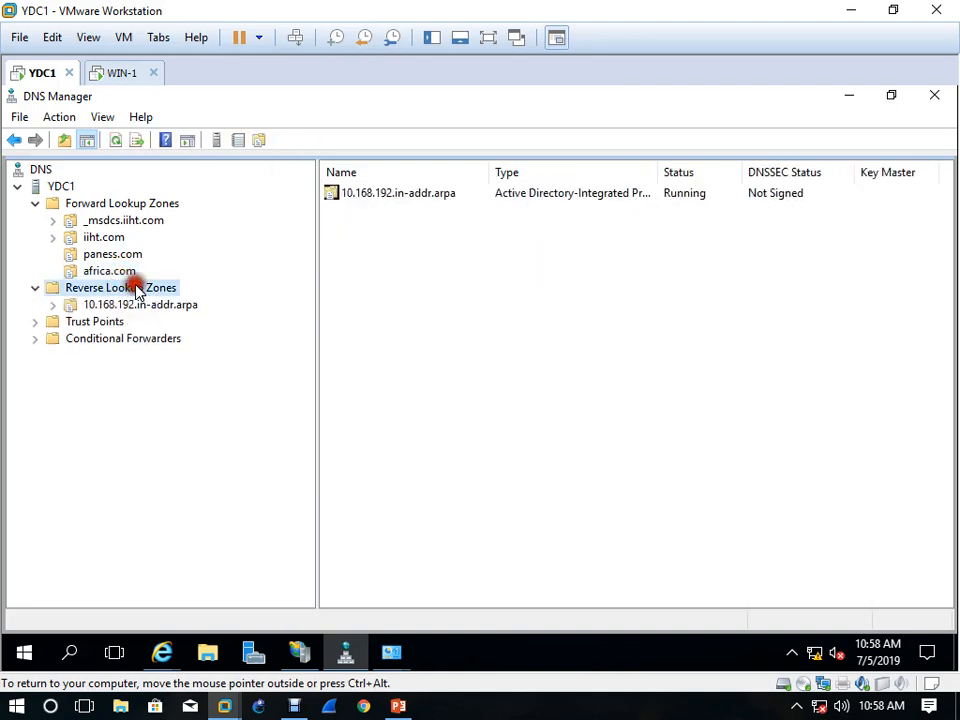
pyautogui.click(433, 196)
pyautogui.doubleClick(433, 198)
pyautogui.click(402, 283)
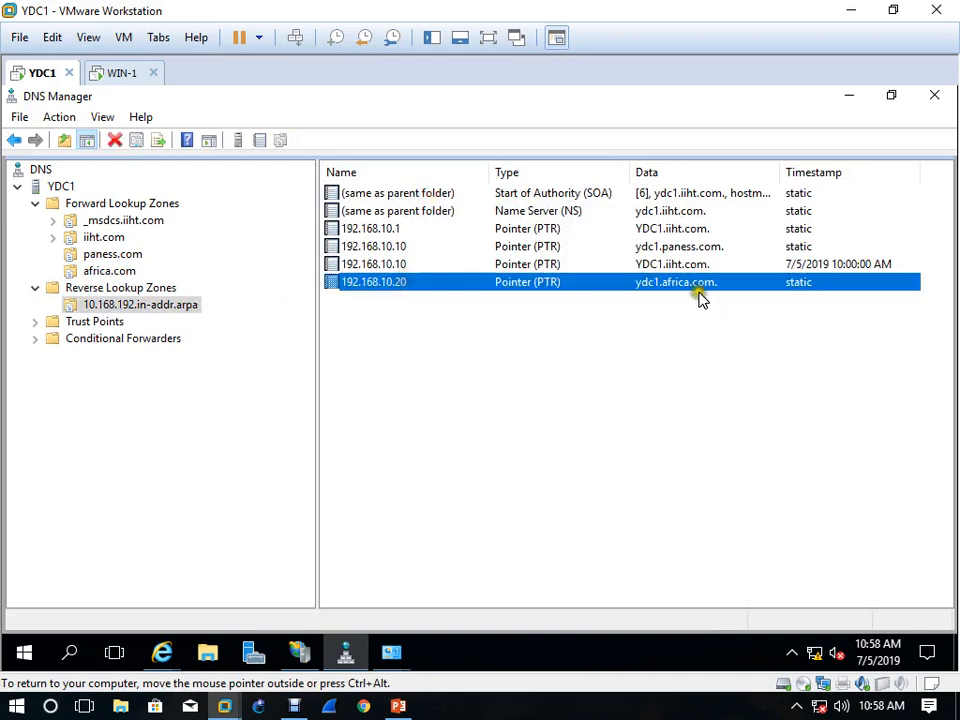
# Start a new alias named www in the africa.com zone, allowing any authenticated user to update DNS records with the same name
pyautogui.click(117, 271)
pyautogui.rightClick(429, 280)
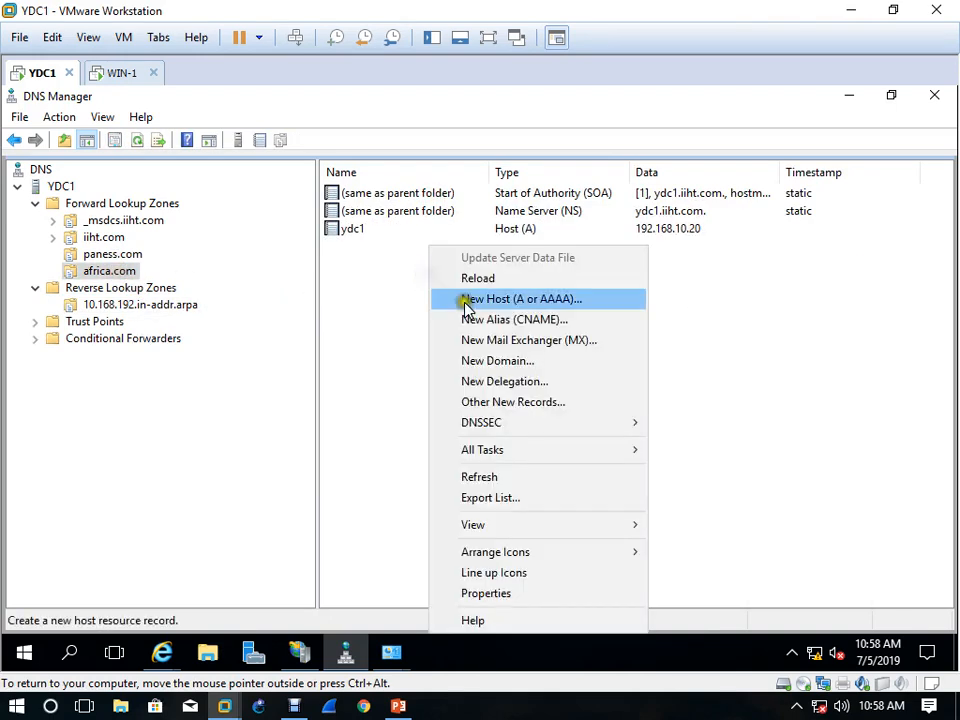
pyautogui.click(518, 320)
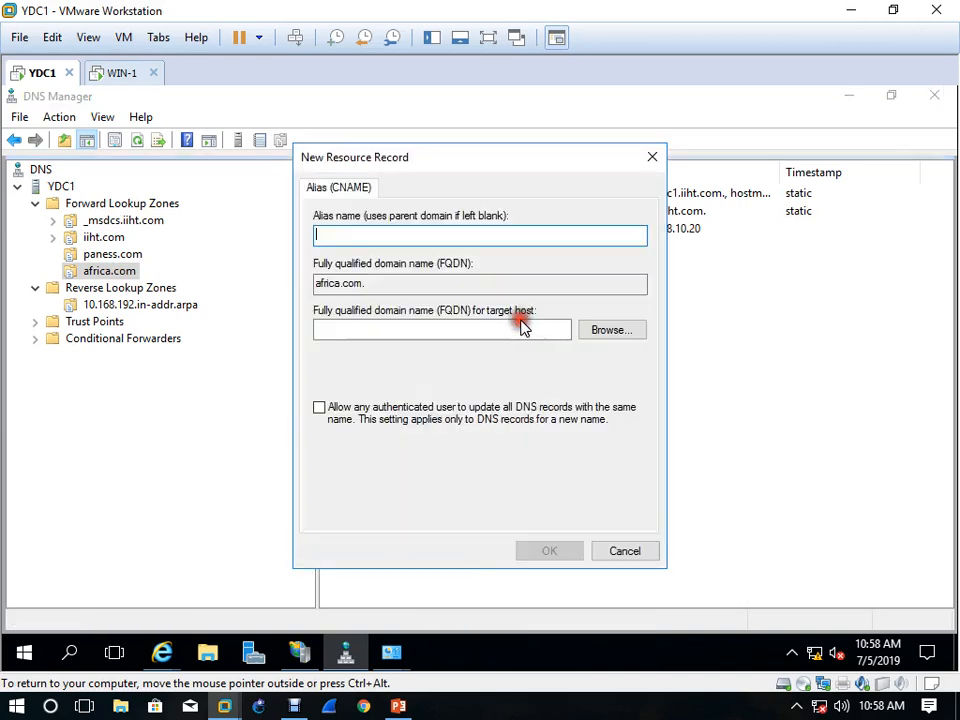
pyautogui.write('www')
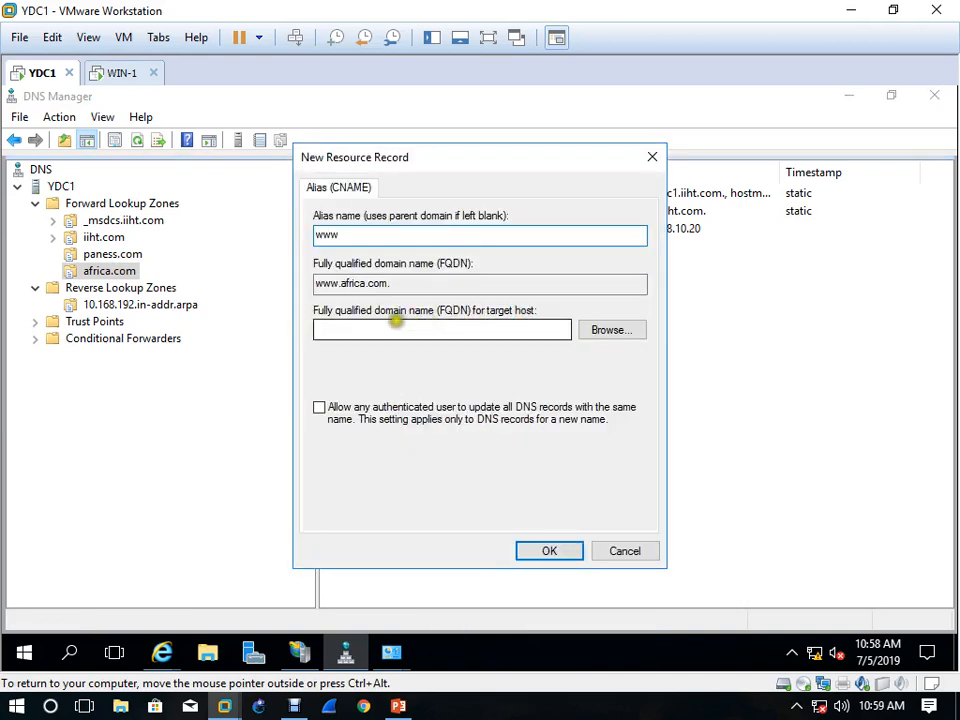
pyautogui.click(379, 407)
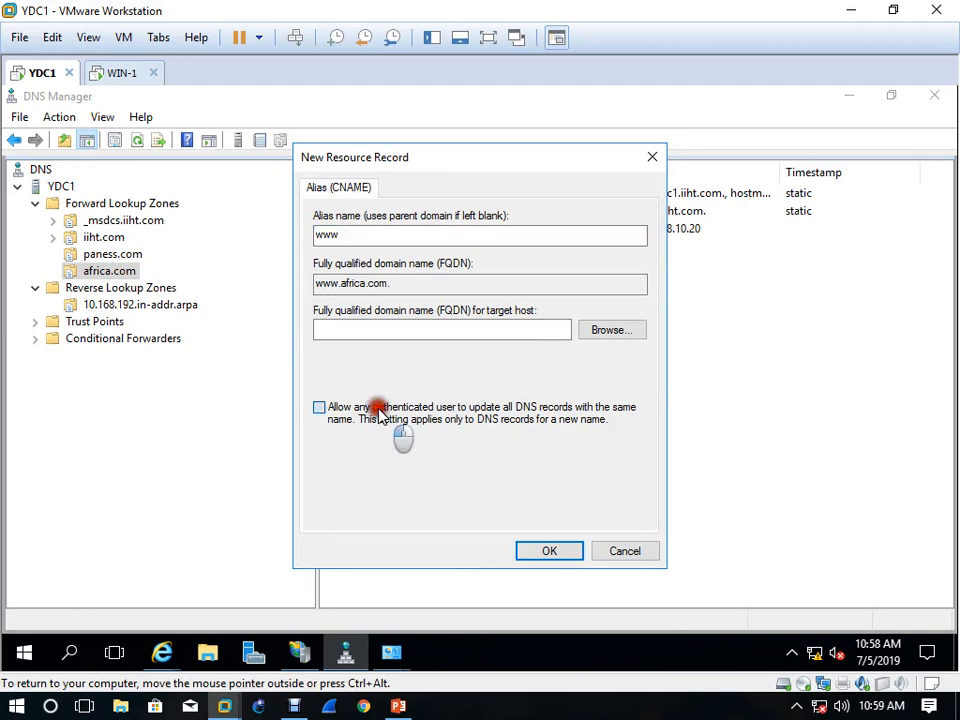
# Set ydc1.africa.com as the alias's target host, create the www alias, and refresh the africa.com zone
pyautogui.click(630, 329)
pyautogui.doubleClick(353, 310)
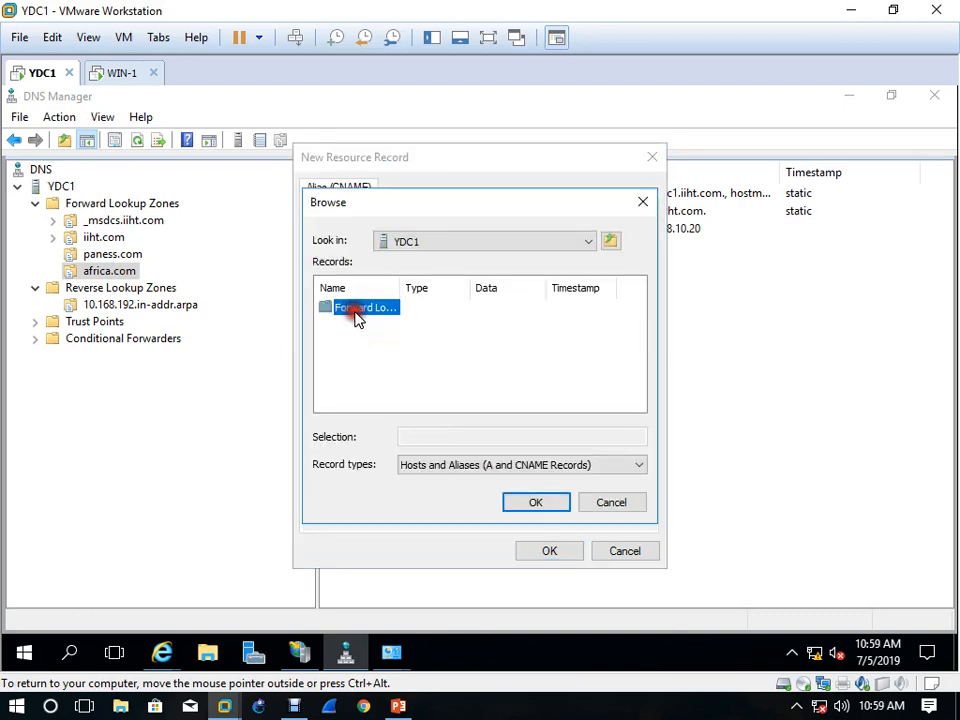
pyautogui.doubleClick(356, 316)
pyautogui.doubleClick(355, 355)
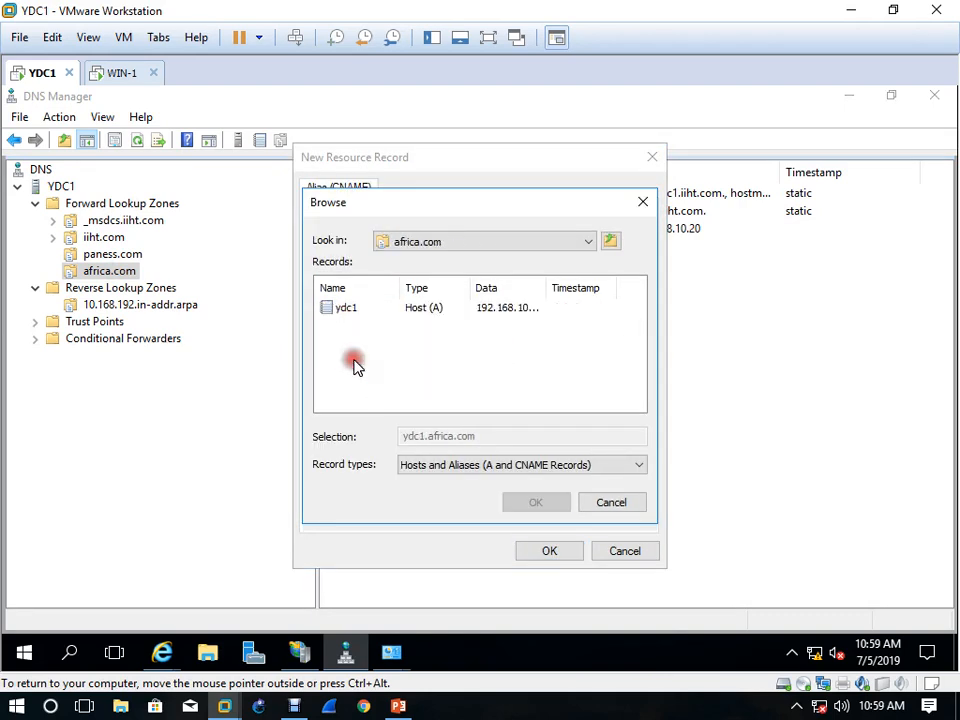
pyautogui.click(333, 307)
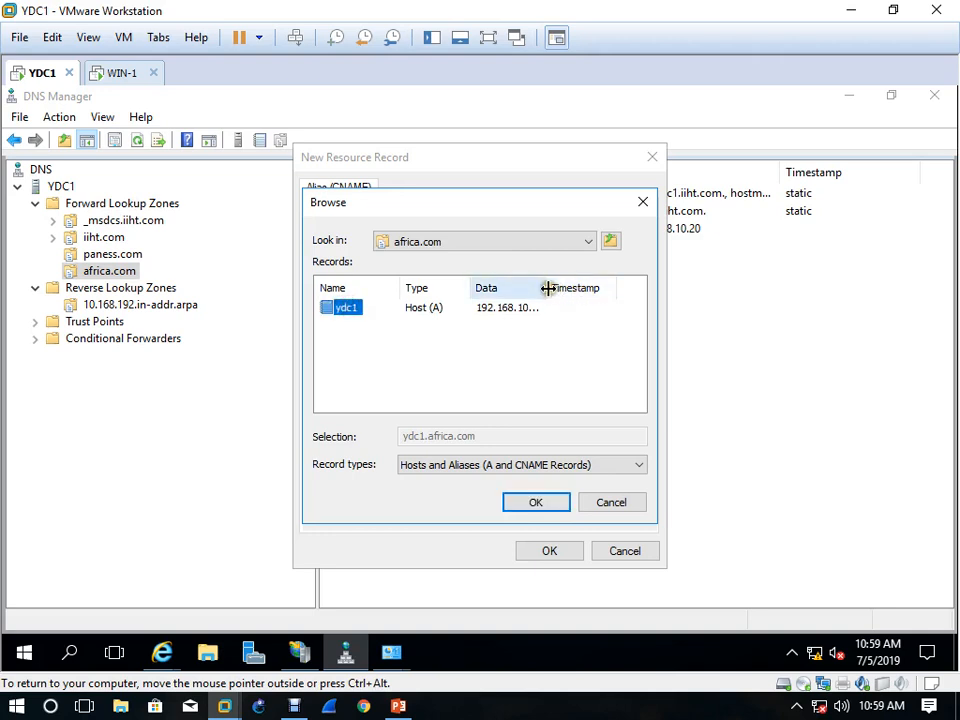
pyautogui.doubleClick(548, 288)
pyautogui.click(534, 503)
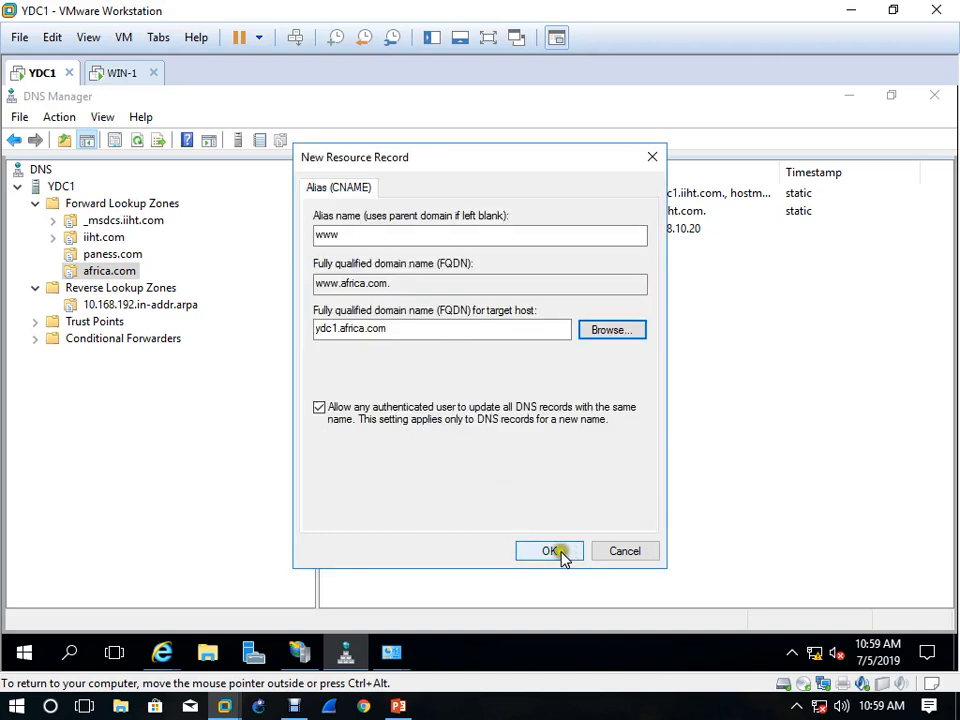
pyautogui.click(555, 551)
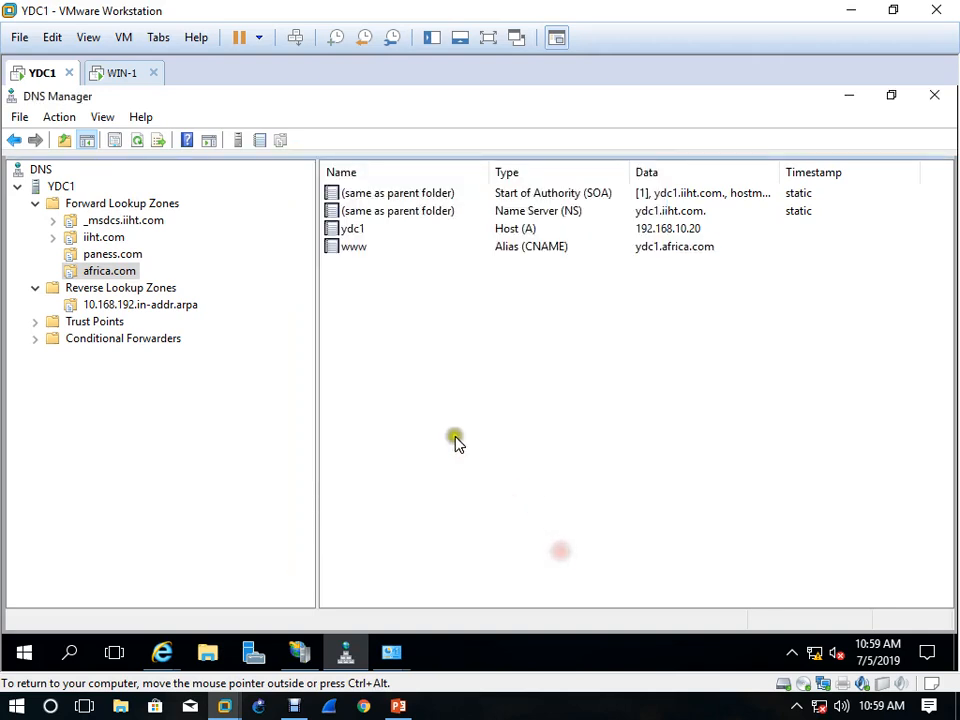
pyautogui.click(138, 142)
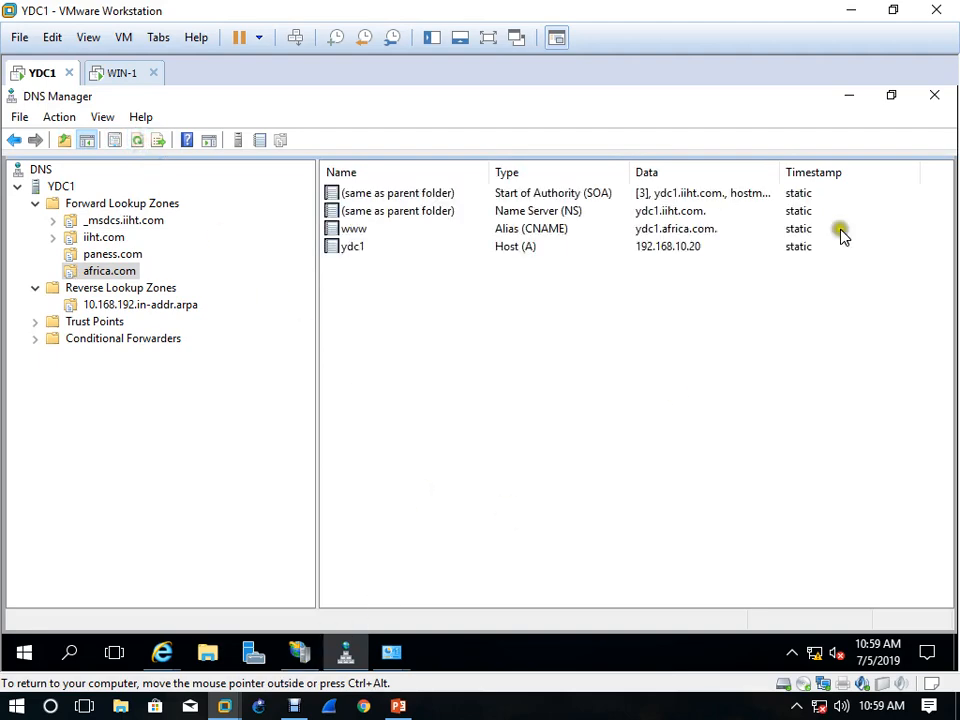
# Close DNS Manager and the network settings windows, and switch to IIS Manager
pyautogui.click(934, 97)
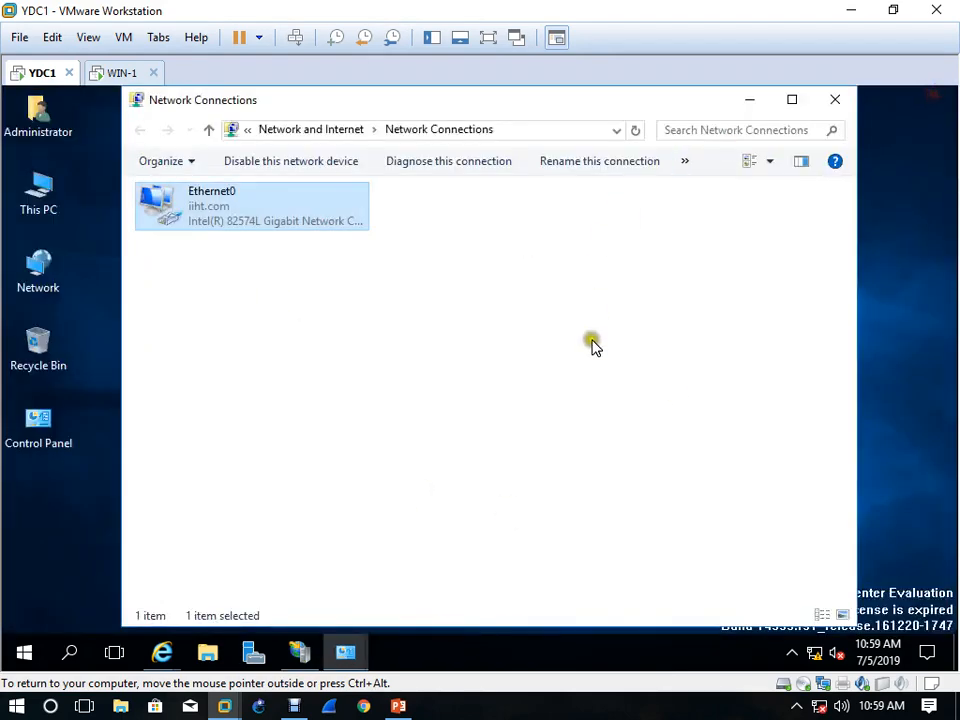
pyautogui.click(835, 99)
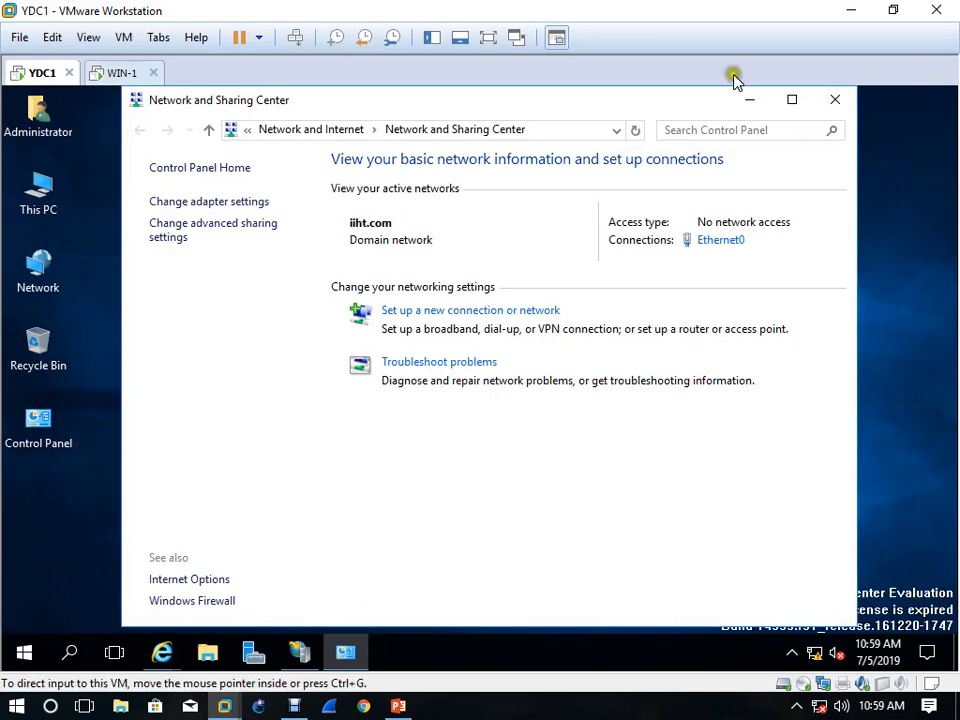
pyautogui.click(835, 99)
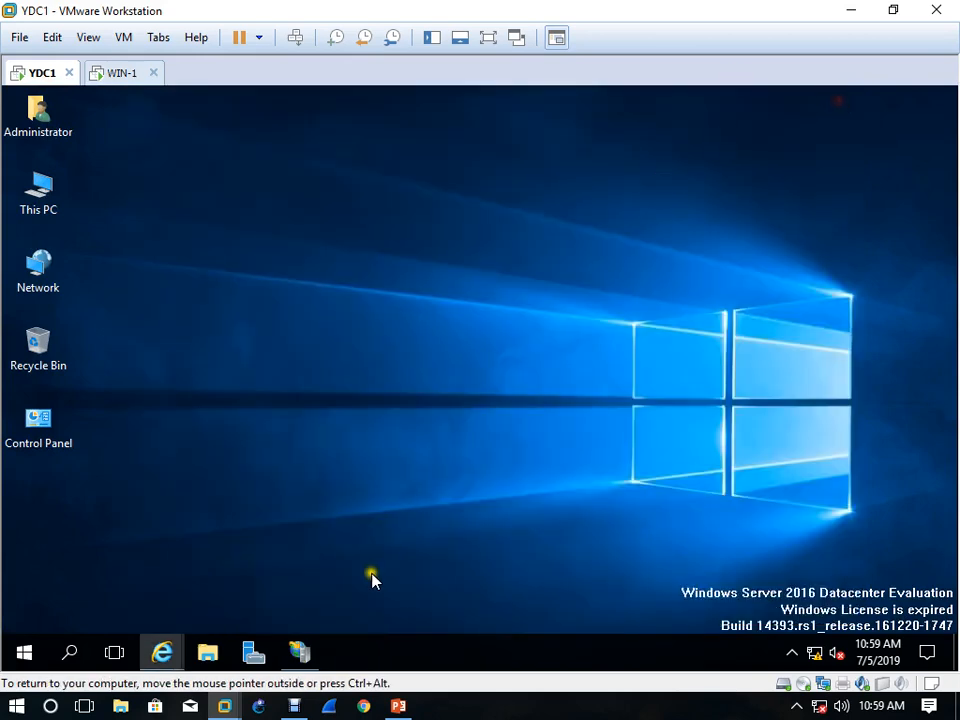
pyautogui.click(300, 653)
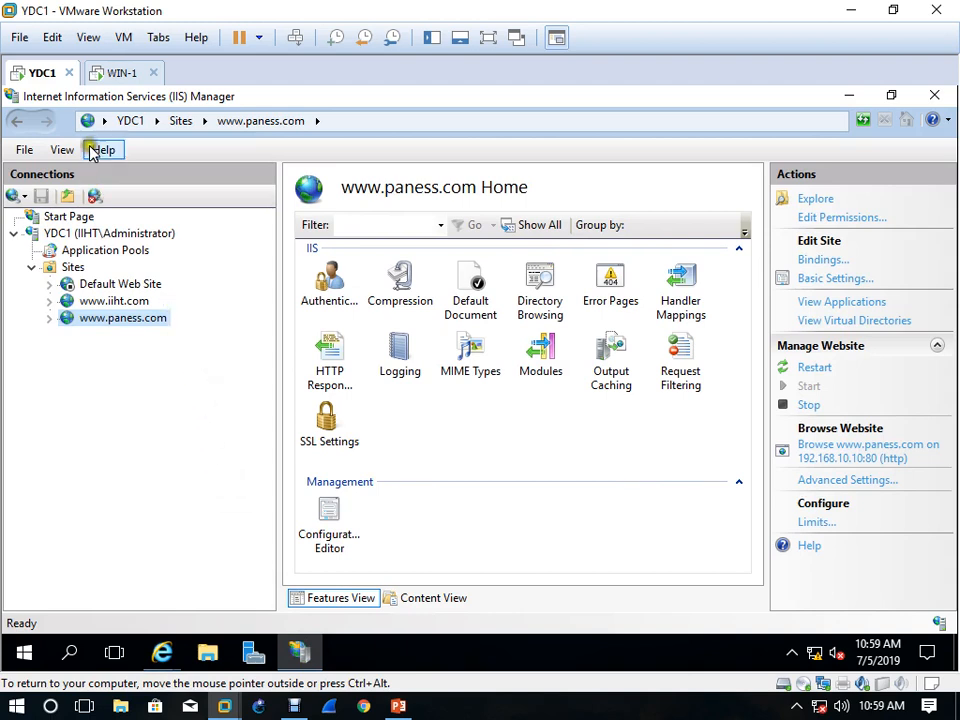
pyautogui.click(75, 268)
pyautogui.rightClick(75, 268)
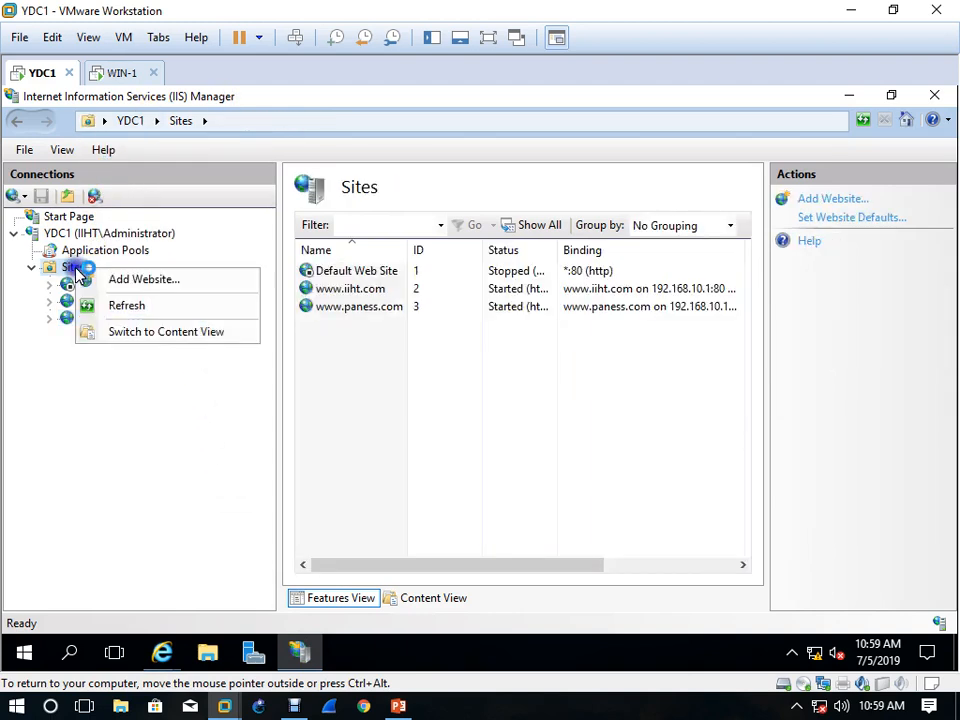
pyautogui.click(133, 274)
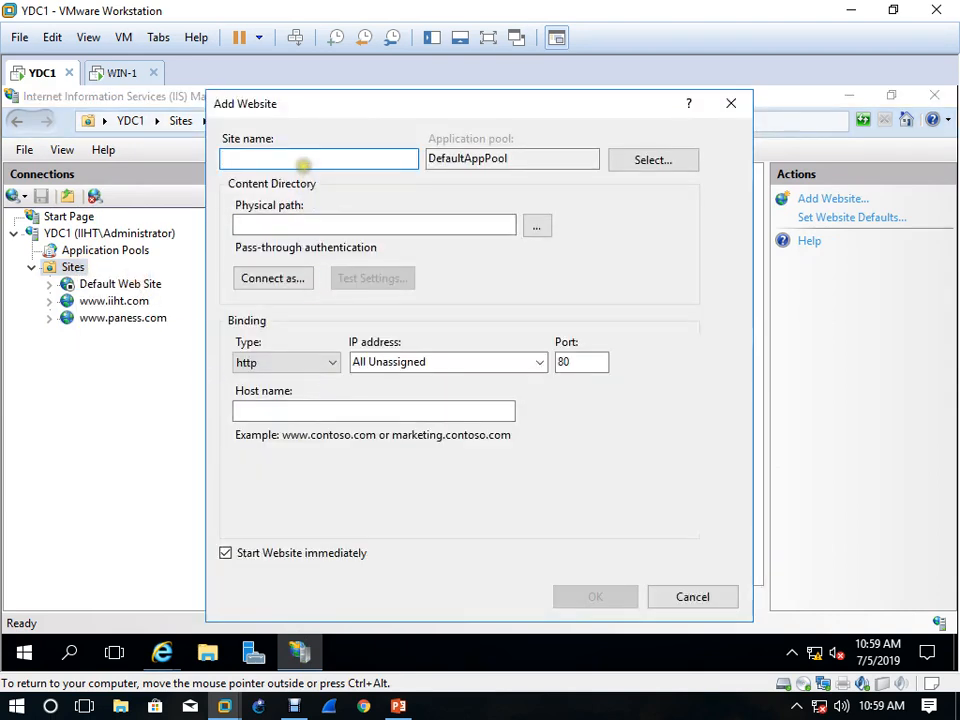
pyautogui.write('www.africa.com')
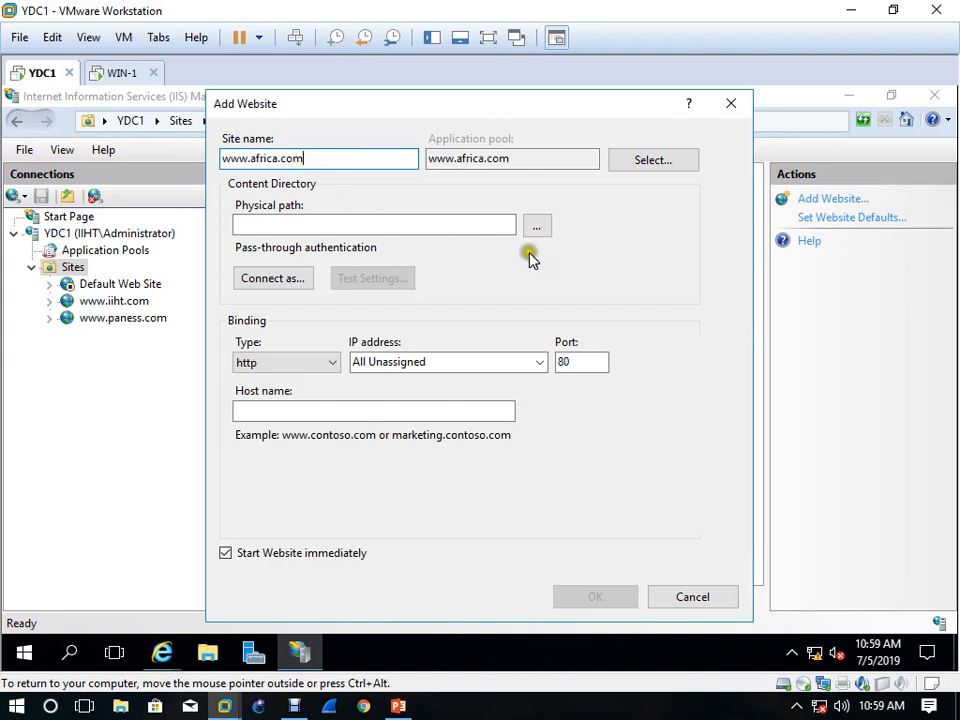
pyautogui.click(536, 227)
pyautogui.click(421, 432)
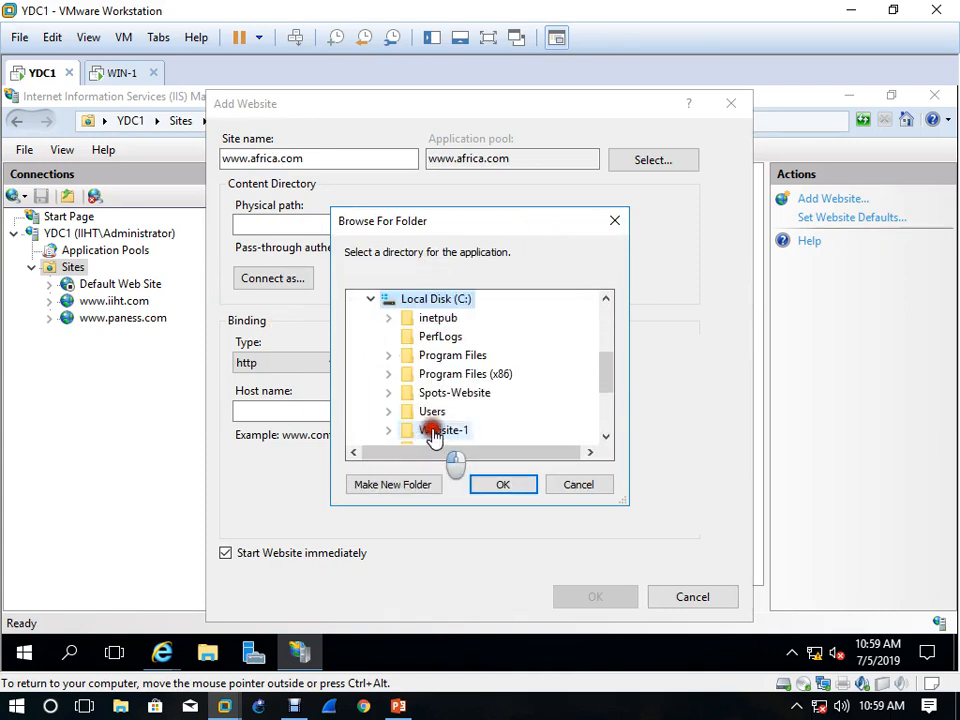
pyautogui.scroll(-1, 428, 433)
pyautogui.click(450, 340)
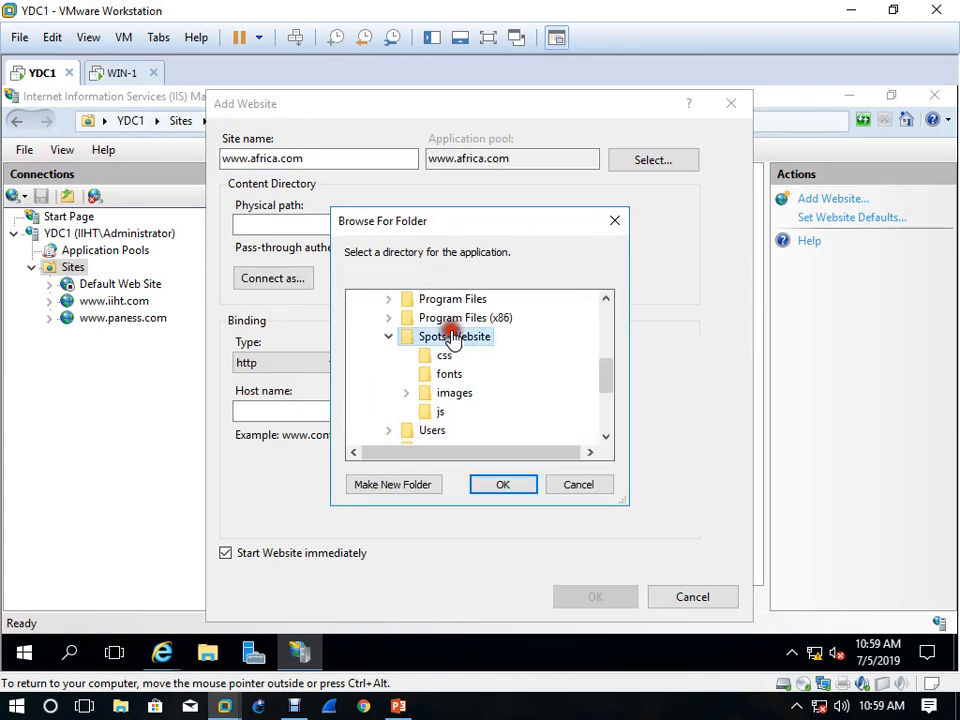
pyautogui.click(505, 485)
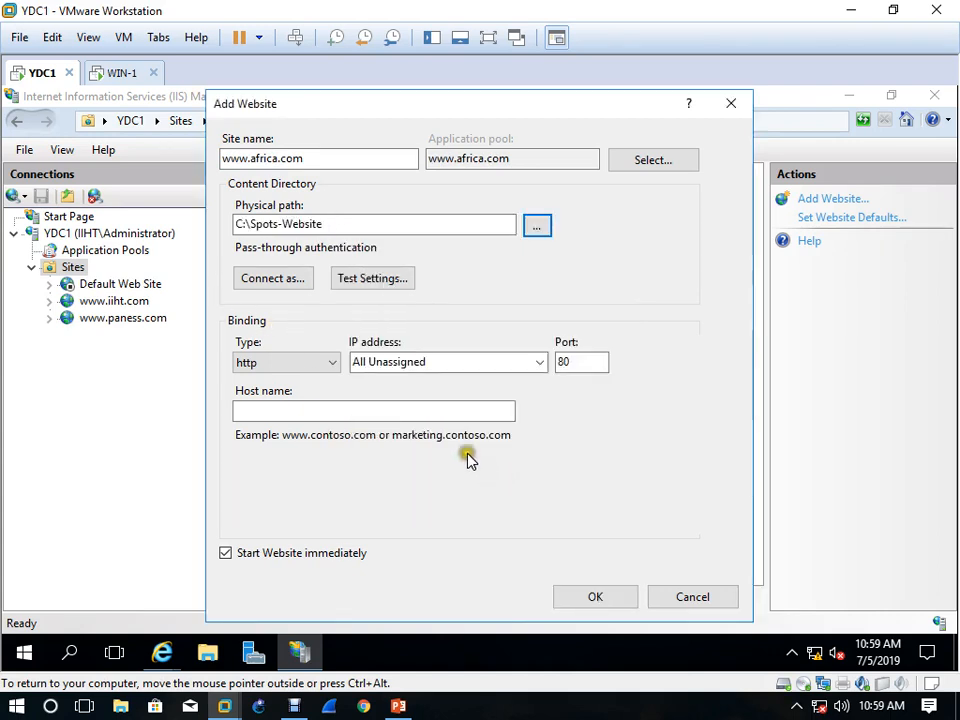
# Set the path credentials to the specific user Administrator with the account password, and test the connection settings
pyautogui.click(283, 280)
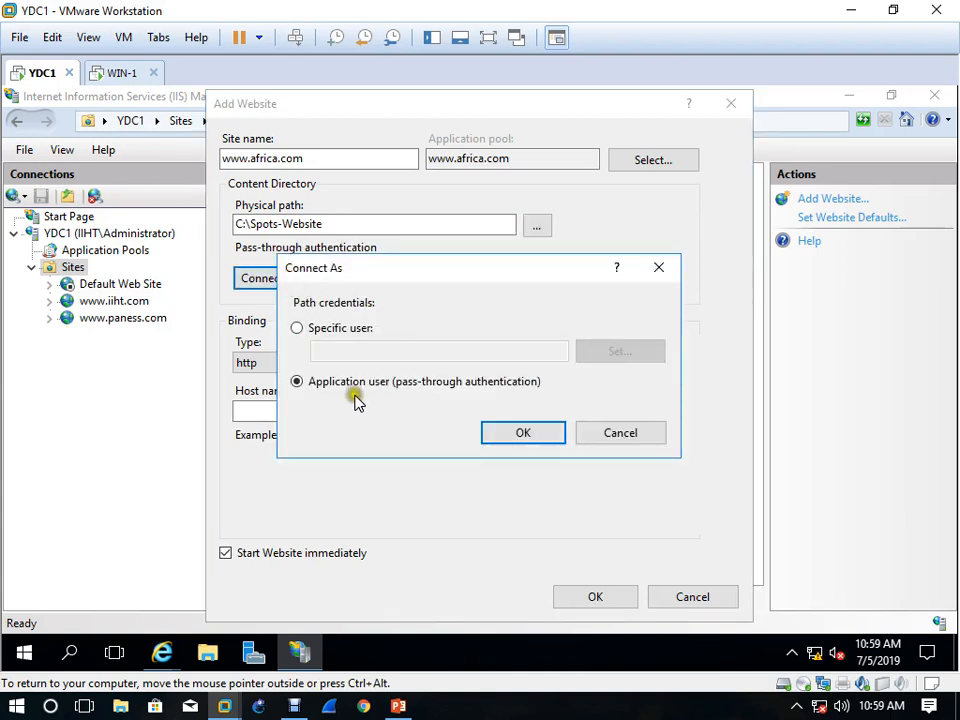
pyautogui.click(354, 332)
pyautogui.click(590, 358)
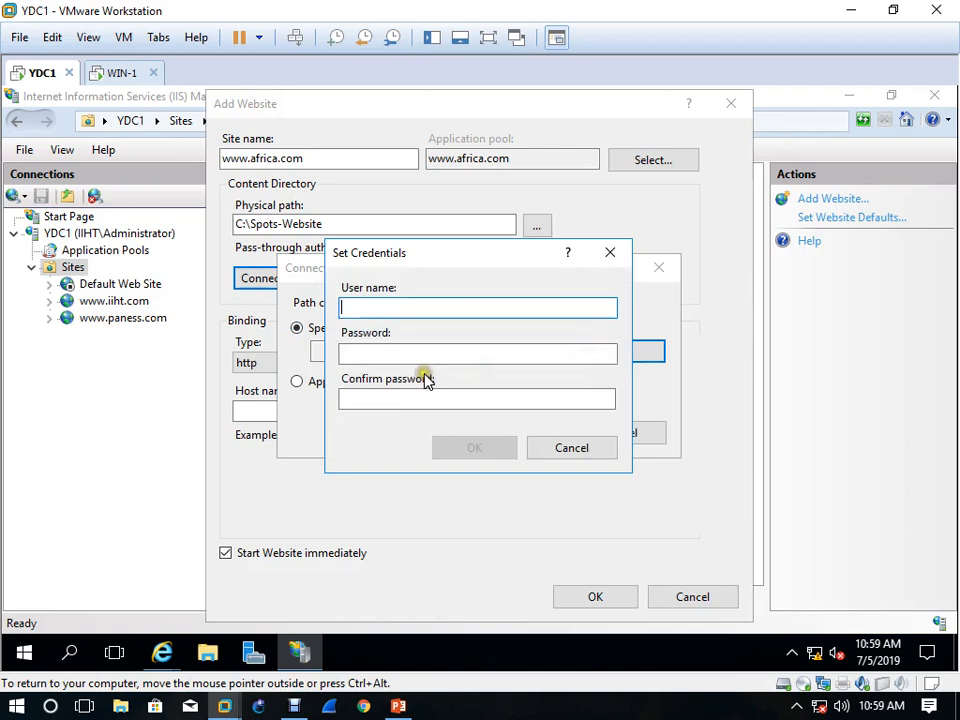
pyautogui.write('Administrator')
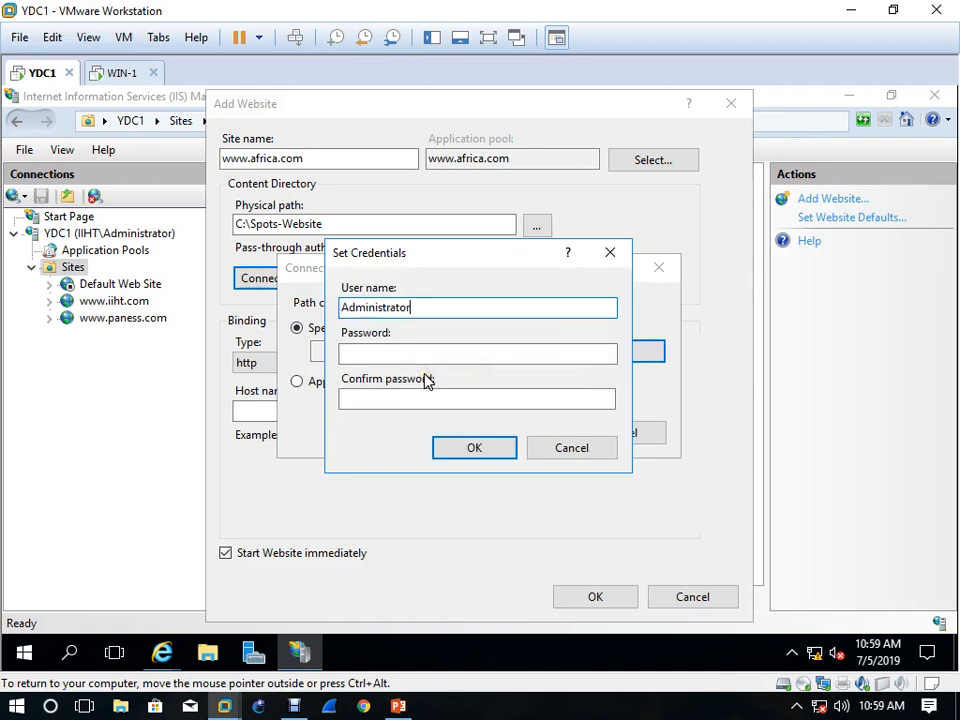
pyautogui.press('Tab')
pyautogui.write('P')
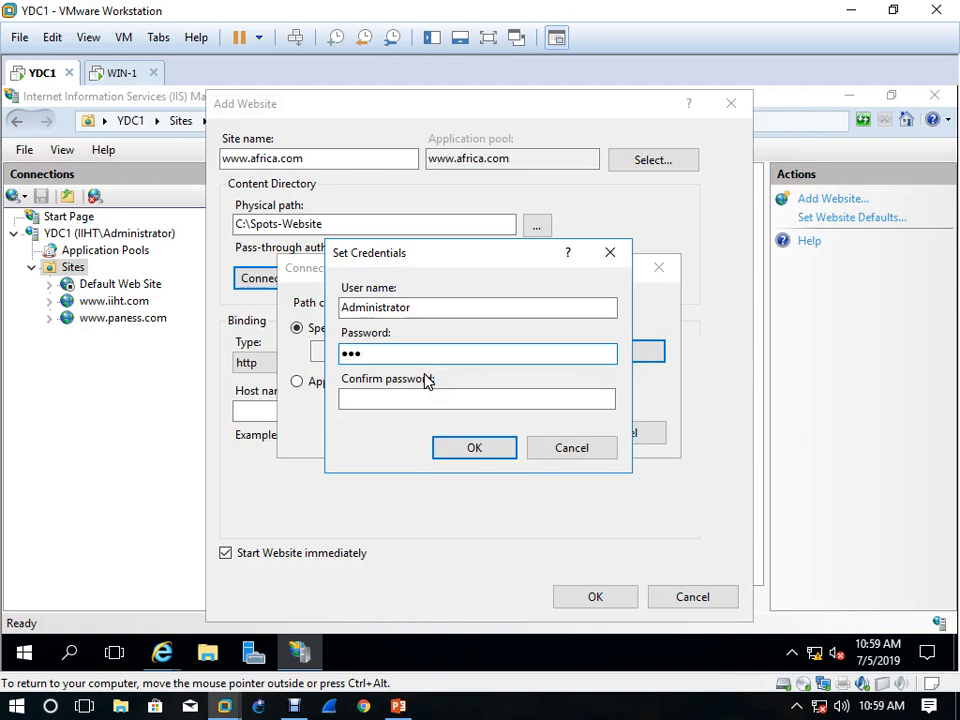
pyautogui.write('•••••••')
pyautogui.press('Tab')
pyautogui.write('•')
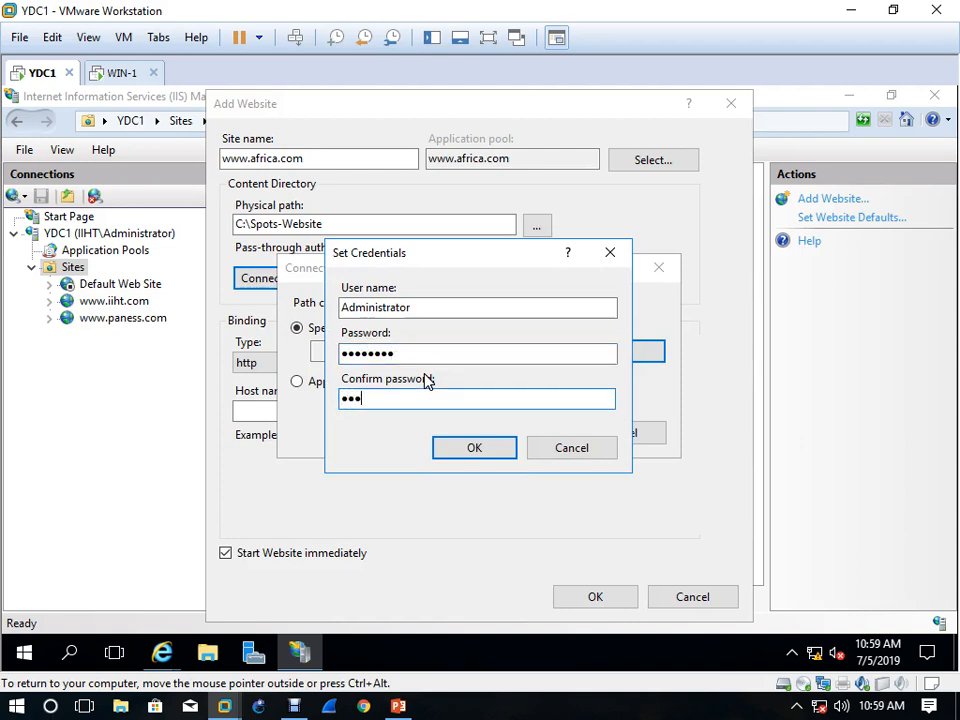
pyautogui.click(495, 452)
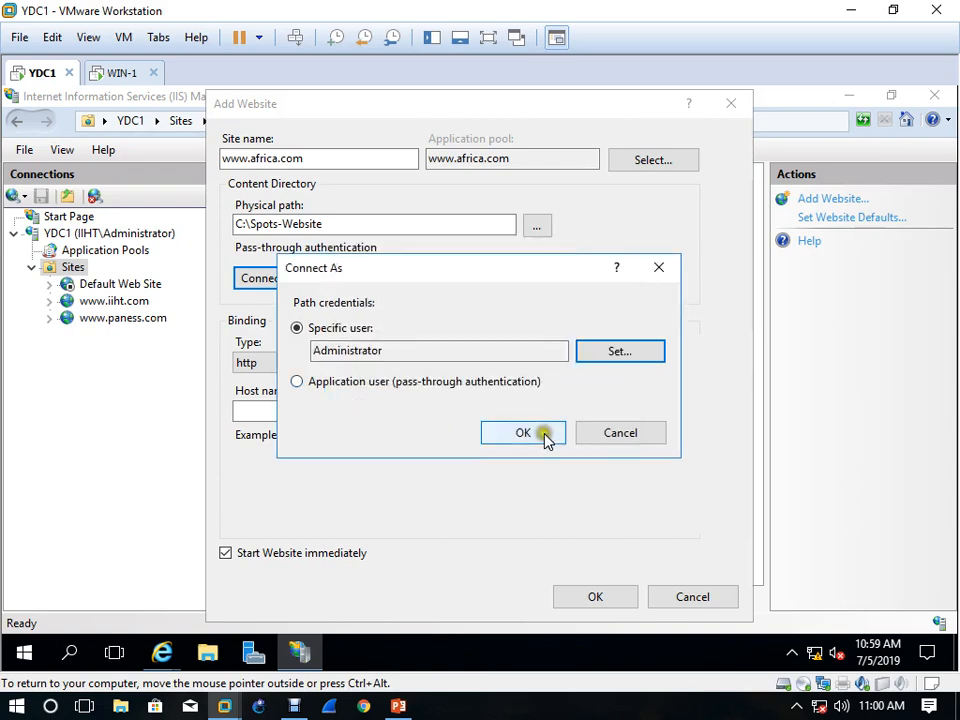
pyautogui.click(523, 433)
pyautogui.click(369, 277)
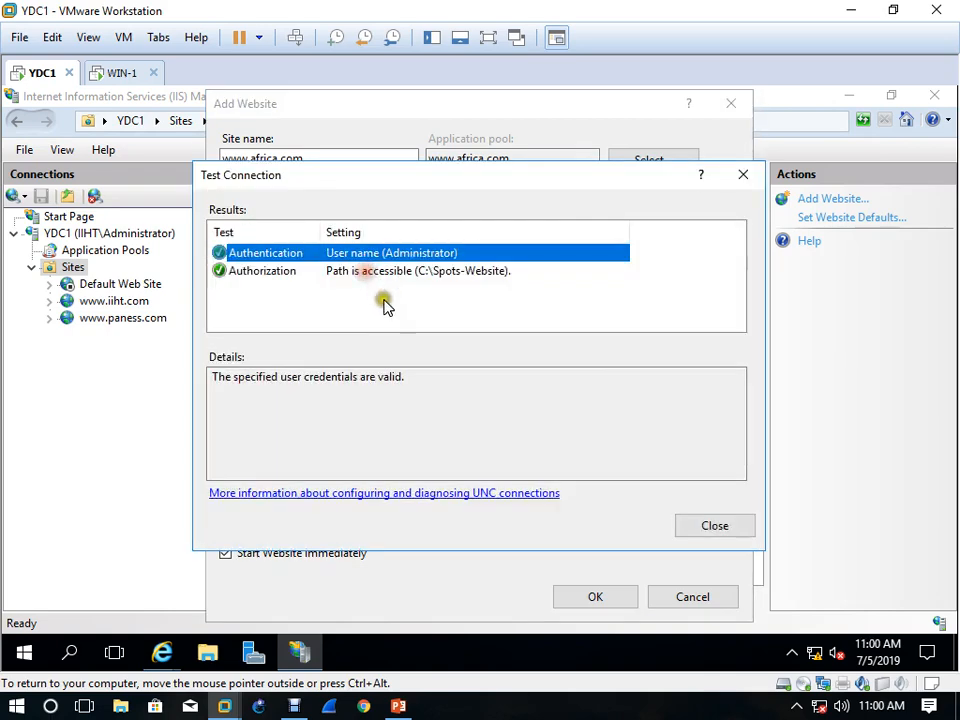
pyautogui.click(712, 525)
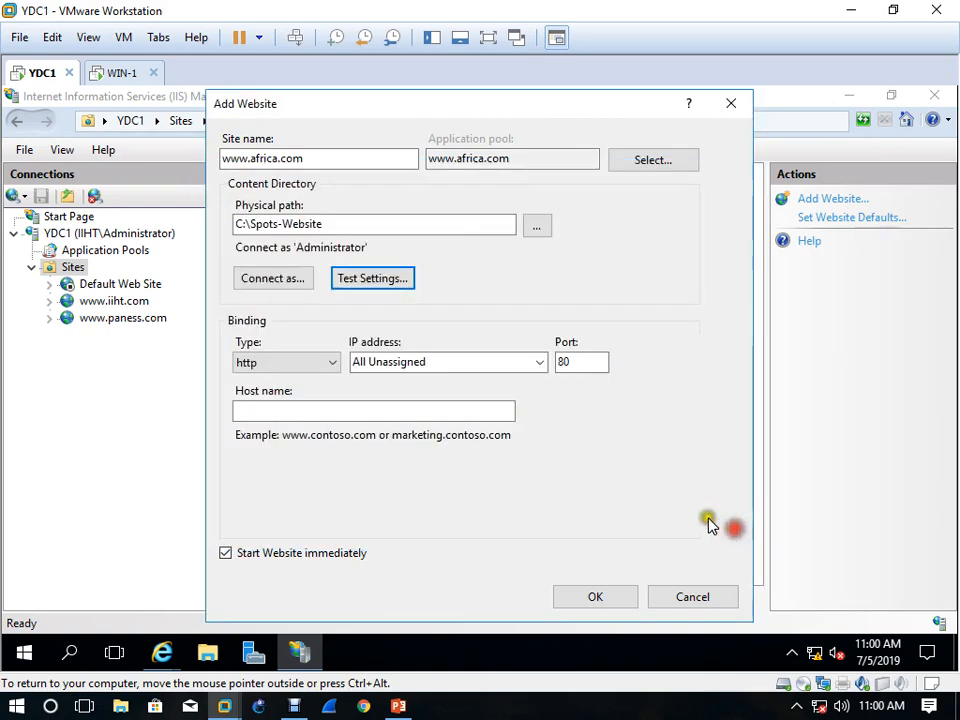
# Check which IP addresses are available for the new website's http binding
pyautogui.click(541, 364)
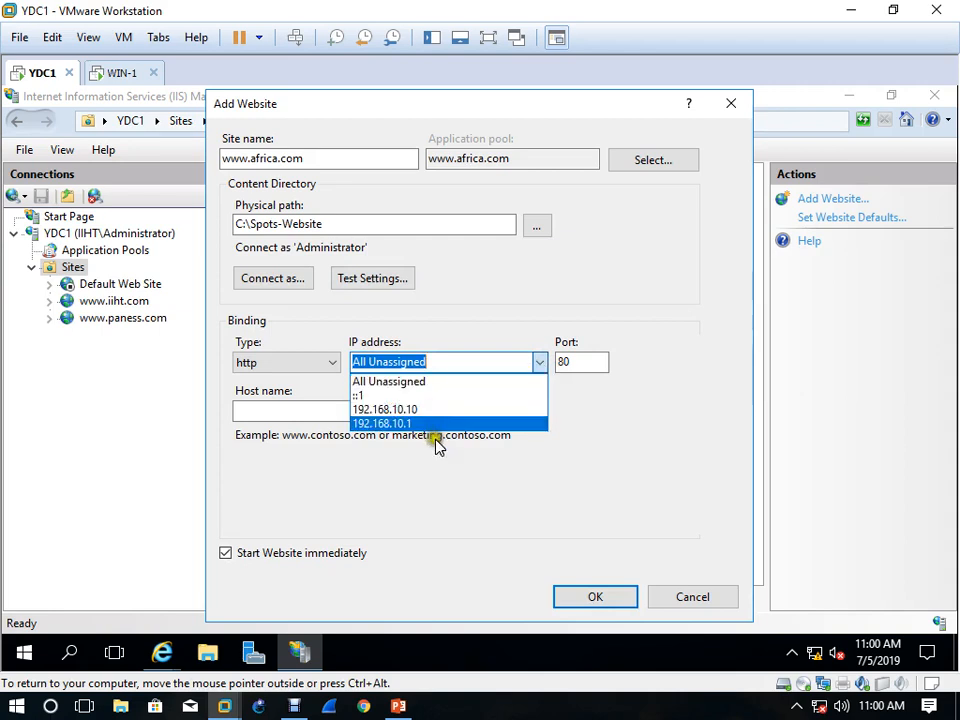
pyautogui.click(540, 364)
pyautogui.click(540, 364)
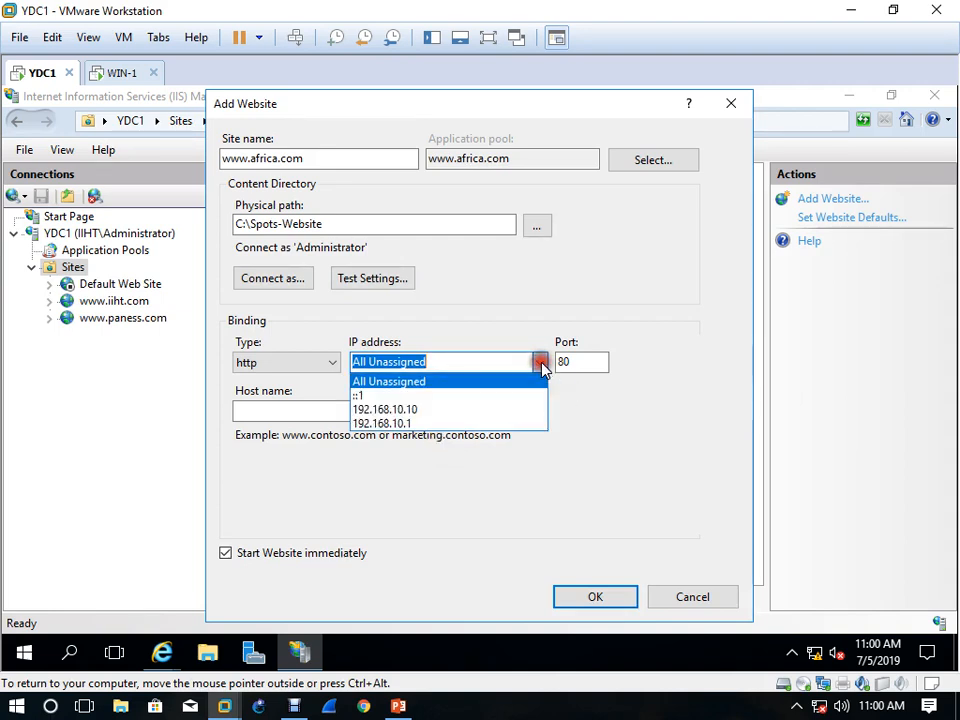
pyautogui.click(416, 474)
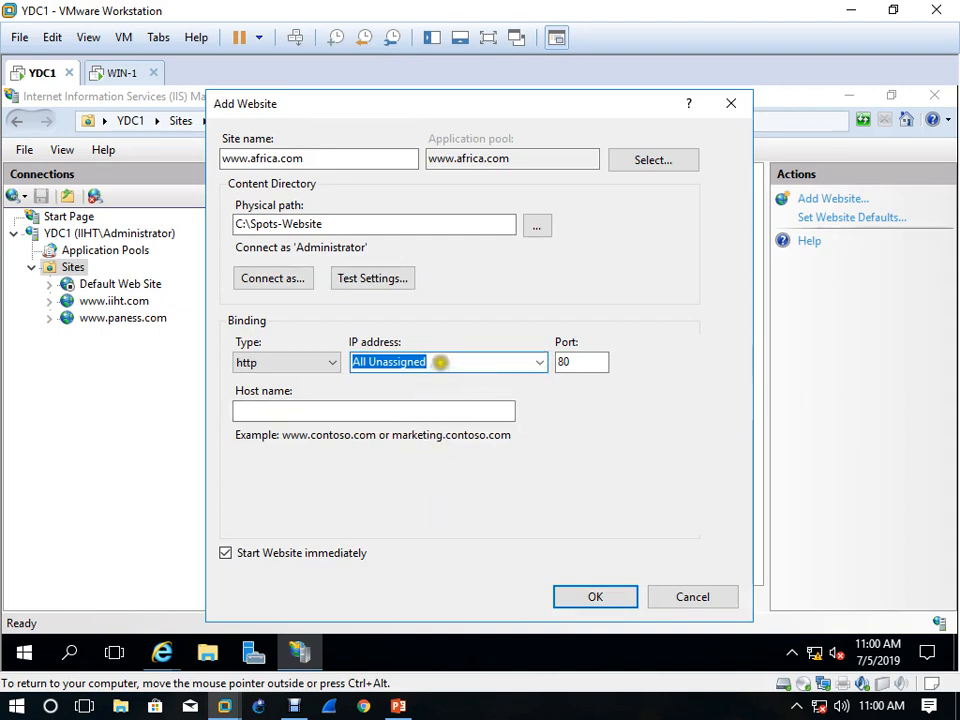
# Replace the new website's binding IP address with 192.168.10.20
pyautogui.click(440, 361)
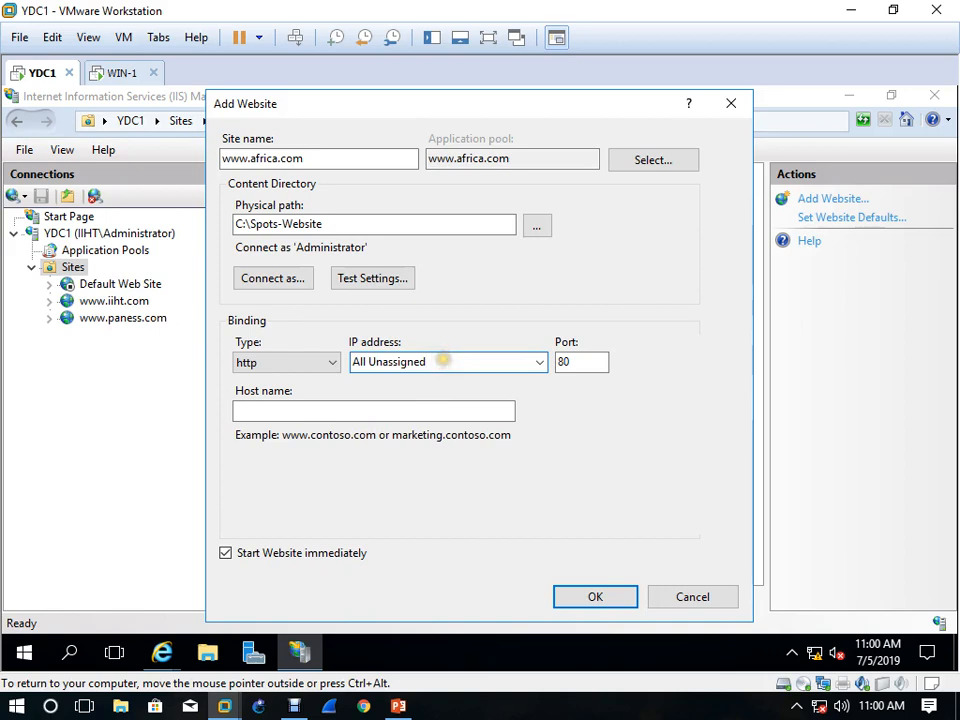
pyautogui.press('BackSpace')
pyautogui.press('BackSpace')
pyautogui.press('BackSpace')
pyautogui.press('BackSpace')
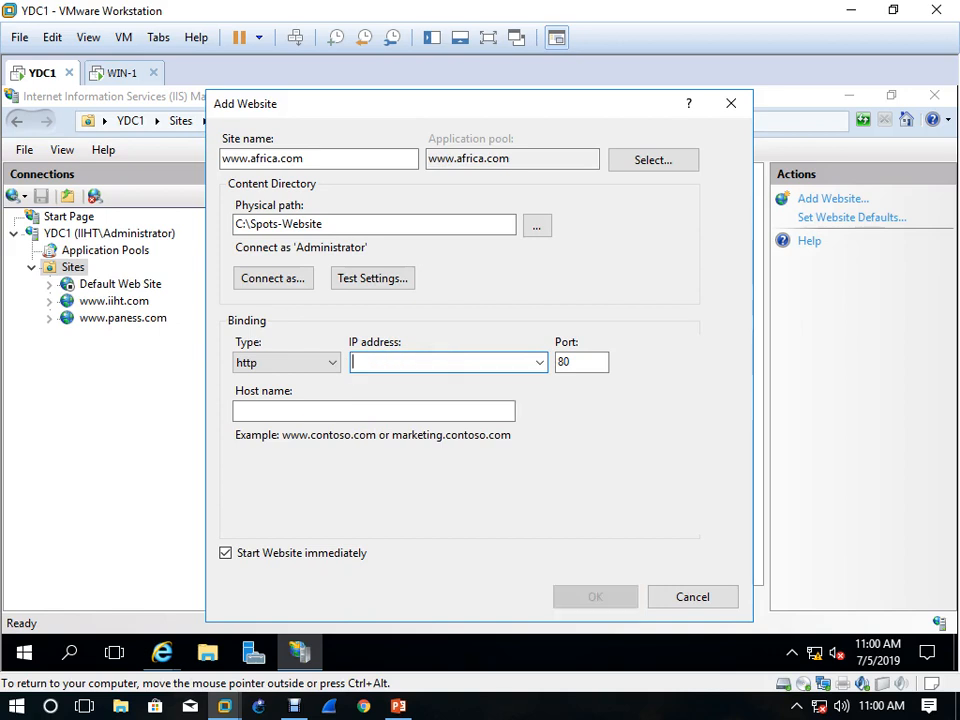
pyautogui.click(540, 362)
pyautogui.click(446, 410)
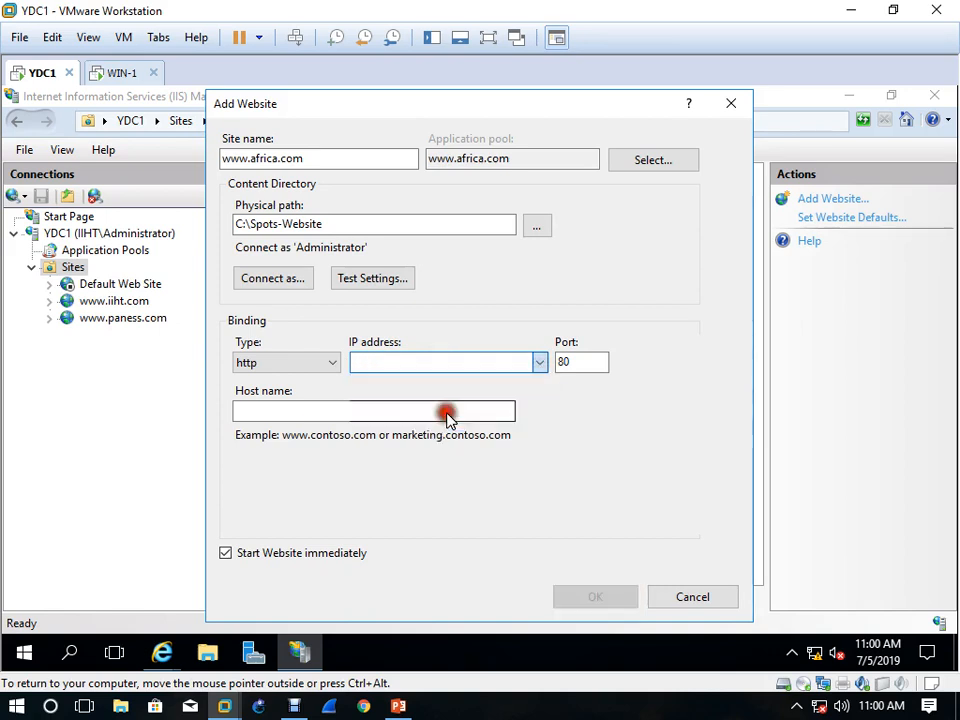
pyautogui.click(449, 361)
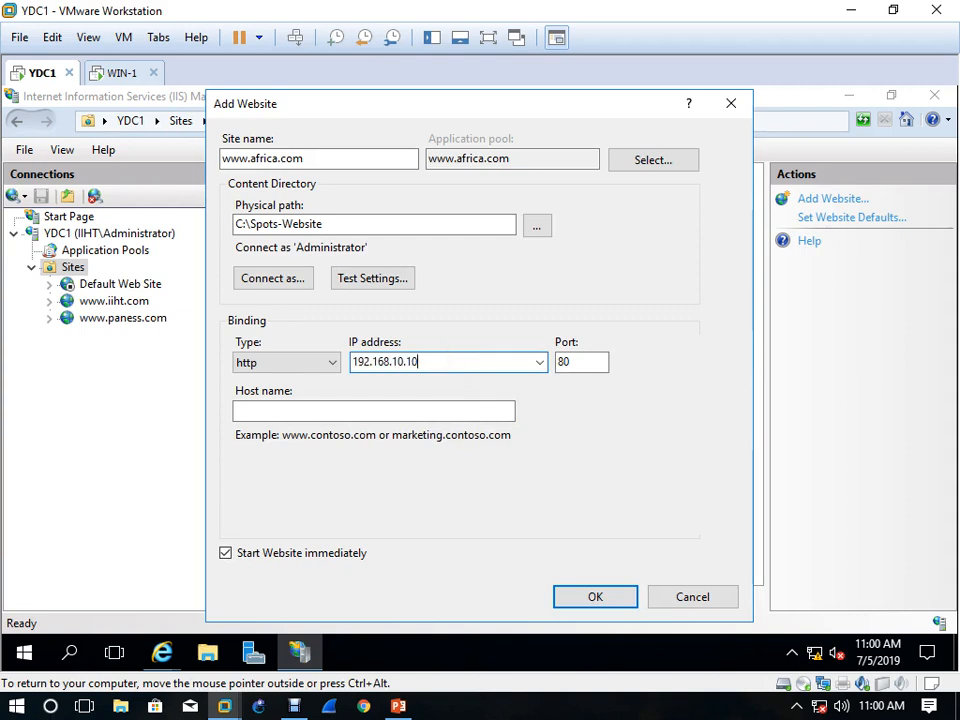
pyautogui.press('BackSpace')
pyautogui.write('2')
# Open DNS Manager from Server Manager, expand and refresh the Forward Lookup Zones, and minimize the console
pyautogui.click(362, 650)
pyautogui.click(299, 652)
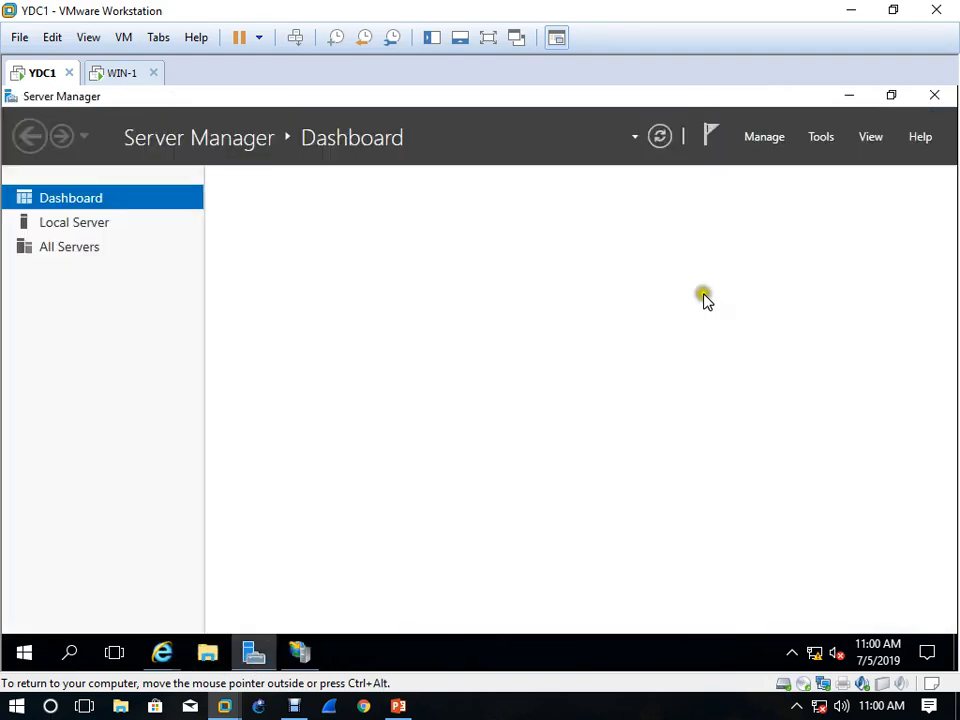
pyautogui.click(821, 136)
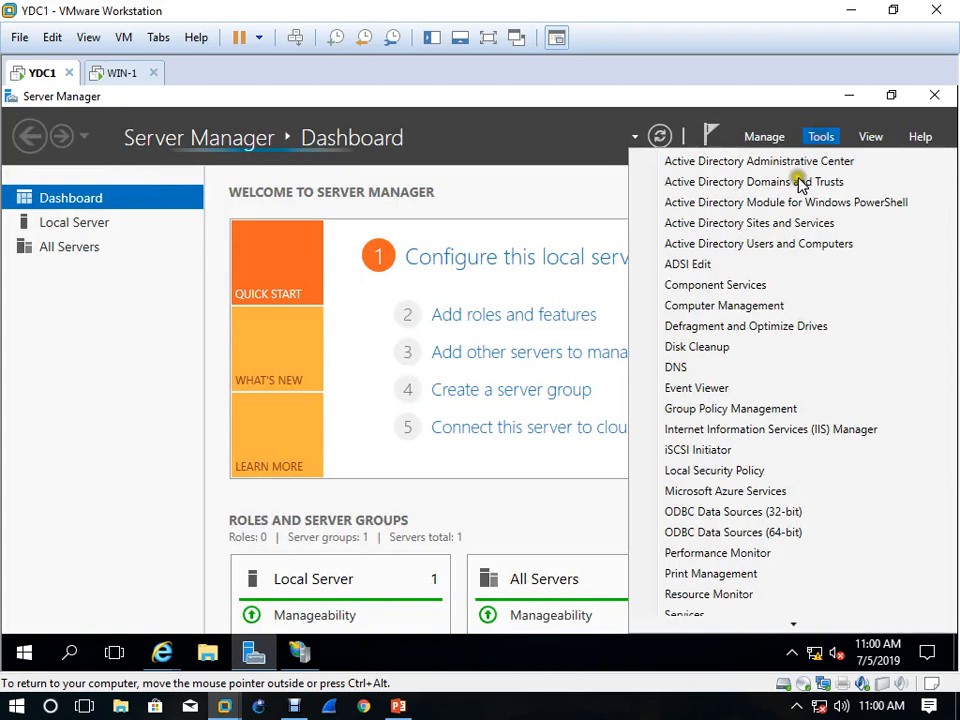
pyautogui.click(727, 366)
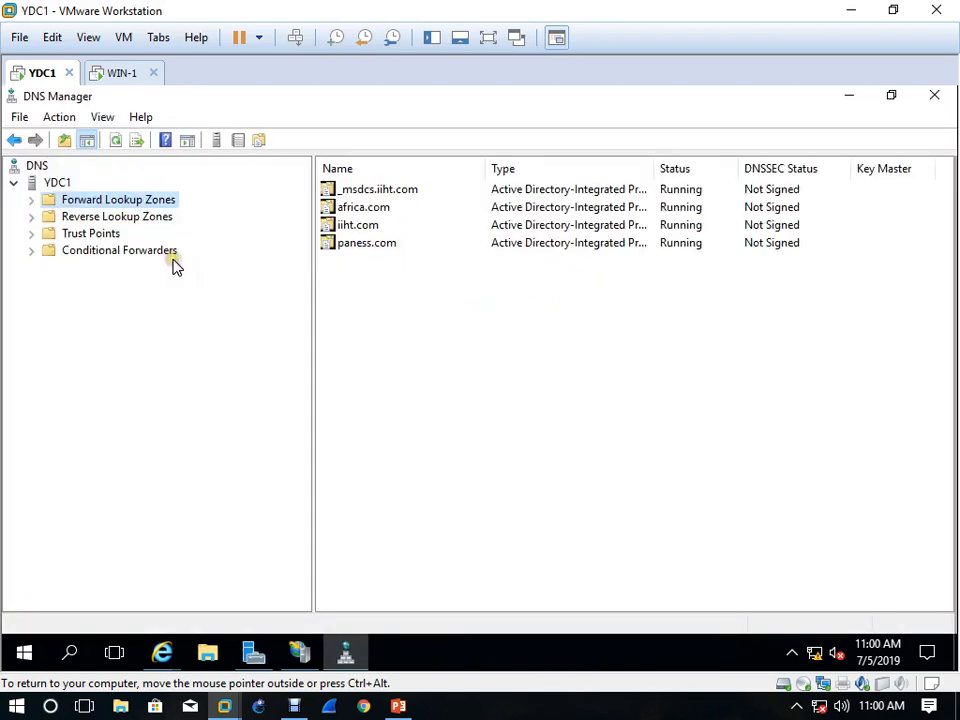
pyautogui.click(31, 200)
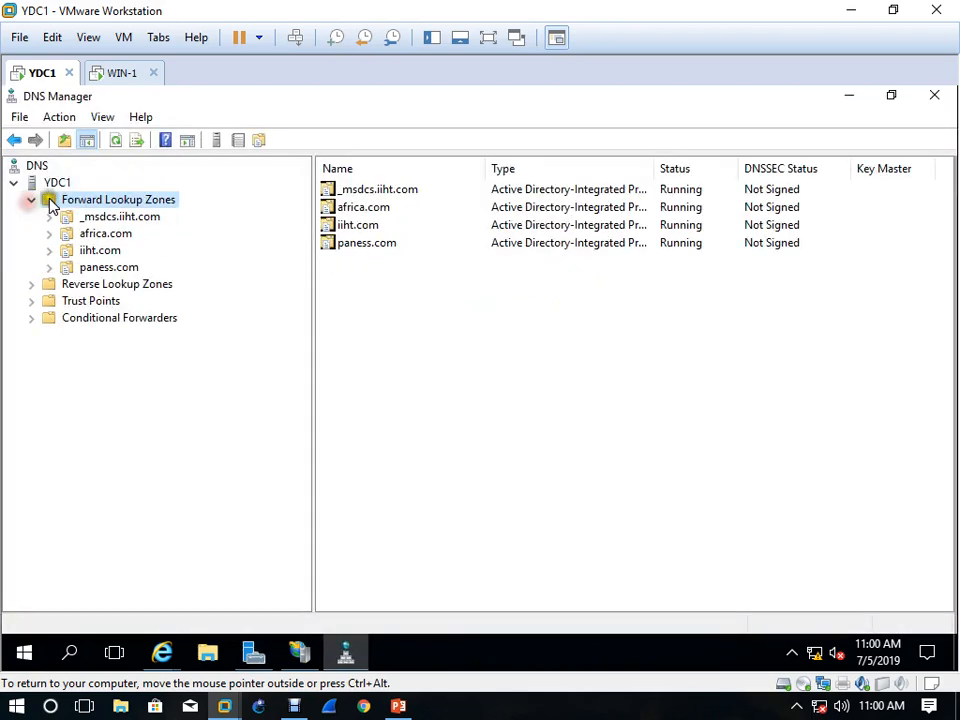
pyautogui.click(118, 141)
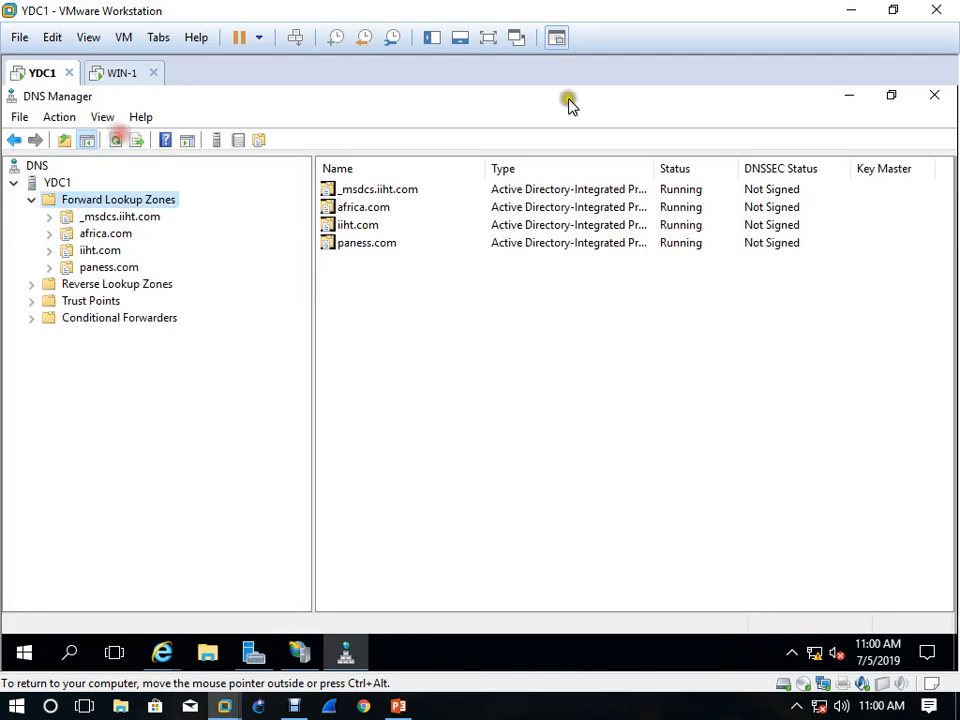
pyautogui.click(851, 101)
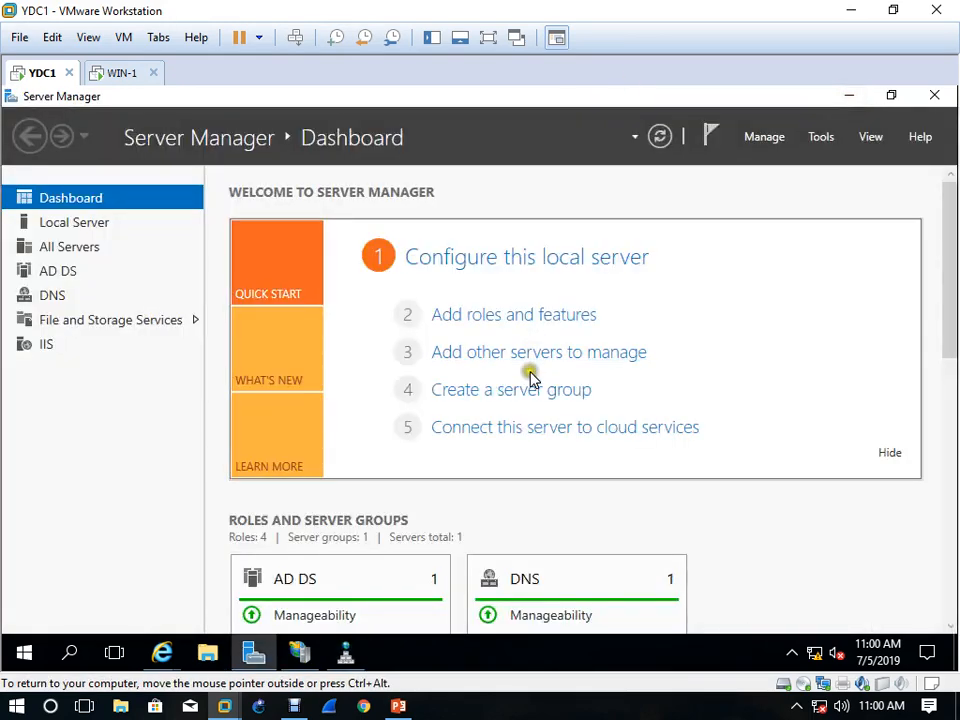
# Switch back to IIS Manager and recheck which IP addresses are offered for the website's binding
pyautogui.click(300, 653)
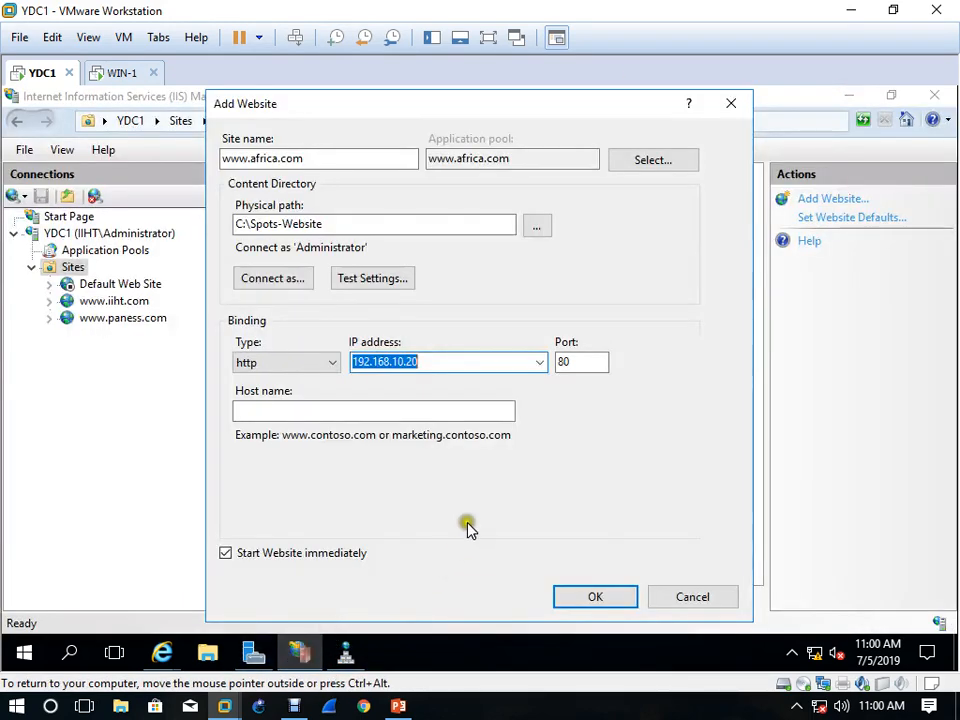
pyautogui.click(538, 364)
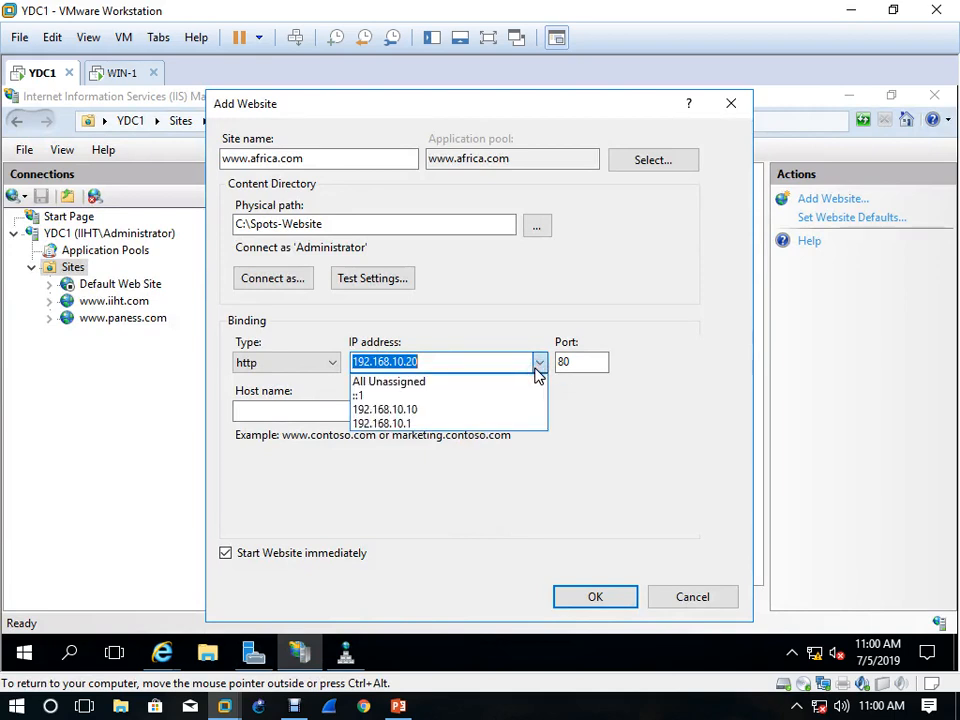
pyautogui.click(574, 495)
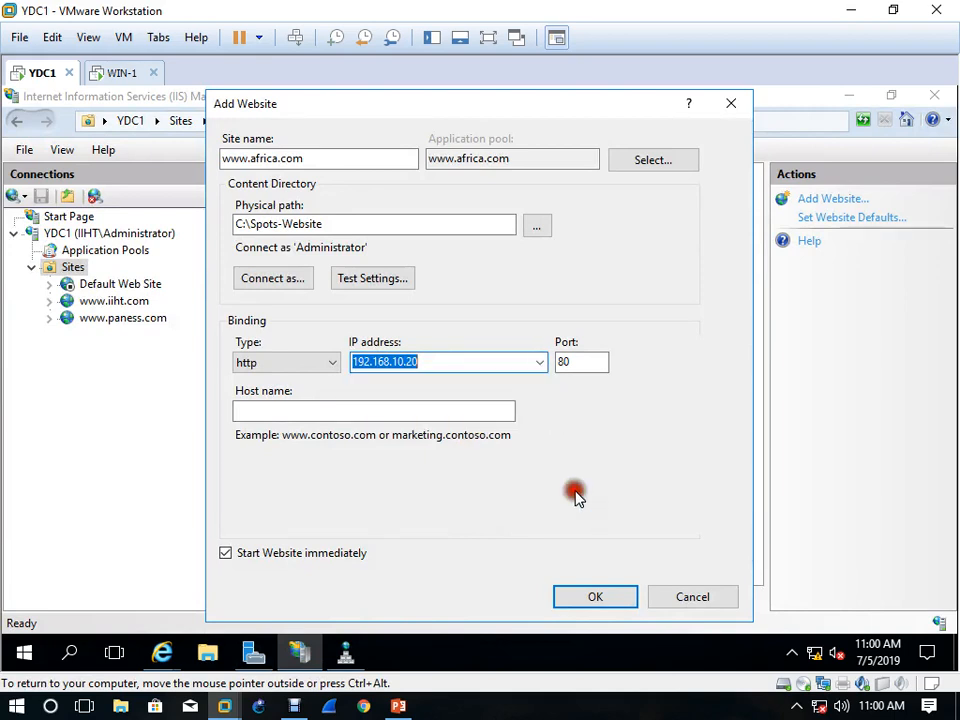
pyautogui.click(455, 393)
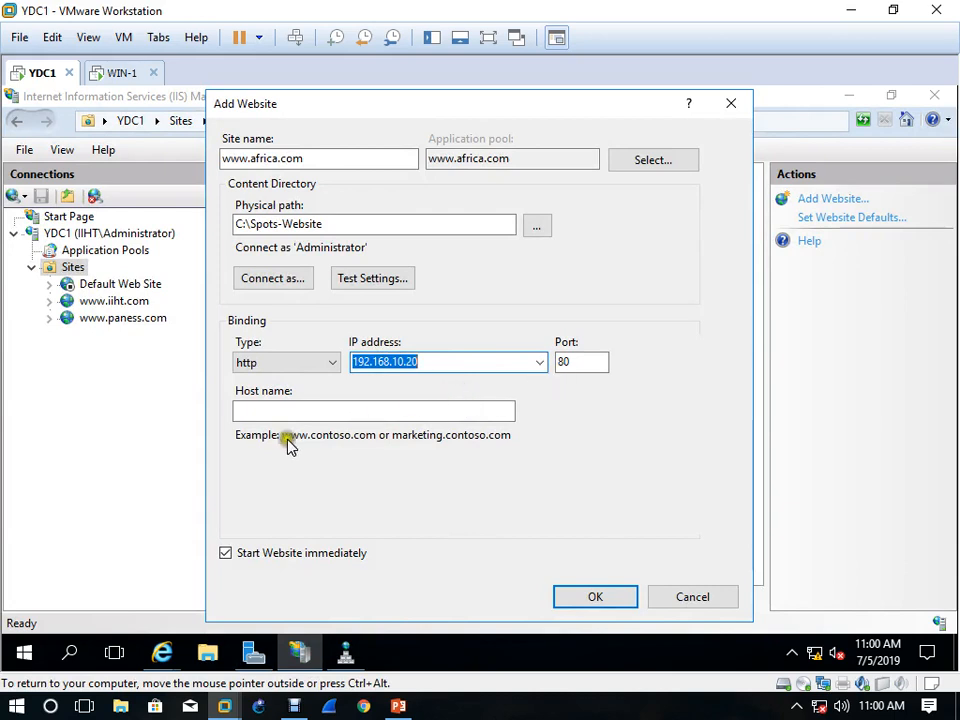
pyautogui.click(255, 412)
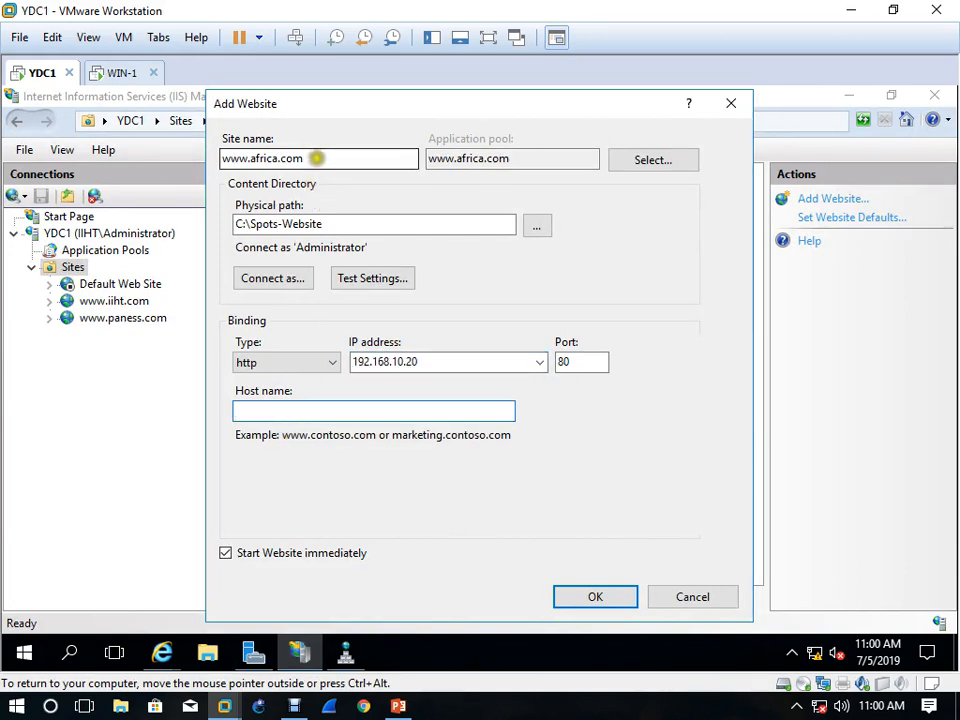
pyautogui.moveTo(316, 158); pyautogui.dragTo(160, 160)
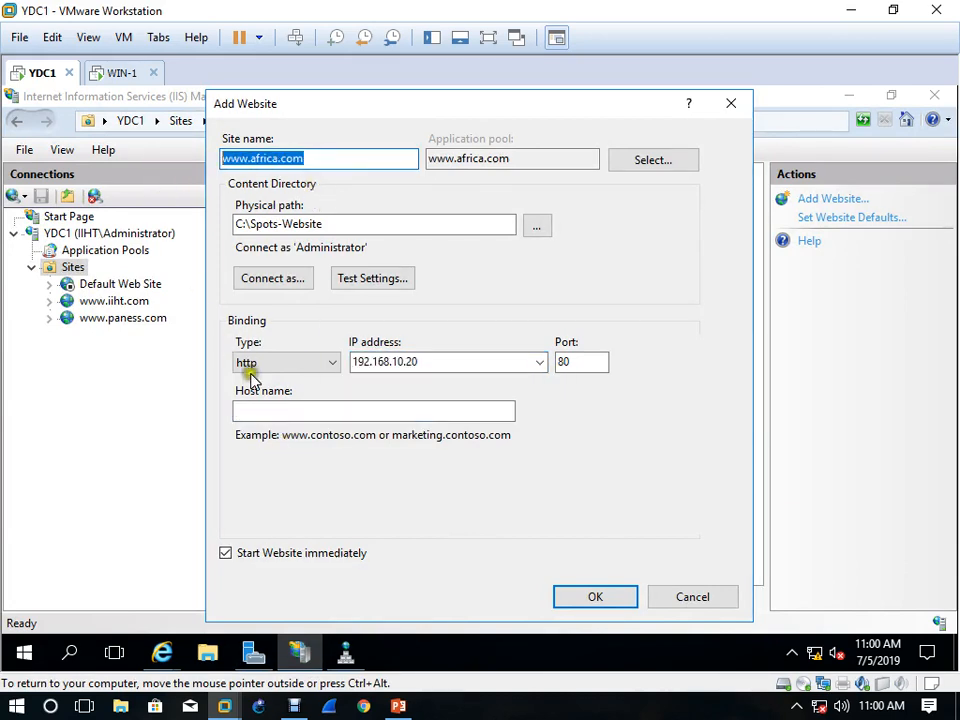
pyautogui.click(250, 412)
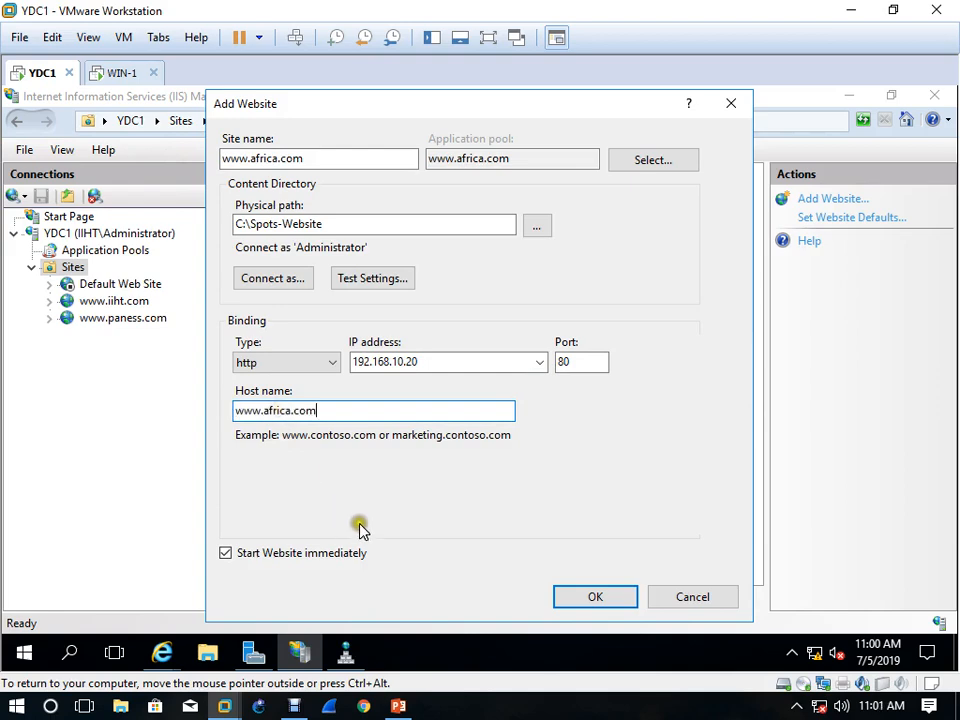
pyautogui.click(621, 604)
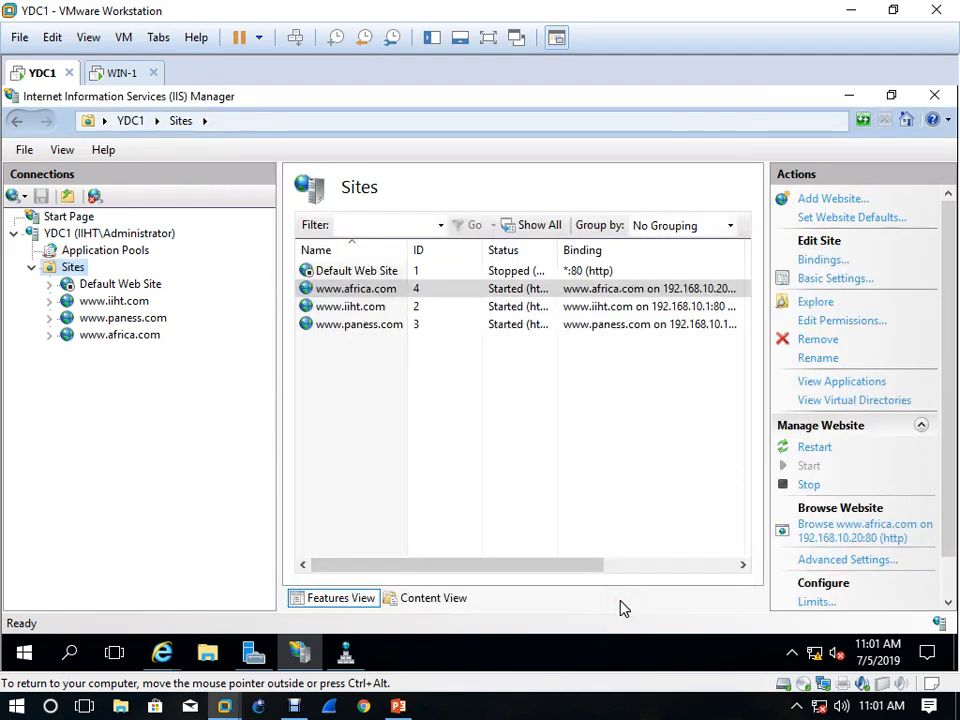
pyautogui.click(119, 339)
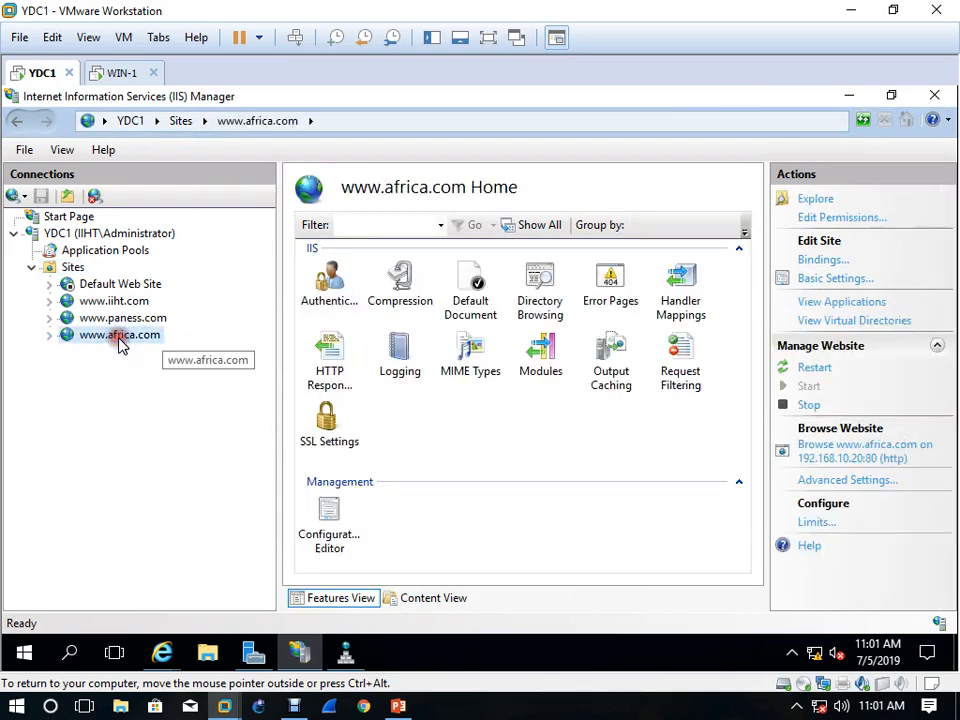
pyautogui.rightClick(119, 343)
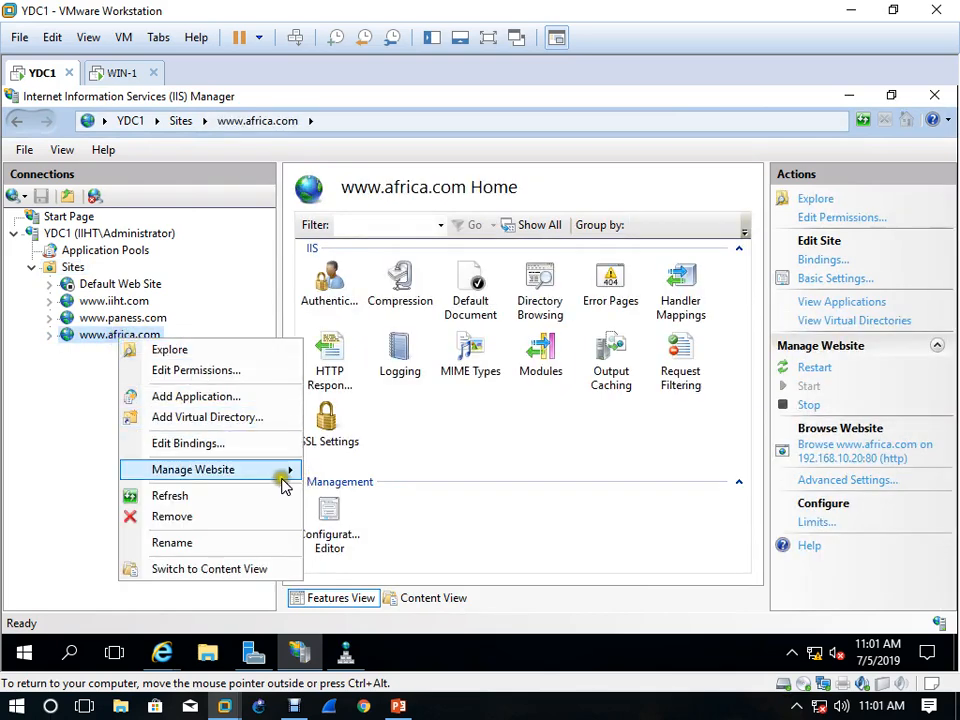
pyautogui.moveTo(281, 471)
pyautogui.click(355, 474)
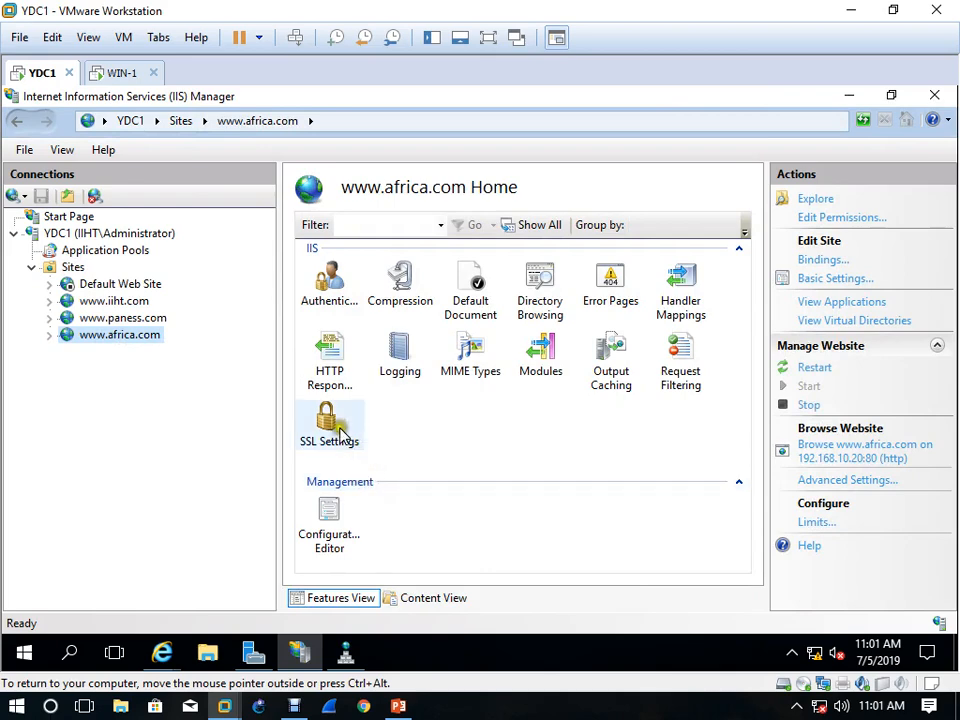
pyautogui.rightClick(137, 342)
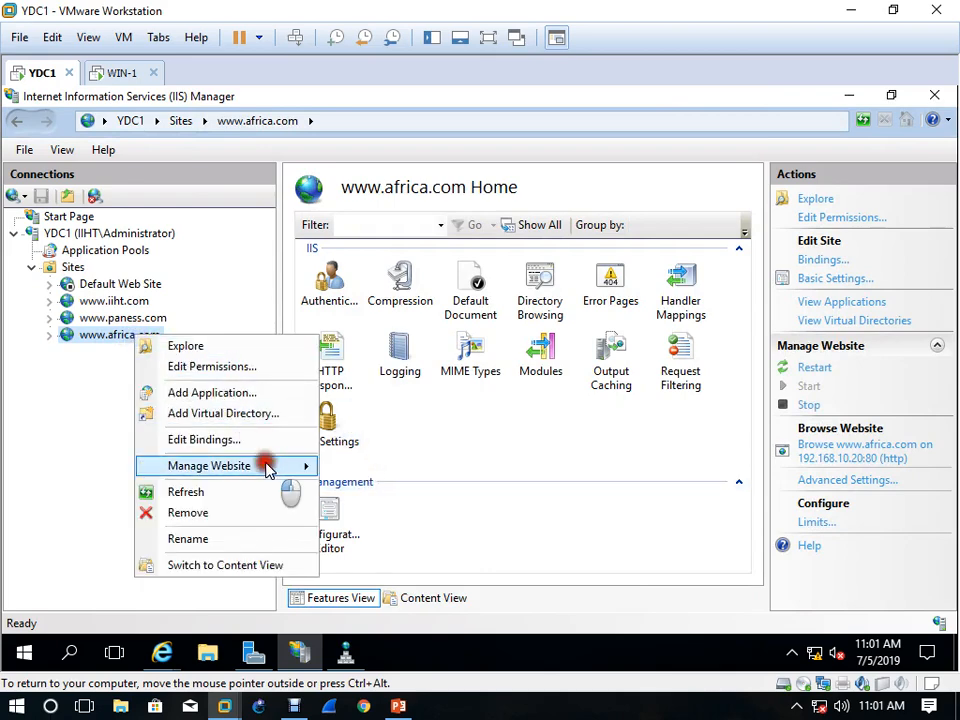
pyautogui.moveTo(266, 466)
pyautogui.click(388, 538)
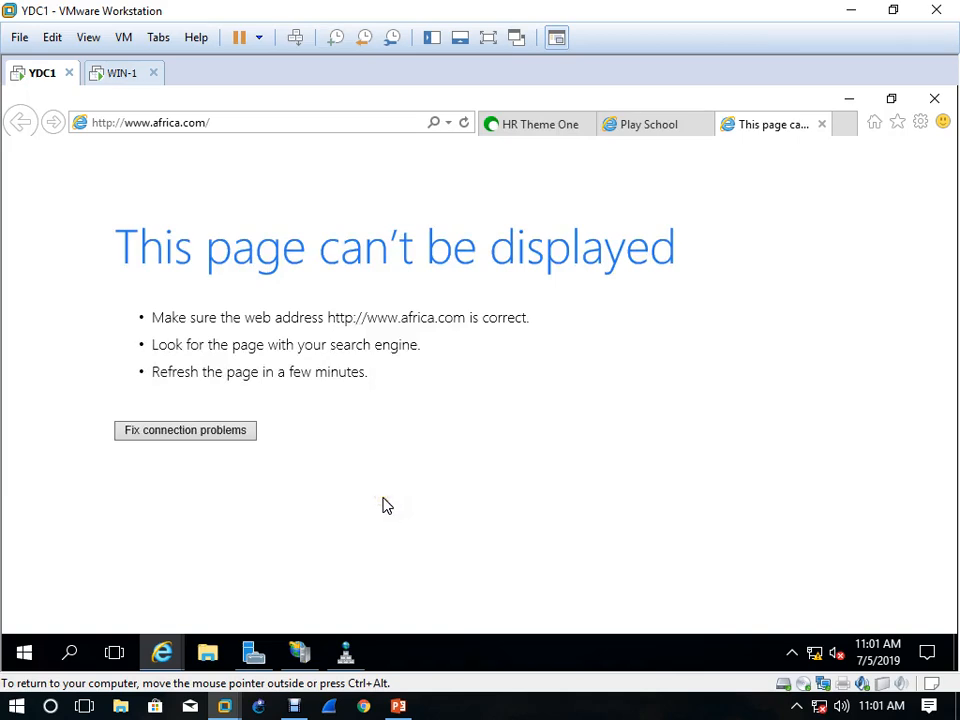
pyautogui.click(122, 73)
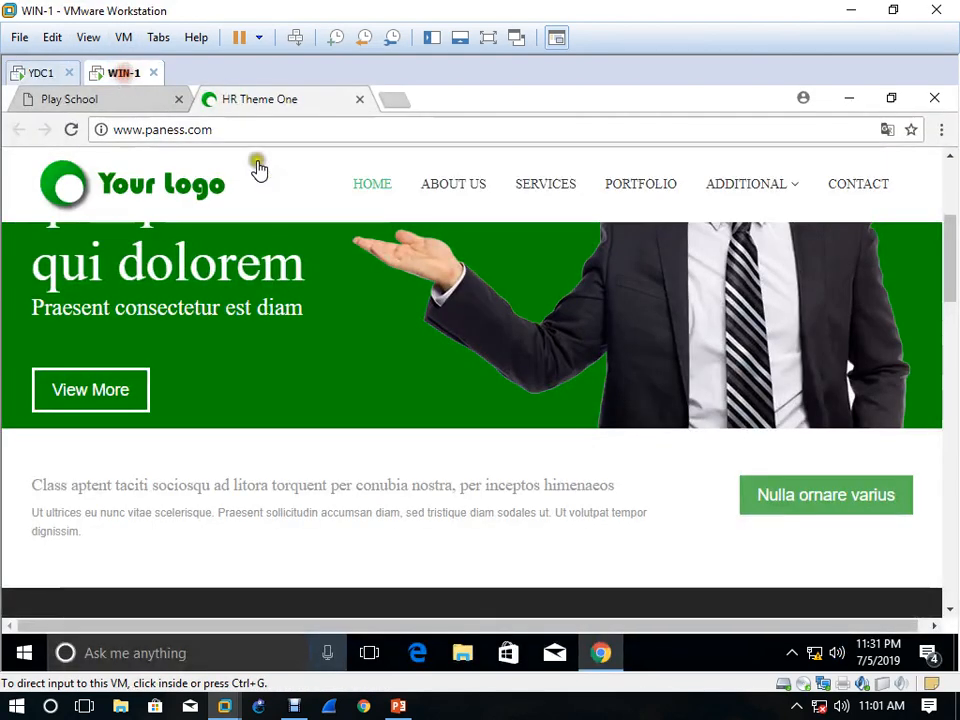
pyautogui.click(394, 100)
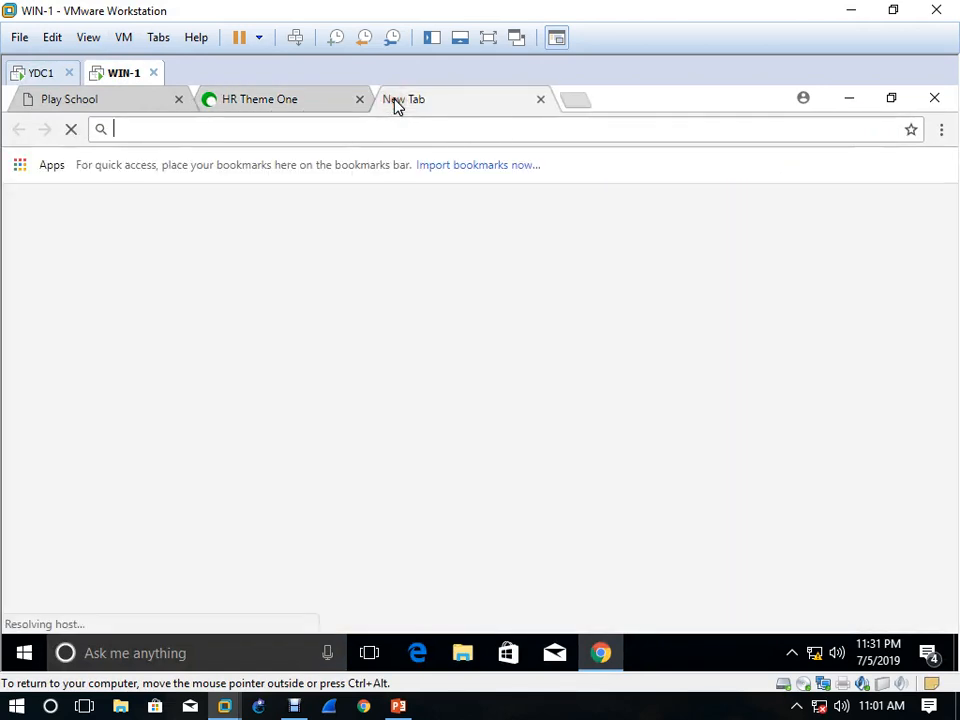
pyautogui.write('www')
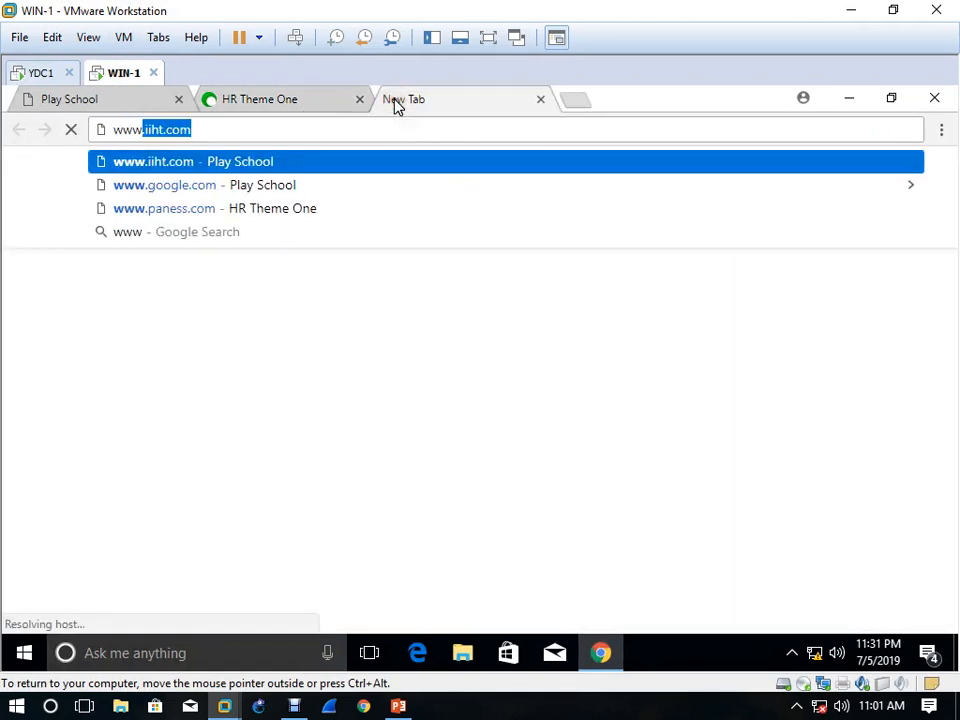
pyautogui.write('.a')
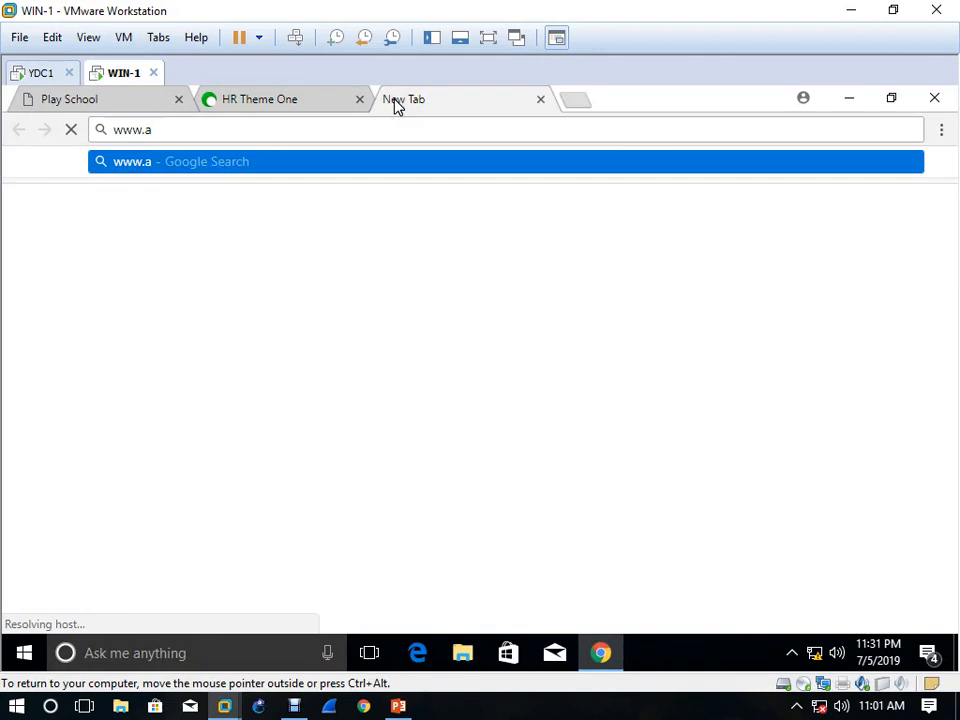
pyautogui.write('fr')
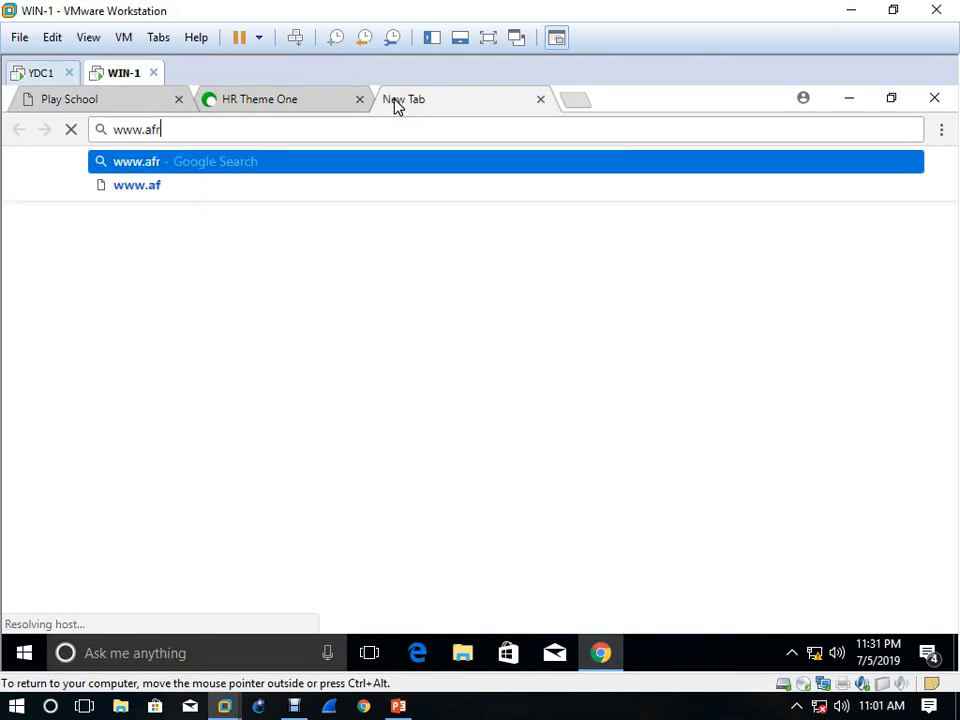
pyautogui.write('ica.com')
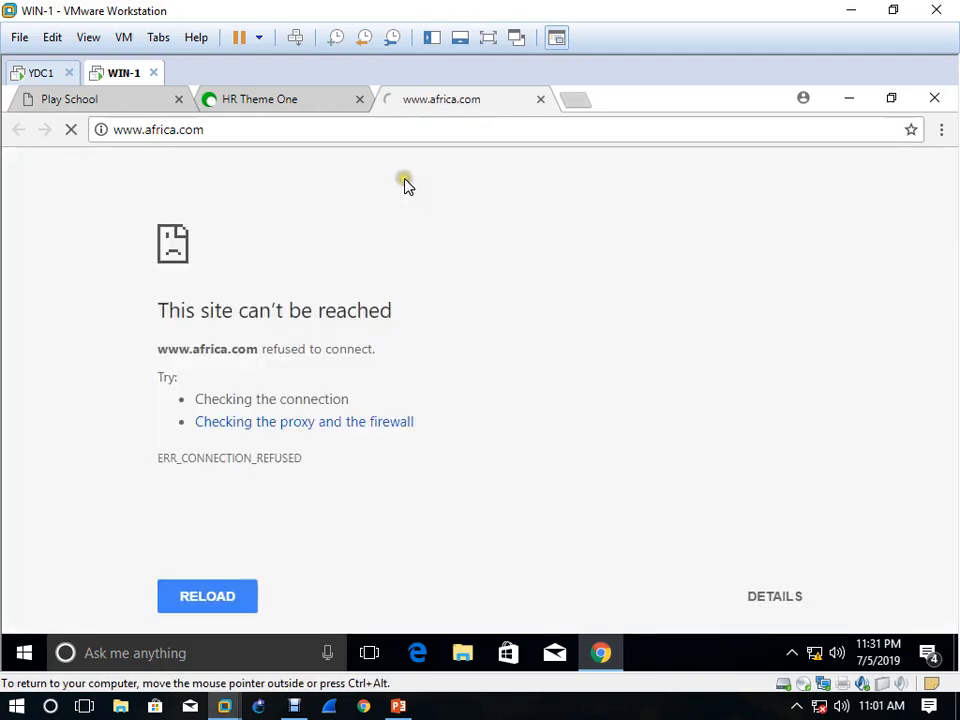
pyautogui.click(40, 73)
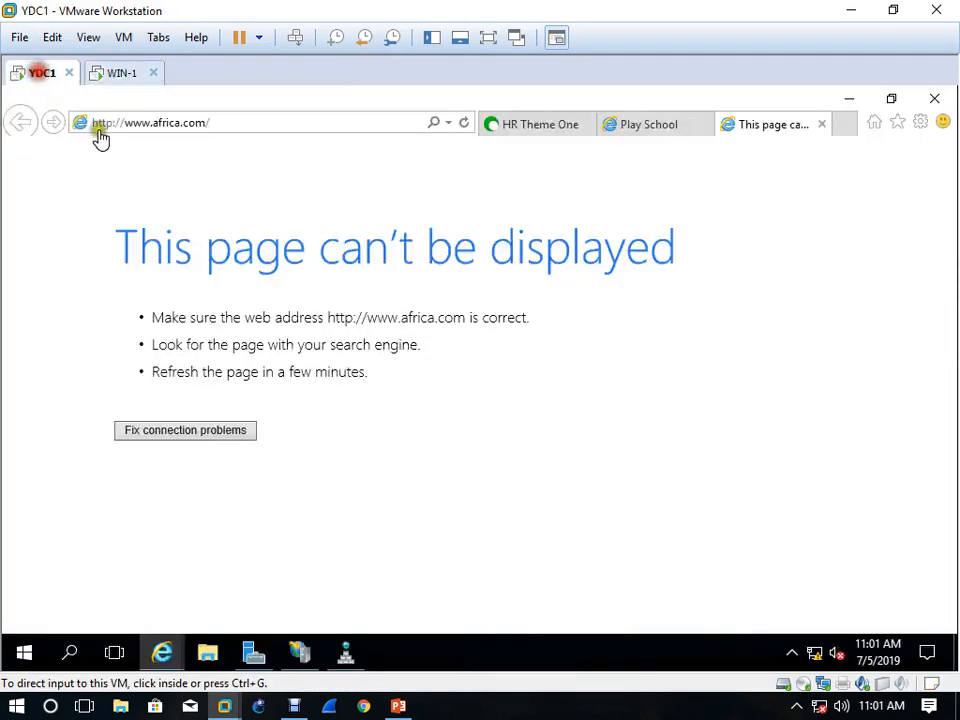
pyautogui.click(300, 653)
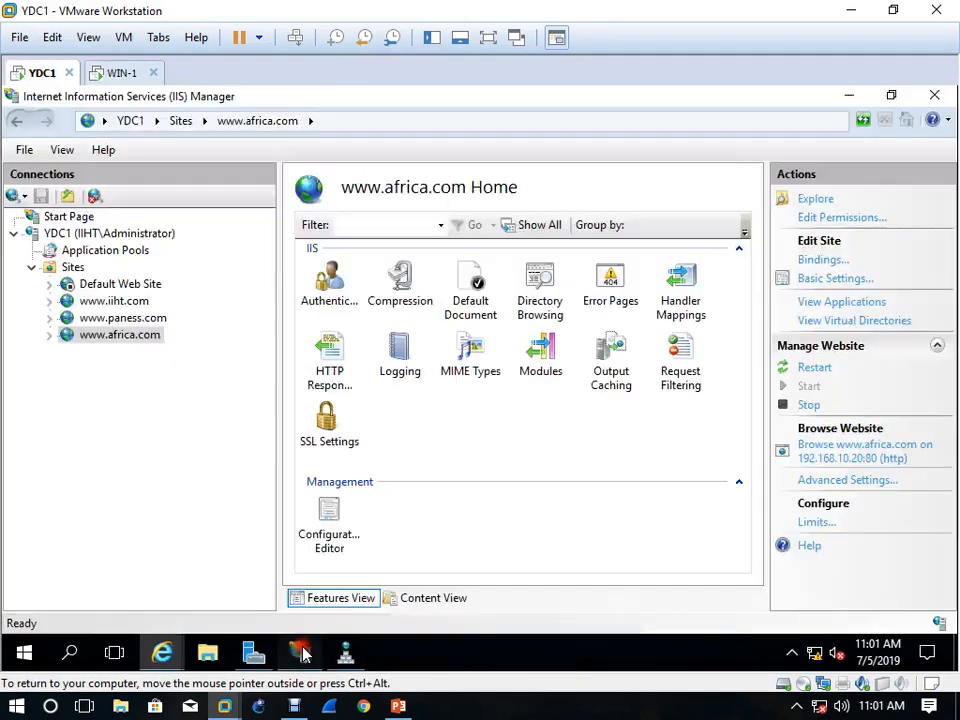
pyautogui.rightClick(116, 336)
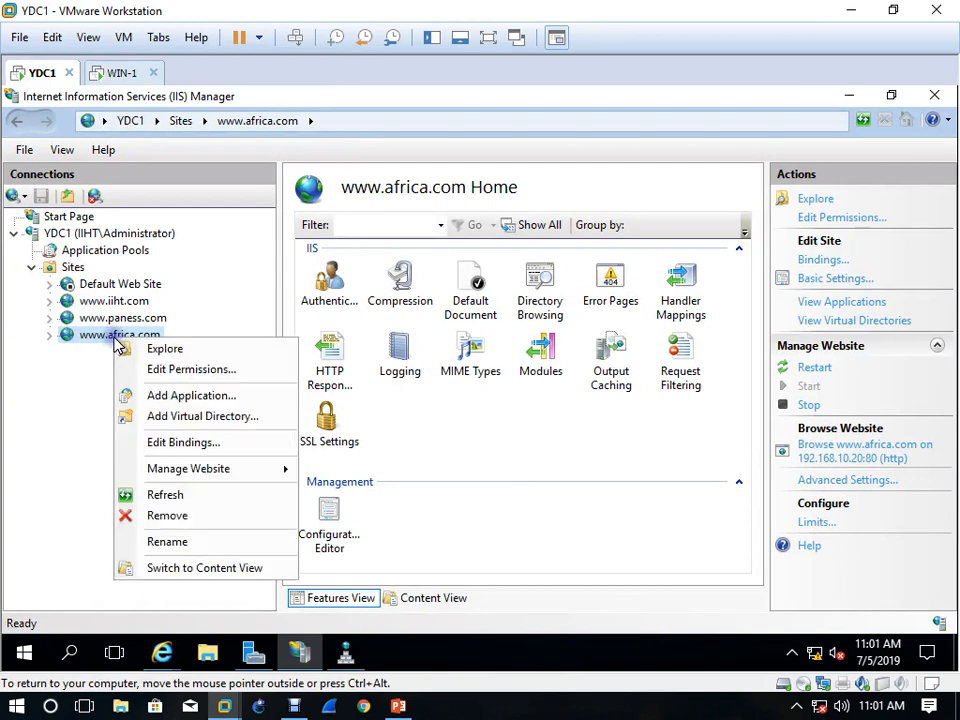
pyautogui.click(199, 516)
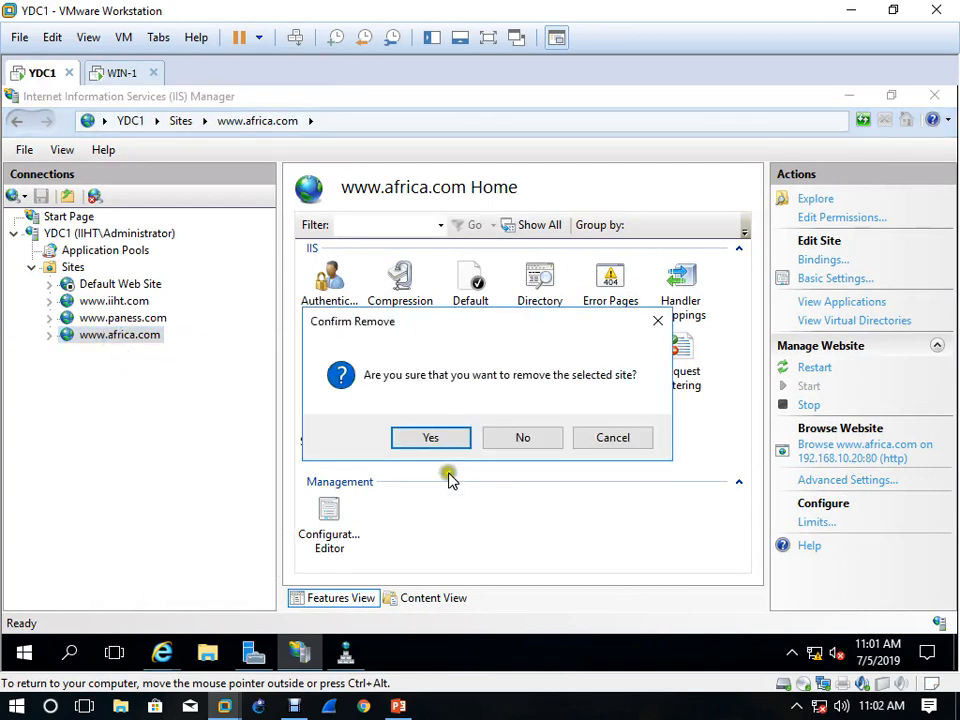
pyautogui.click(435, 436)
pyautogui.rightClick(75, 268)
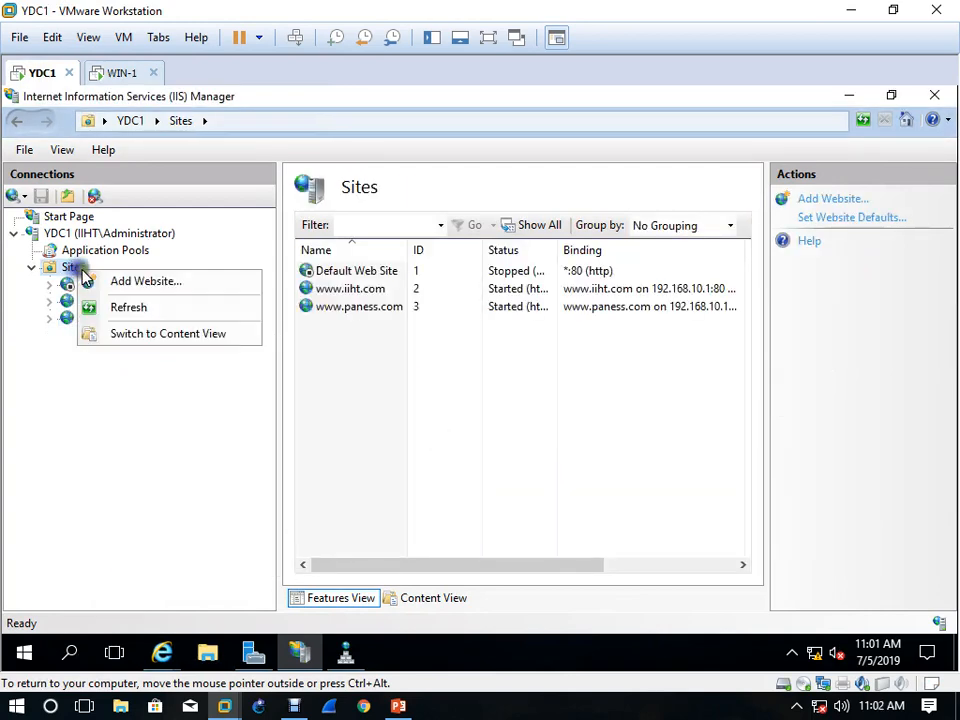
pyautogui.click(174, 284)
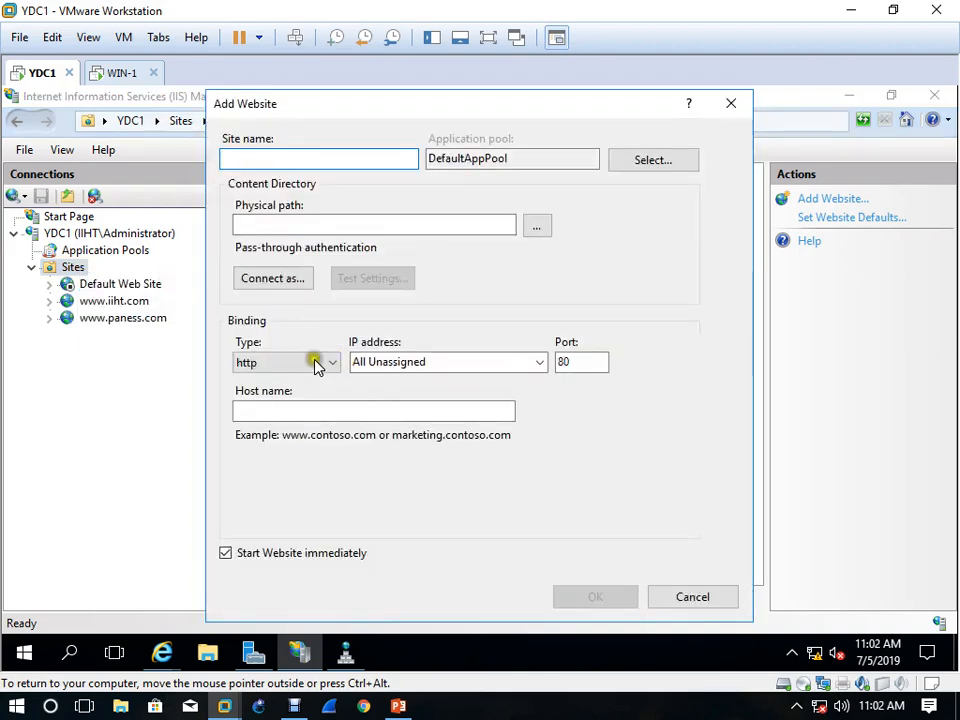
pyautogui.click(690, 596)
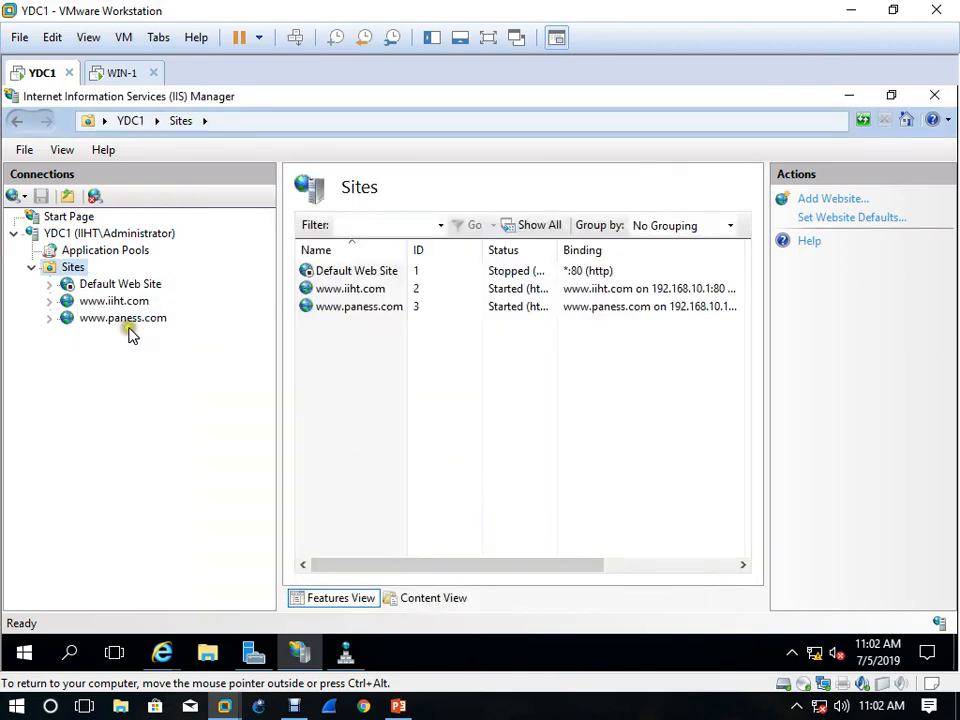
pyautogui.click(80, 270)
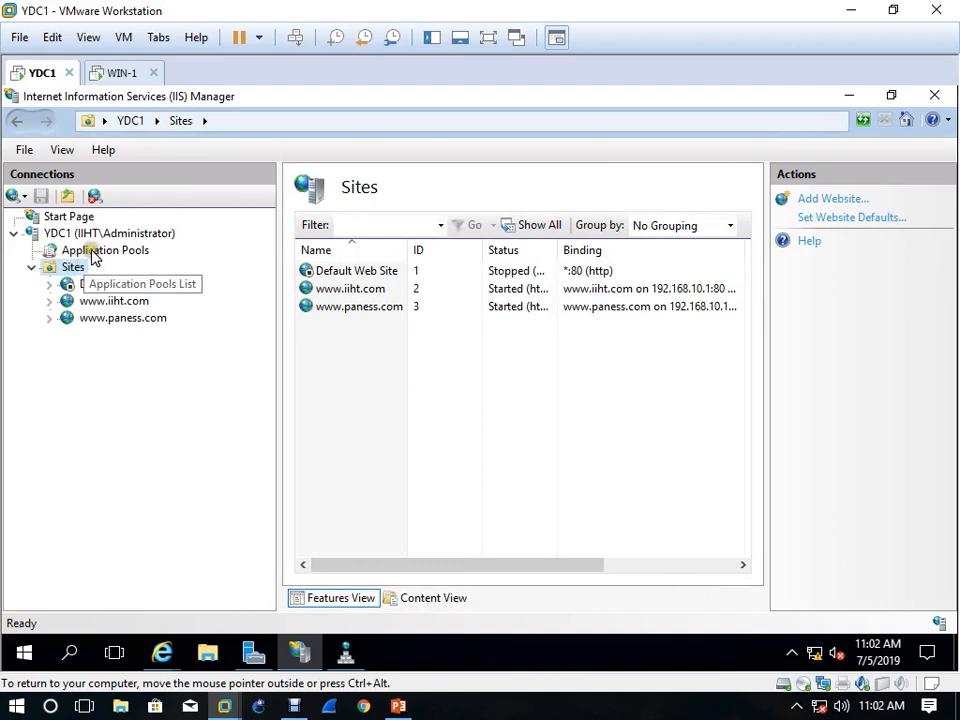
pyautogui.click(95, 255)
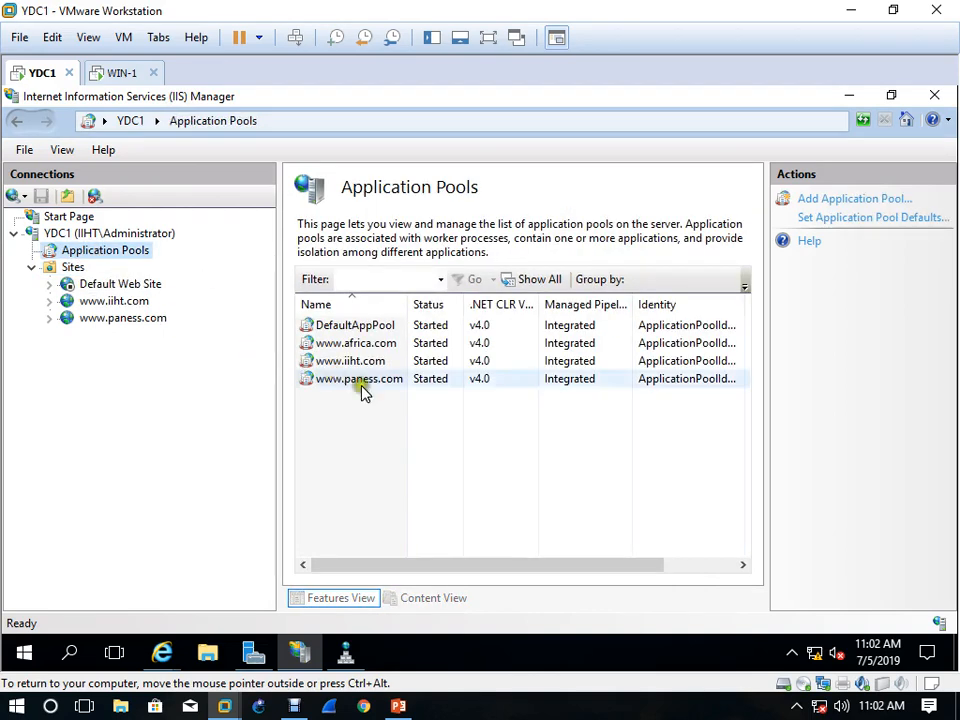
pyautogui.click(365, 345)
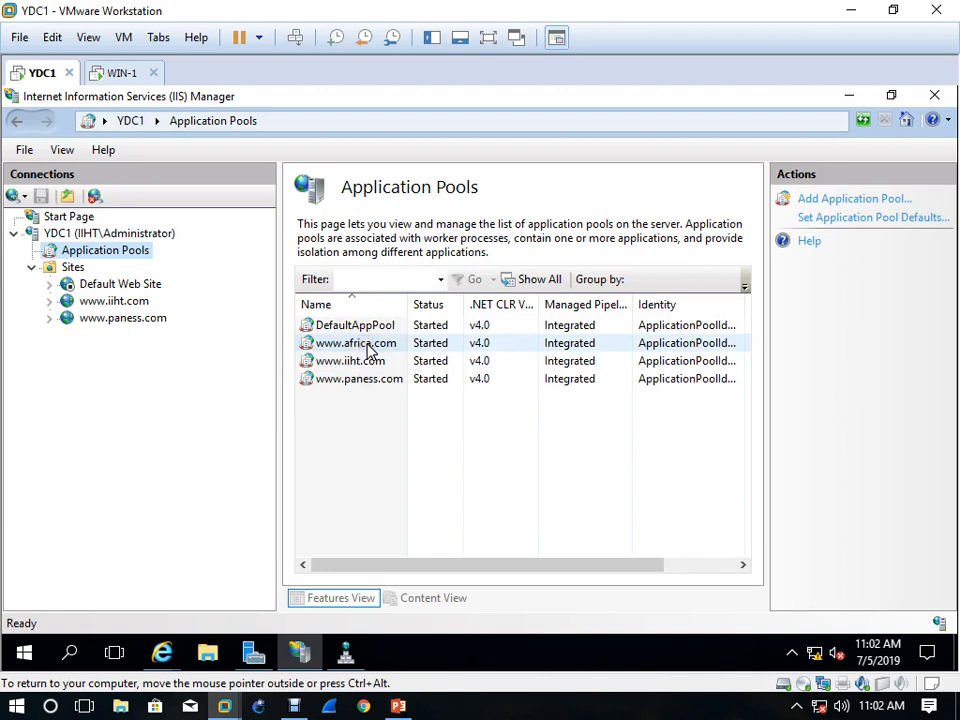
pyautogui.click(387, 345)
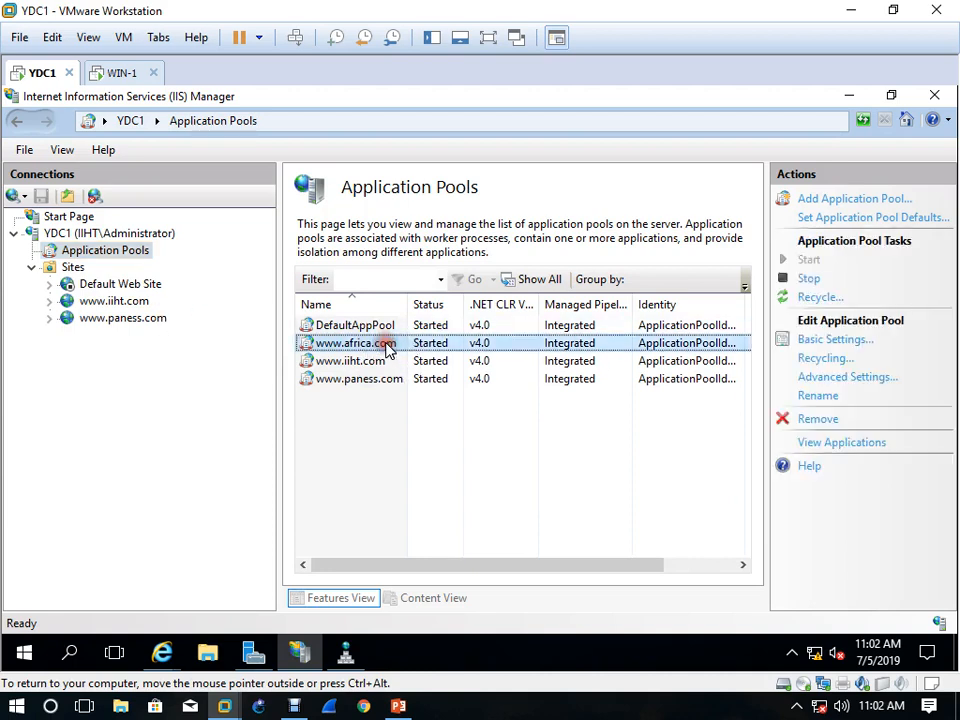
pyautogui.click(828, 420)
pyautogui.click(465, 434)
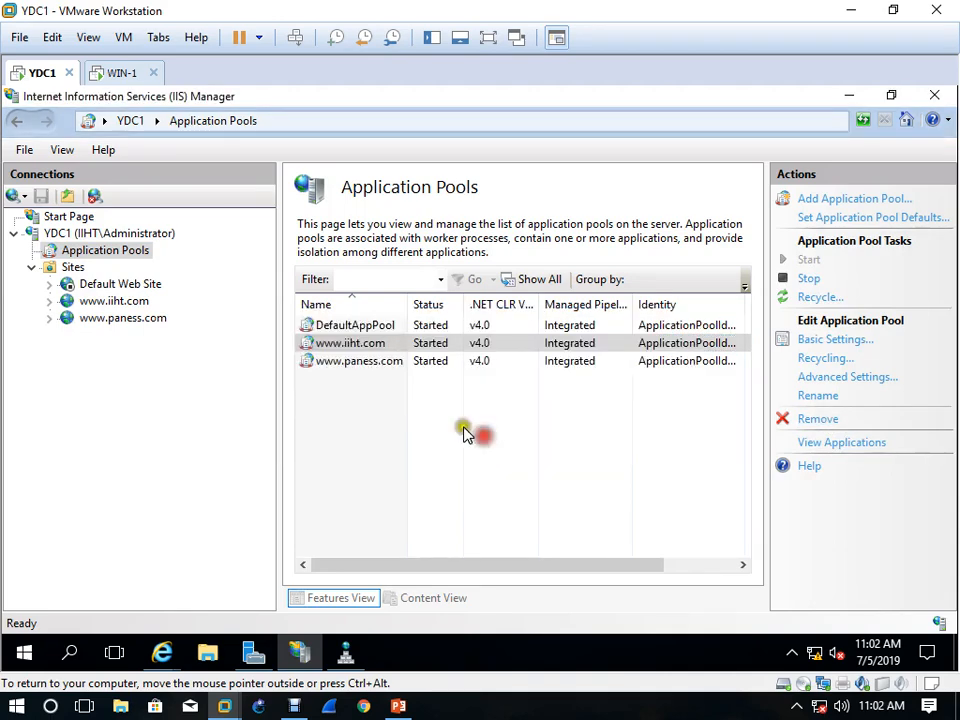
# Begin adding a new website and check which IP addresses its http binding offers
pyautogui.click(72, 268)
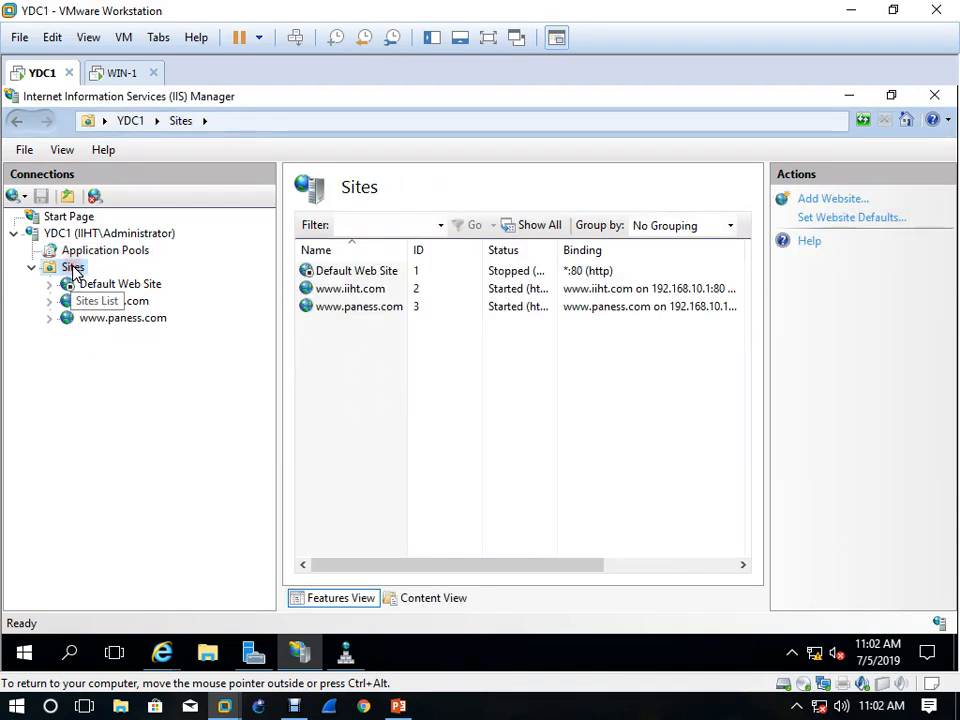
pyautogui.rightClick(72, 268)
pyautogui.click(152, 283)
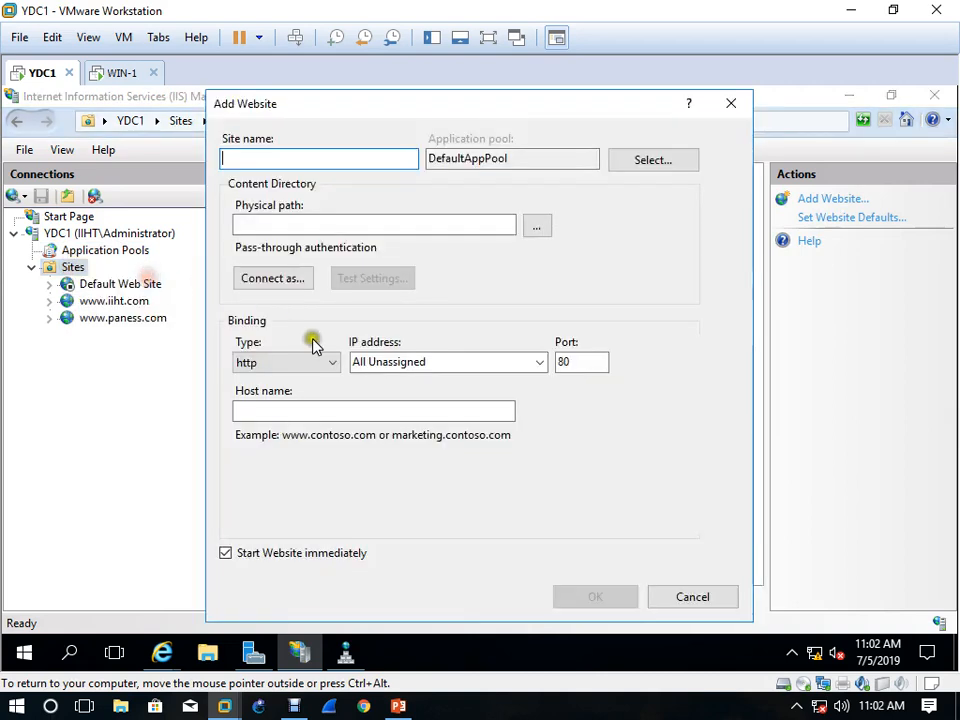
pyautogui.click(540, 362)
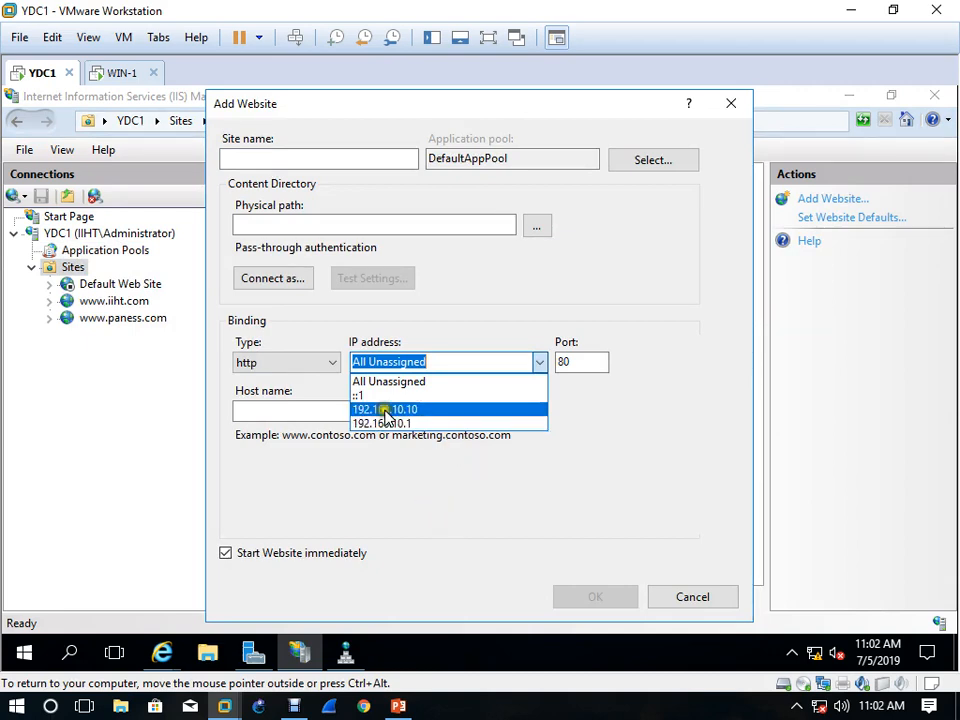
pyautogui.click(431, 502)
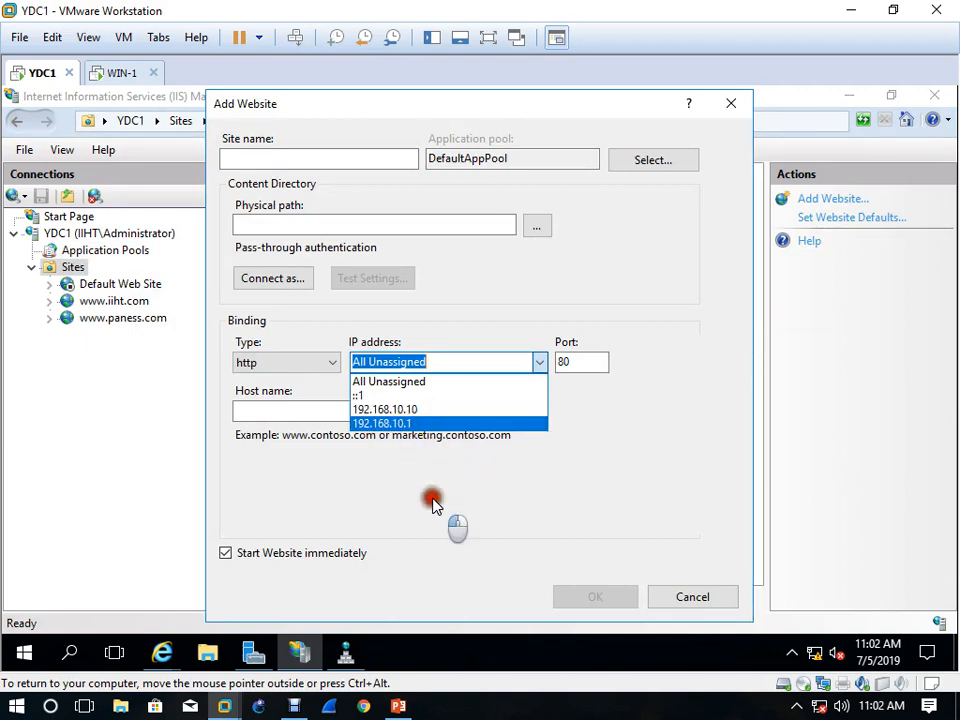
# Check the IPv4 addresses assigned to Ethernet0 in its network connection details, then close the details and status windows
pyautogui.click(814, 653)
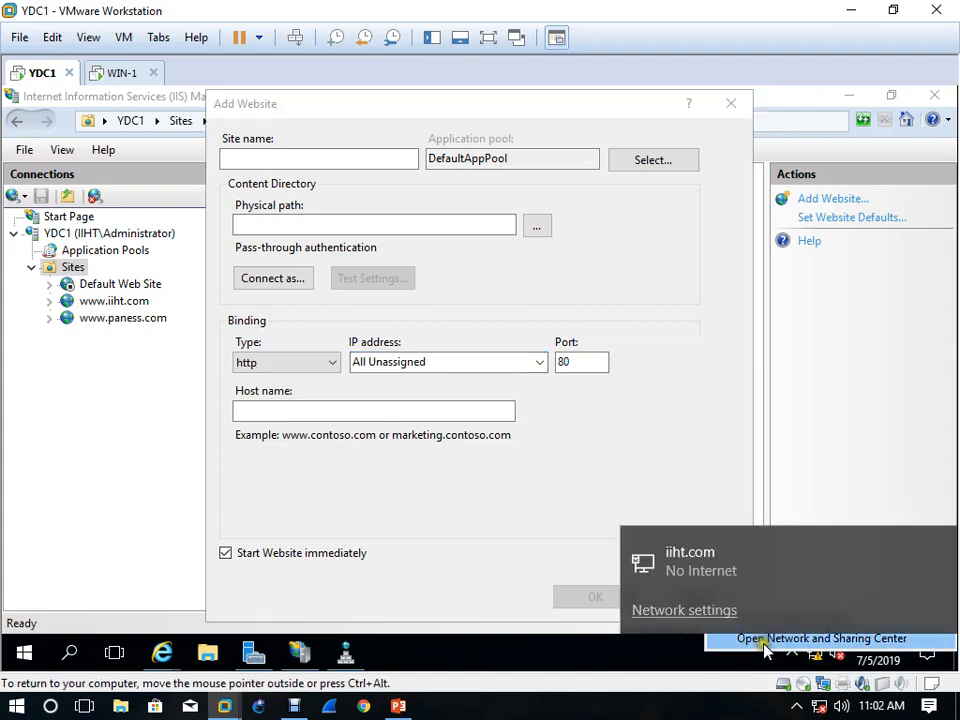
pyautogui.click(798, 638)
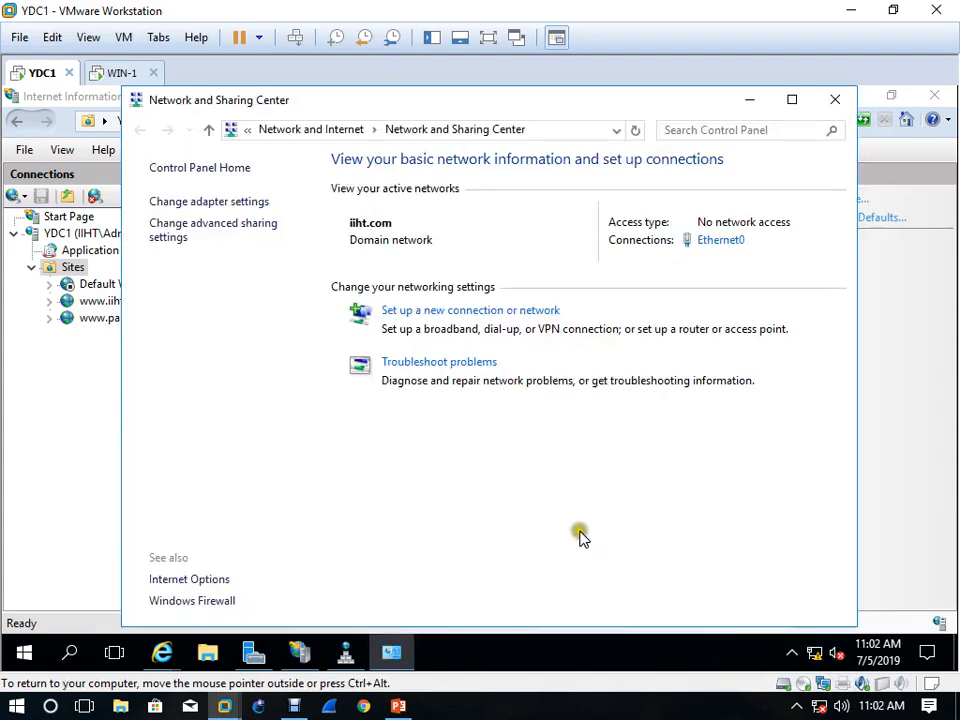
pyautogui.click(720, 242)
pyautogui.click(378, 360)
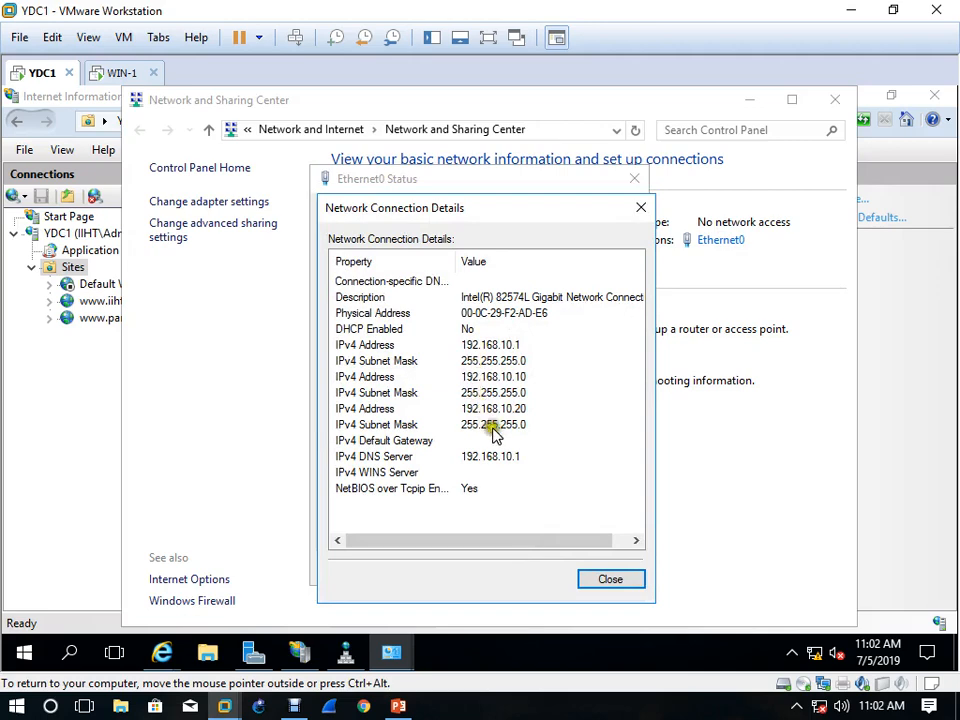
pyautogui.click(612, 578)
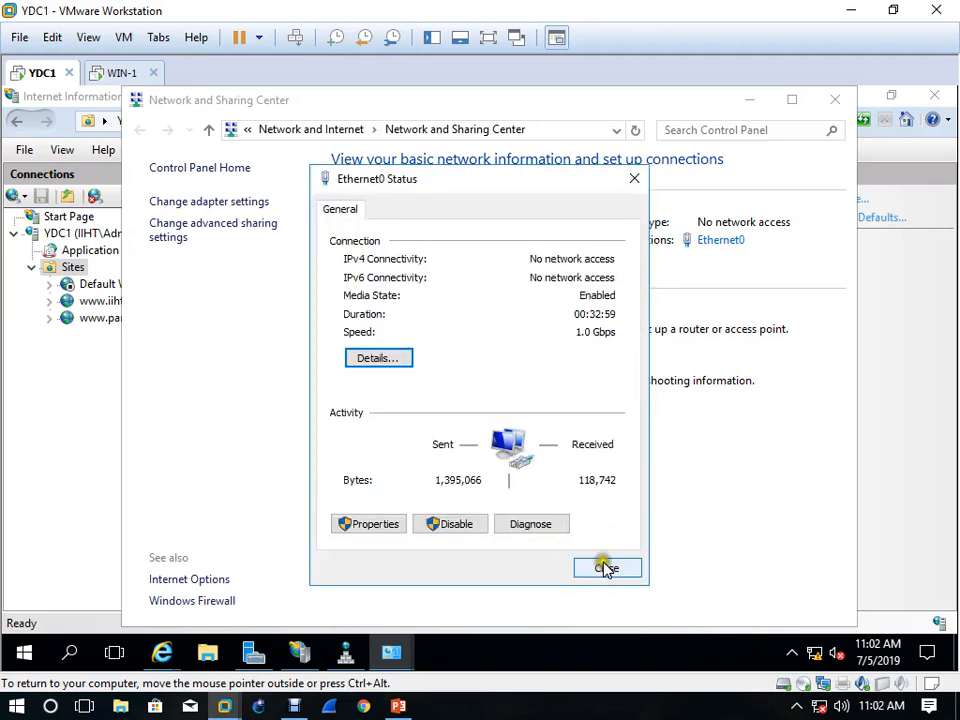
pyautogui.click(606, 569)
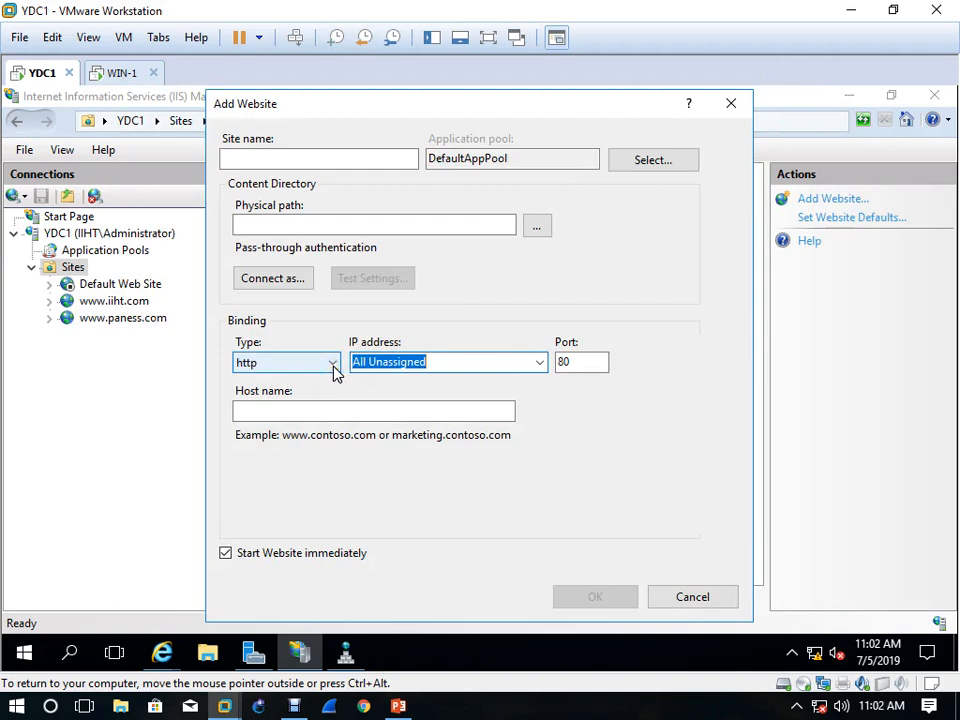
# Recheck the binding's available IP addresses and cancel the new website without creating it
pyautogui.click(540, 362)
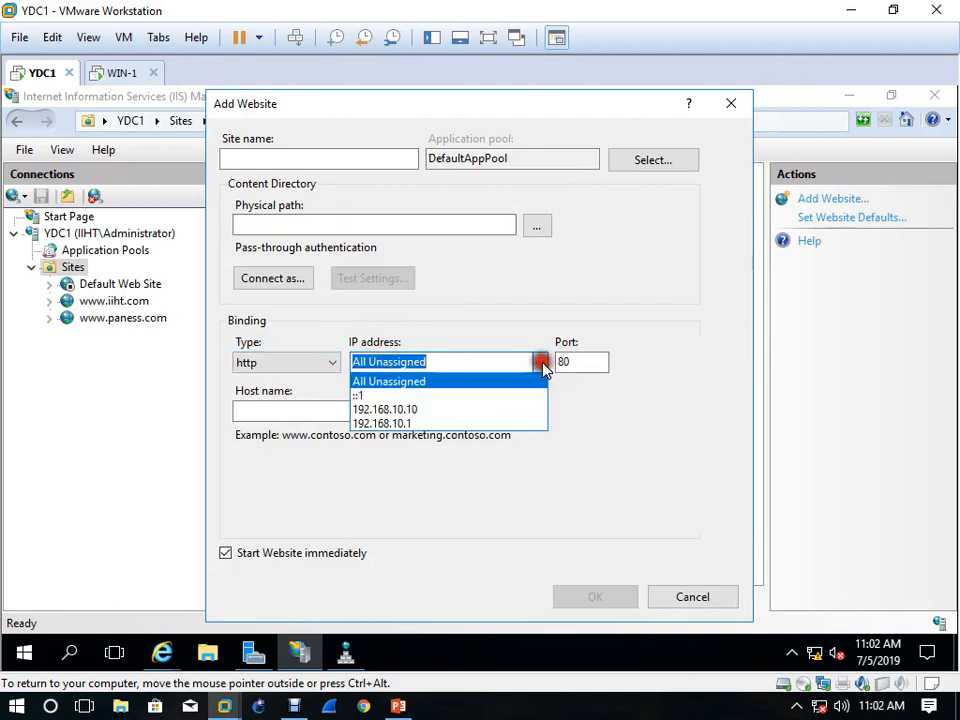
pyautogui.click(418, 494)
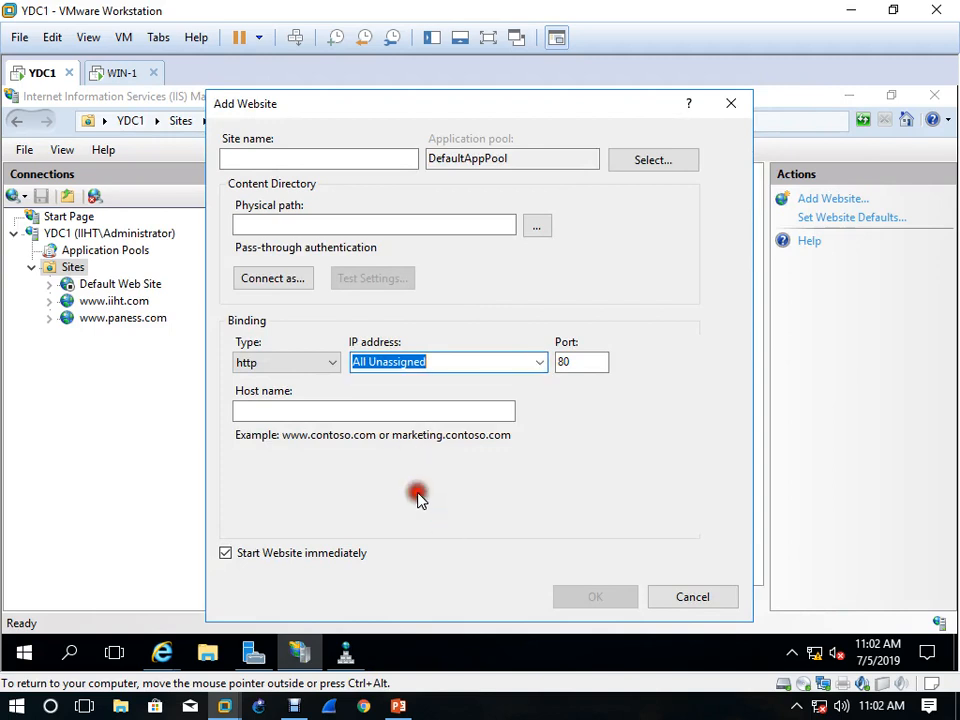
pyautogui.click(540, 362)
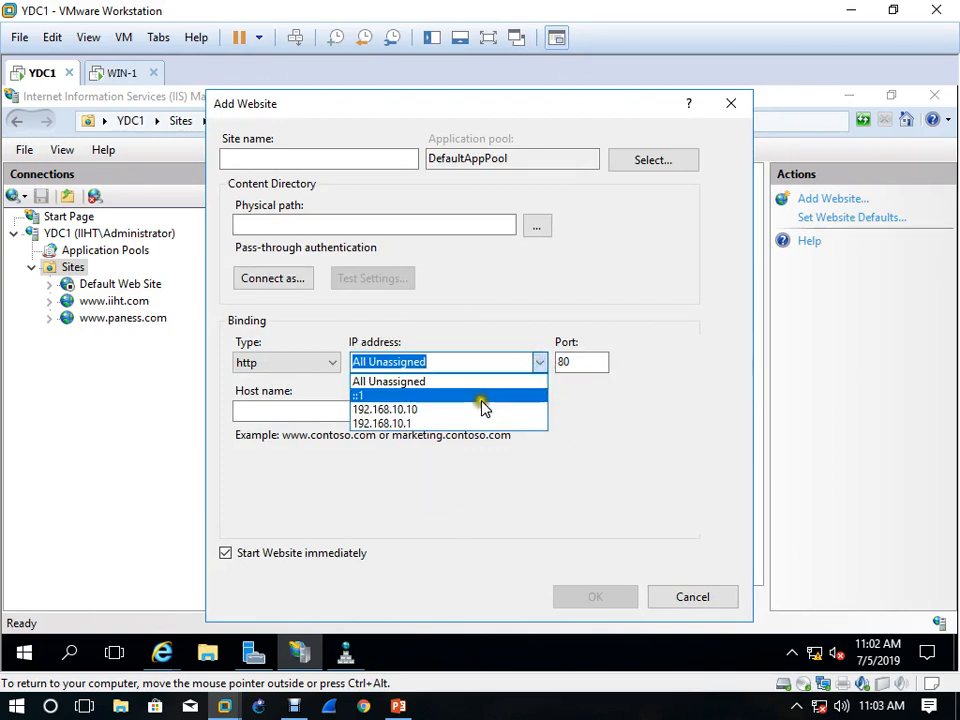
pyautogui.click(466, 447)
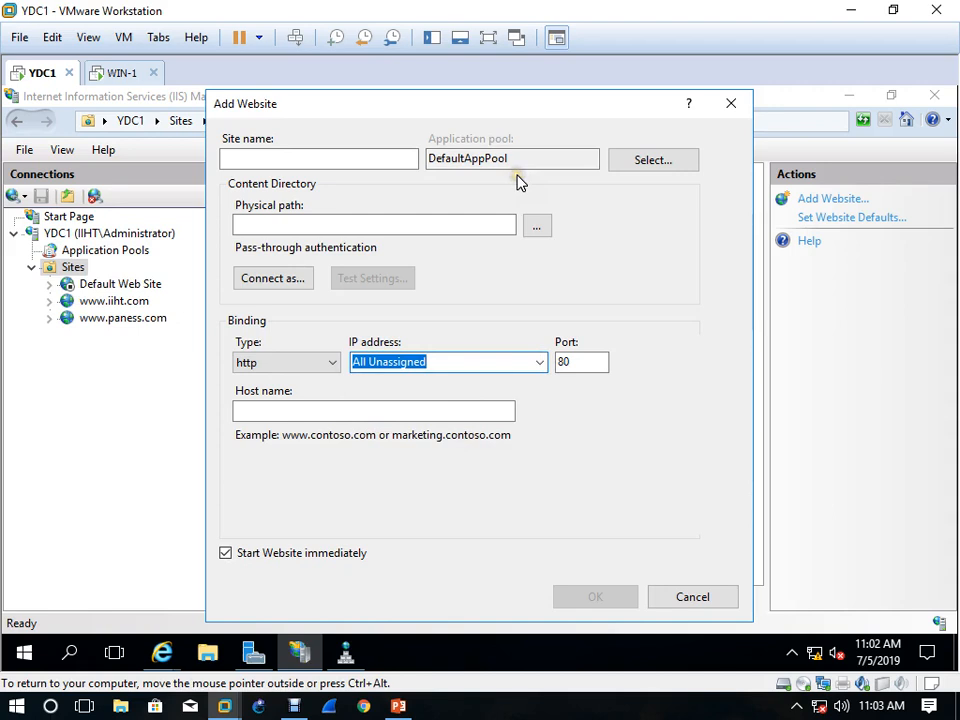
pyautogui.click(732, 104)
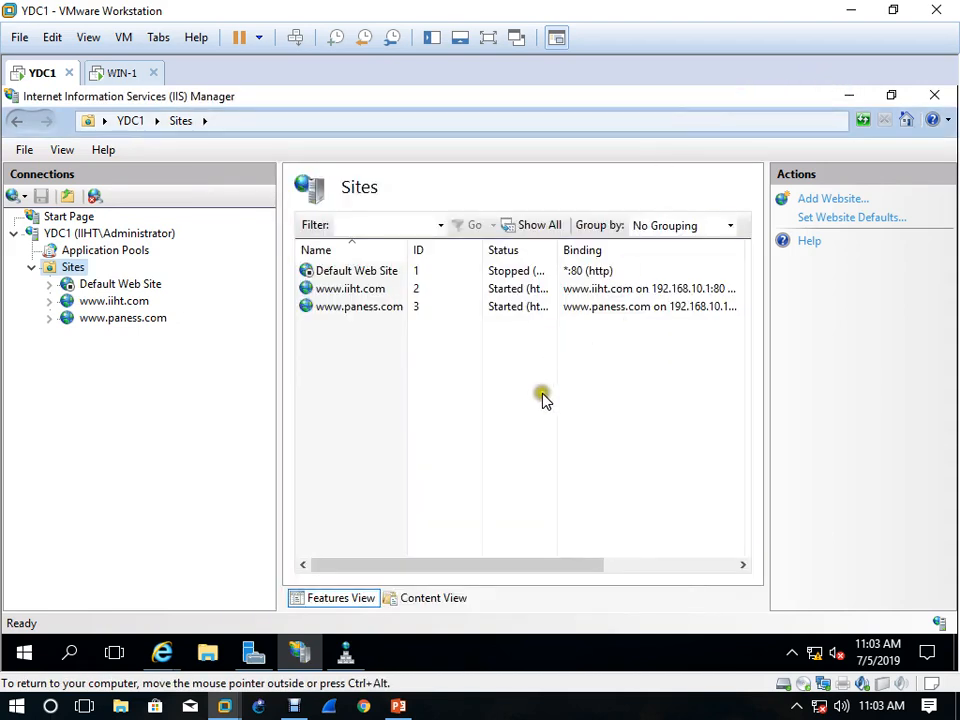
# Close IIS Manager, the browser and Server Manager, and restart the YDC1 server
pyautogui.click(951, 92)
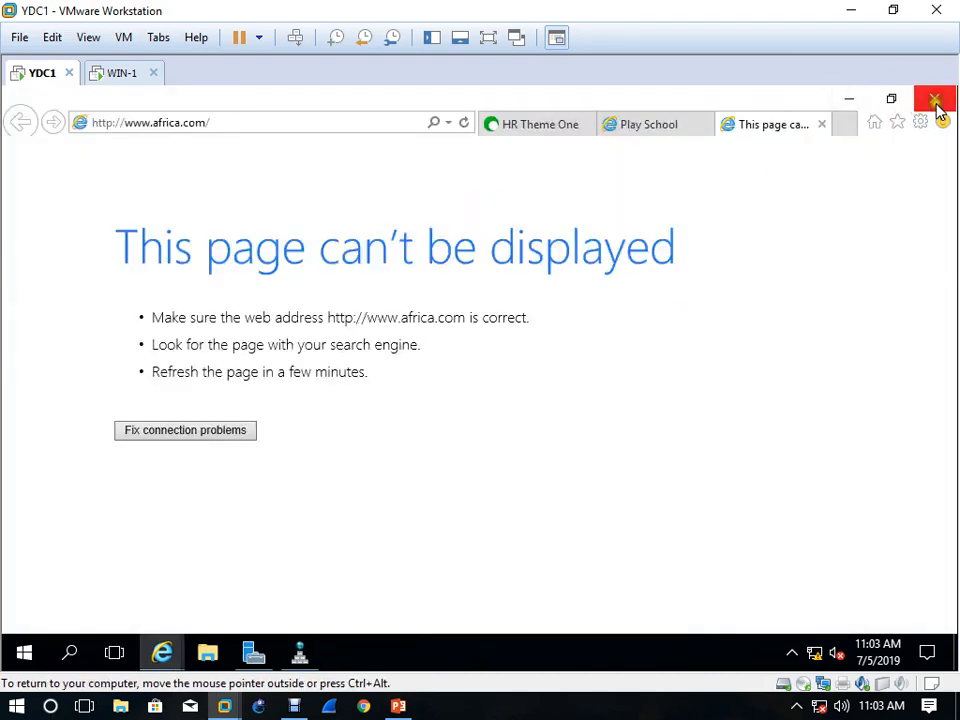
pyautogui.click(936, 95)
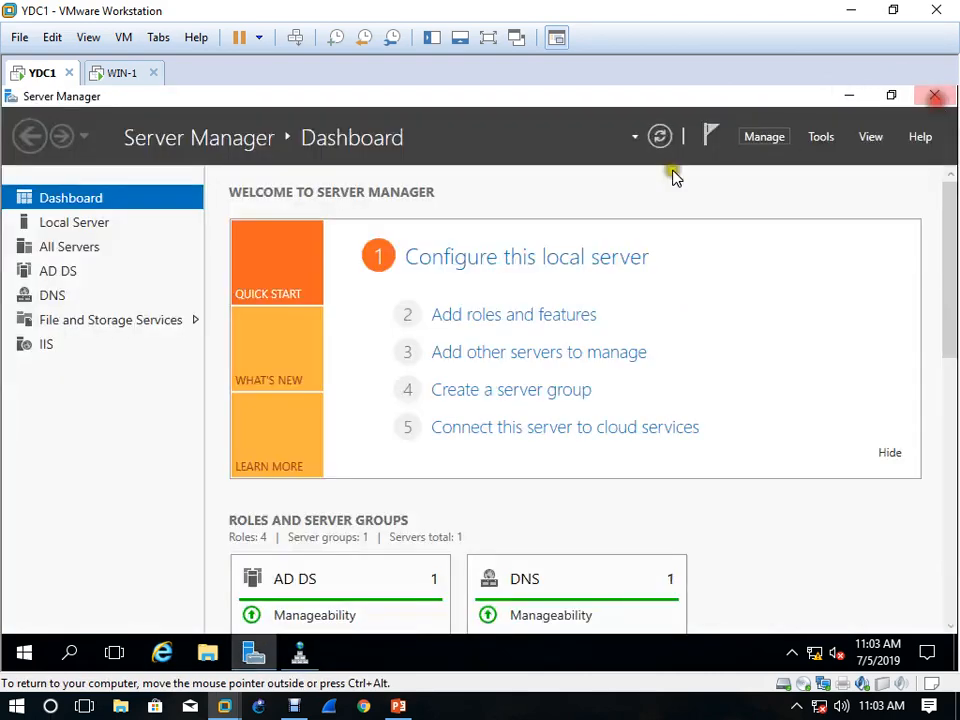
pyautogui.click(935, 95)
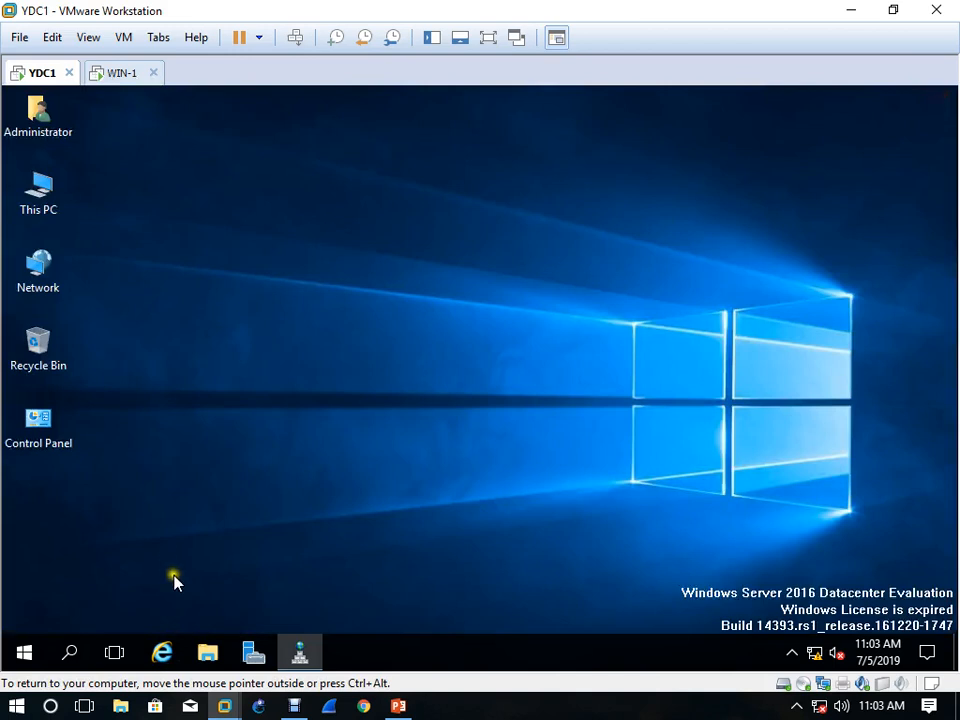
pyautogui.click(22, 650)
pyautogui.click(23, 611)
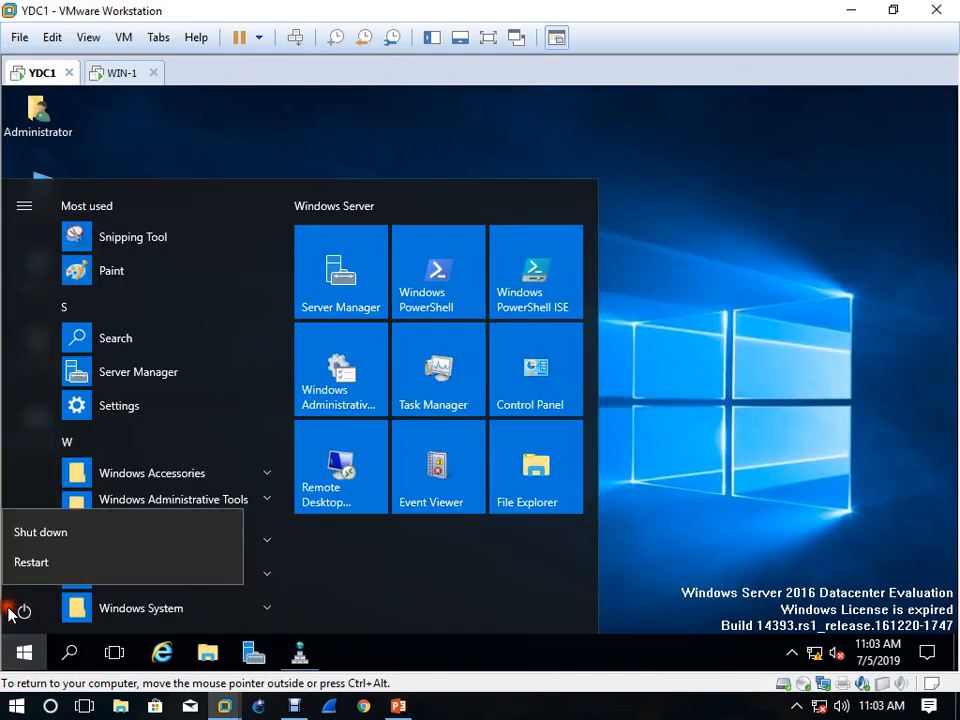
pyautogui.click(30, 565)
pyautogui.click(279, 560)
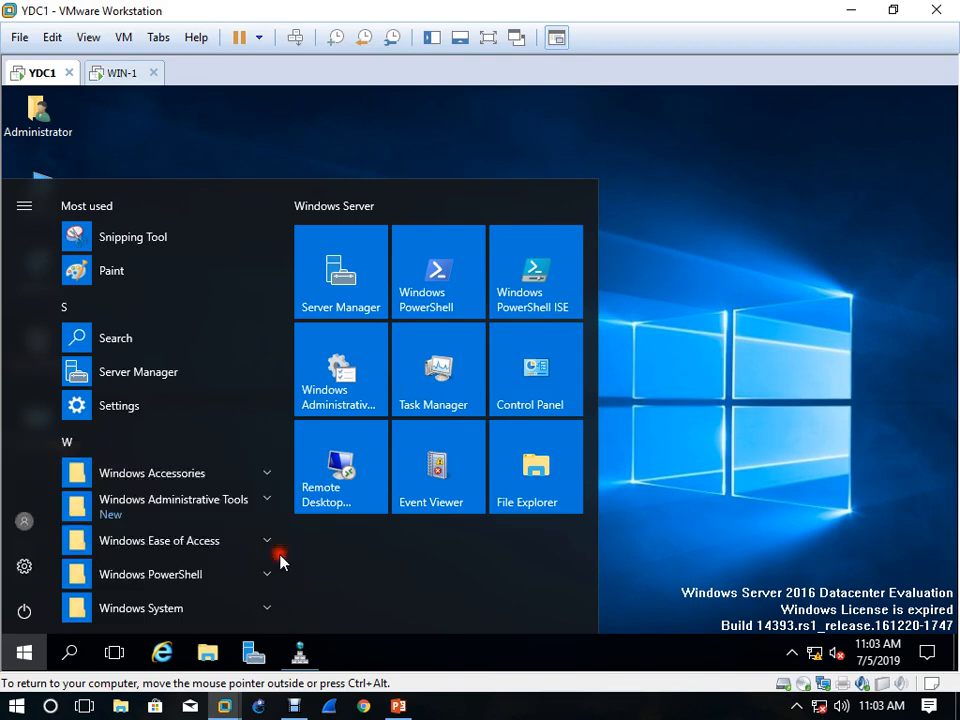
pyautogui.hotkey('ctrl', 'alt')
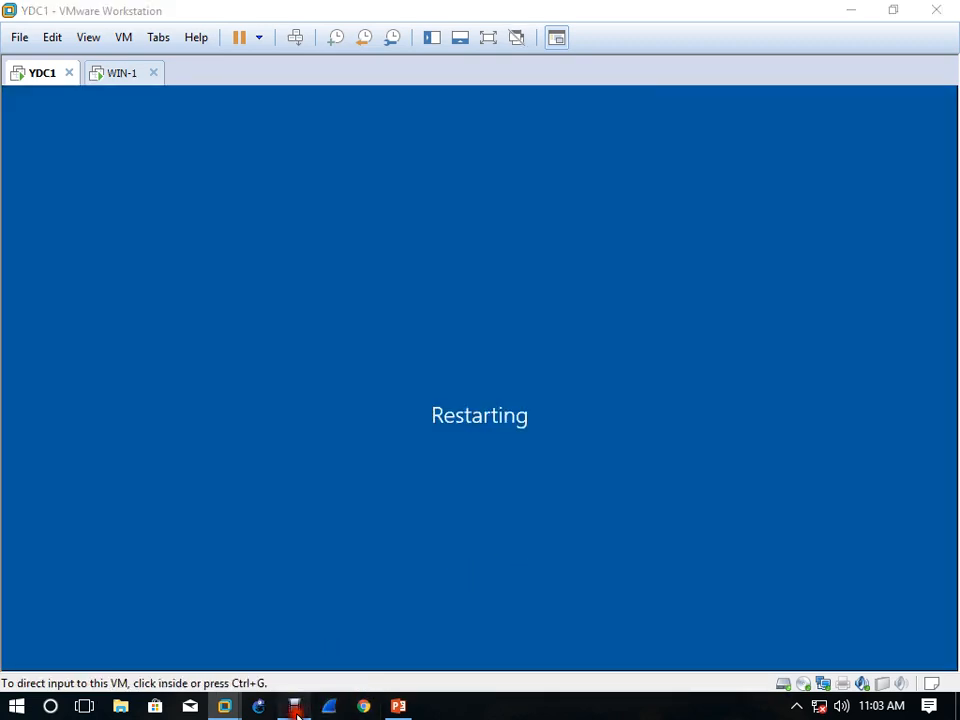
pyautogui.click(294, 706)
pyautogui.click(358, 681)
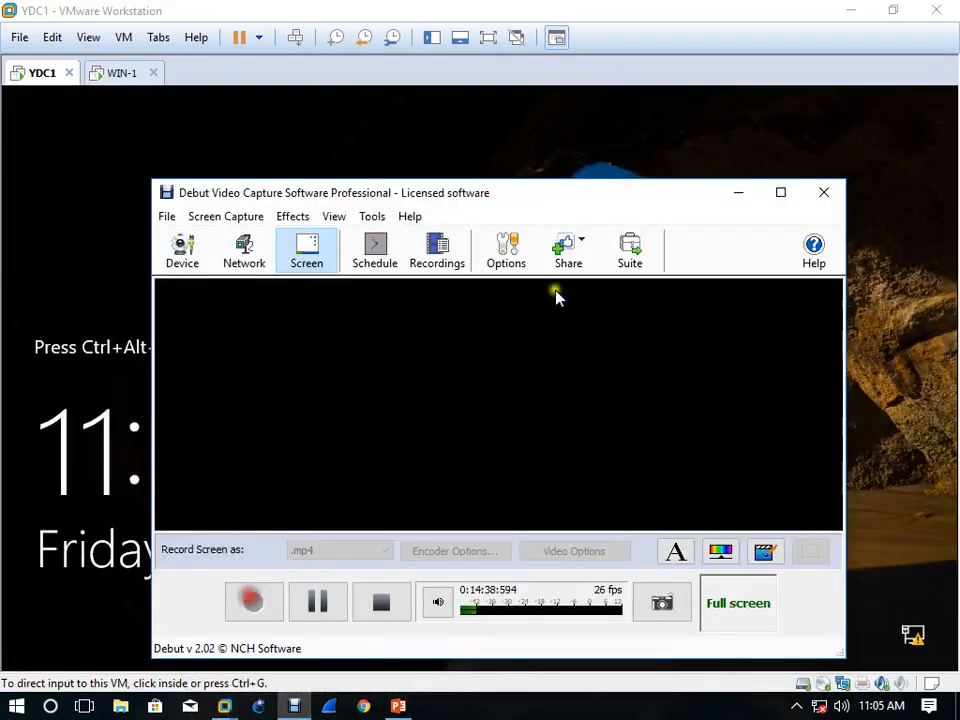
pyautogui.click(740, 193)
# Unlock the restarted YDC1 server and sign in to the IIHT domain administrator account with its password
pyautogui.click(299, 38)
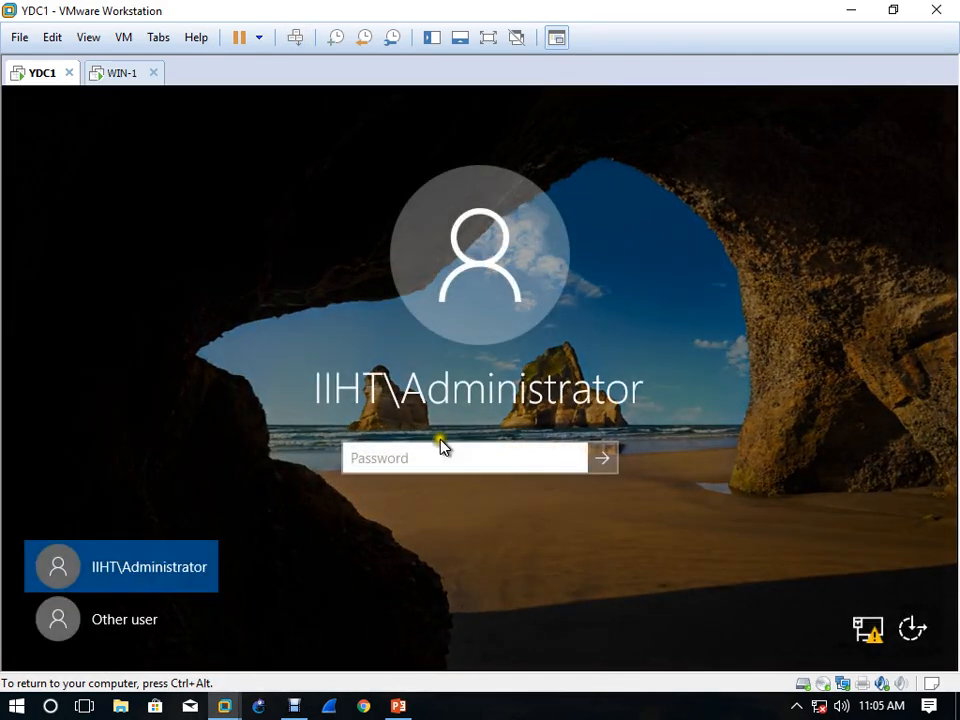
pyautogui.click(432, 457)
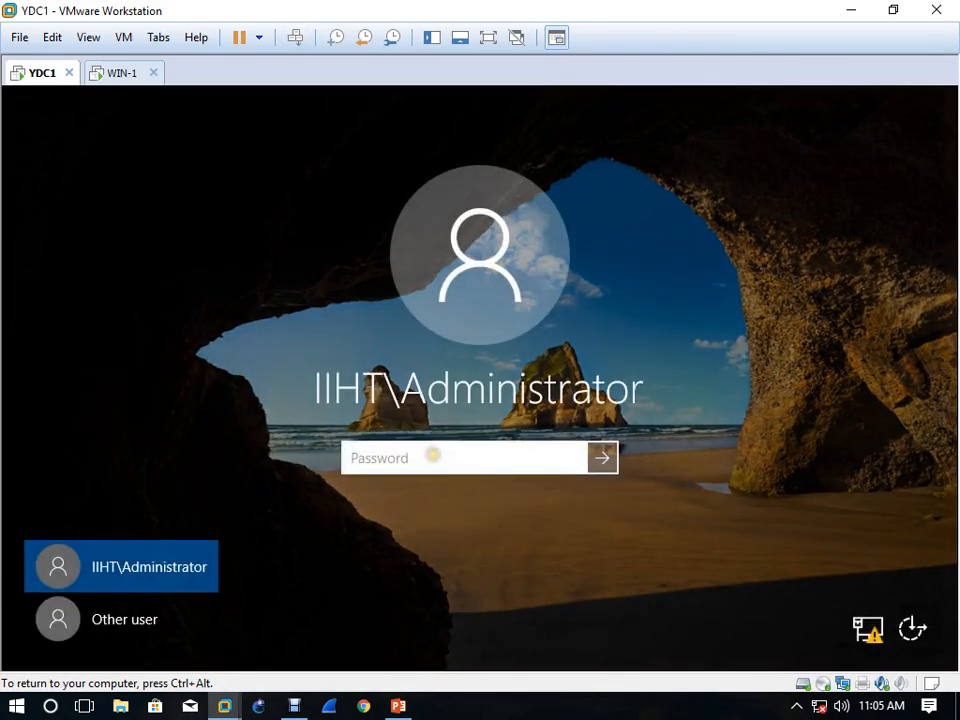
pyautogui.write('P')
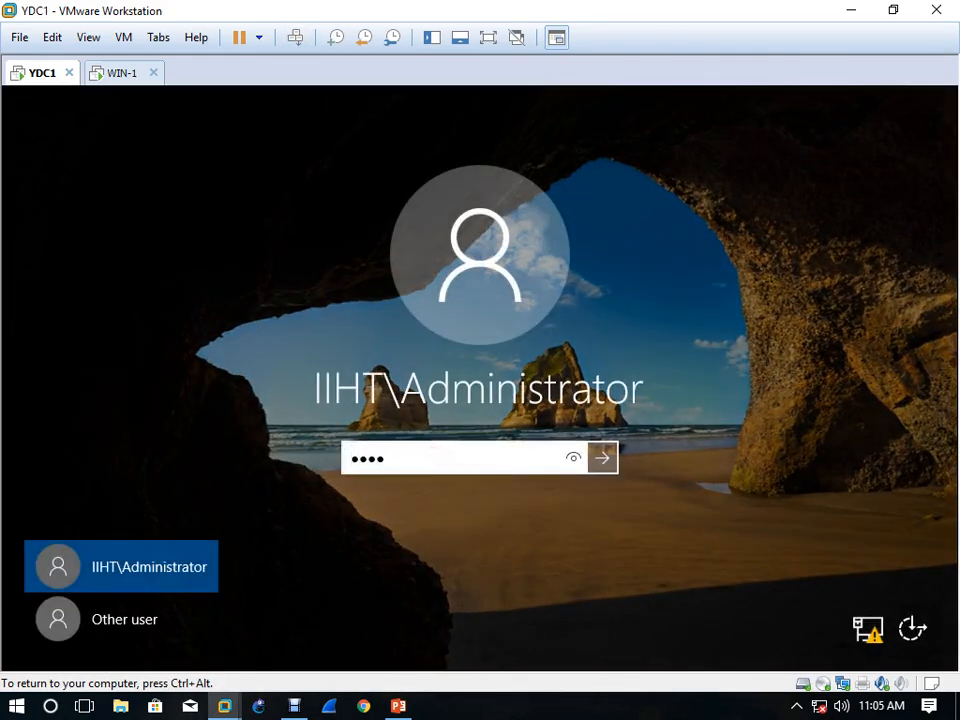
pyautogui.press('Return')
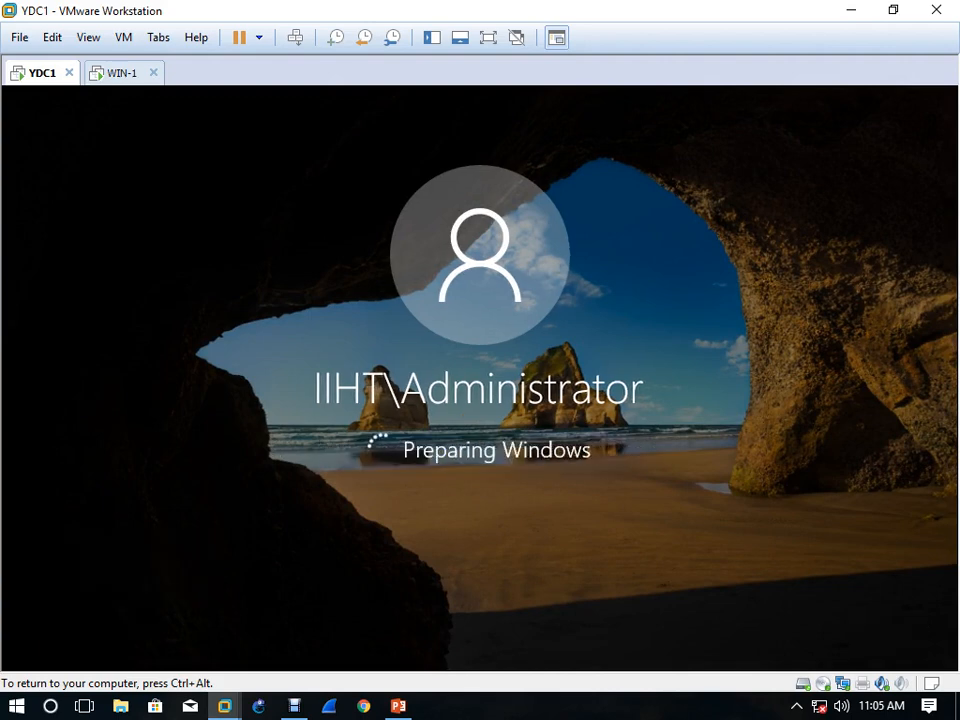
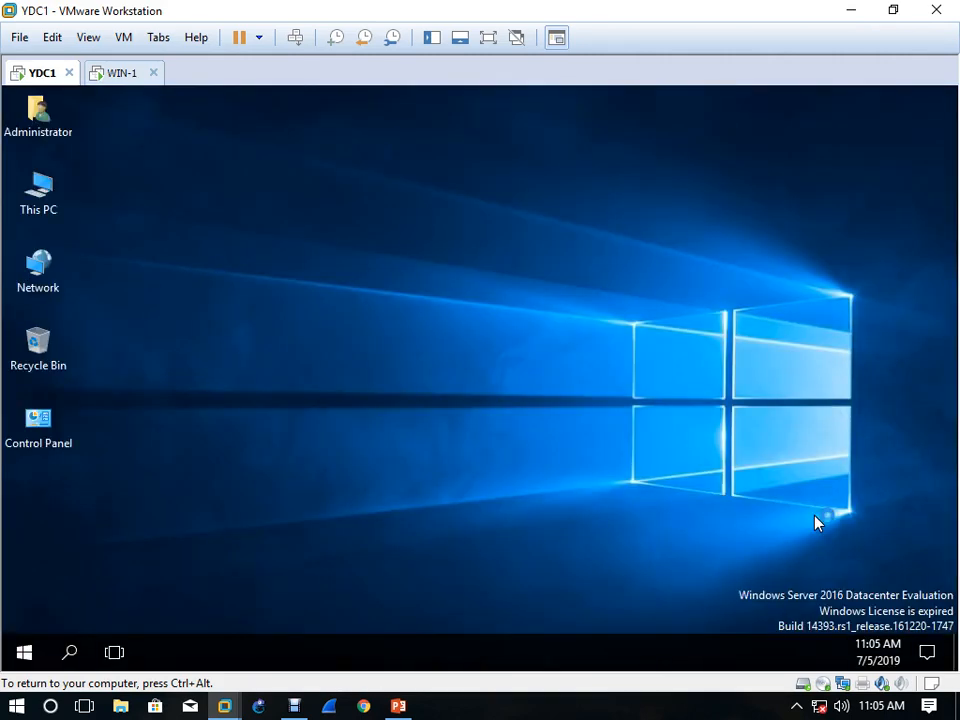
# Switch to the WIN-1 machine and check Ethernet0's IPv4 address in its network connection details, closing the details and status windows
pyautogui.hotkey('ctrl', 'alt')
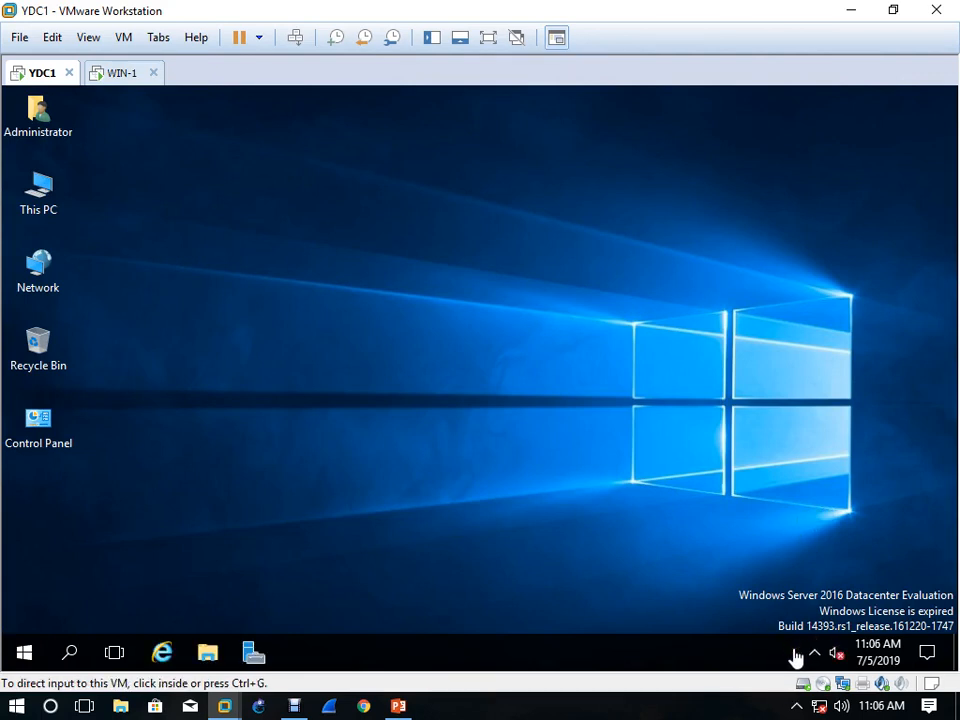
pyautogui.click(124, 76)
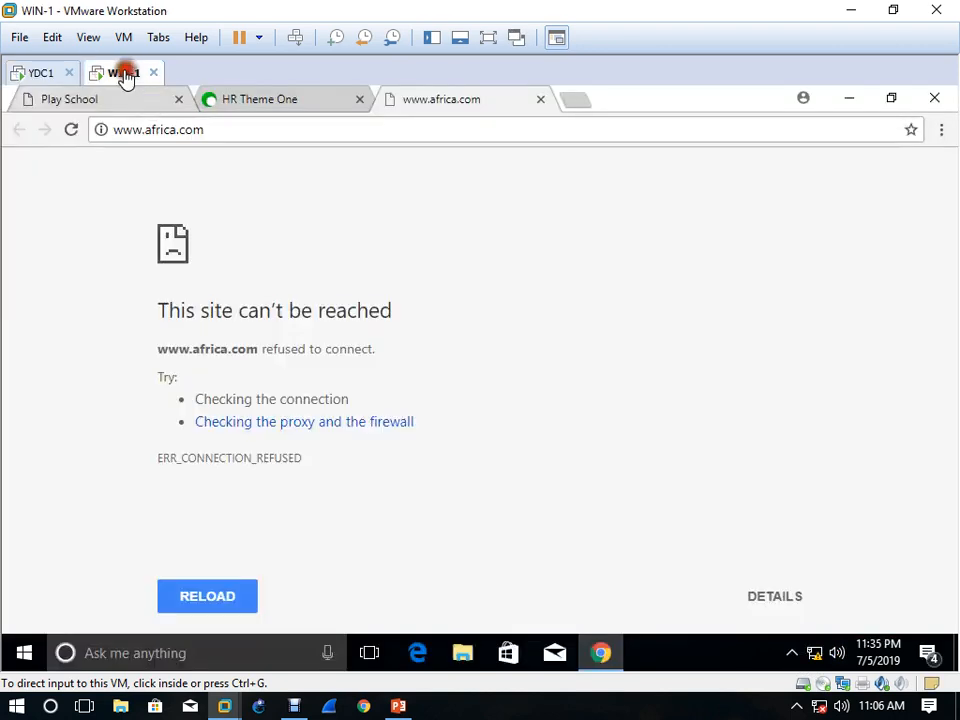
pyautogui.rightClick(817, 664)
pyautogui.click(817, 642)
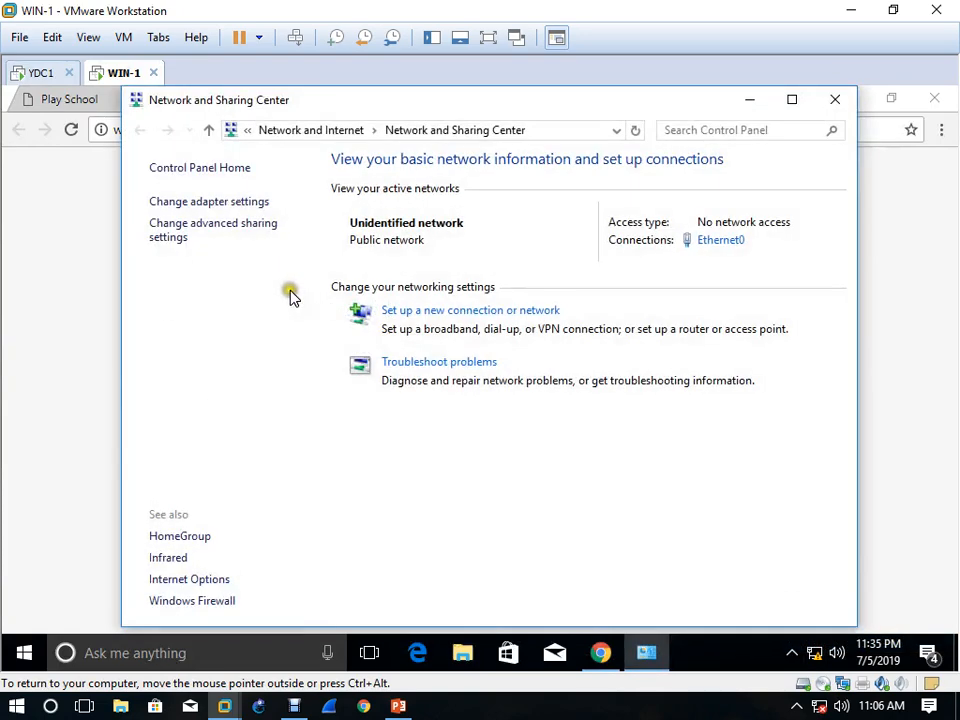
pyautogui.click(722, 242)
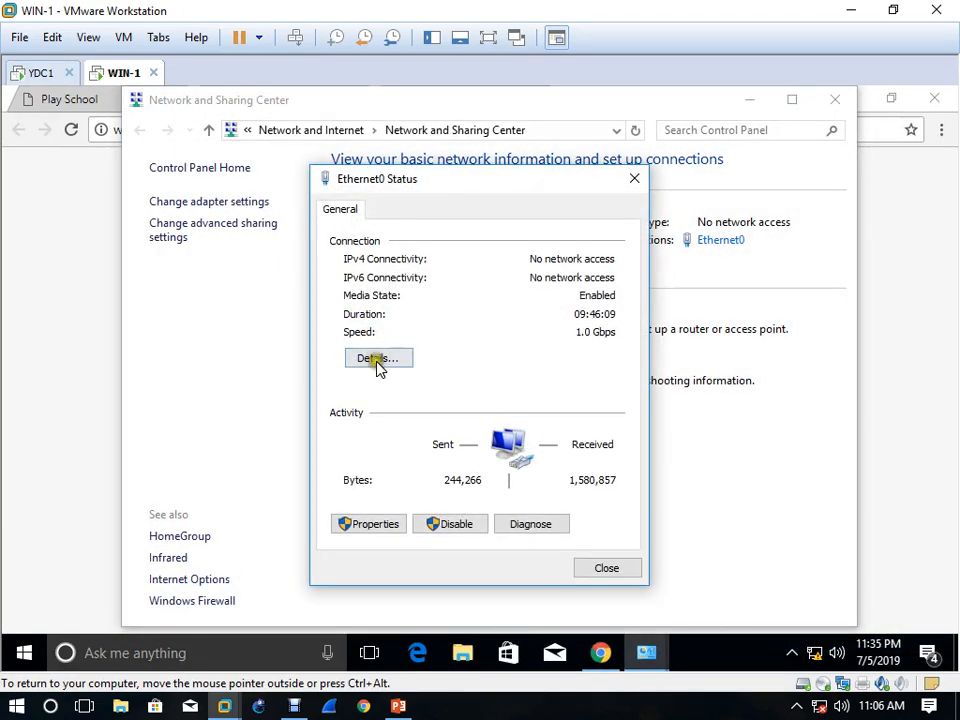
pyautogui.click(378, 360)
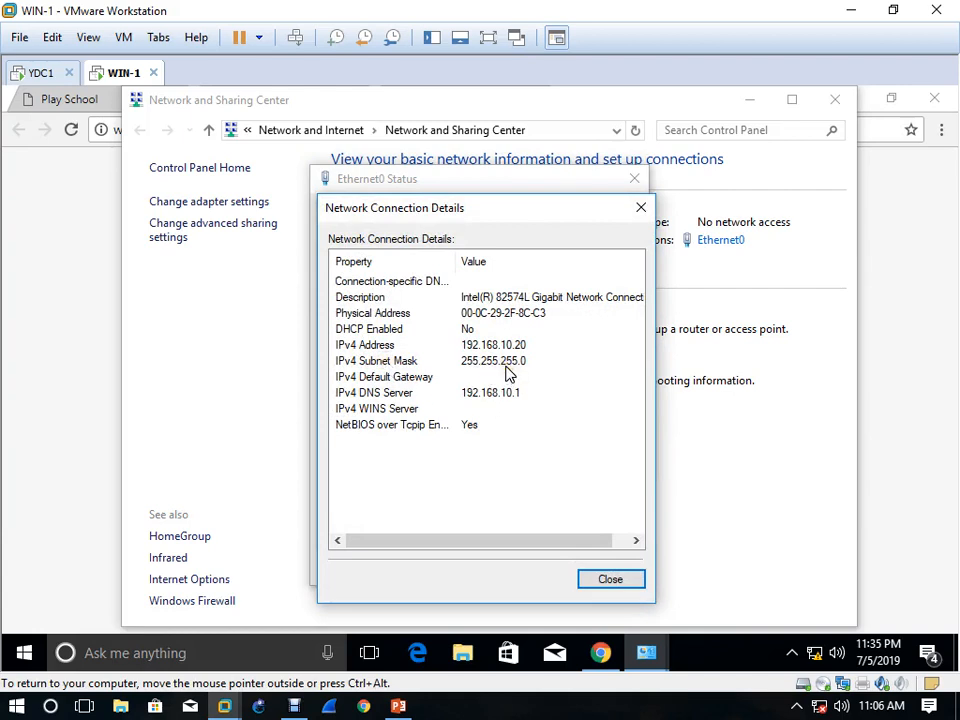
pyautogui.click(640, 207)
pyautogui.click(635, 180)
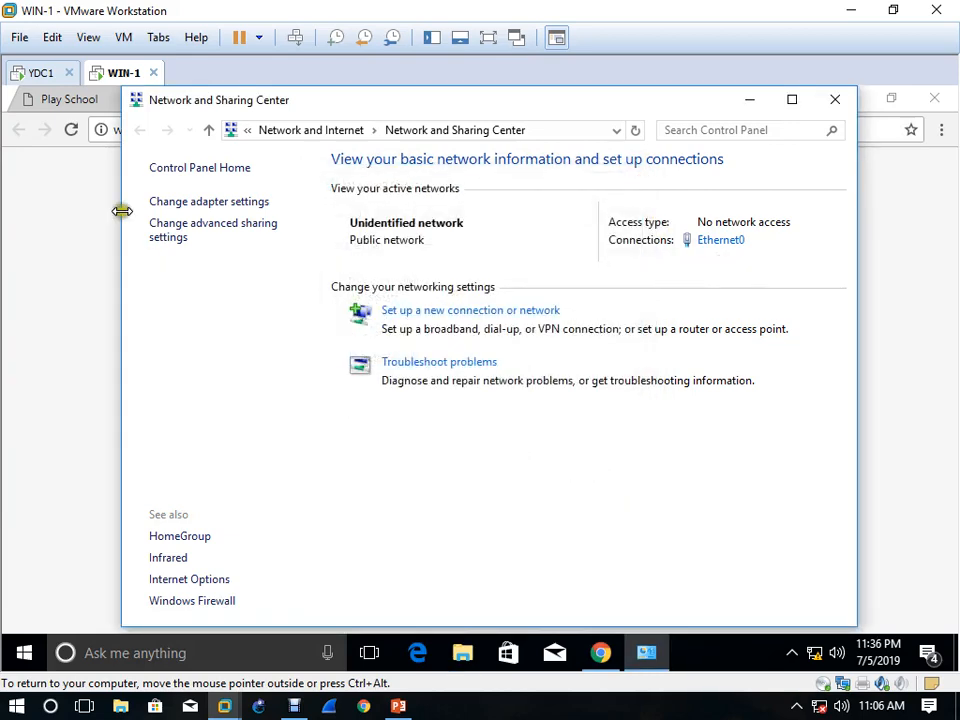
# Set WIN-1's Ethernet0 IPv4 address to 192.168.10.50 and close the network connections window
pyautogui.click(215, 202)
pyautogui.rightClick(231, 227)
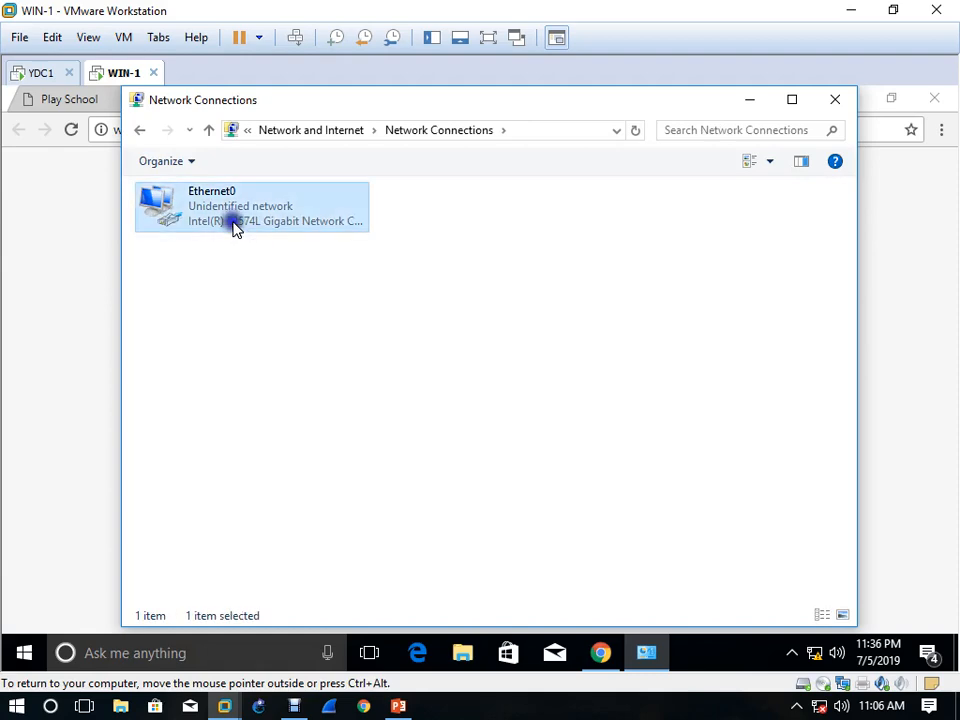
pyautogui.click(313, 404)
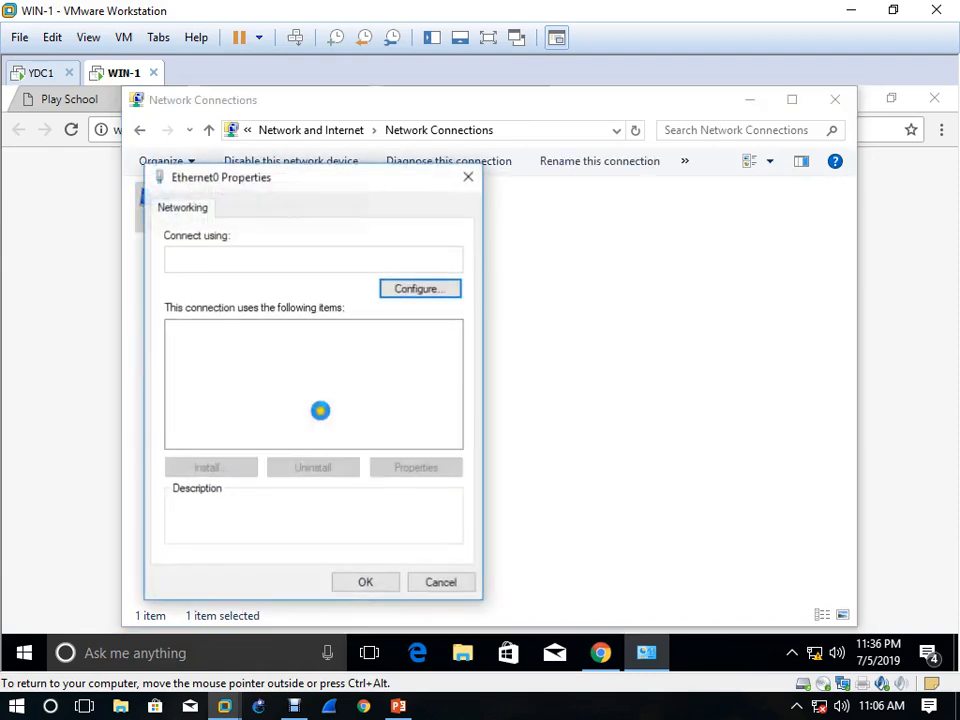
pyautogui.doubleClick(356, 345)
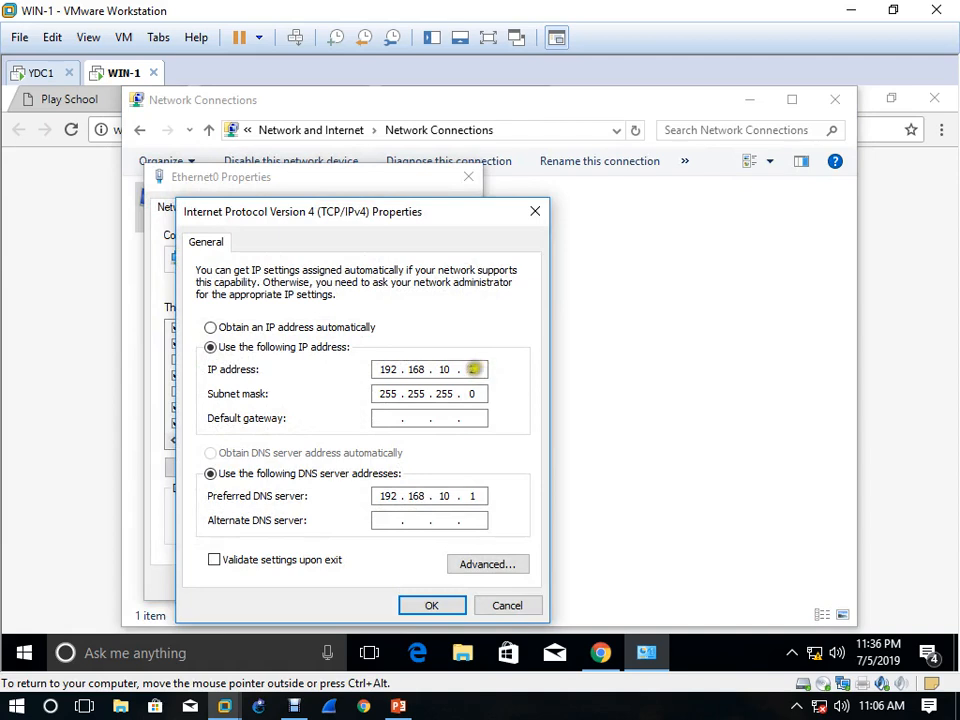
pyautogui.write('0')
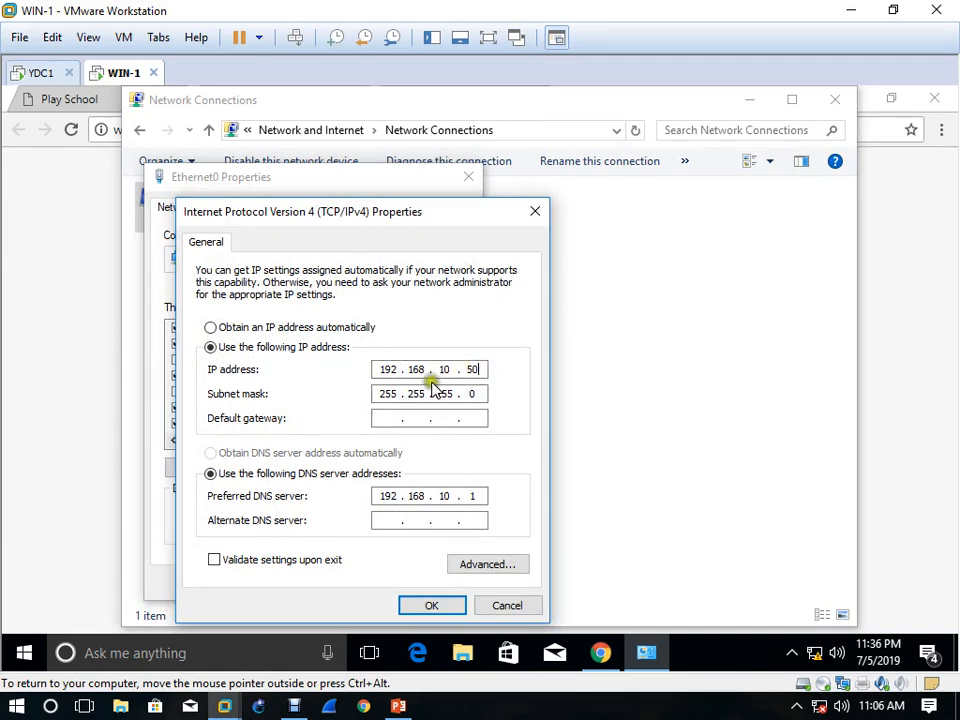
pyautogui.click(433, 604)
pyautogui.click(370, 584)
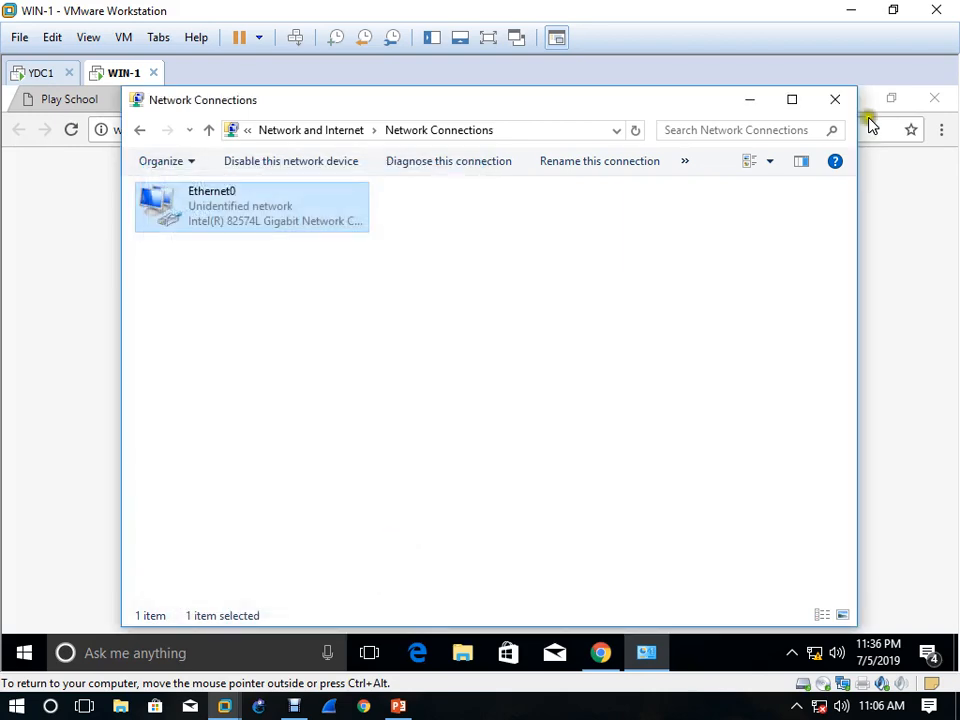
pyautogui.click(836, 101)
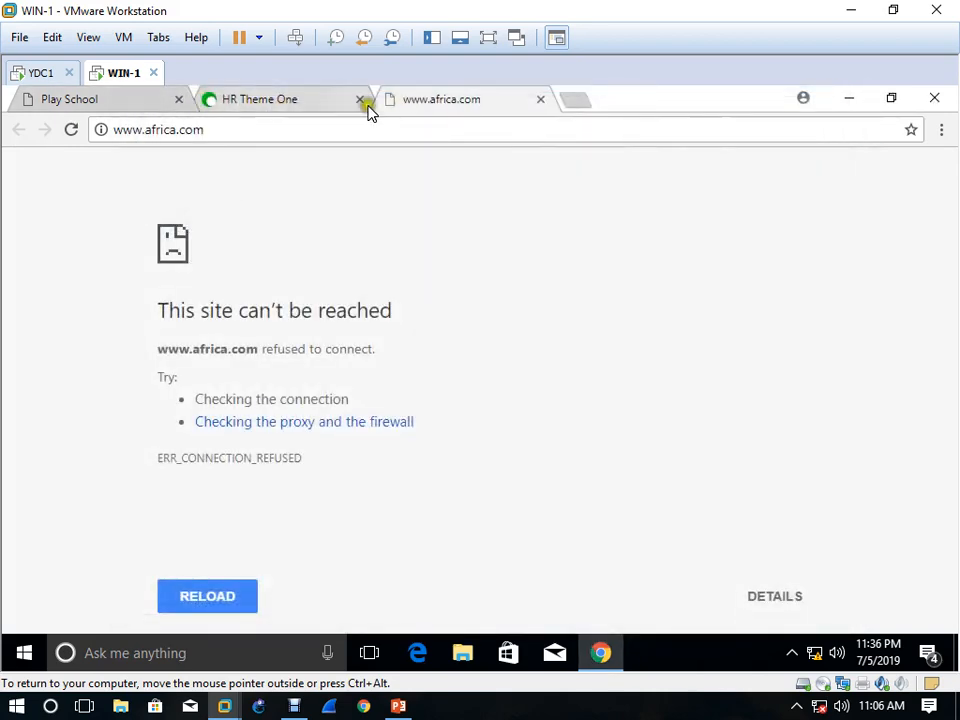
# Switch to the YDC1 server, open IIS Manager maximized, and expand the server's Sites list
pyautogui.click(40, 75)
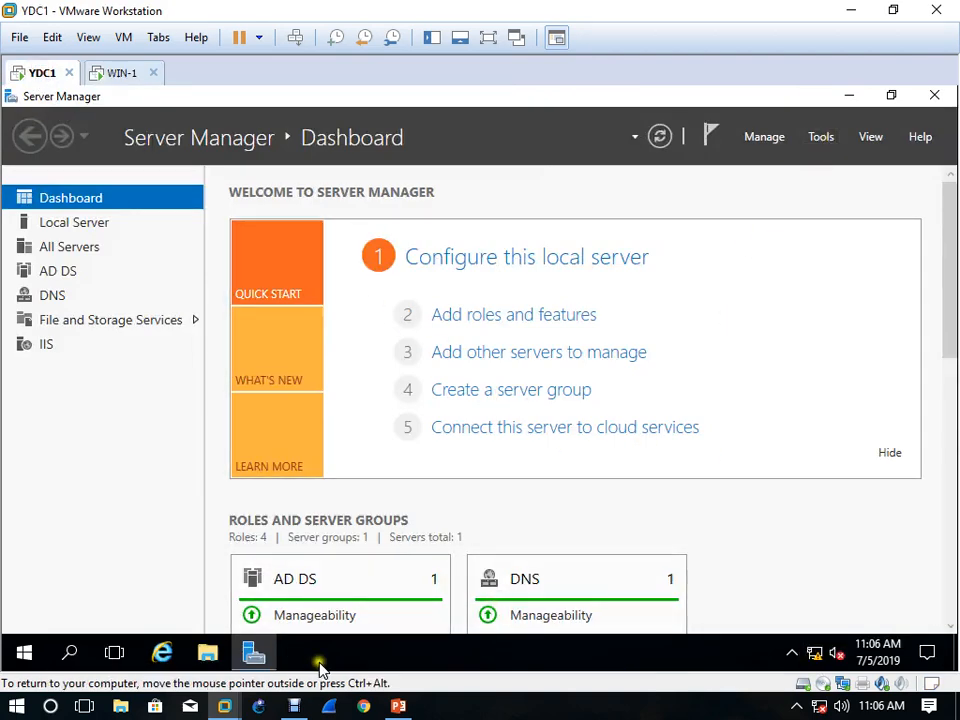
pyautogui.click(821, 140)
pyautogui.click(766, 432)
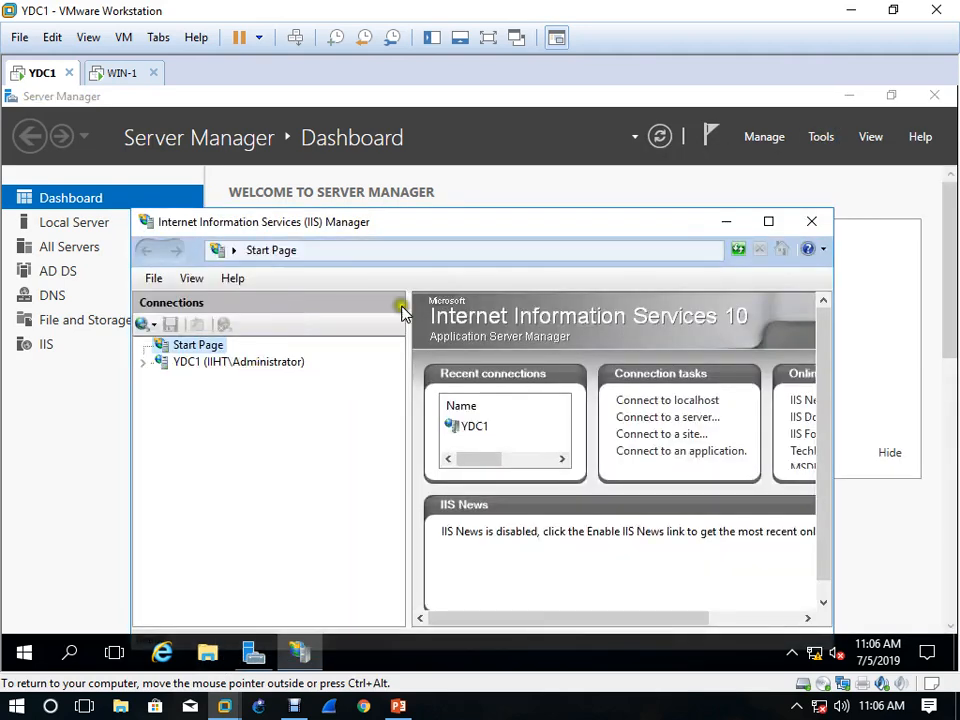
pyautogui.click(768, 222)
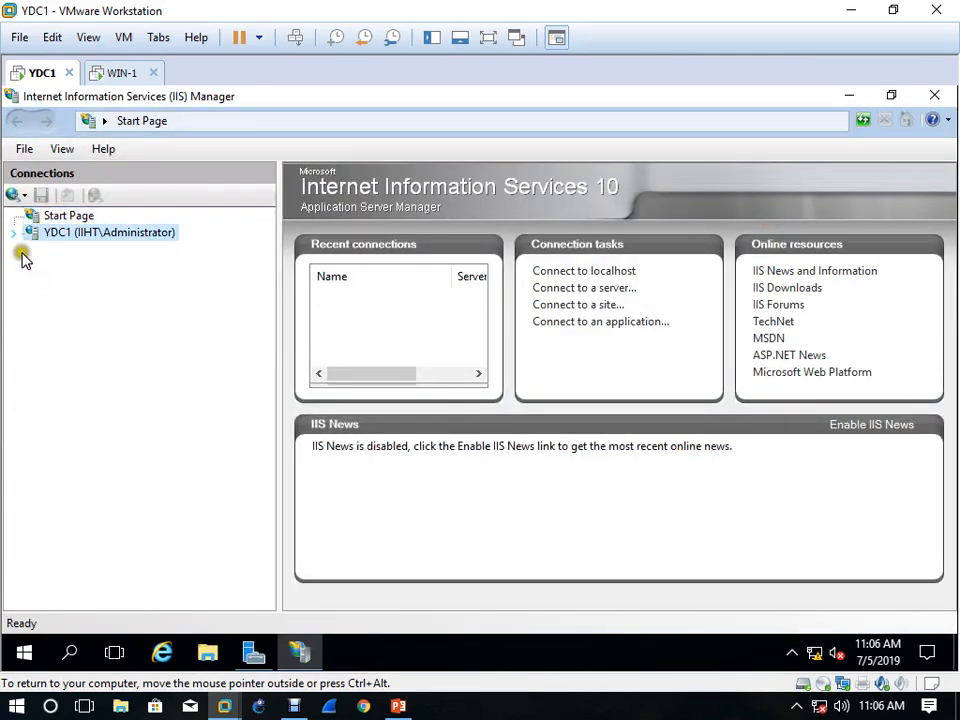
pyautogui.click(33, 267)
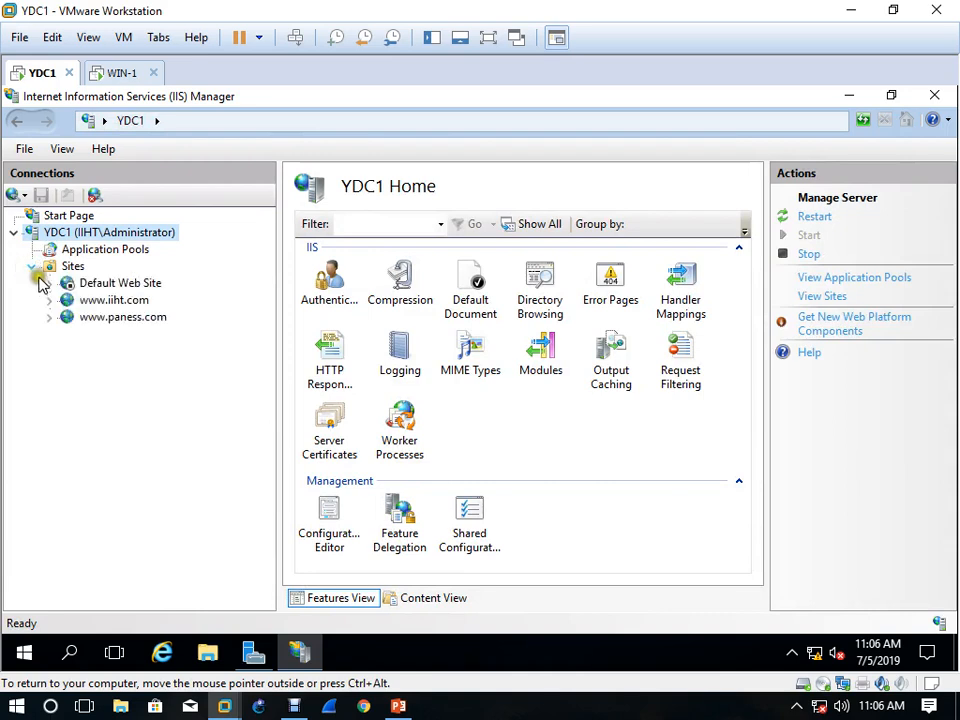
pyautogui.rightClick(58, 268)
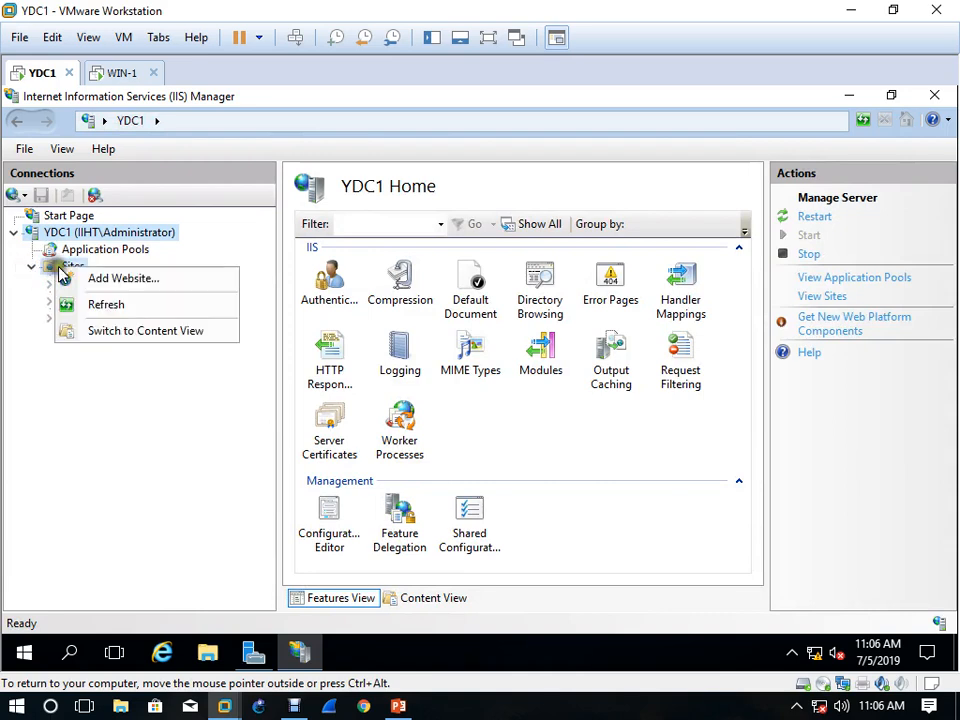
pyautogui.click(122, 280)
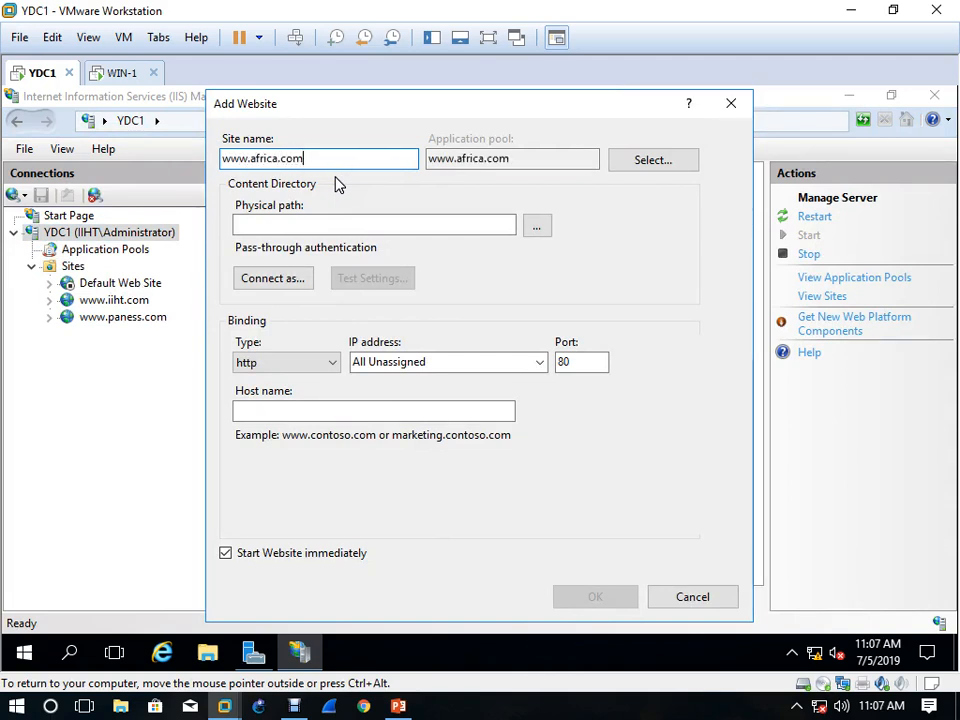
pyautogui.hotkey('ctrl', 'a')
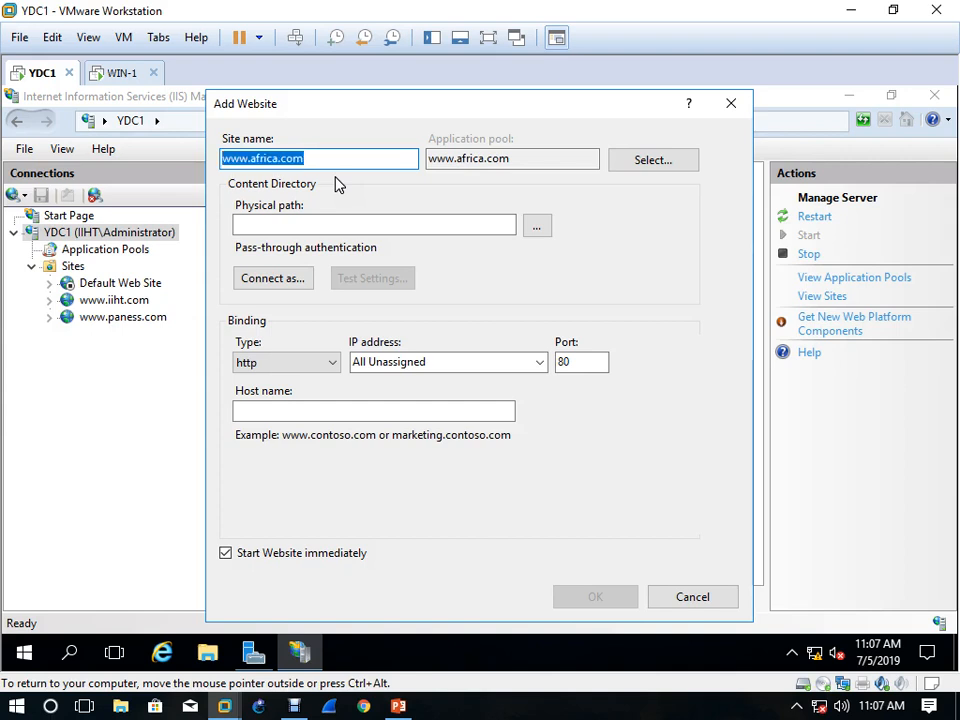
pyautogui.press('Tab')
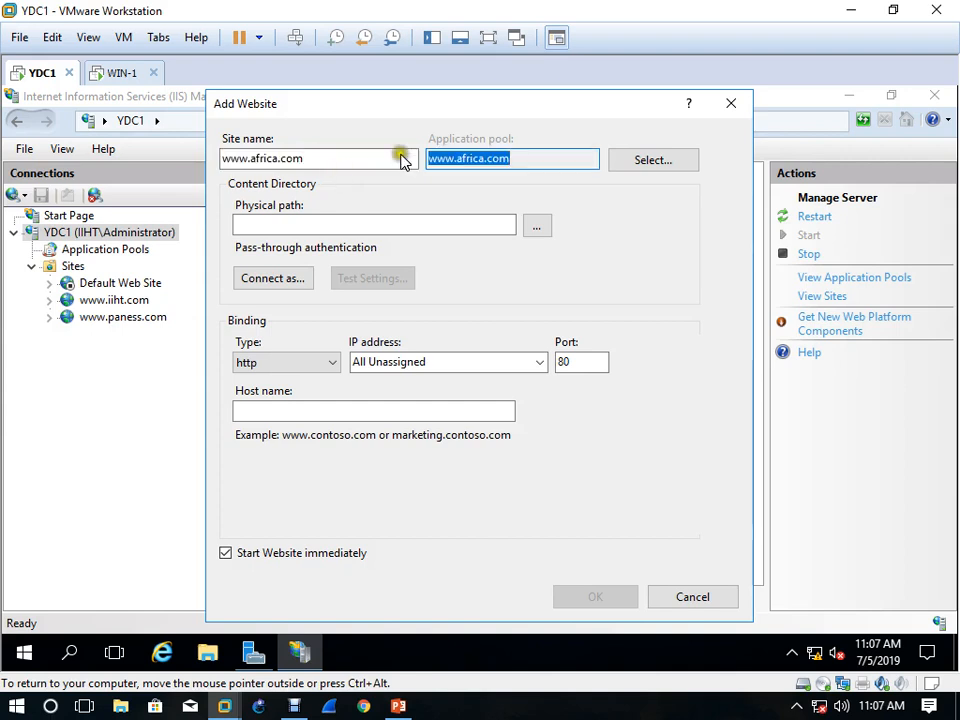
pyautogui.click(538, 228)
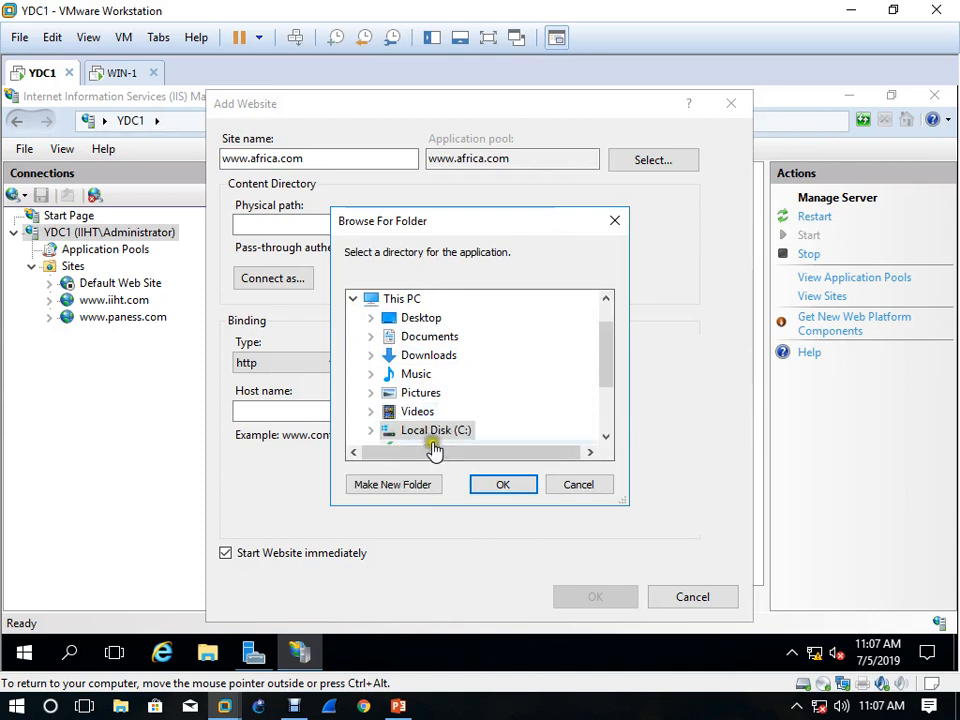
pyautogui.doubleClick(436, 430)
pyautogui.doubleClick(462, 393)
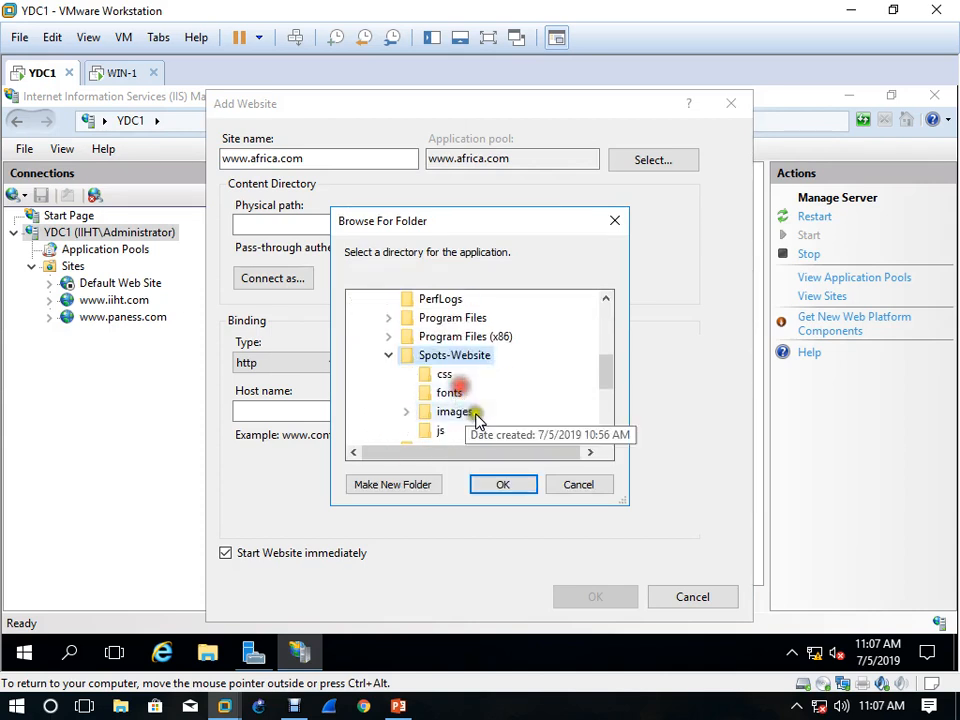
pyautogui.click(503, 484)
# Set the new site's path credentials to the specific user Administrator with the account password, and test the settings
pyautogui.click(278, 280)
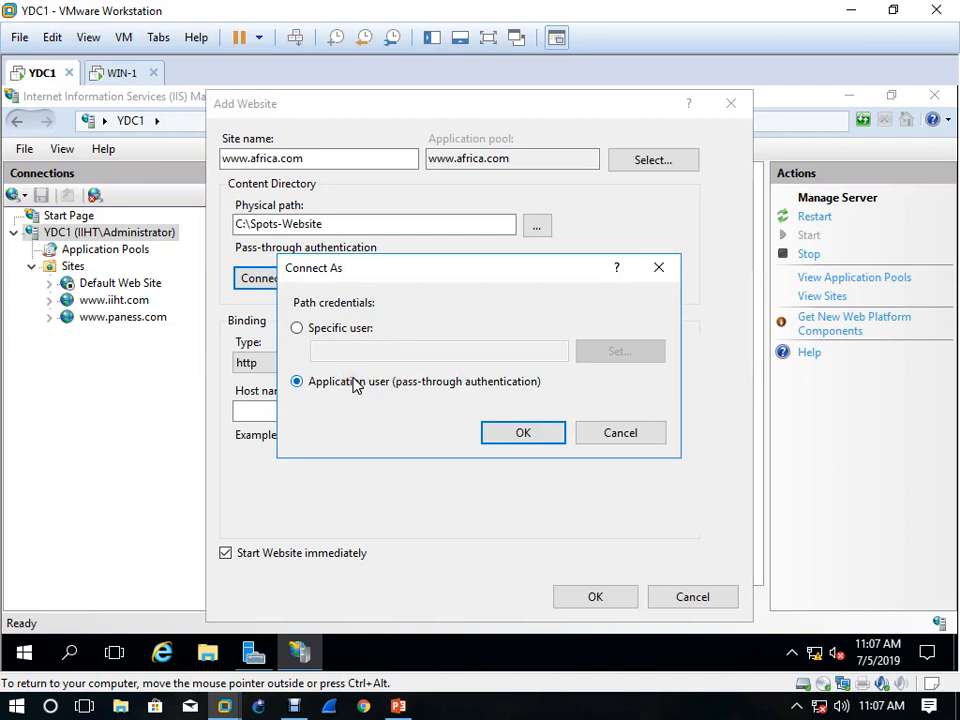
pyautogui.click(341, 330)
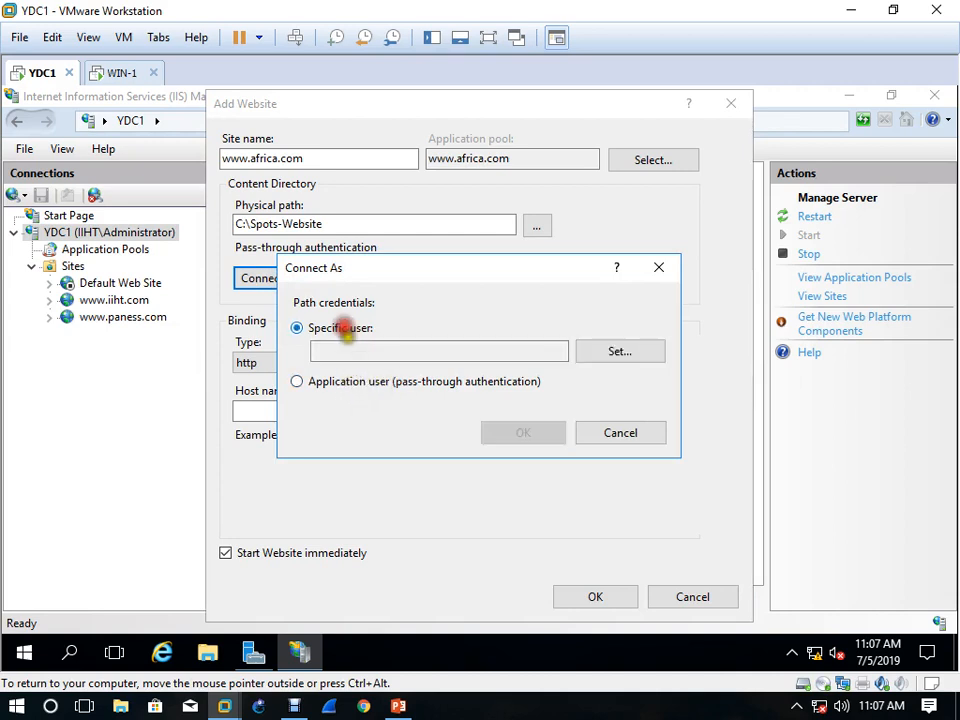
pyautogui.click(347, 350)
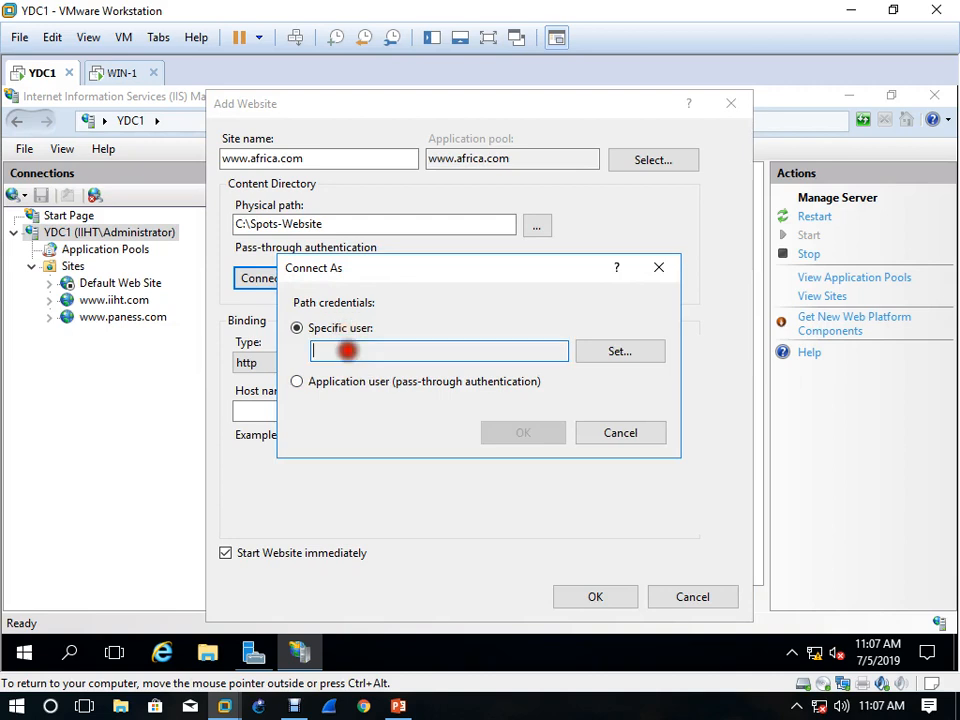
pyautogui.click(618, 349)
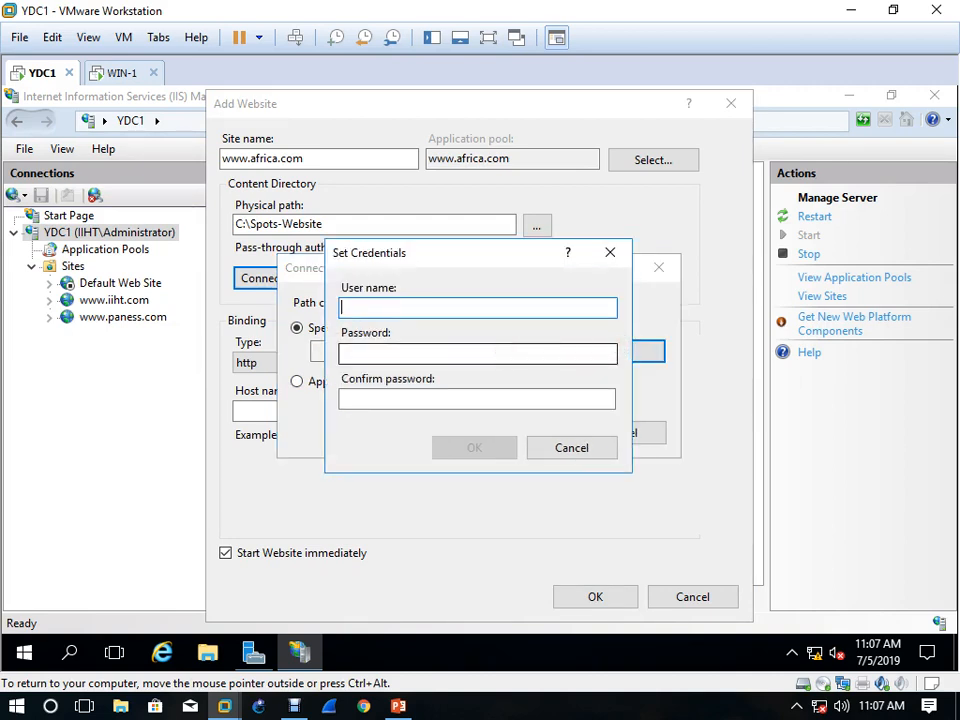
pyautogui.write('Administrator')
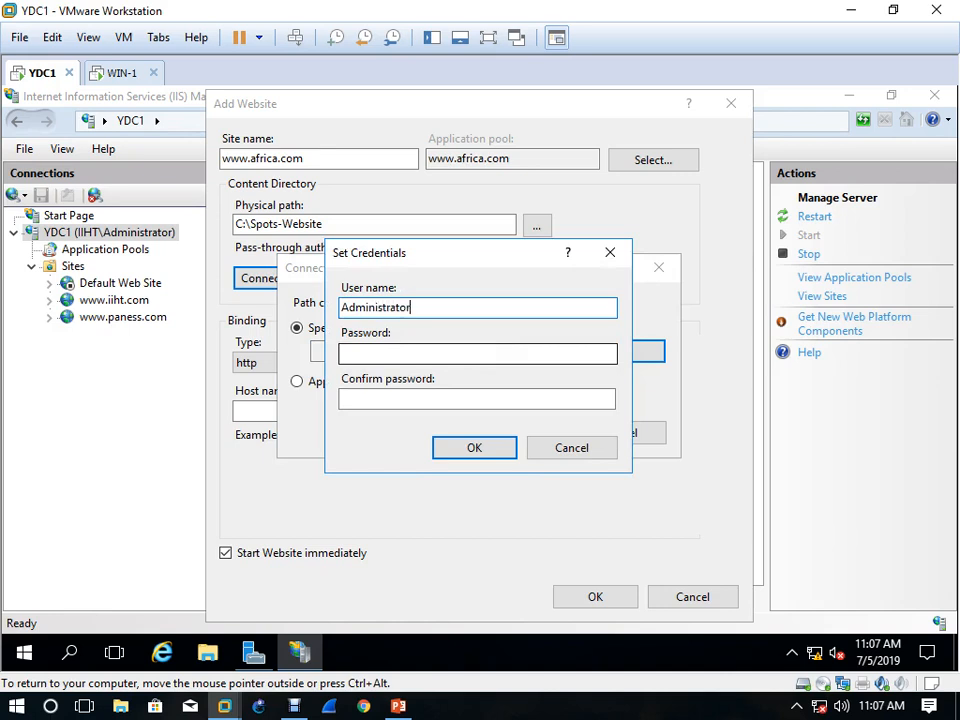
pyautogui.press('Tab')
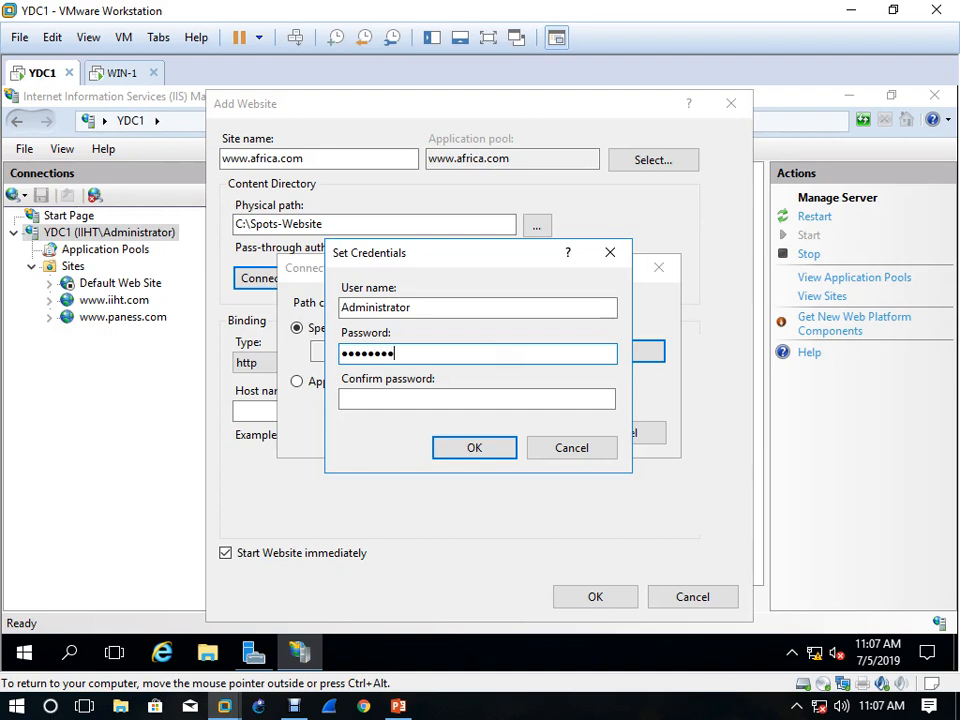
pyautogui.press('Tab')
pyautogui.write('P')
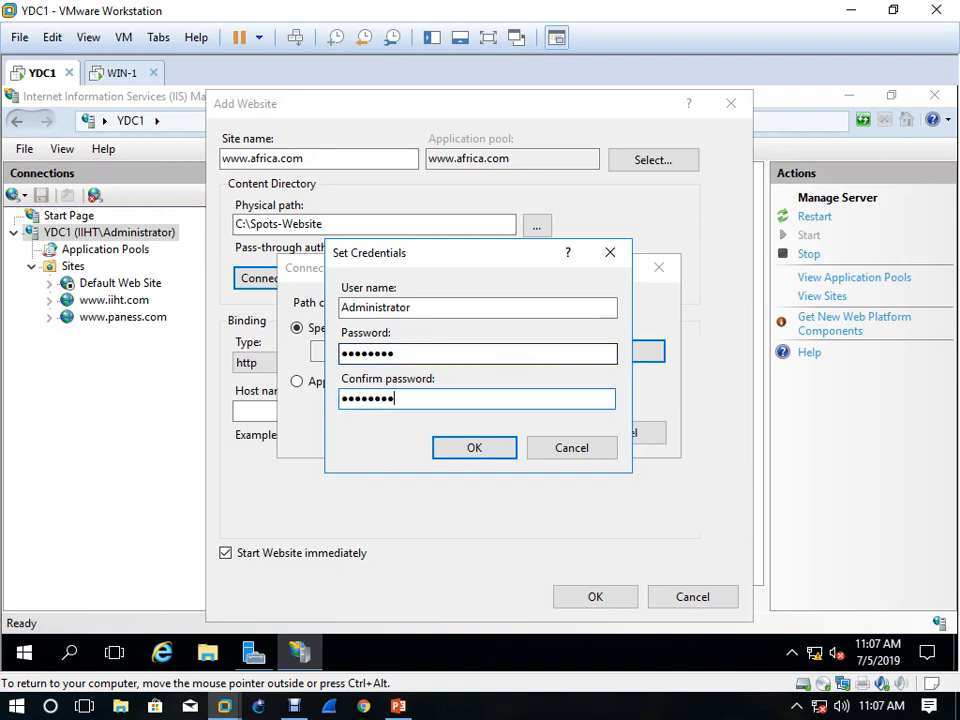
pyautogui.click(489, 451)
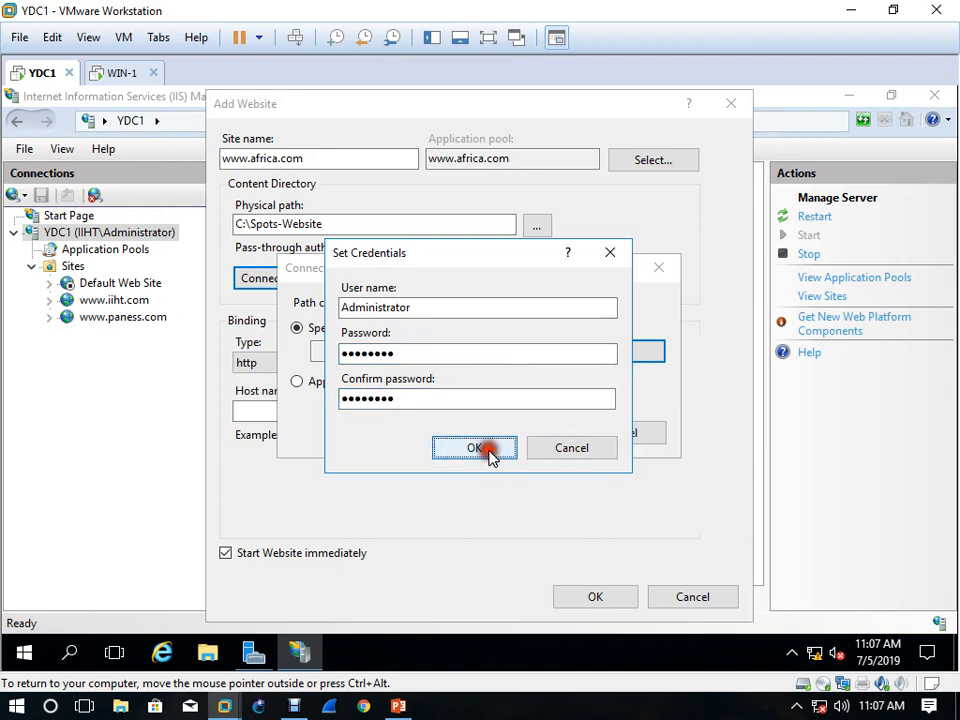
pyautogui.click(507, 440)
pyautogui.click(368, 282)
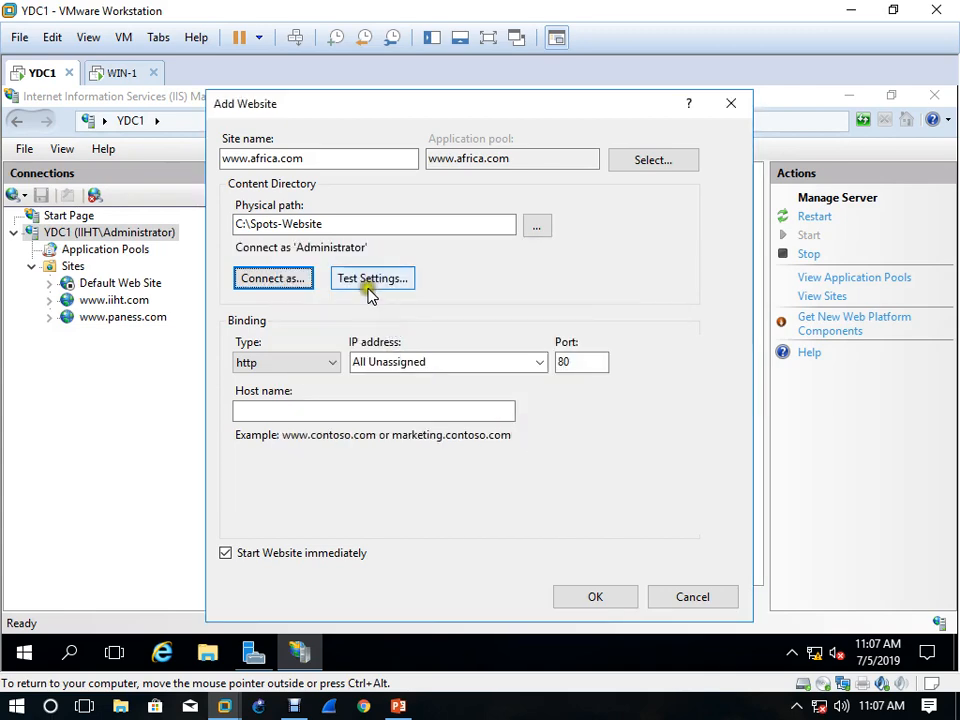
pyautogui.click(714, 524)
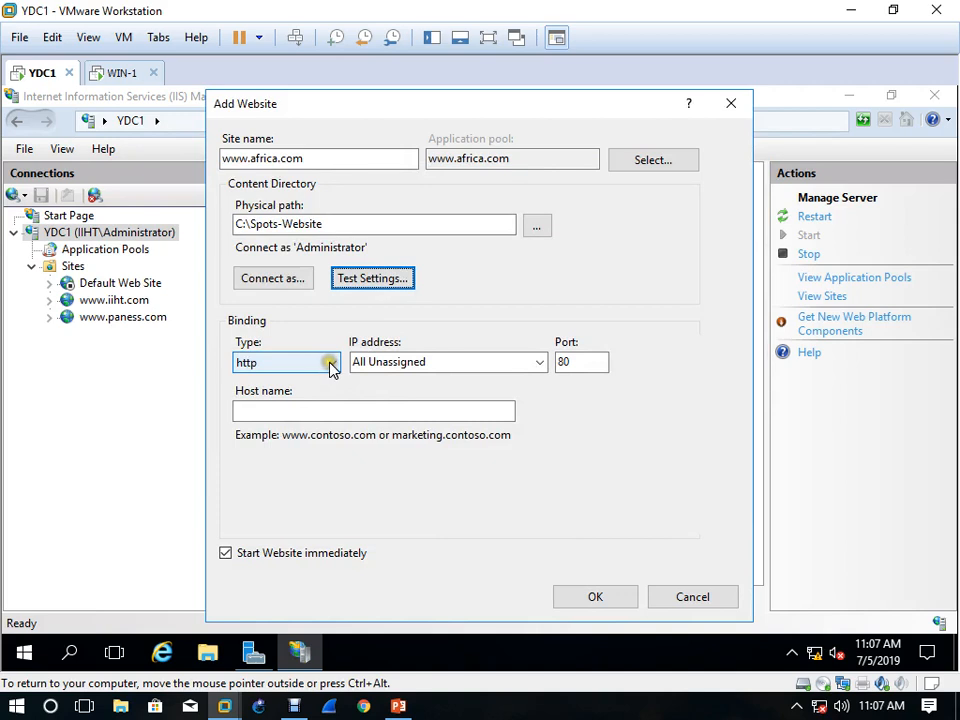
# Check the IP addresses offered for the site binding, and view the Ethernet0 connection details on YDC1
pyautogui.click(540, 364)
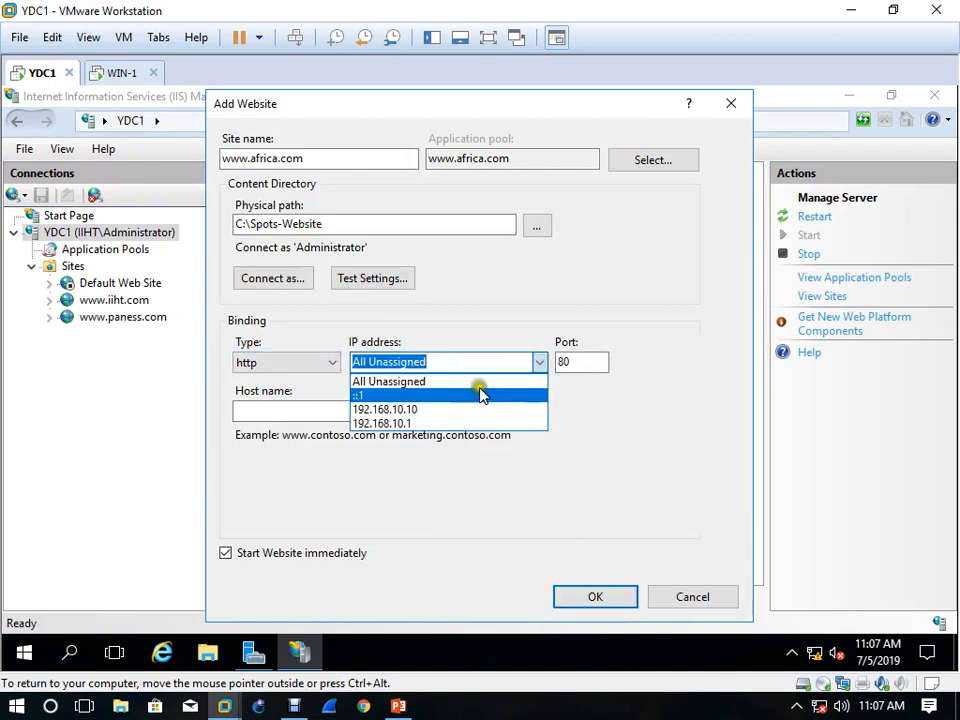
pyautogui.click(594, 515)
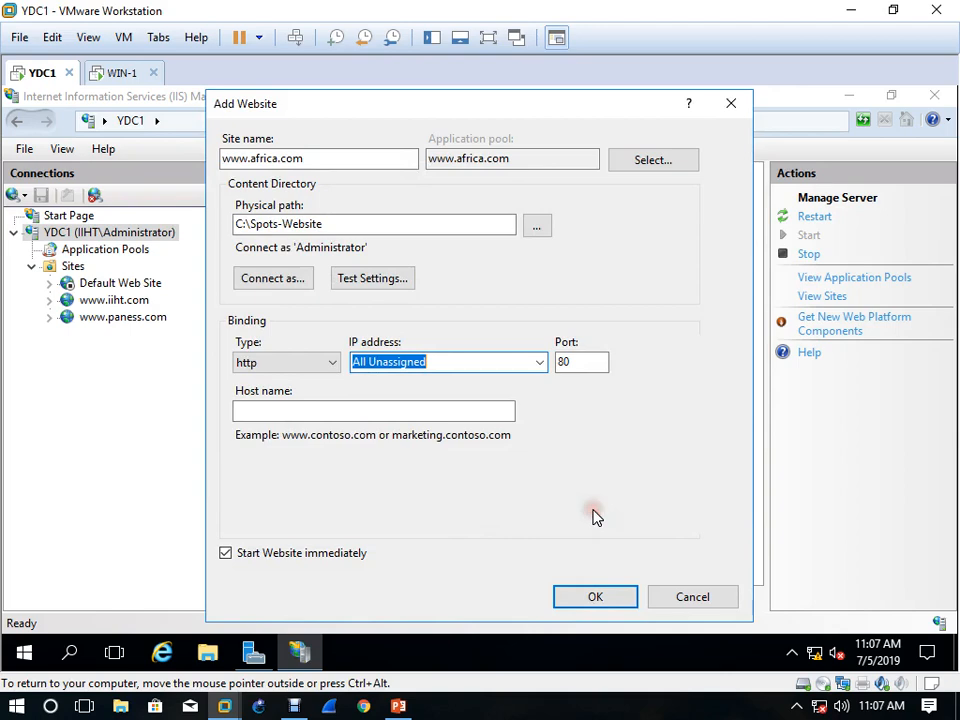
pyautogui.rightClick(817, 658)
pyautogui.click(819, 640)
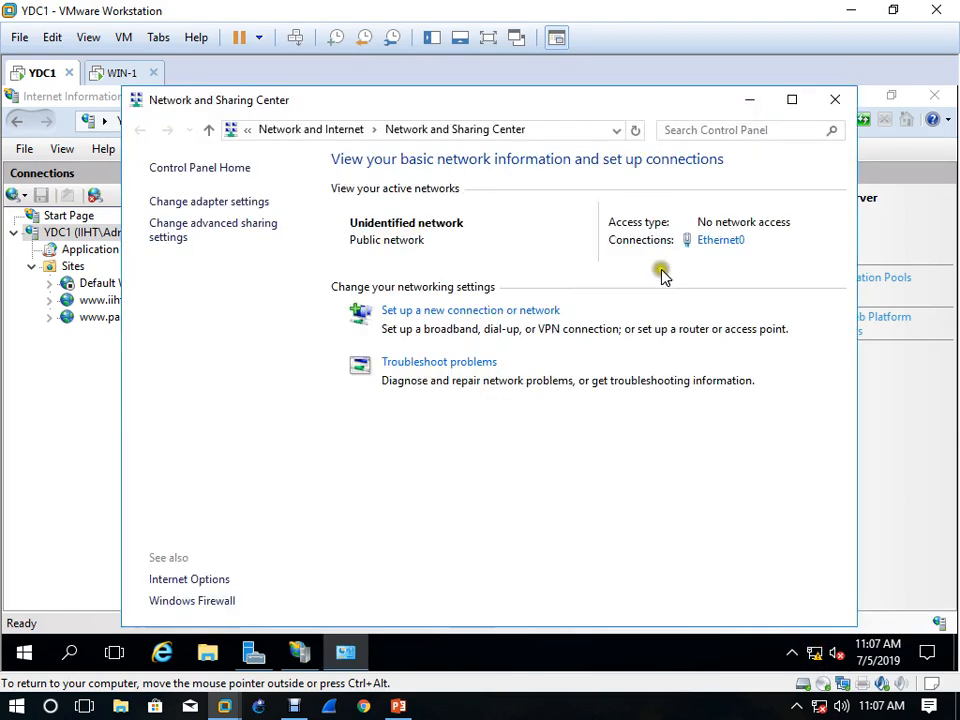
pyautogui.click(724, 243)
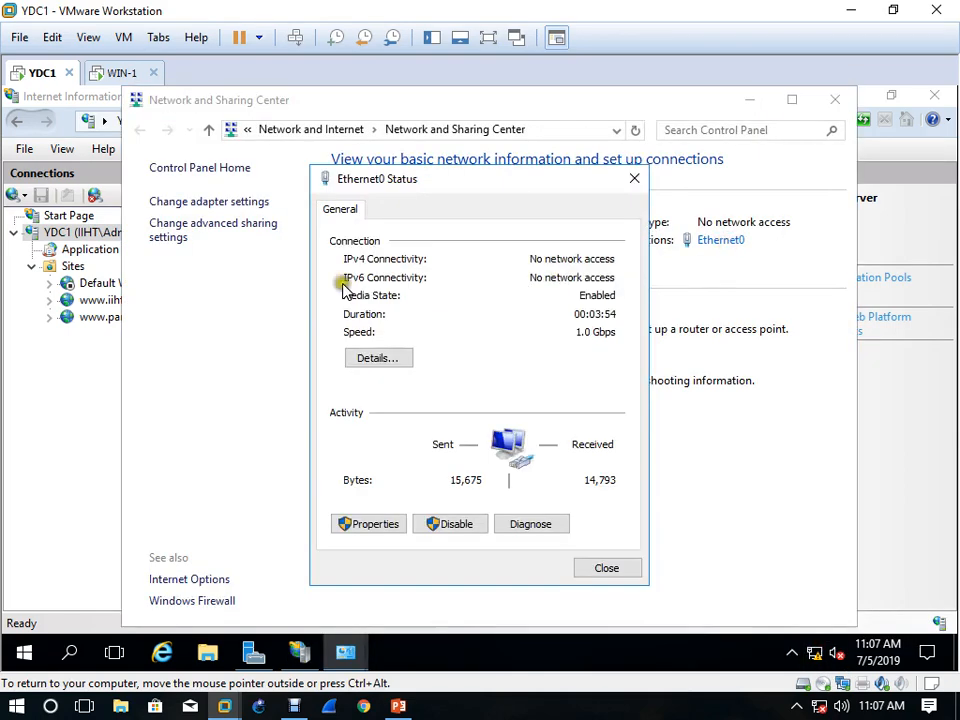
pyautogui.click(392, 364)
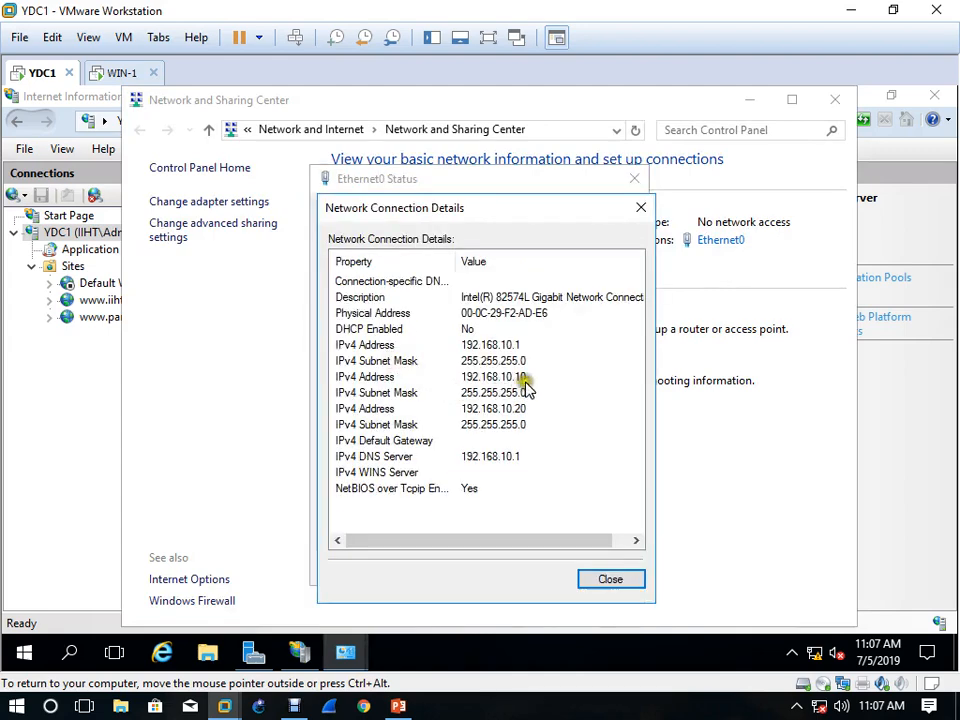
pyautogui.click(590, 579)
pyautogui.click(590, 569)
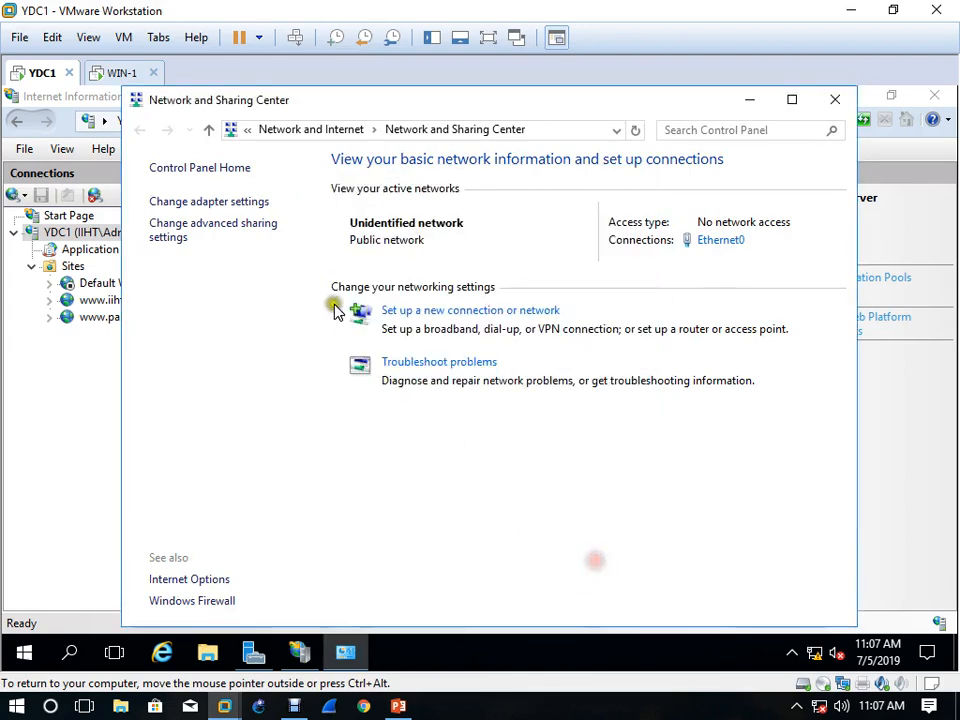
# Open the advanced TCP/IP settings of Ethernet0's Internet Protocol Version 4
pyautogui.click(231, 203)
pyautogui.rightClick(220, 218)
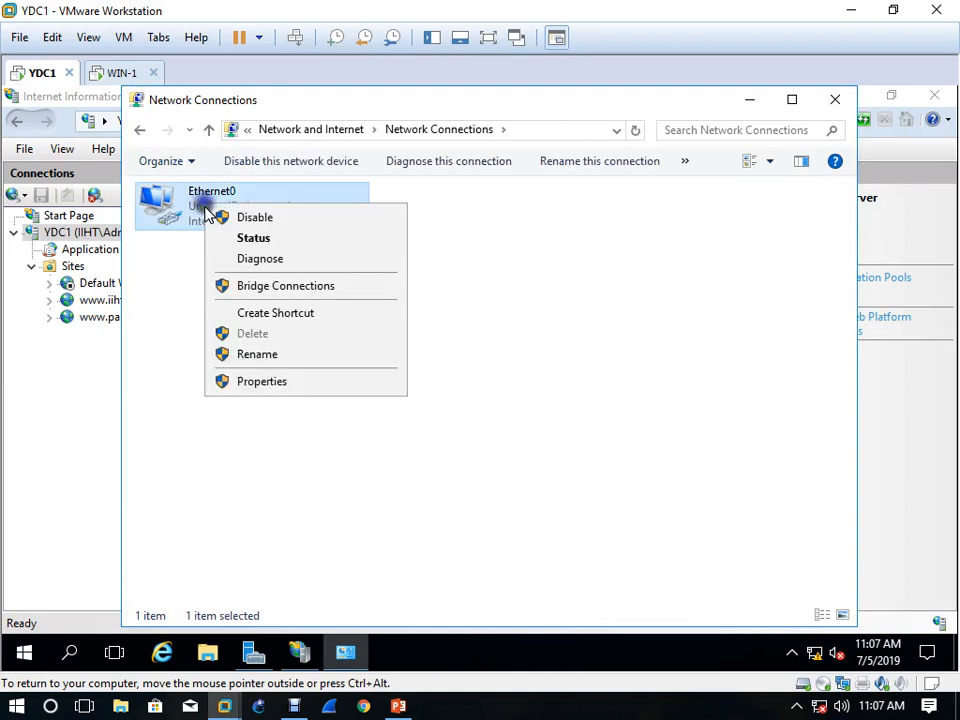
pyautogui.click(302, 390)
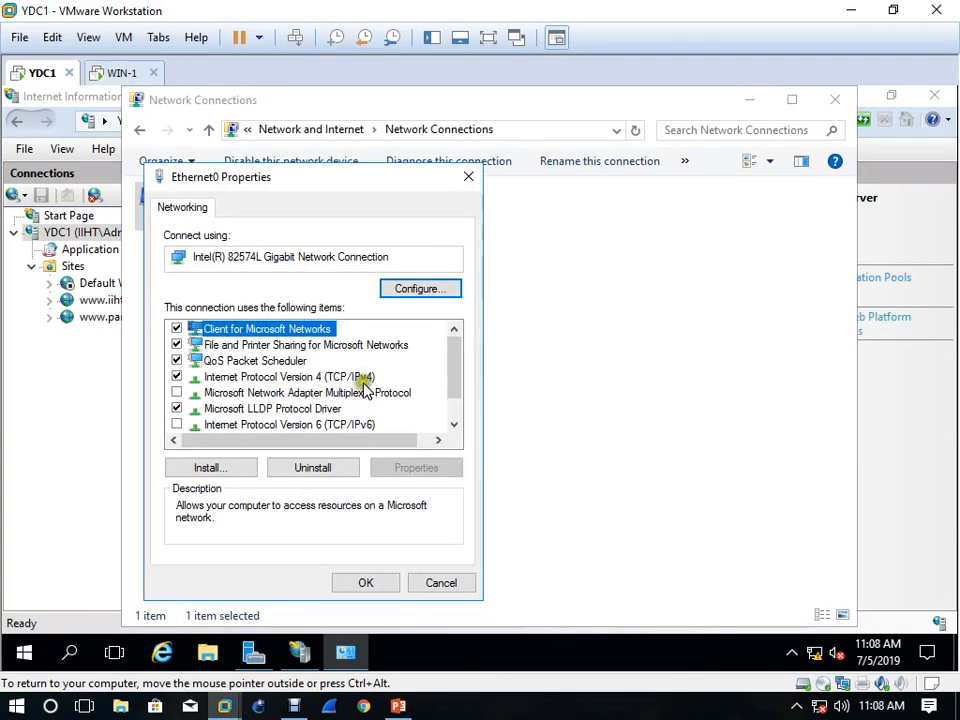
pyautogui.doubleClick(360, 378)
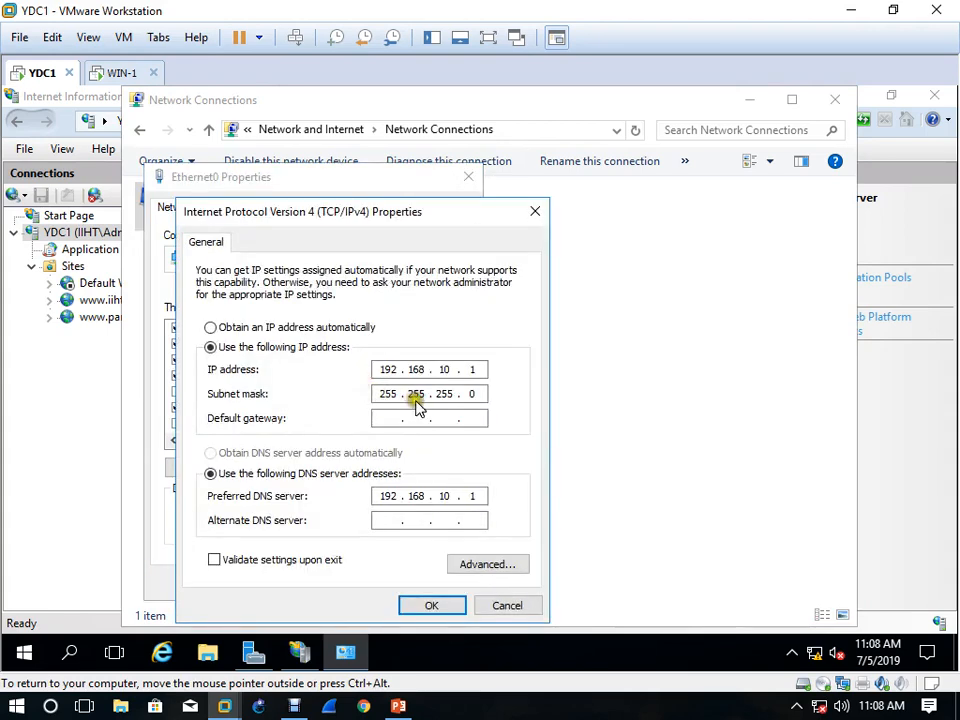
pyautogui.click(505, 565)
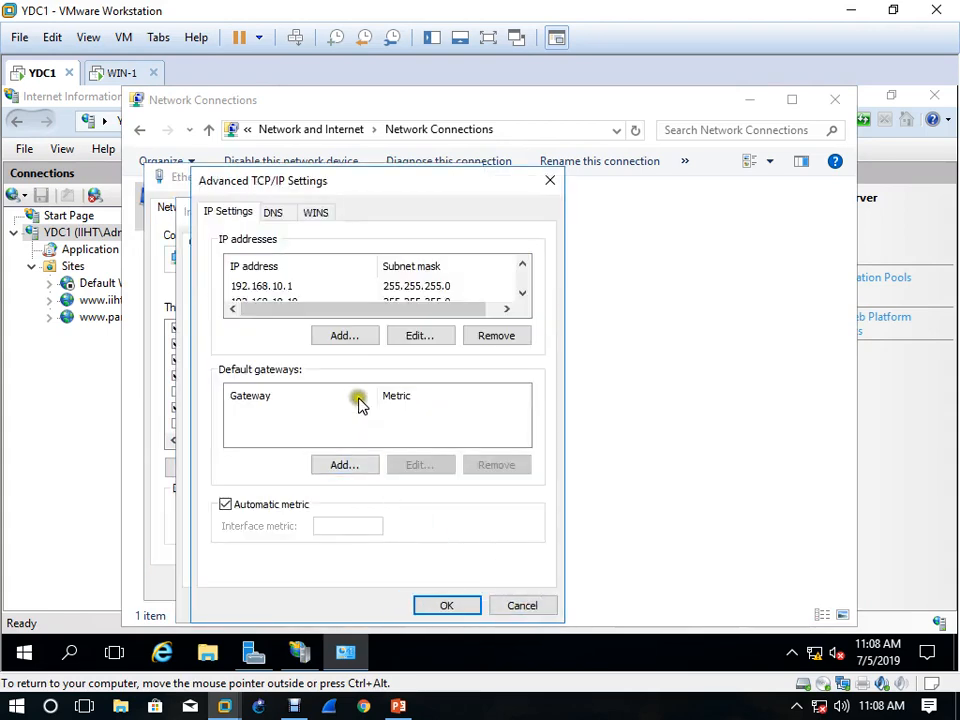
# Change the additional IP address 192.168.10.20 to 192.168.10.21, apply the Ethernet0 settings, and close the network connections window
pyautogui.scroll(-1, 312, 298)
pyautogui.click(294, 287)
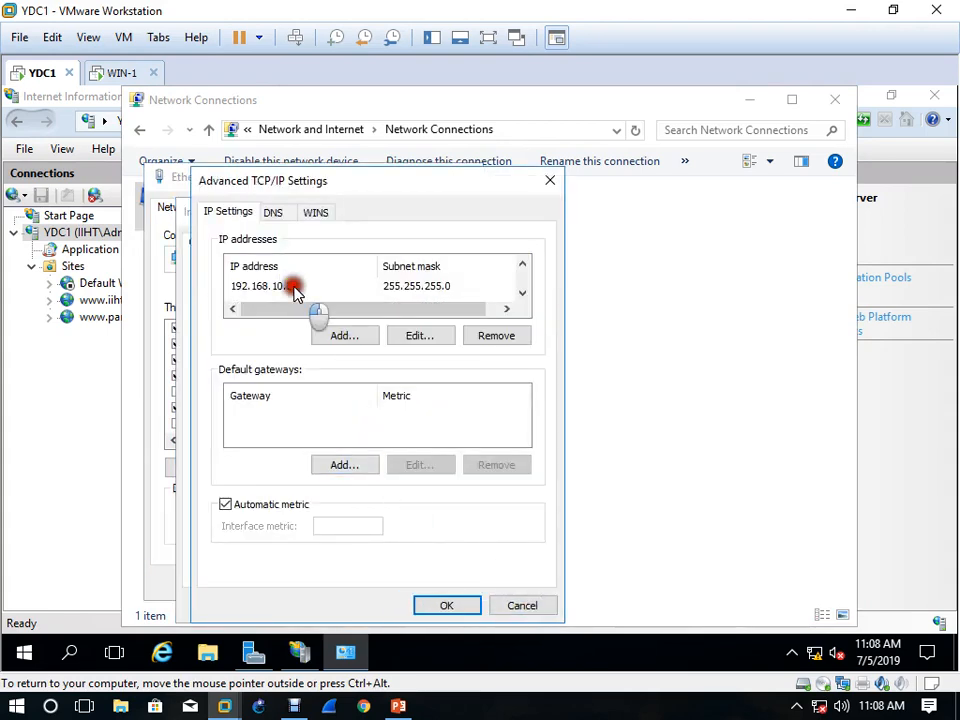
pyautogui.click(420, 336)
pyautogui.click(446, 301)
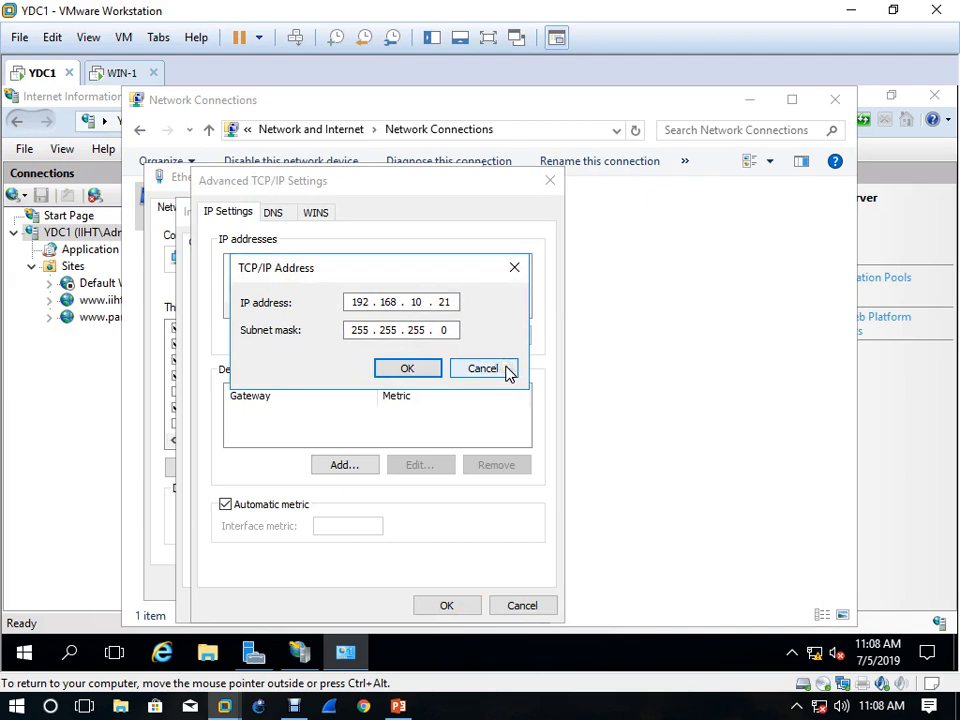
pyautogui.click(425, 371)
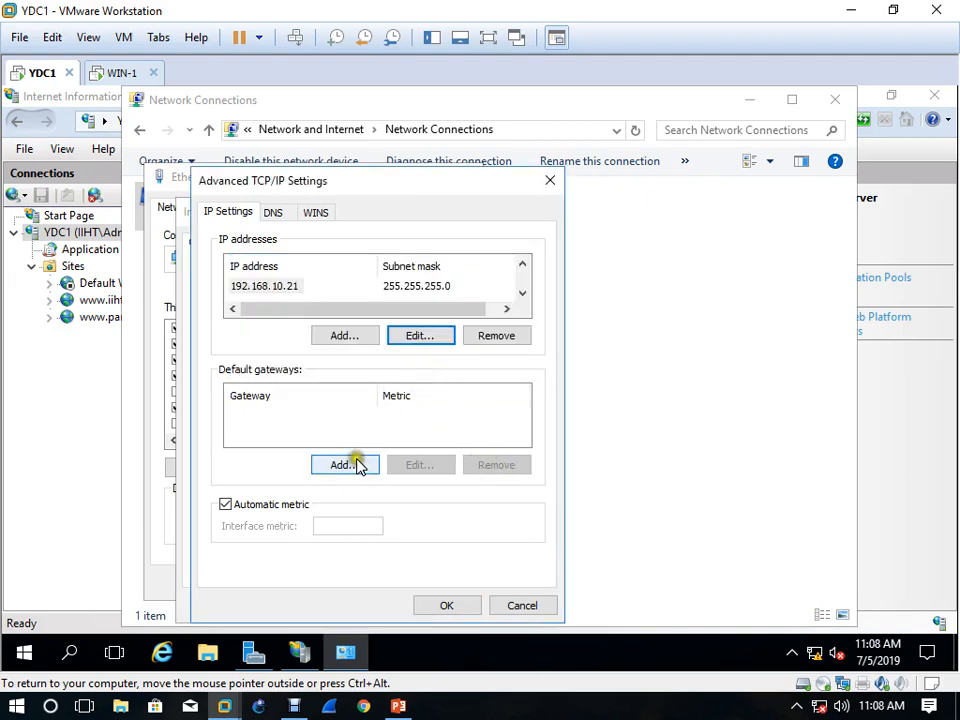
pyautogui.click(446, 605)
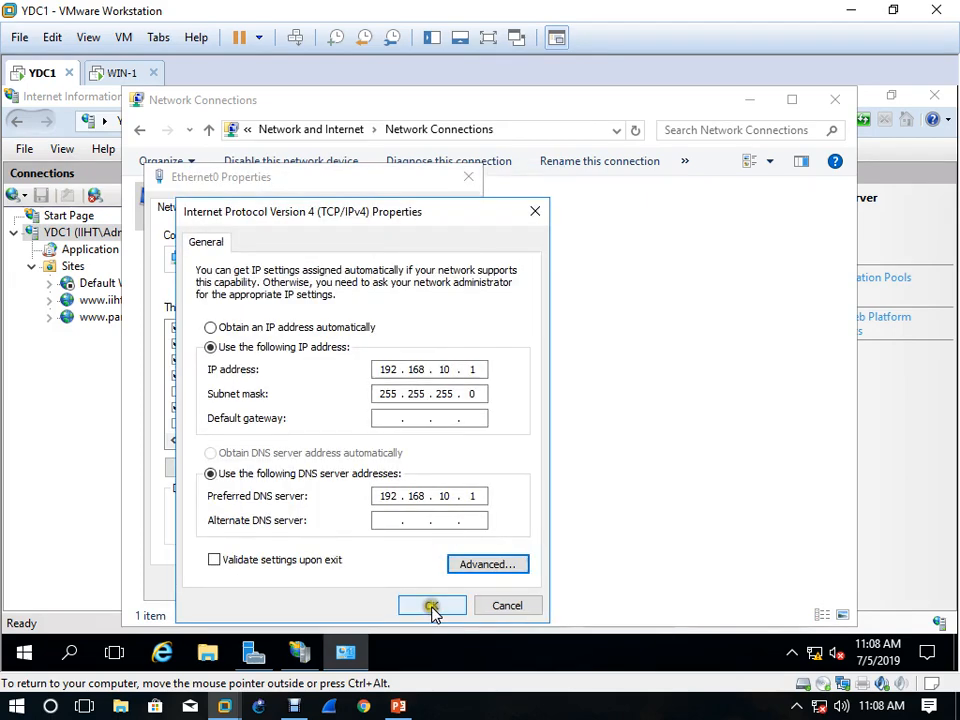
pyautogui.click(432, 606)
pyautogui.click(373, 580)
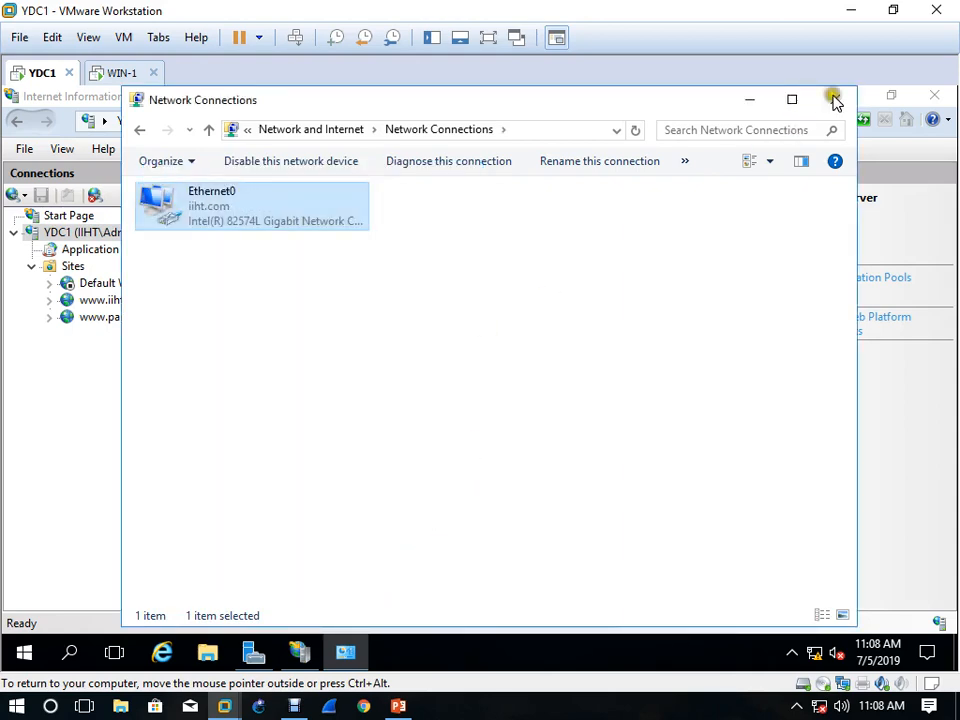
pyautogui.click(835, 99)
pyautogui.click(548, 362)
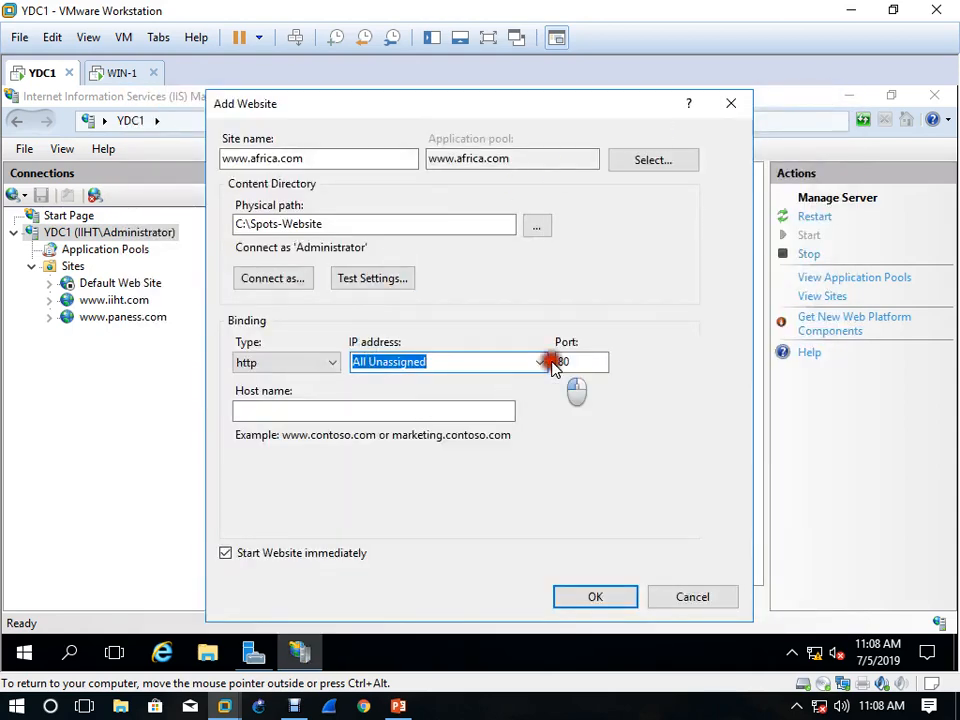
pyautogui.click(628, 452)
pyautogui.click(692, 598)
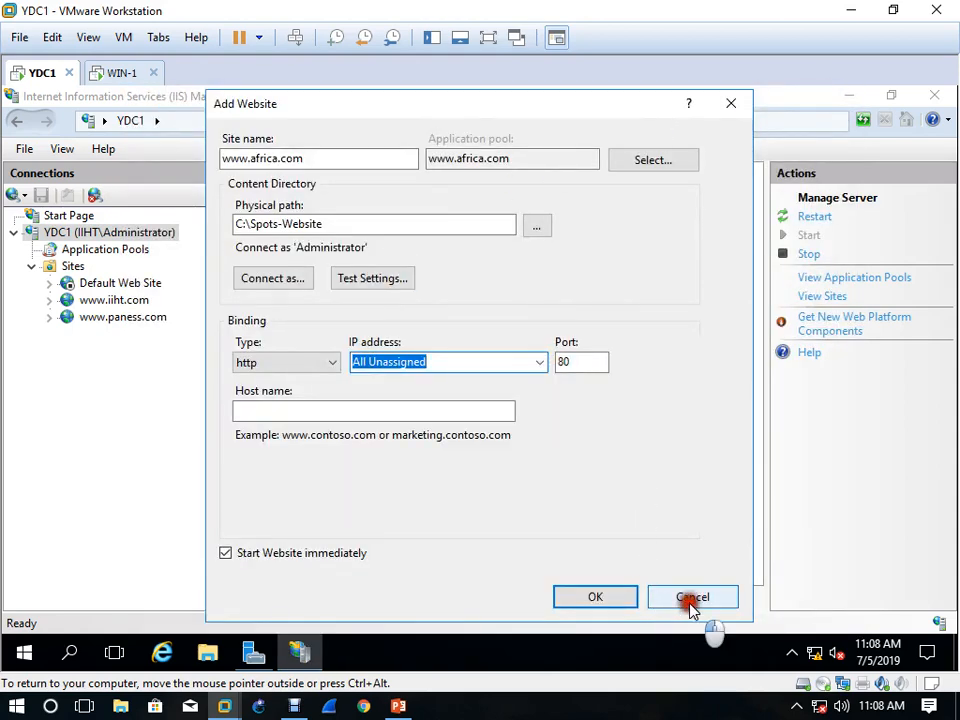
pyautogui.rightClick(80, 268)
pyautogui.click(122, 276)
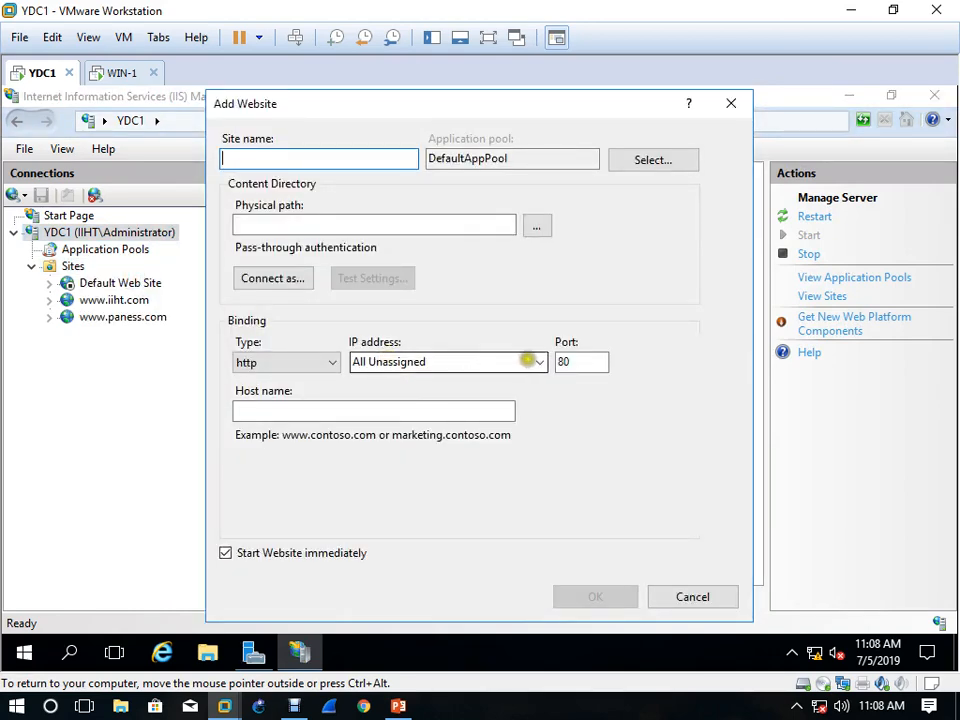
pyautogui.click(527, 361)
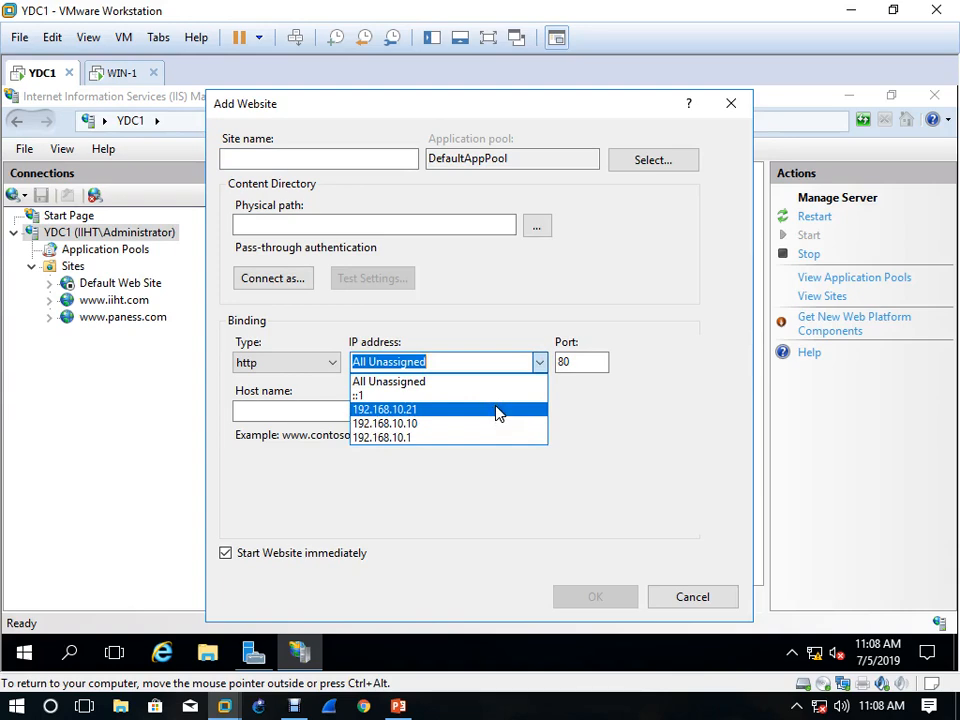
pyautogui.click(623, 510)
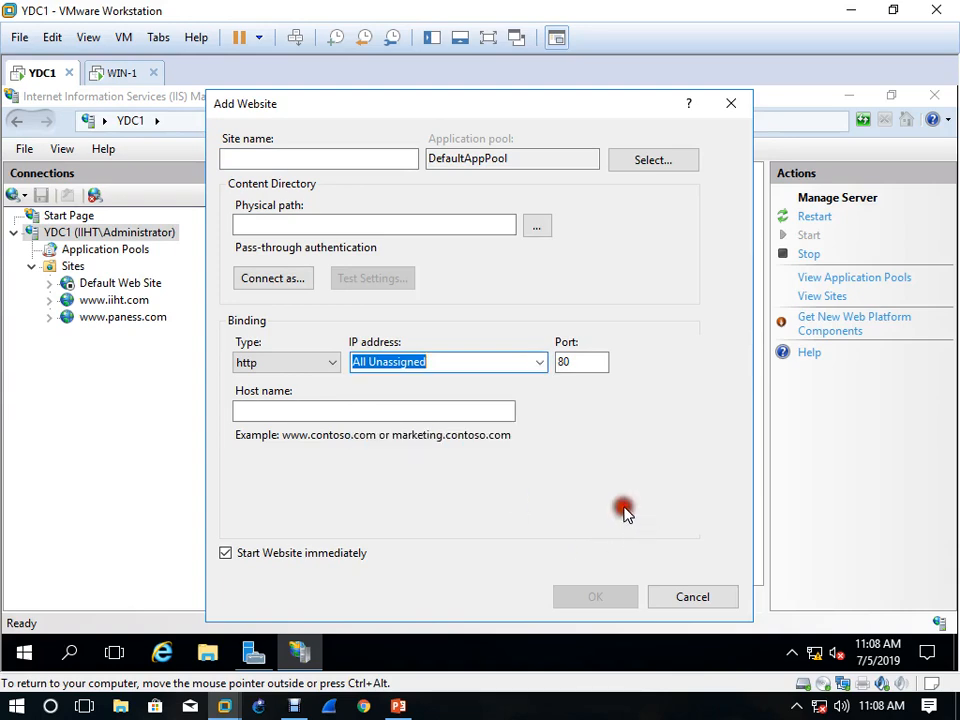
# Open DNS Manager from Server Manager, expand the forward and reverse lookup zones, and show the africa.com records
pyautogui.click(253, 652)
pyautogui.click(821, 136)
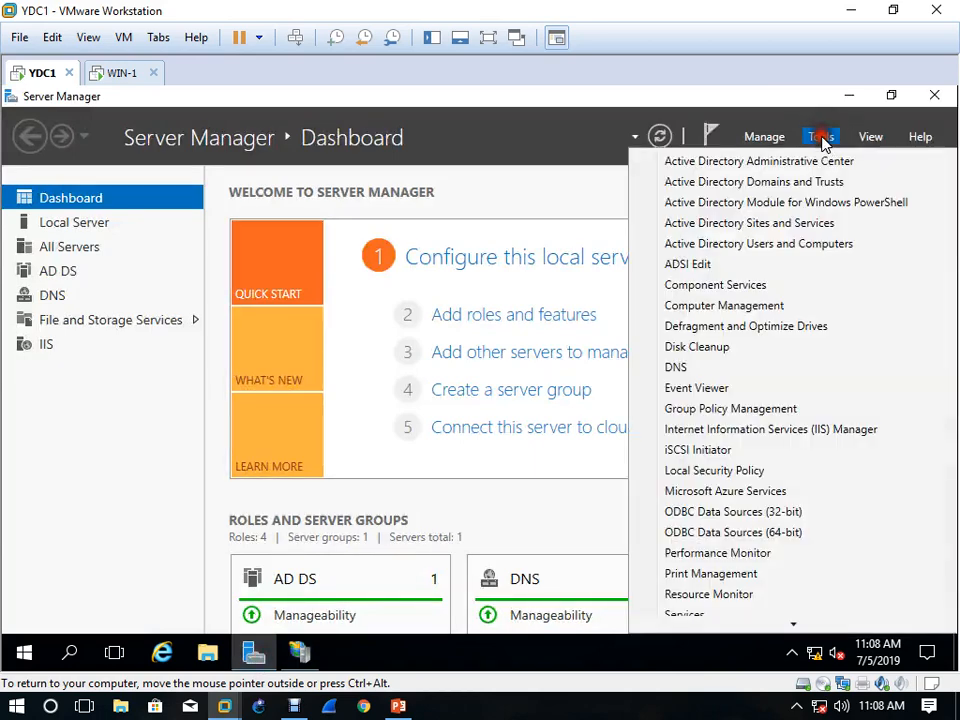
pyautogui.click(755, 369)
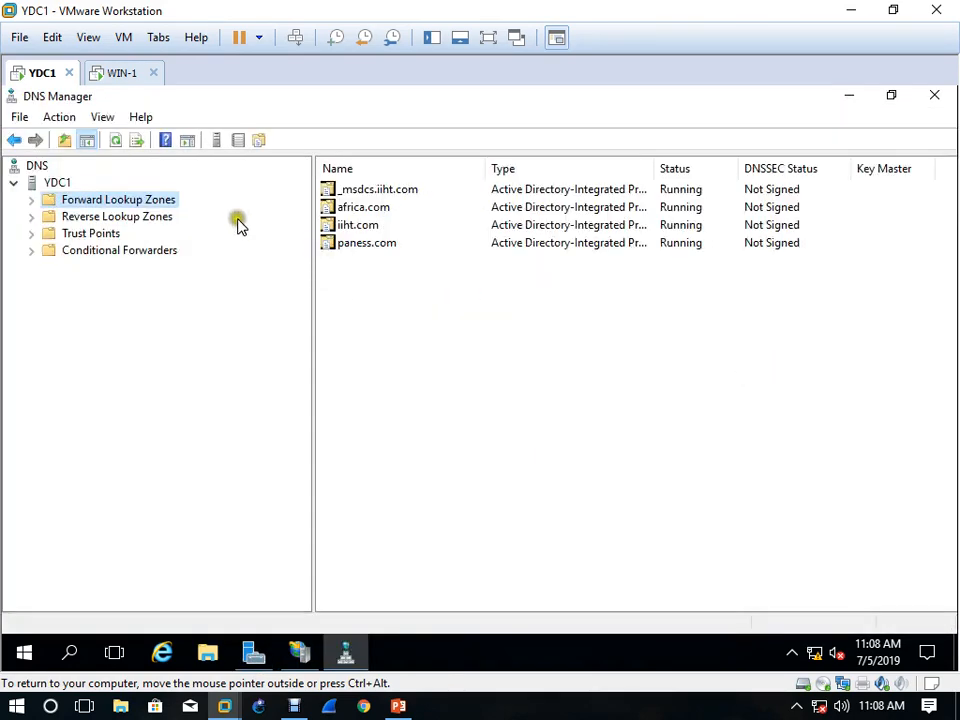
pyautogui.doubleClick(110, 217)
pyautogui.doubleClick(112, 201)
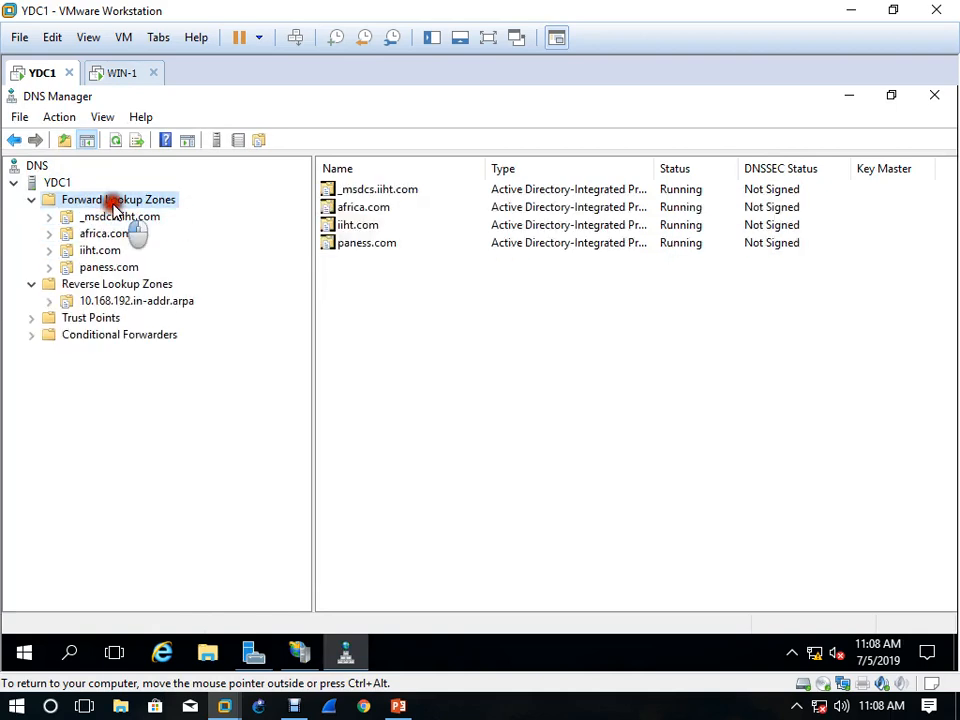
pyautogui.click(110, 267)
pyautogui.click(105, 234)
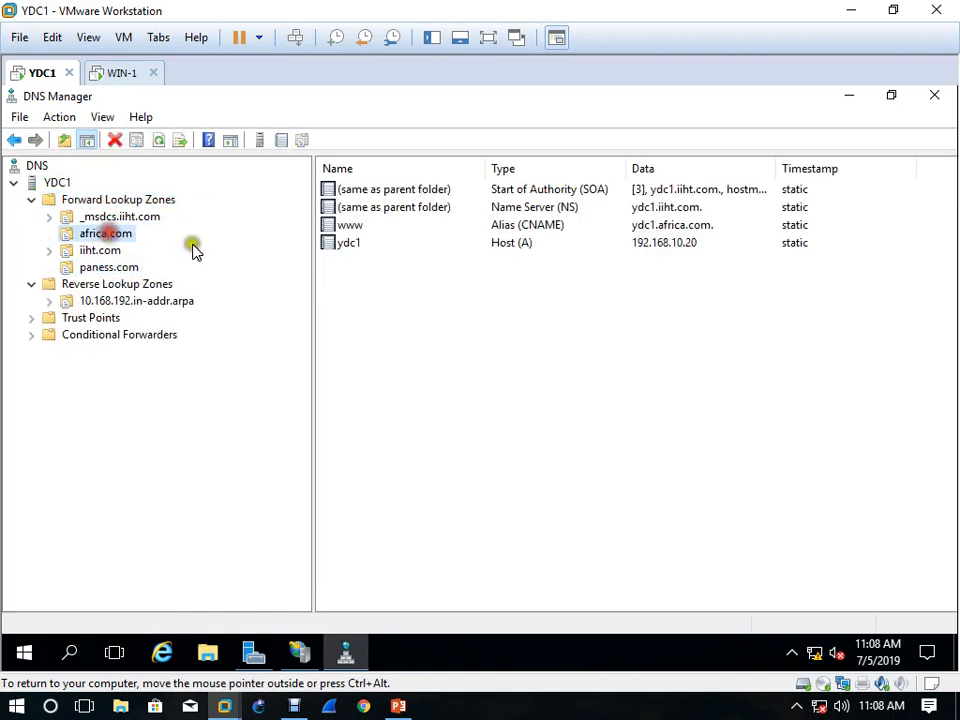
# Delete the ydc1 host record and the www alias record from the africa.com zone
pyautogui.click(530, 248)
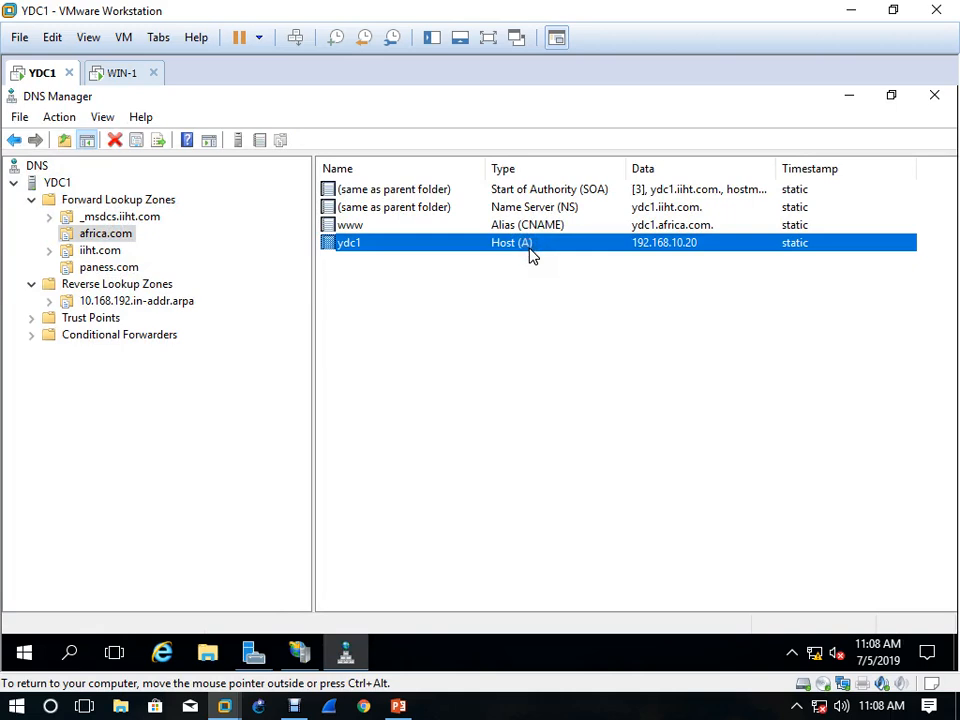
pyautogui.press('Delete')
pyautogui.click(532, 434)
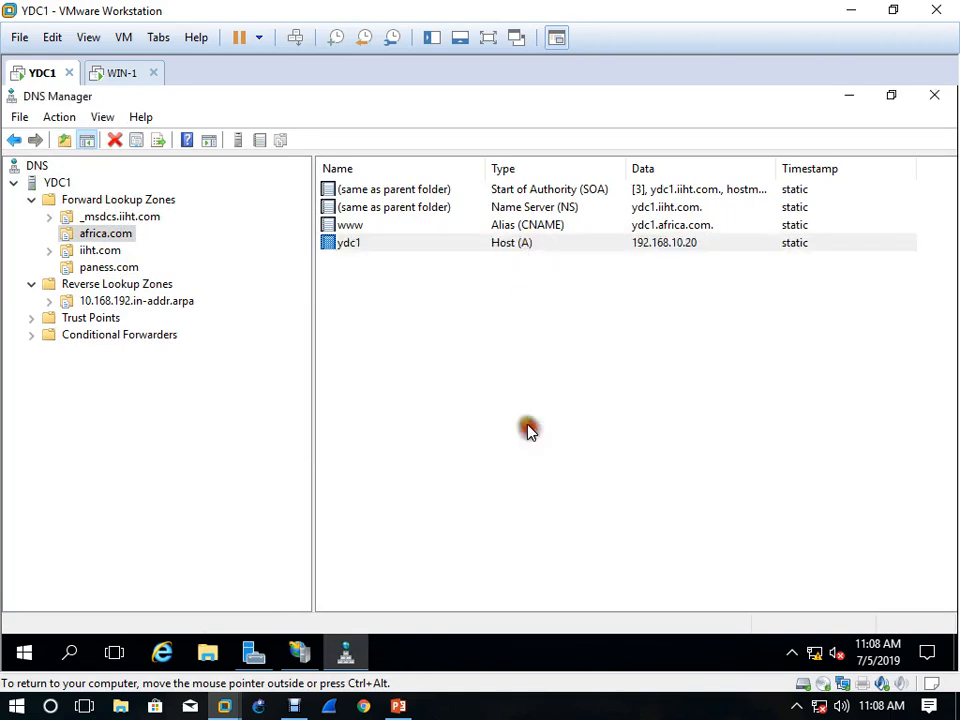
pyautogui.click(516, 228)
pyautogui.press('Delete')
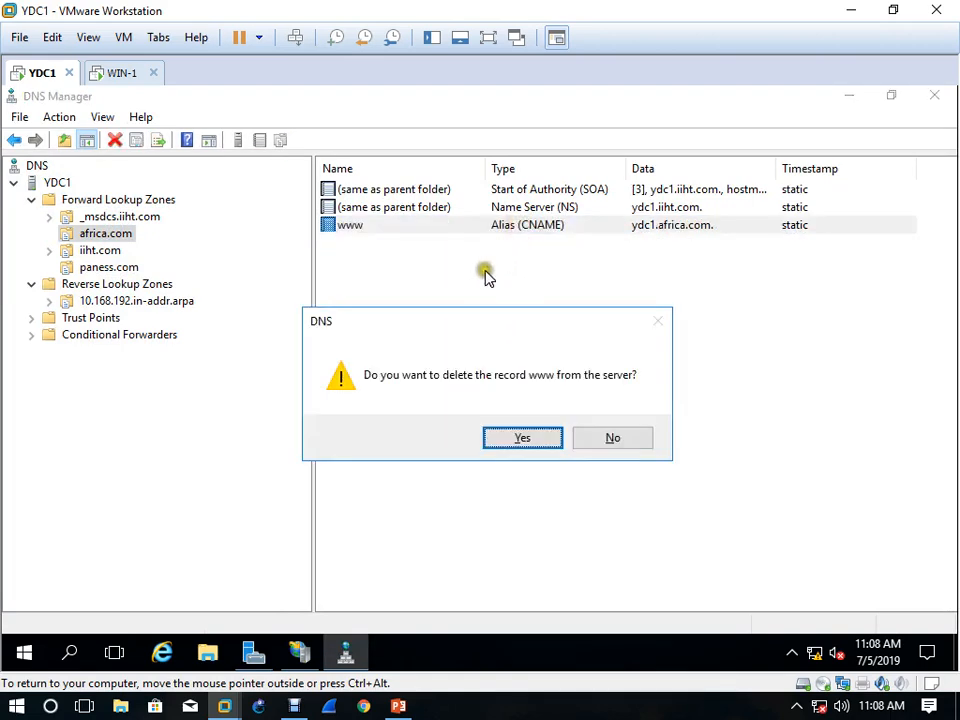
pyautogui.click(534, 437)
# Review the pointer records in the 10.168.192.in-addr.arpa reverse lookup zone
pyautogui.click(124, 299)
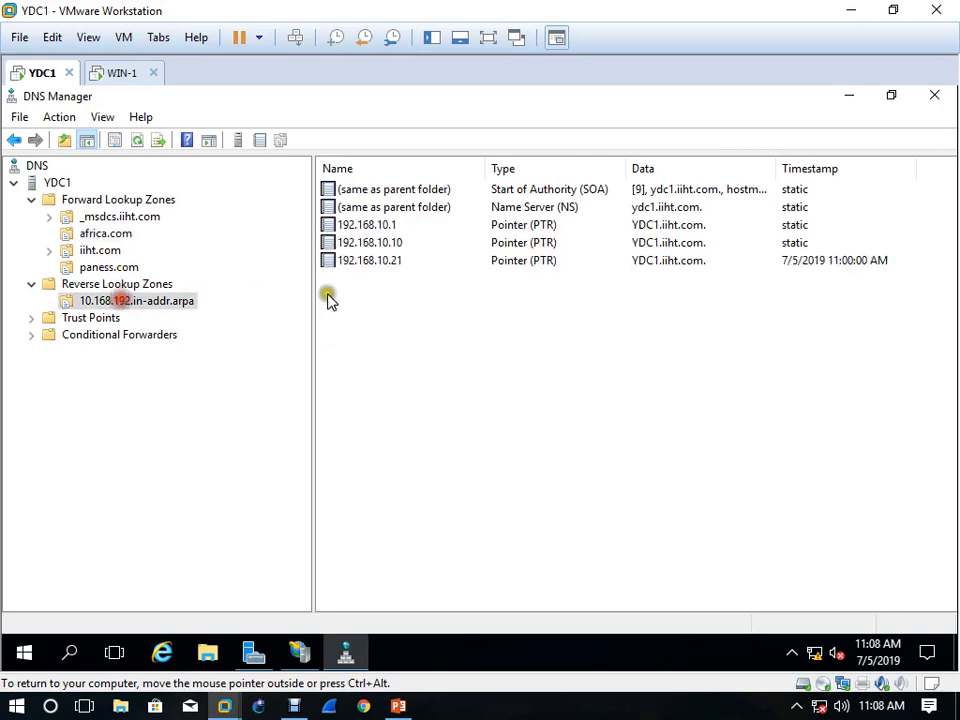
pyautogui.click(634, 262)
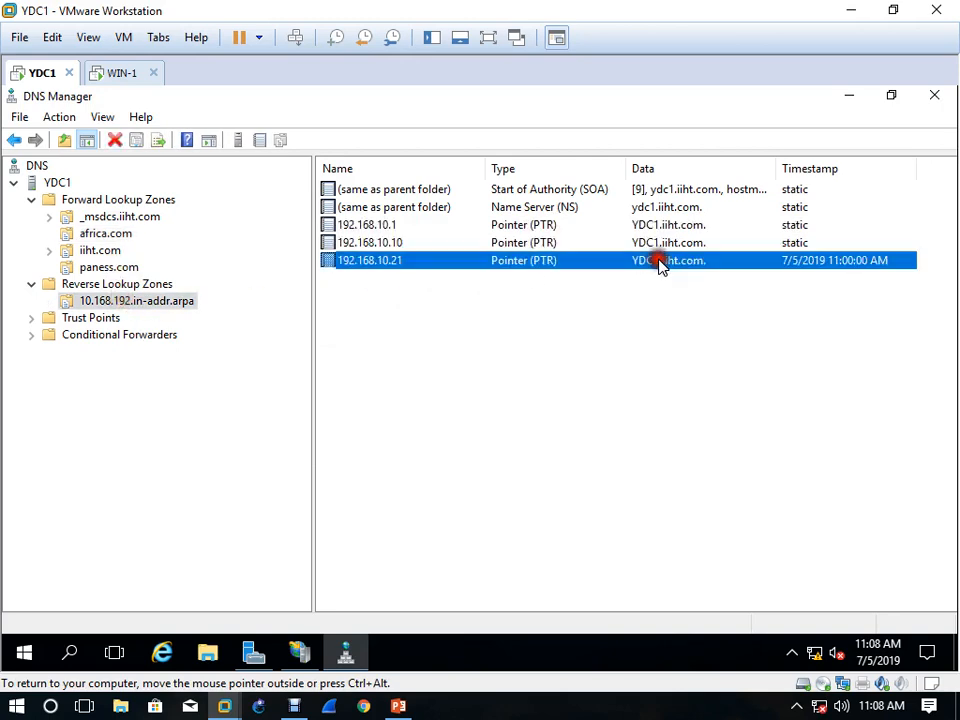
pyautogui.click(128, 267)
# Add a ydc1 host record with IP address 192.168.10.21 to the africa.com zone, with a pointer record and updates allowed for authenticated users
pyautogui.click(118, 233)
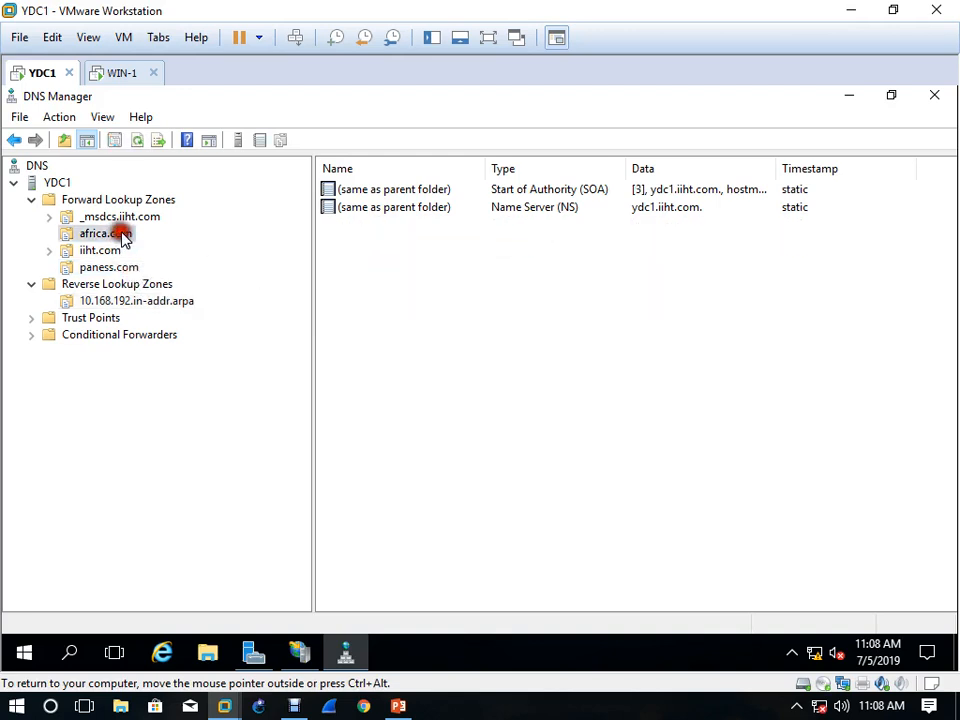
pyautogui.rightClick(478, 252)
pyautogui.click(570, 311)
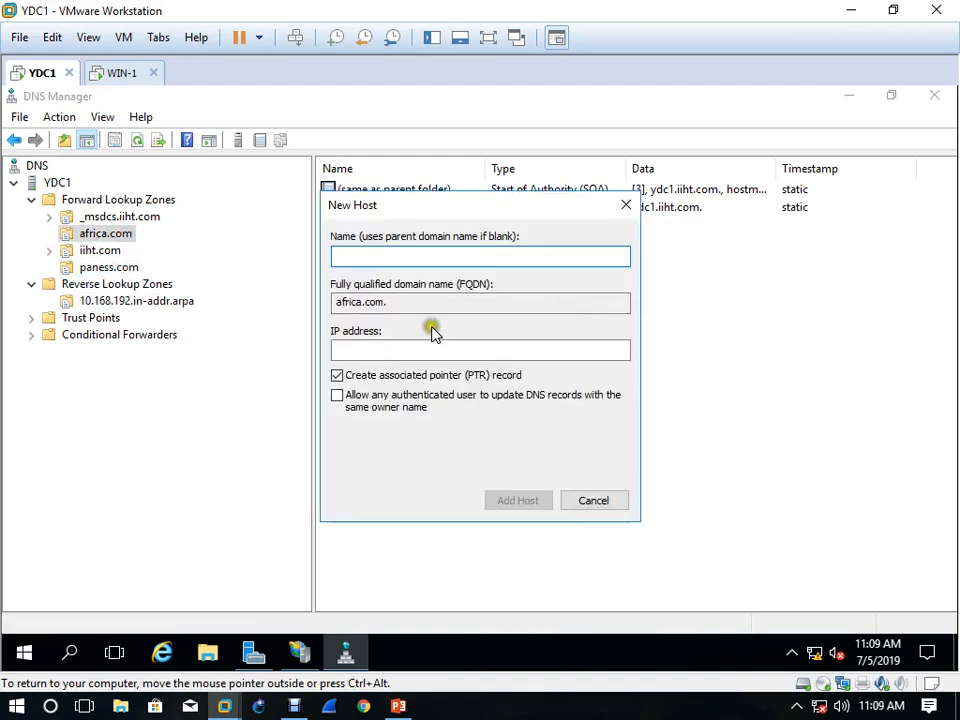
pyautogui.write('ydc1')
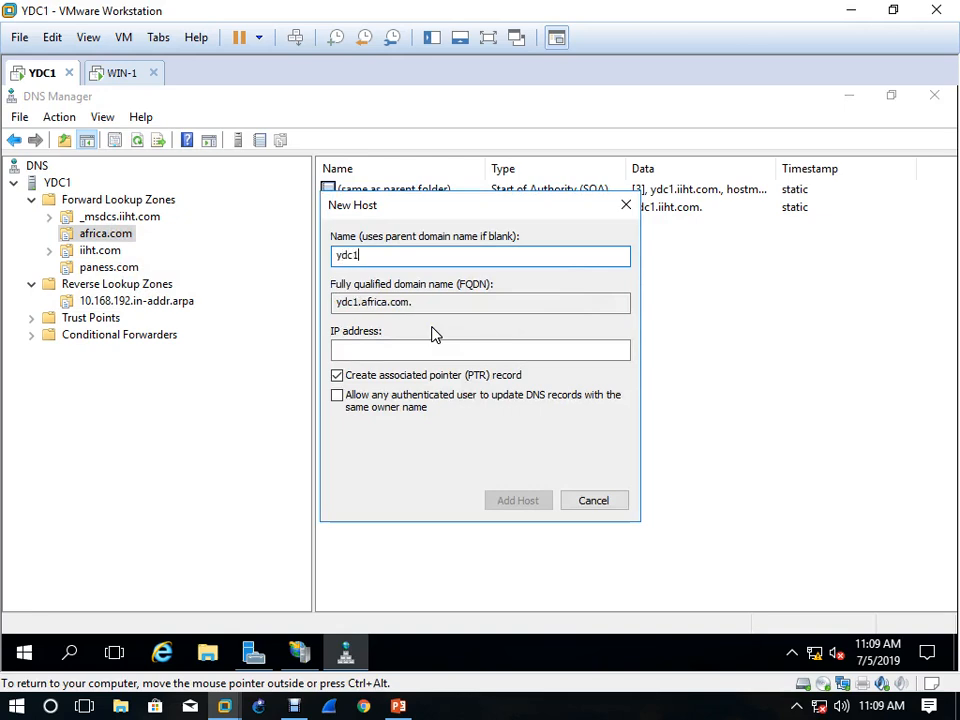
pyautogui.click(341, 397)
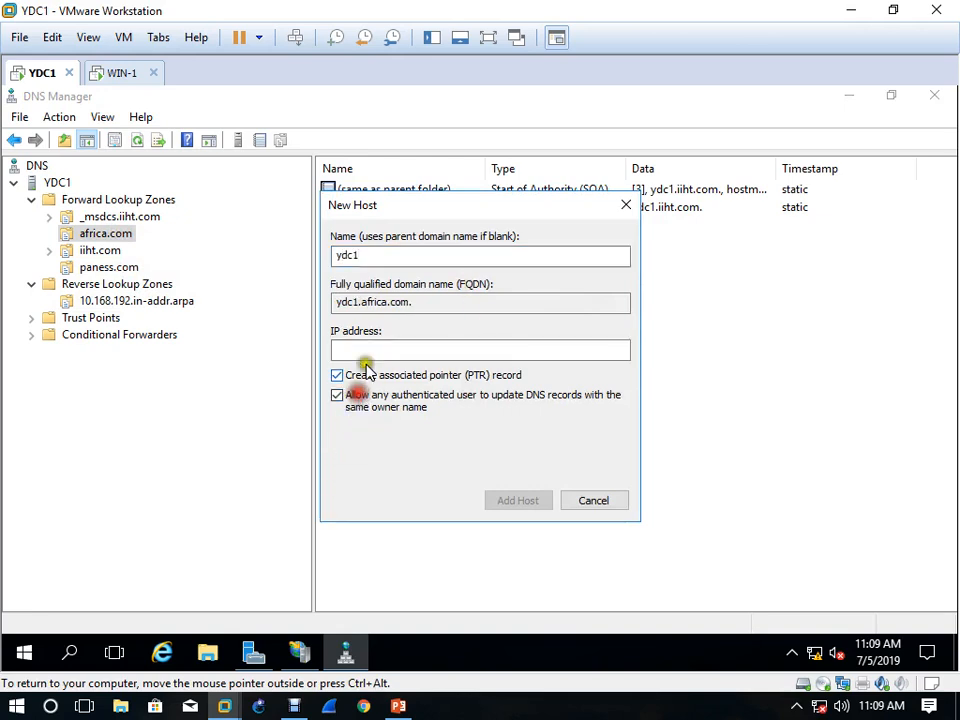
pyautogui.click(372, 346)
pyautogui.write('192.16')
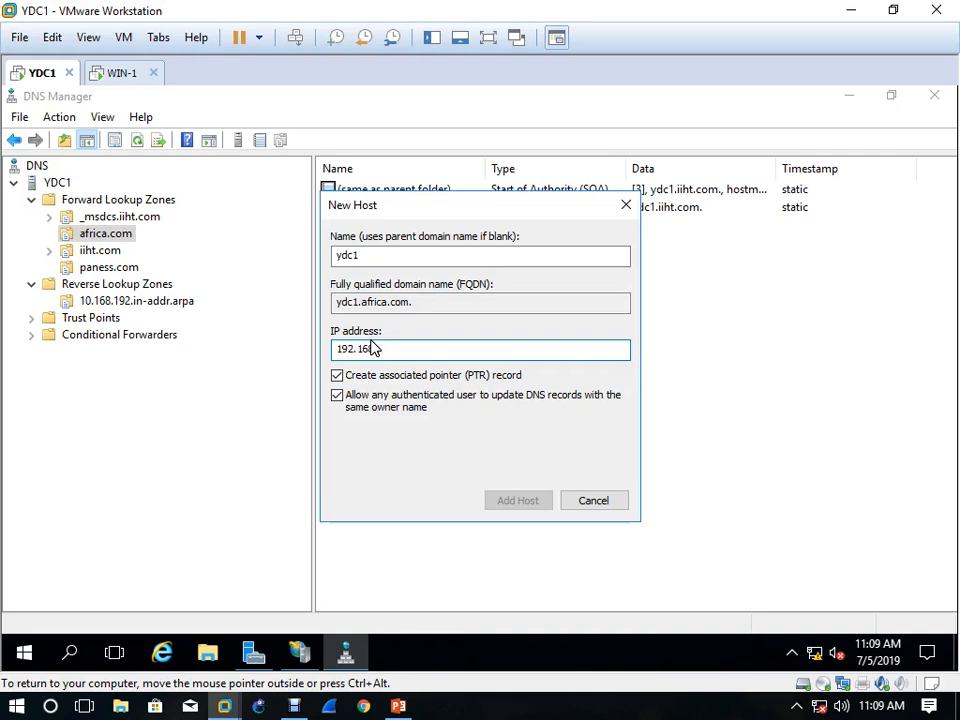
pyautogui.write('8.10.21')
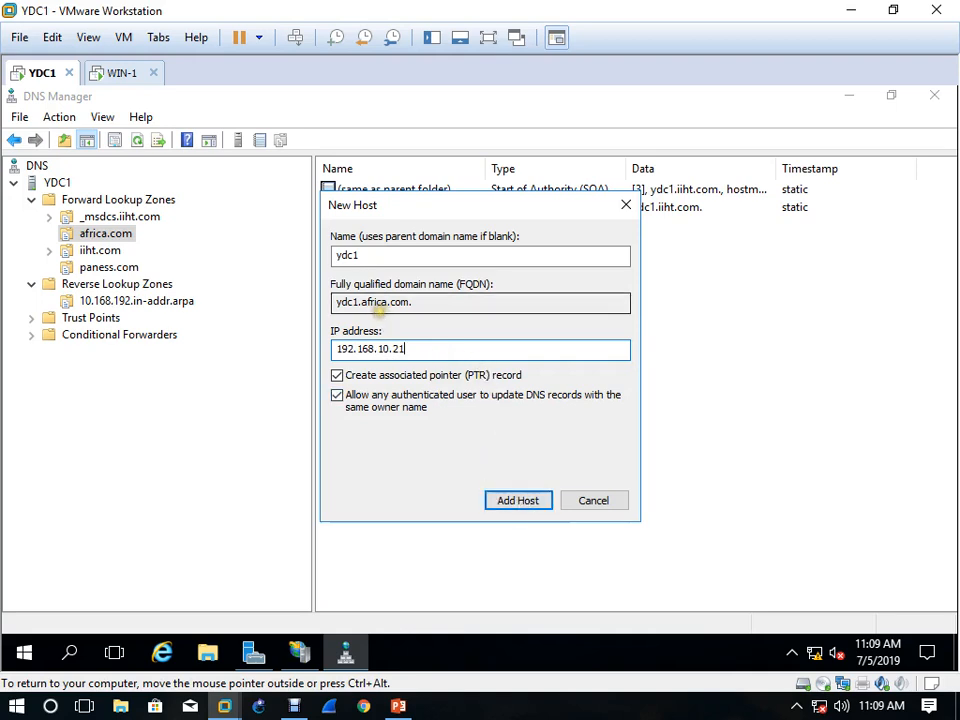
pyautogui.click(508, 495)
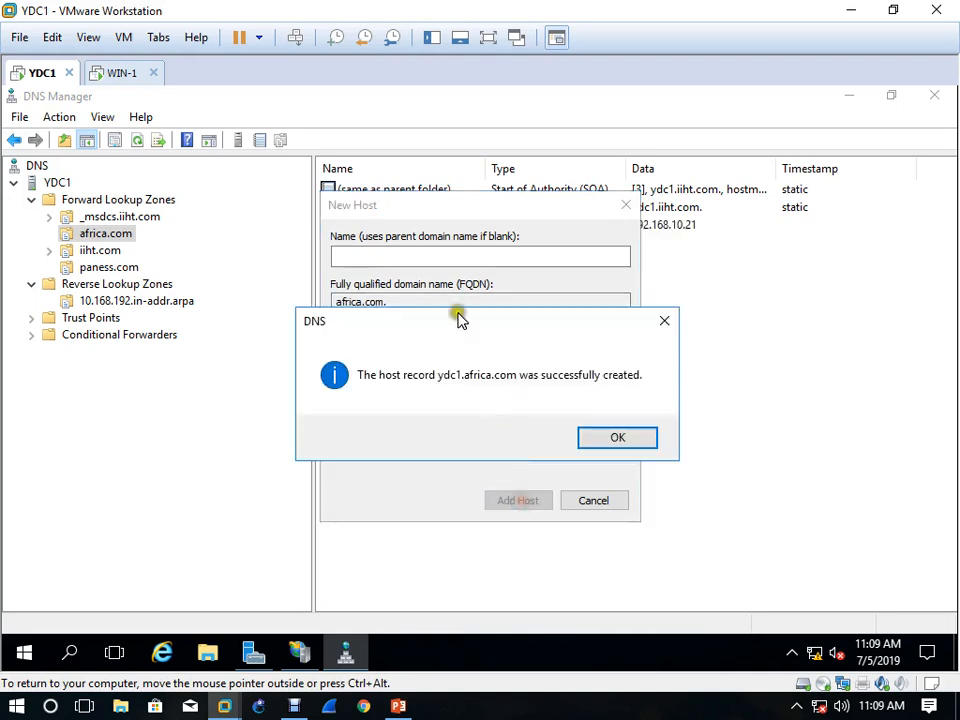
pyautogui.click(643, 444)
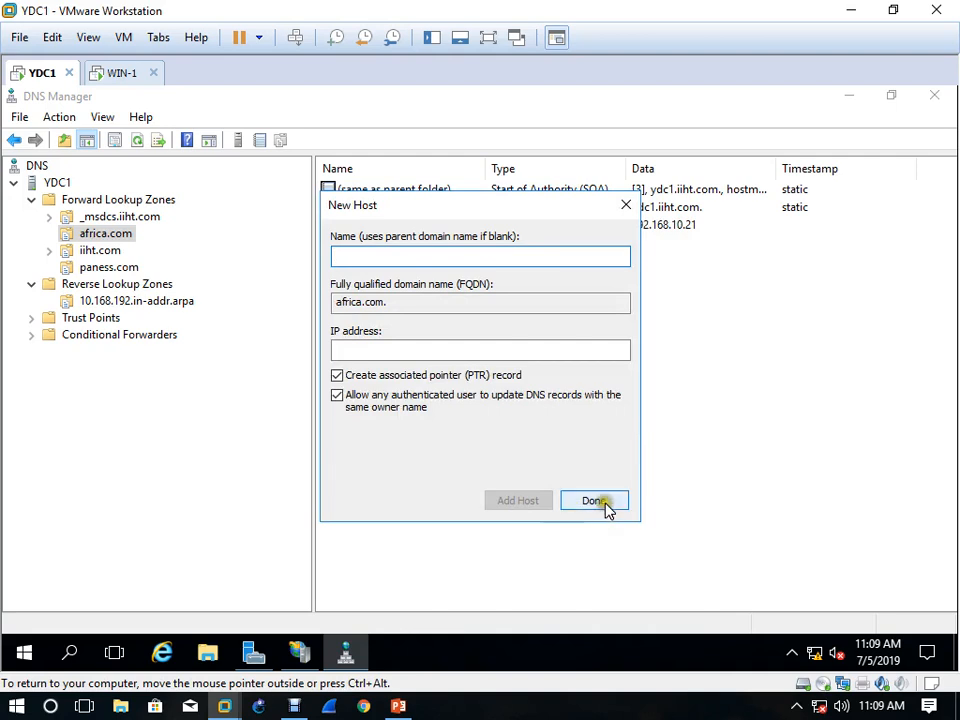
pyautogui.click(605, 505)
# Add a www host record for 192.168.10.21 to africa.com, allowing authenticated users to update it, and check the reverse lookup zone
pyautogui.rightClick(425, 280)
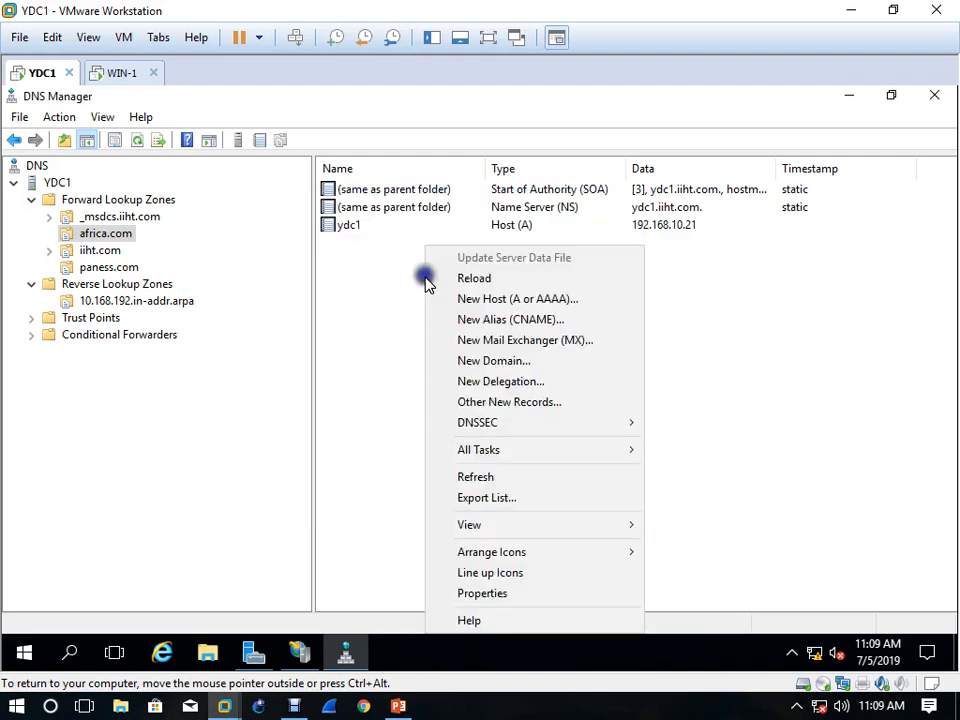
pyautogui.click(528, 299)
pyautogui.write('w')
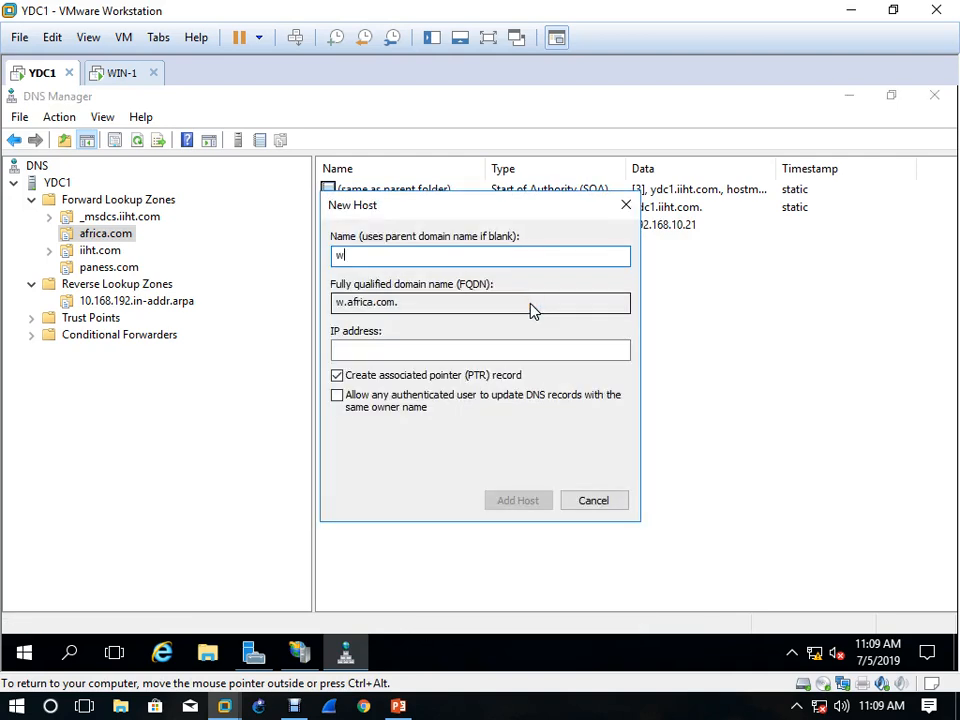
pyautogui.write('ww')
pyautogui.click(382, 348)
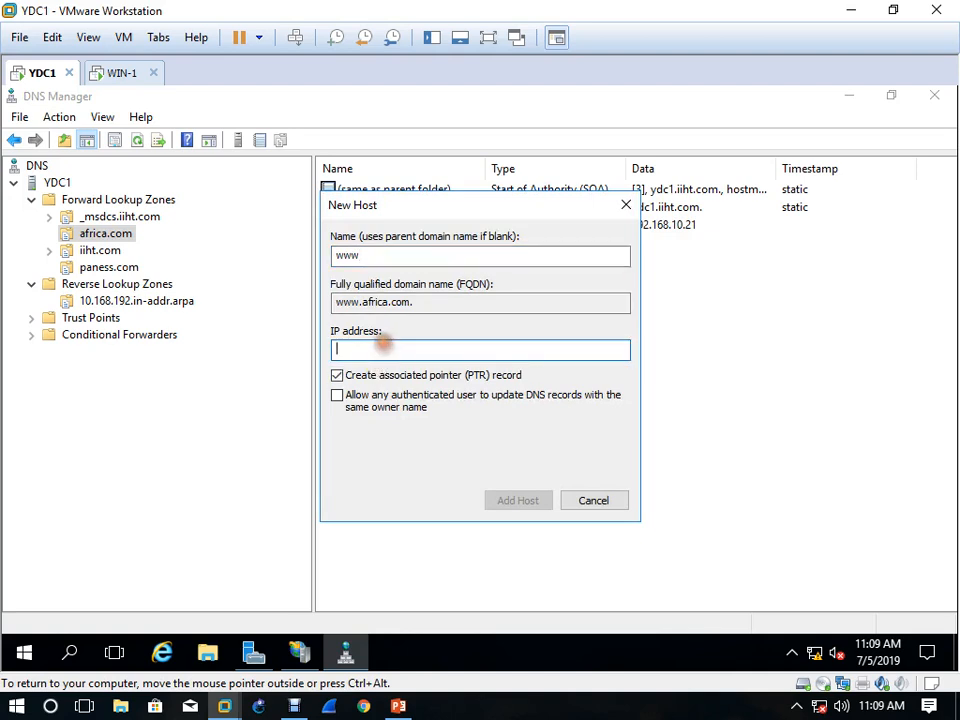
pyautogui.write('192.168')
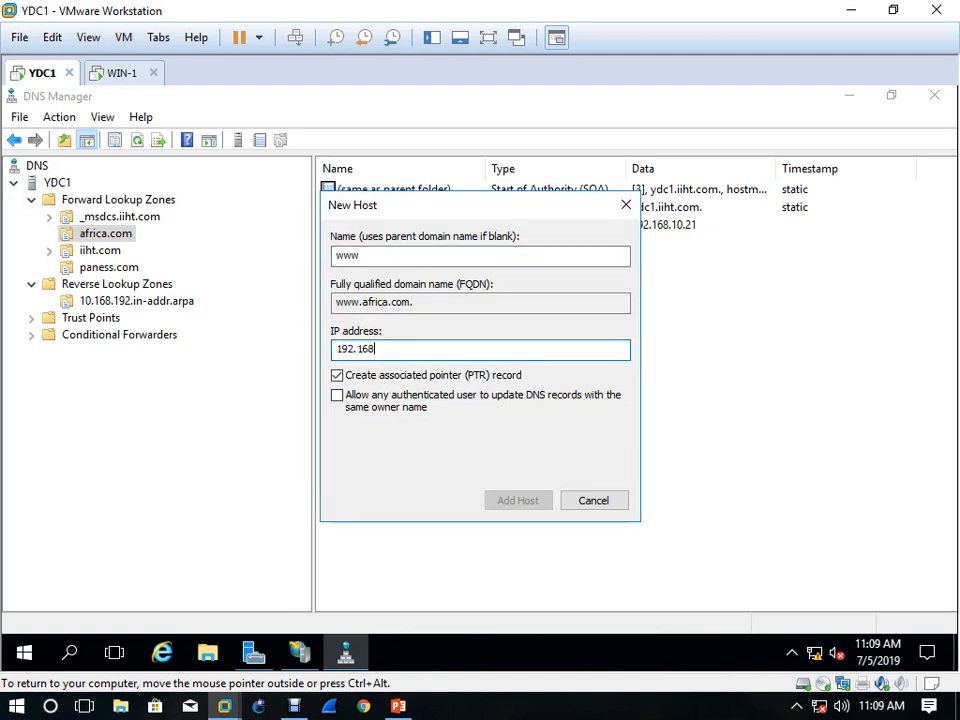
pyautogui.write('.10.21')
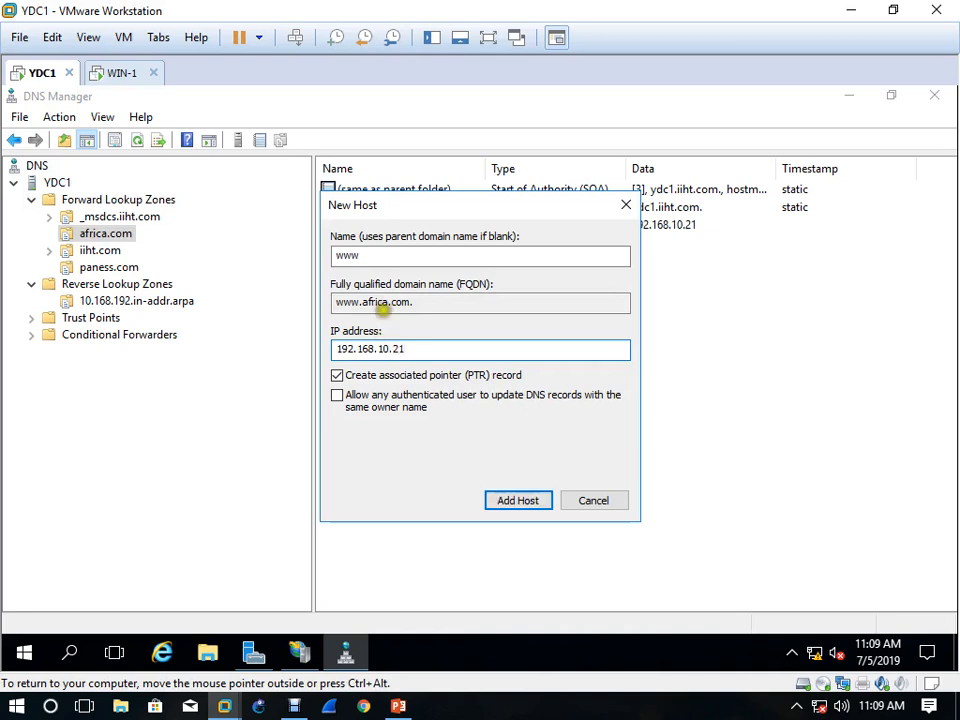
pyautogui.click(422, 394)
pyautogui.click(530, 502)
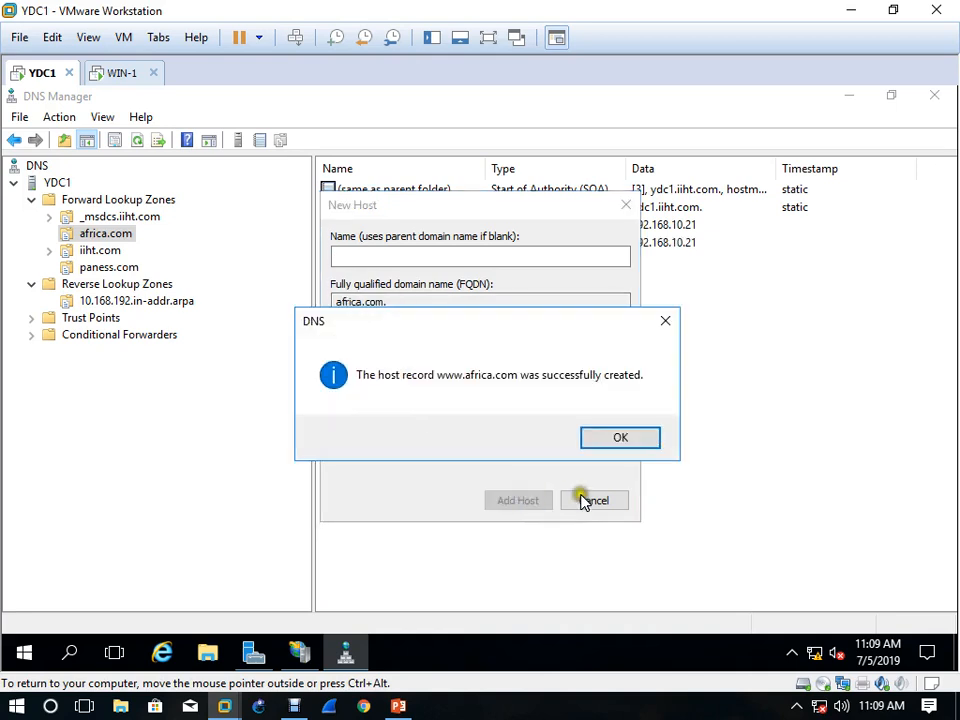
pyautogui.click(619, 440)
pyautogui.click(601, 506)
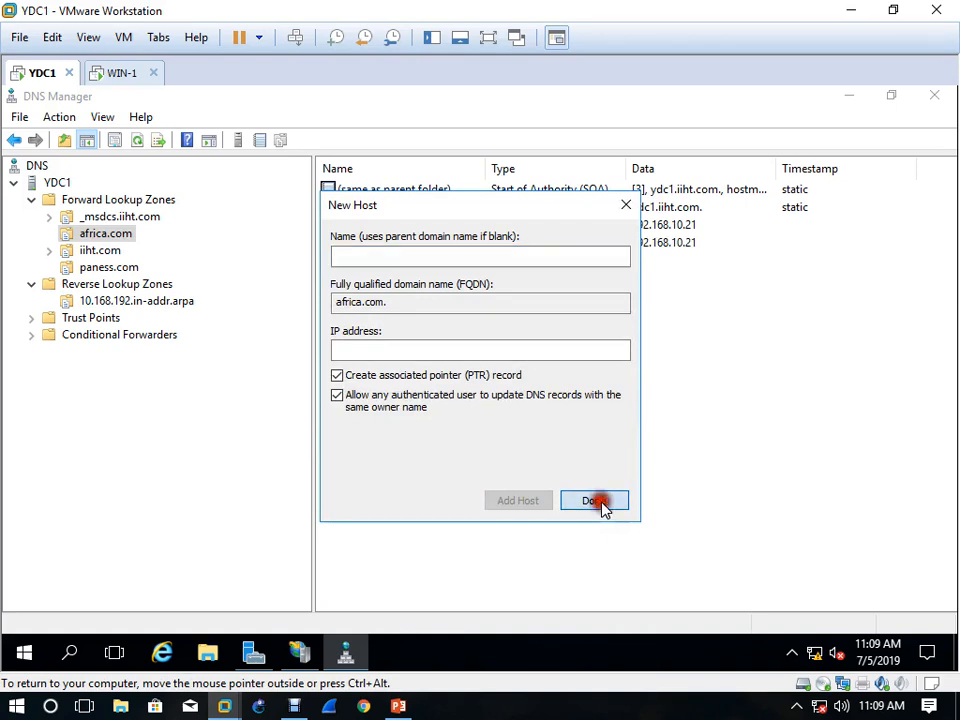
pyautogui.click(147, 303)
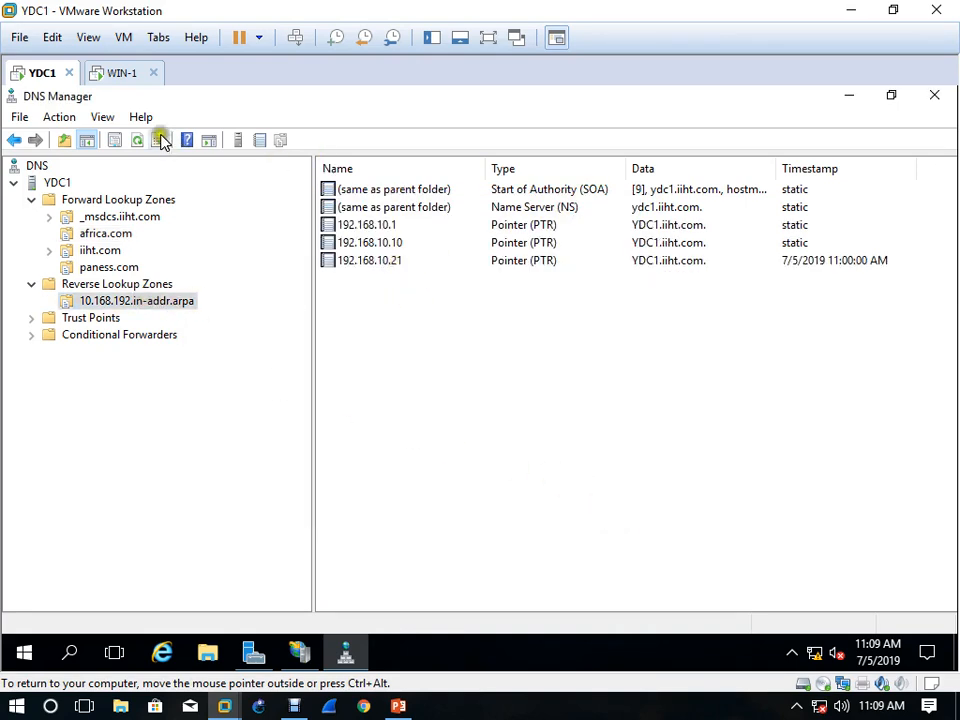
pyautogui.click(300, 653)
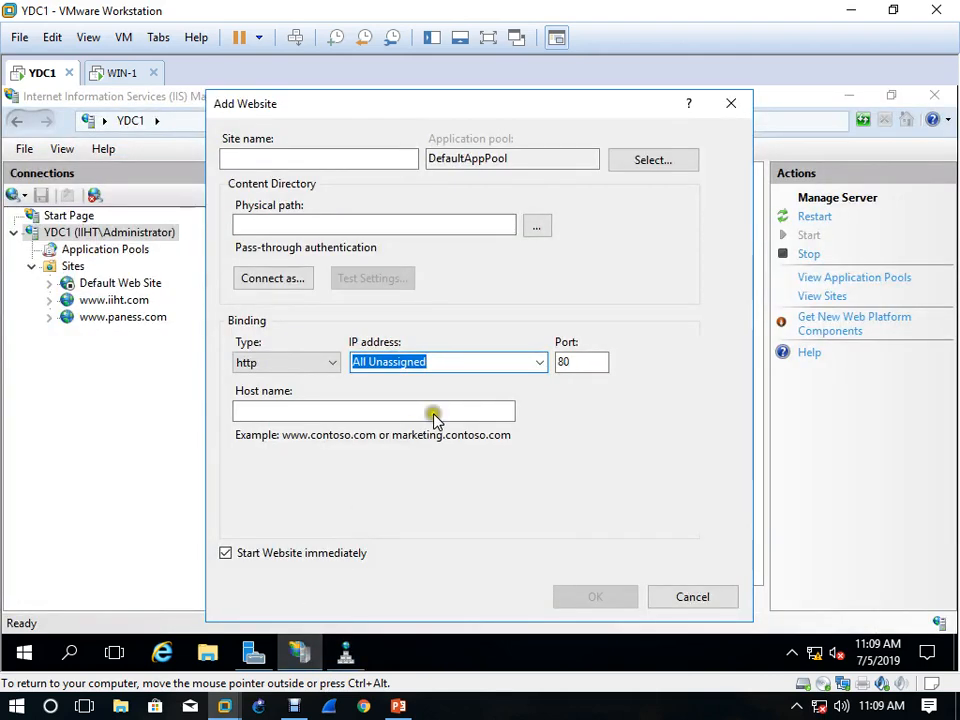
pyautogui.click(257, 159)
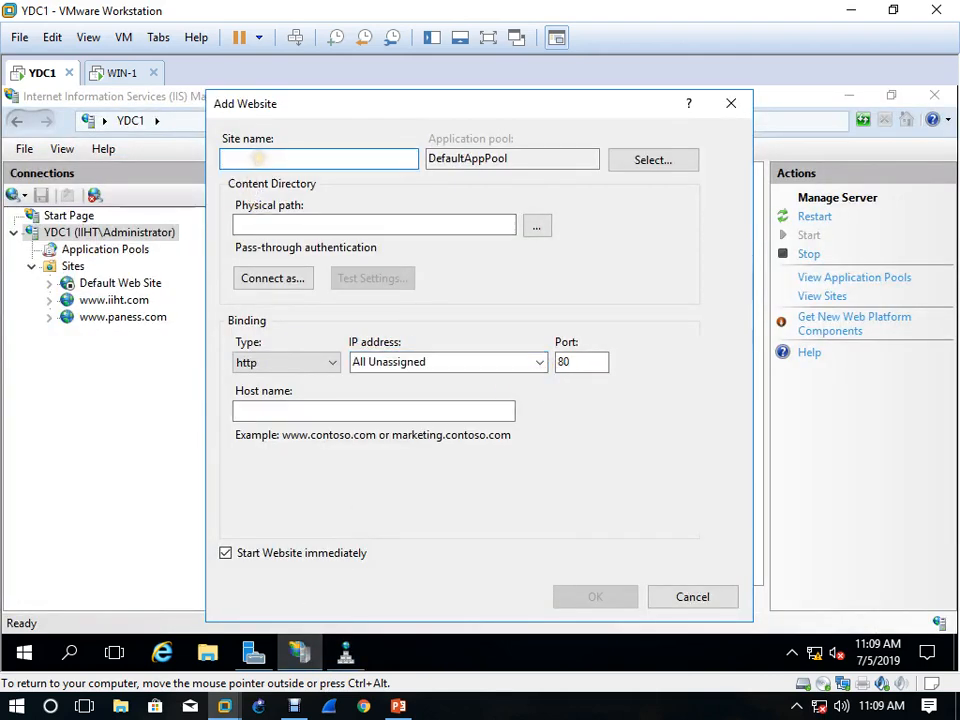
pyautogui.write('www.africa.com')
pyautogui.click(243, 222)
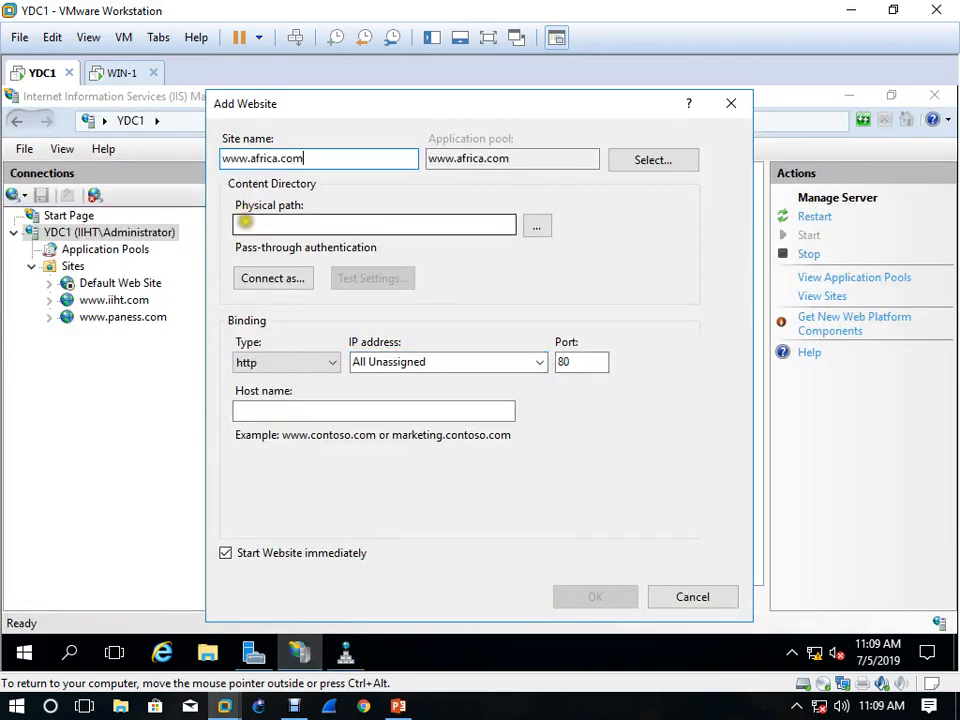
pyautogui.click(298, 278)
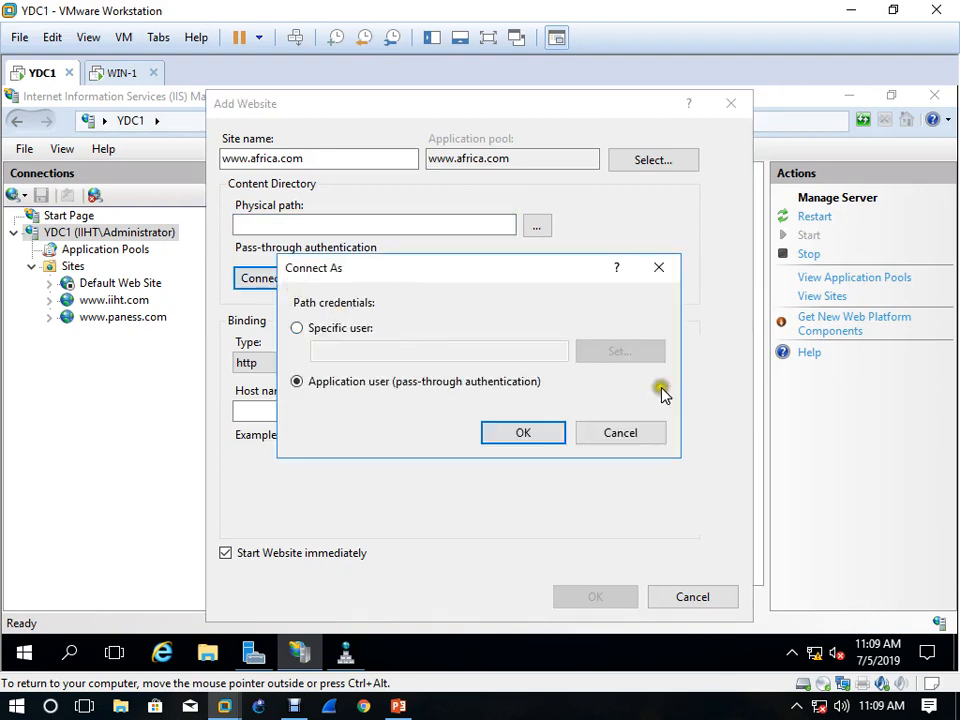
pyautogui.click(638, 436)
pyautogui.click(536, 226)
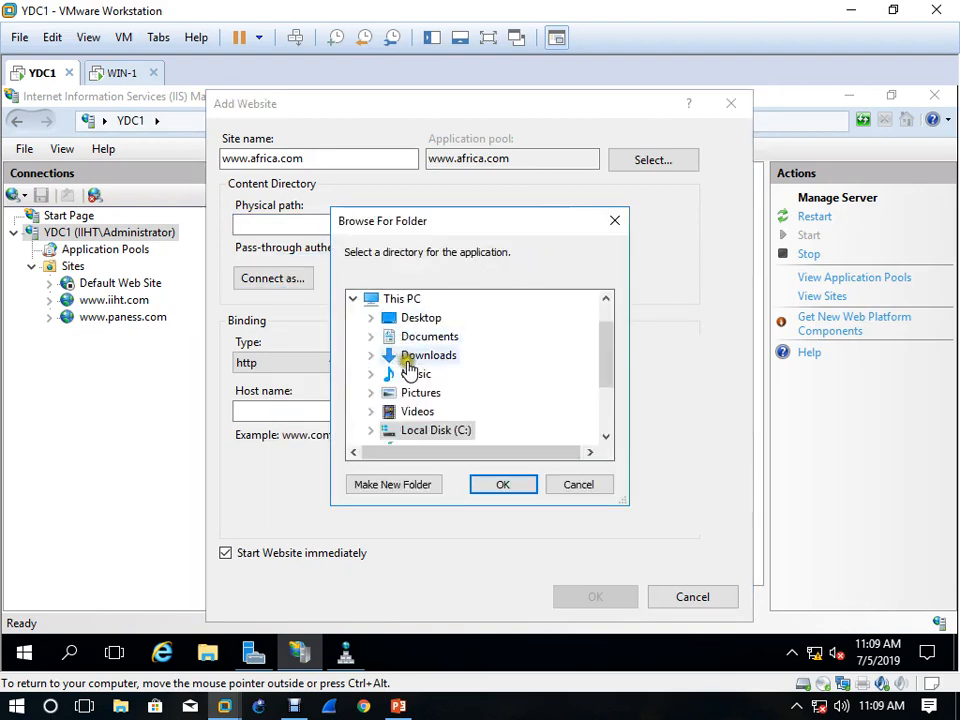
pyautogui.doubleClick(439, 429)
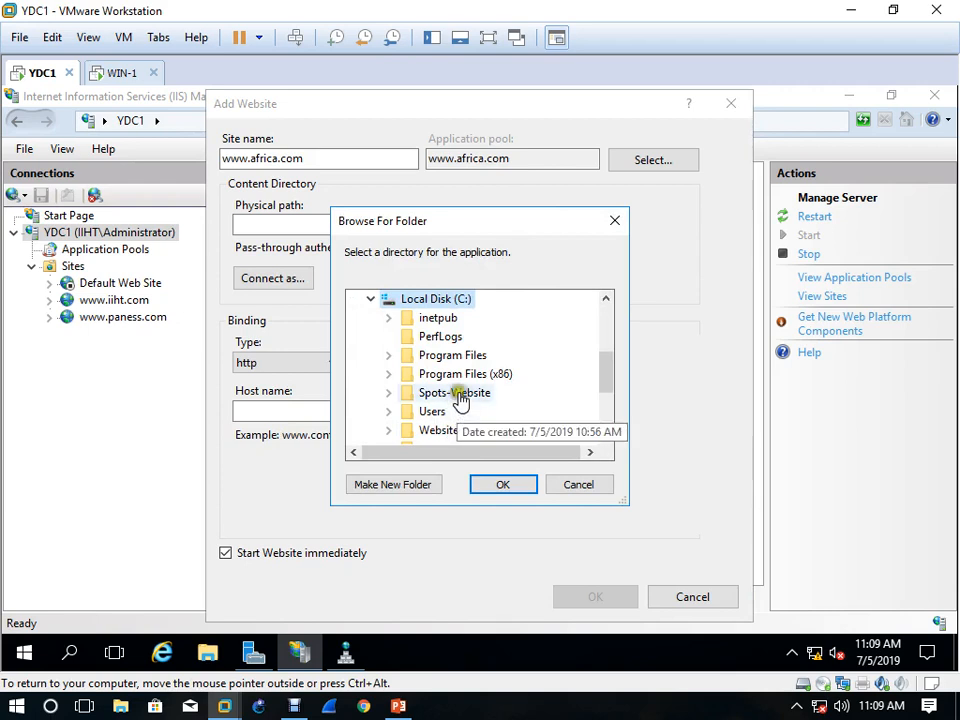
pyautogui.doubleClick(458, 396)
pyautogui.click(505, 486)
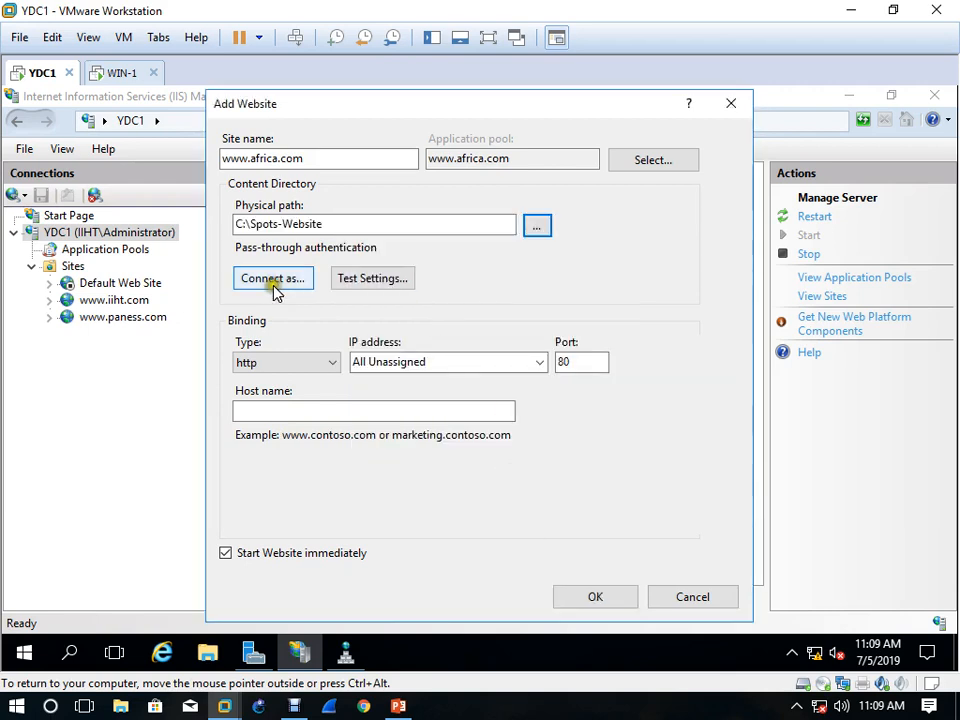
# Set the site's path credentials to the specific user Administrator, entering and confirming the account password
pyautogui.click(274, 284)
pyautogui.click(355, 335)
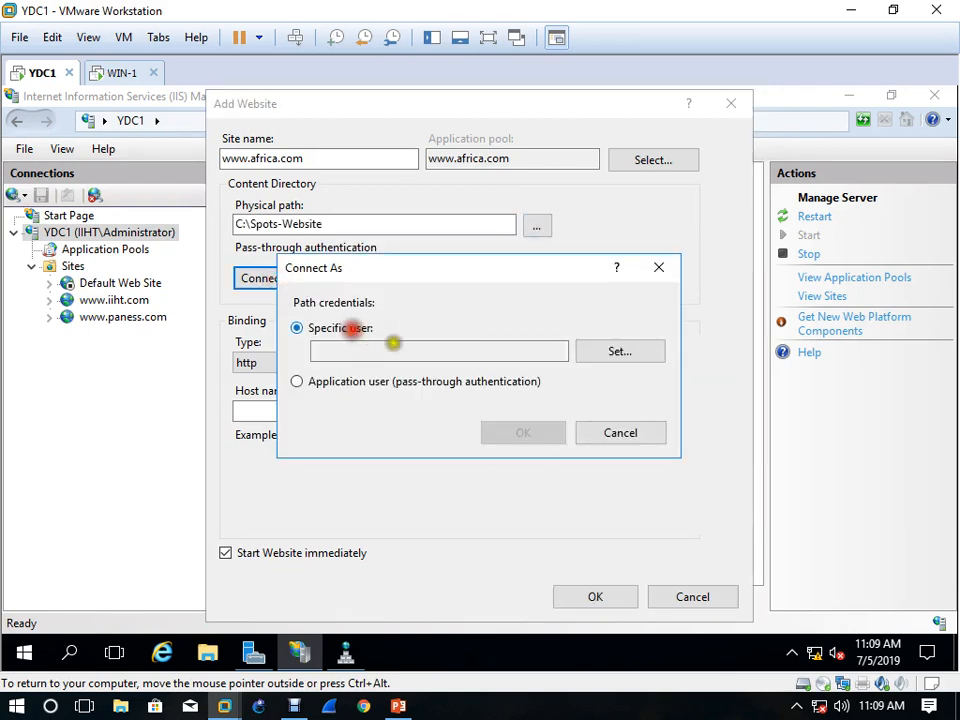
pyautogui.click(615, 352)
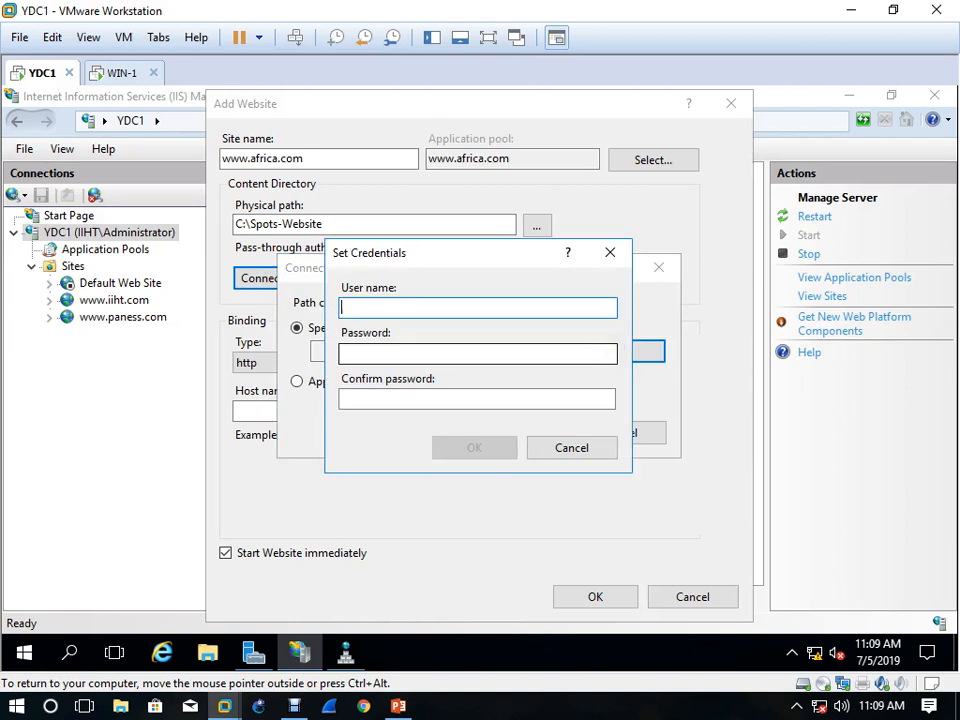
pyautogui.write('Administrator')
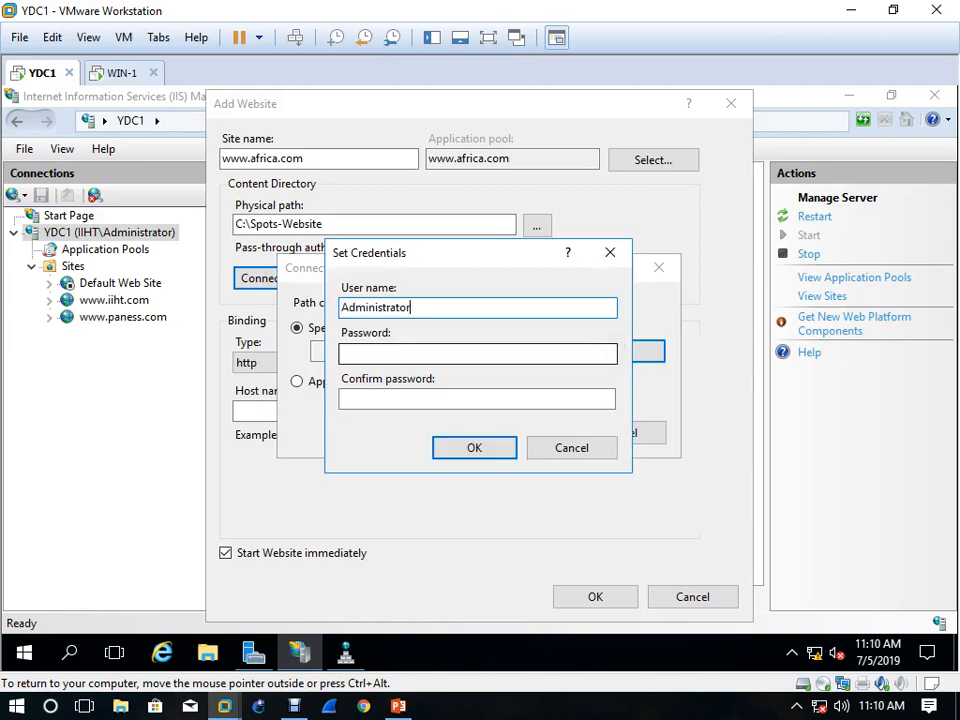
pyautogui.press('Tab')
pyautogui.write('Ps')
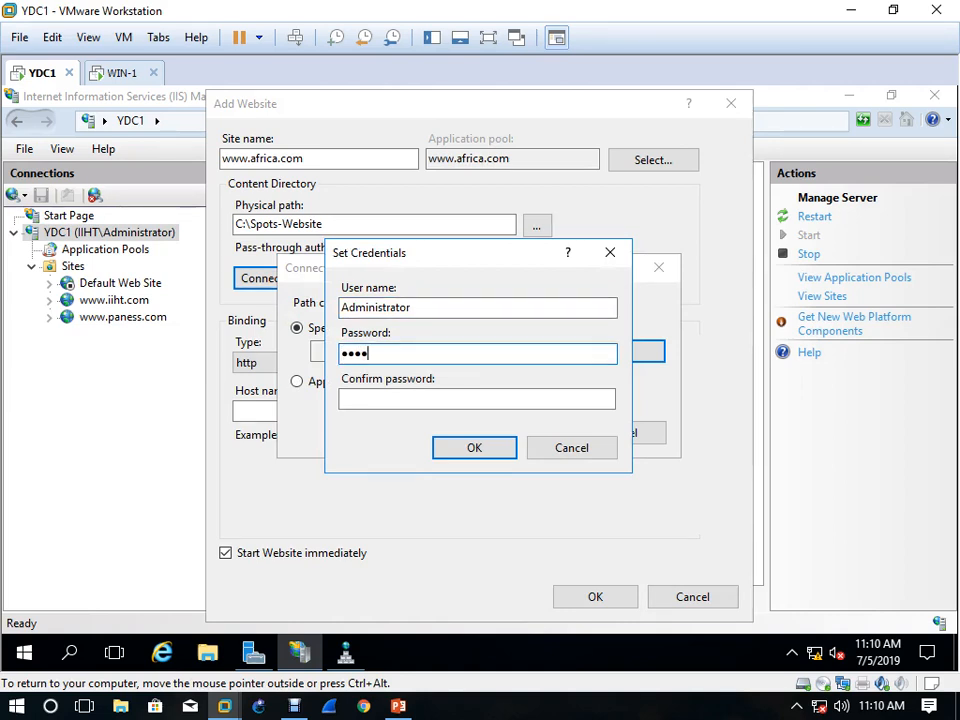
pyautogui.press('Tab')
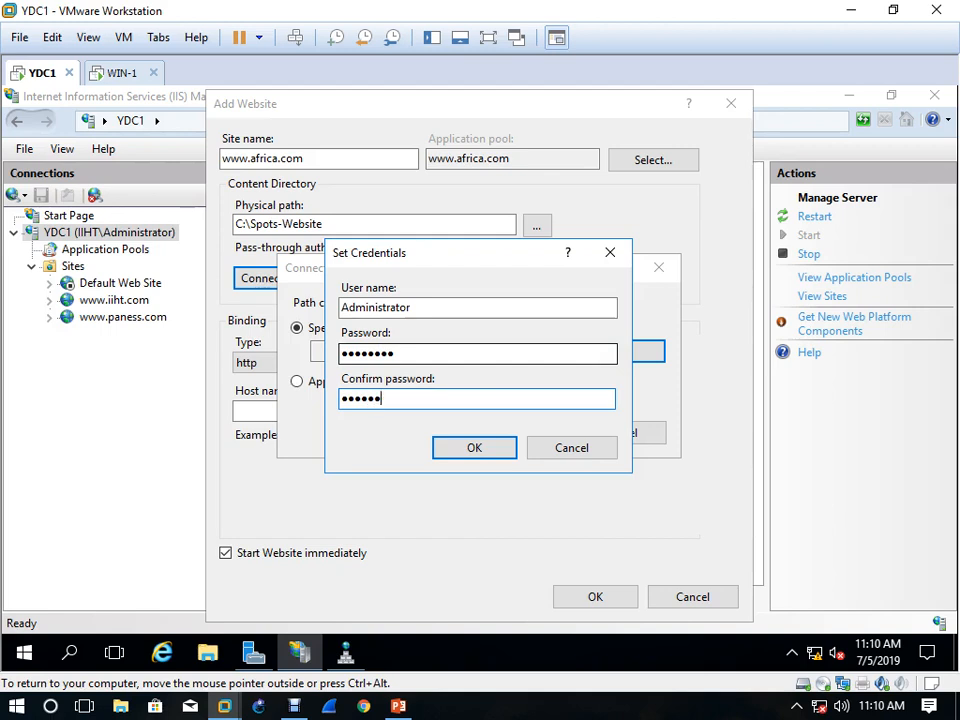
pyautogui.click(491, 453)
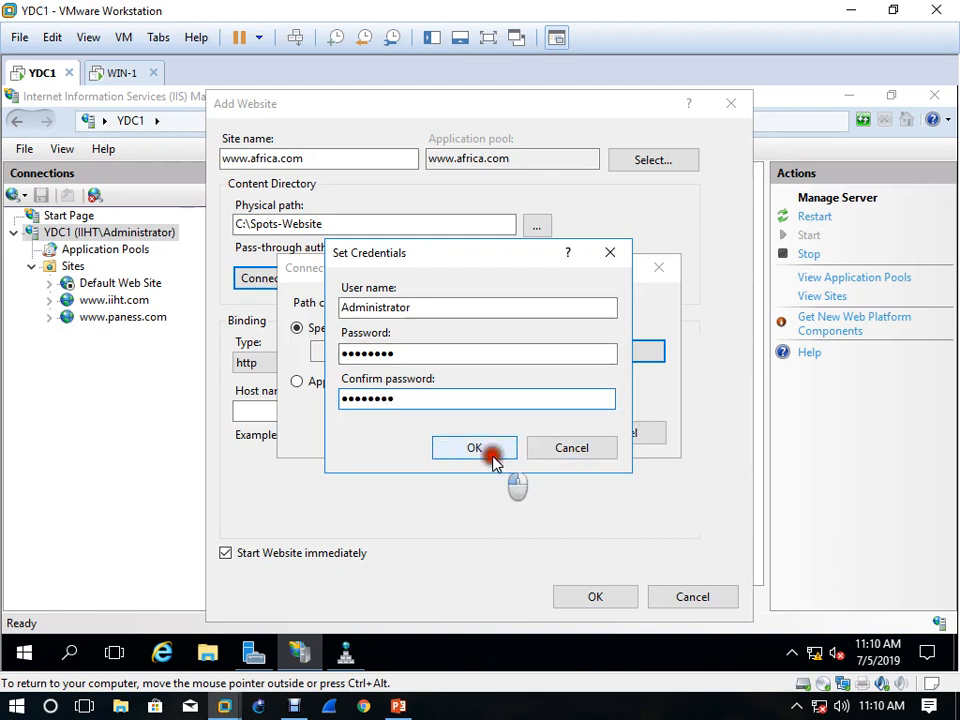
pyautogui.click(491, 437)
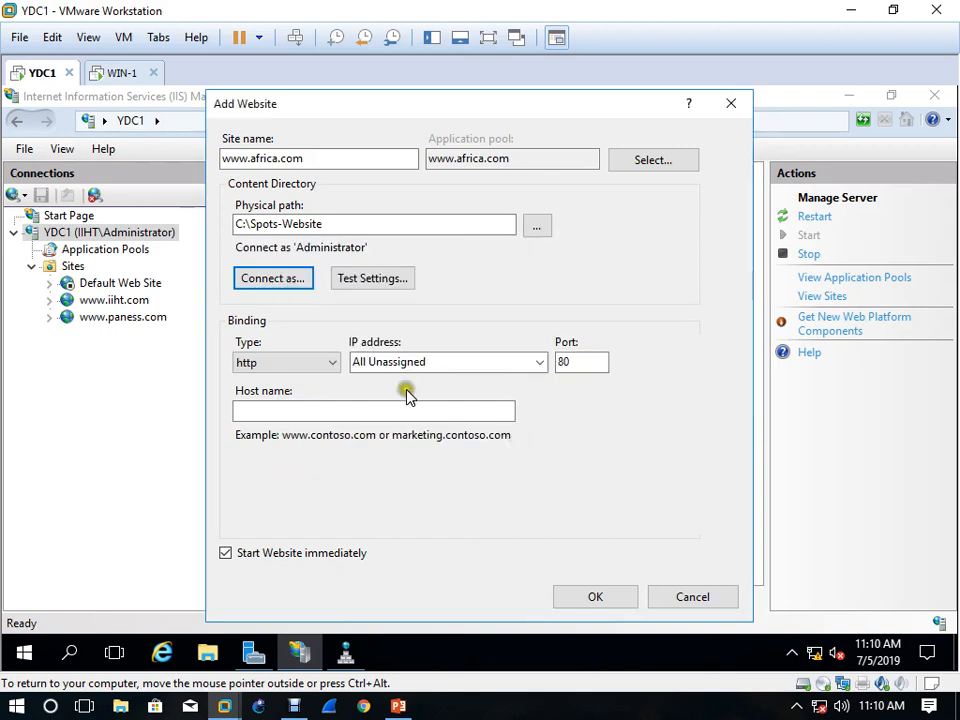
pyautogui.click(538, 363)
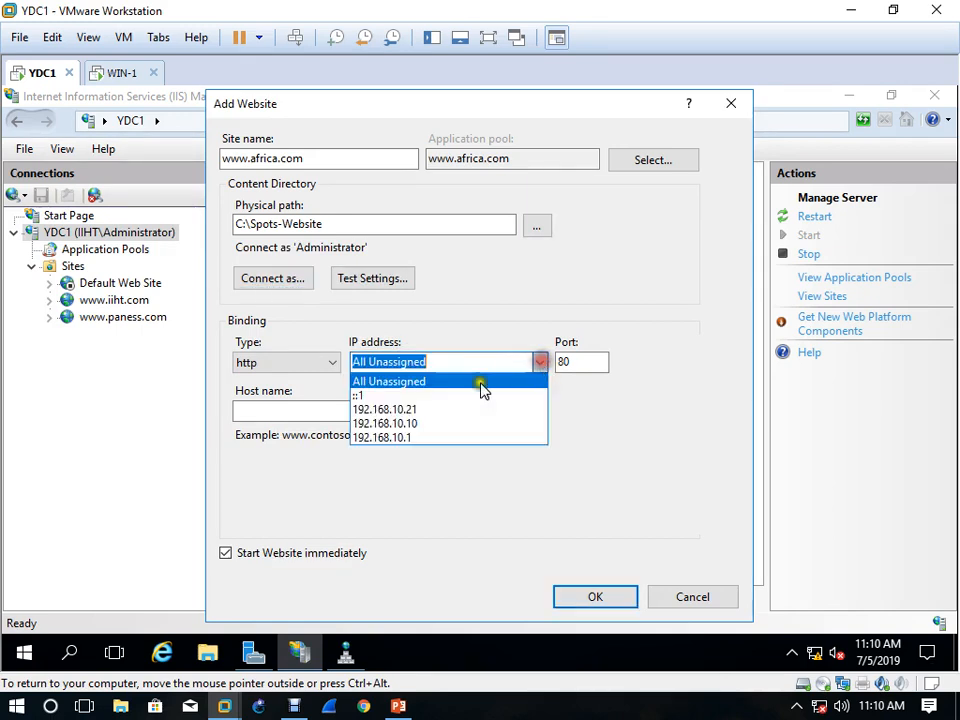
pyautogui.click(452, 410)
pyautogui.click(391, 414)
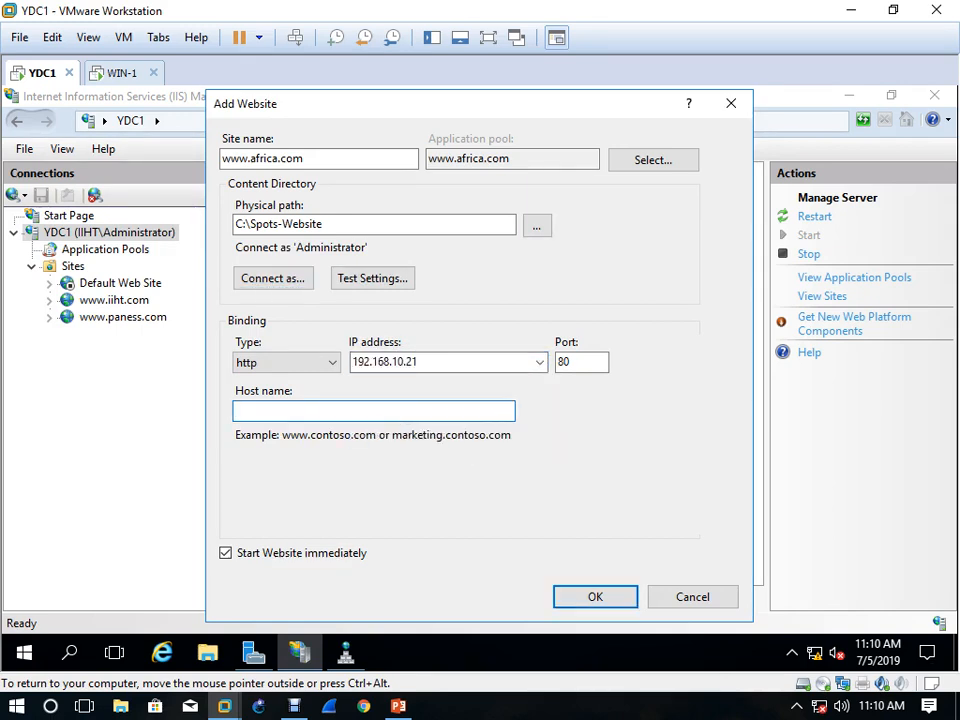
pyautogui.write('www.africa.com')
pyautogui.click(600, 599)
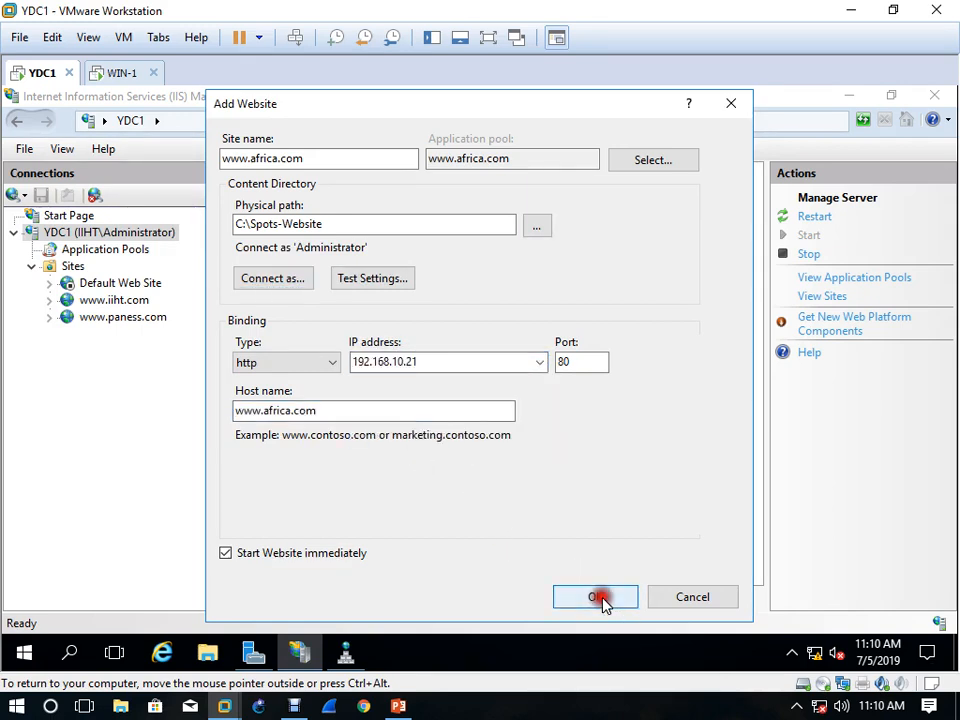
pyautogui.rightClick(101, 335)
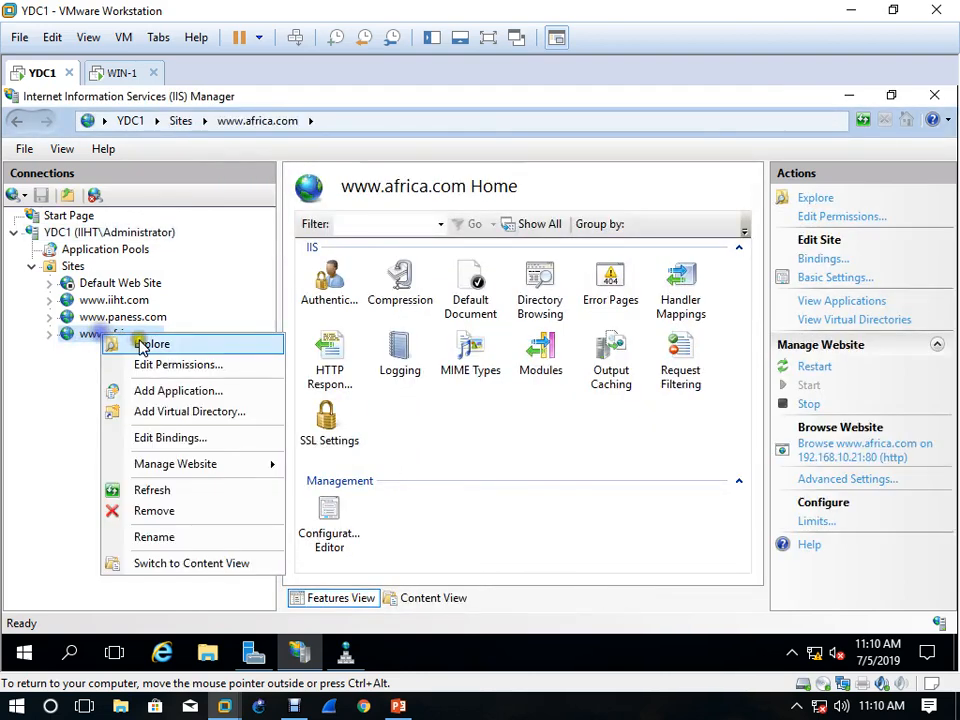
pyautogui.click(231, 465)
pyautogui.click(361, 465)
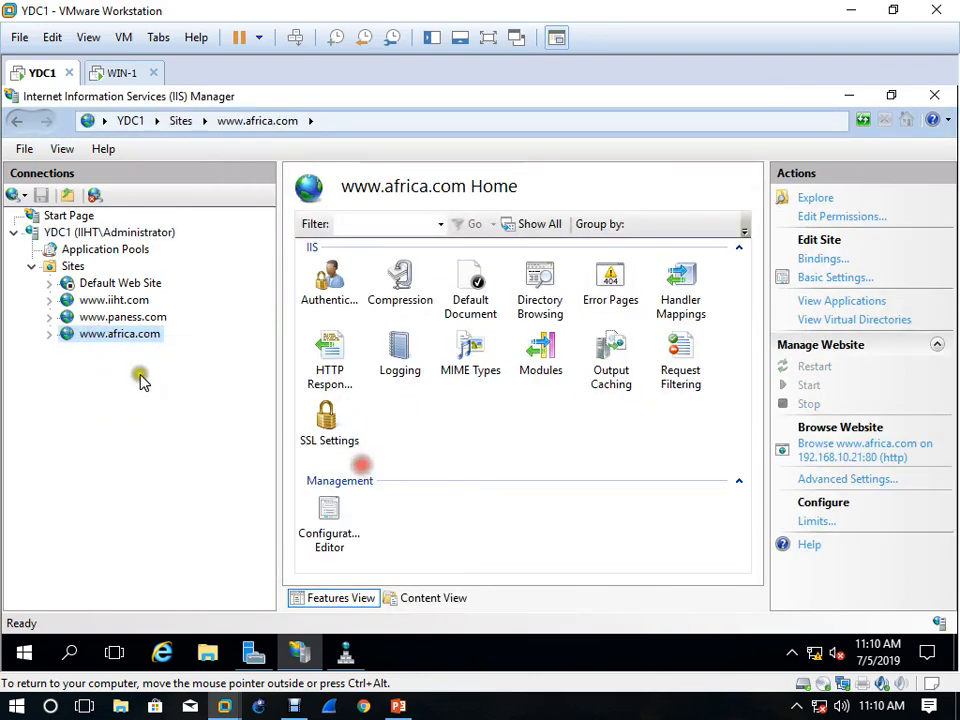
pyautogui.rightClick(114, 335)
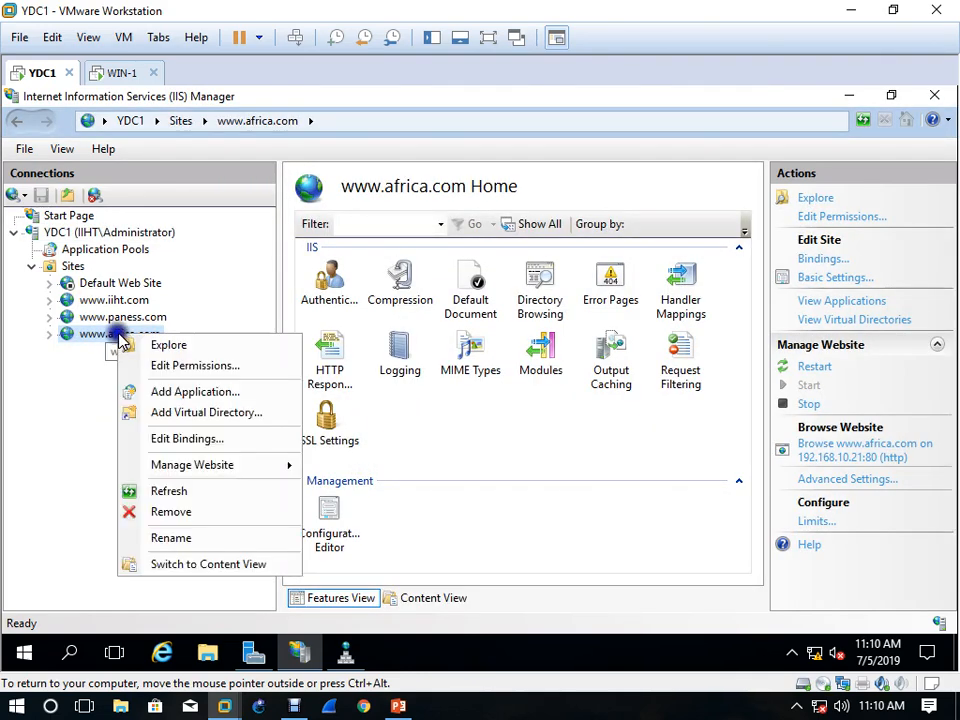
pyautogui.click(245, 470)
pyautogui.click(375, 532)
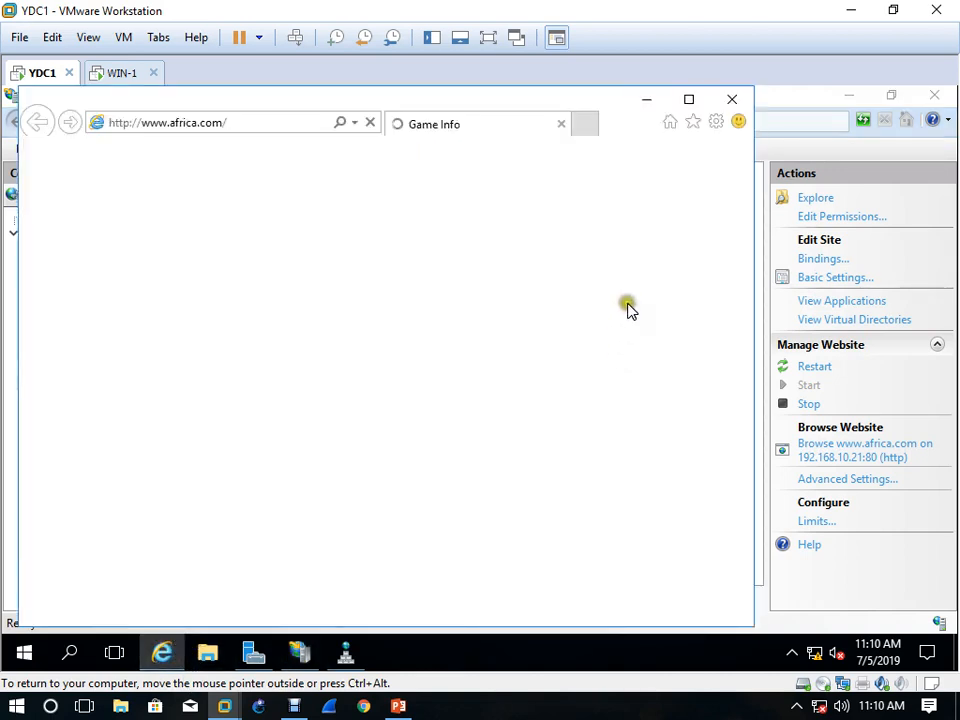
pyautogui.click(688, 99)
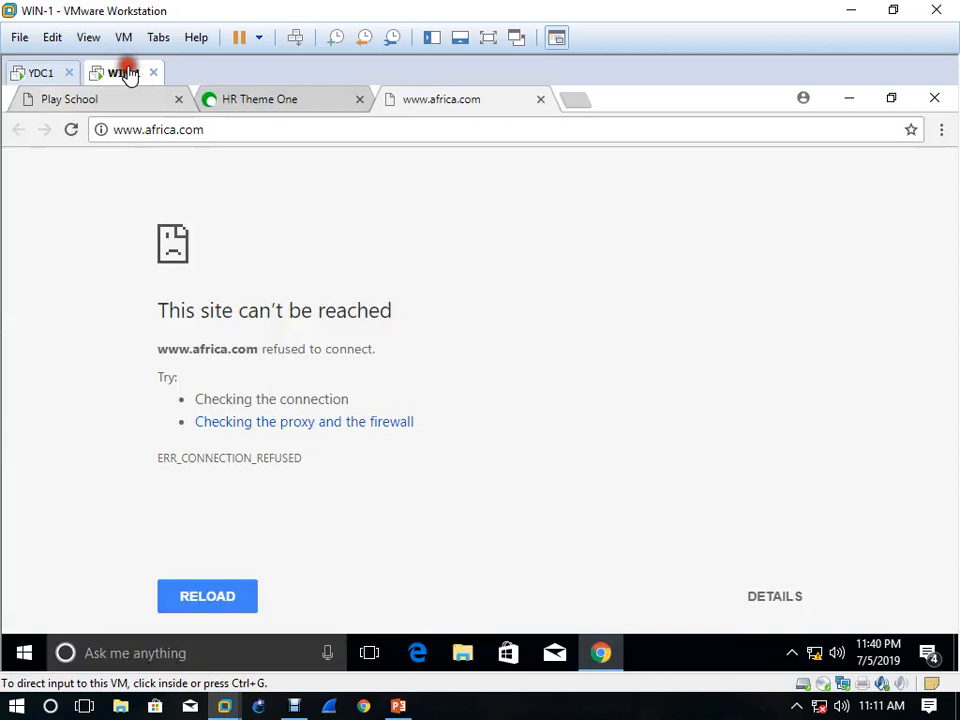
pyautogui.click(443, 131)
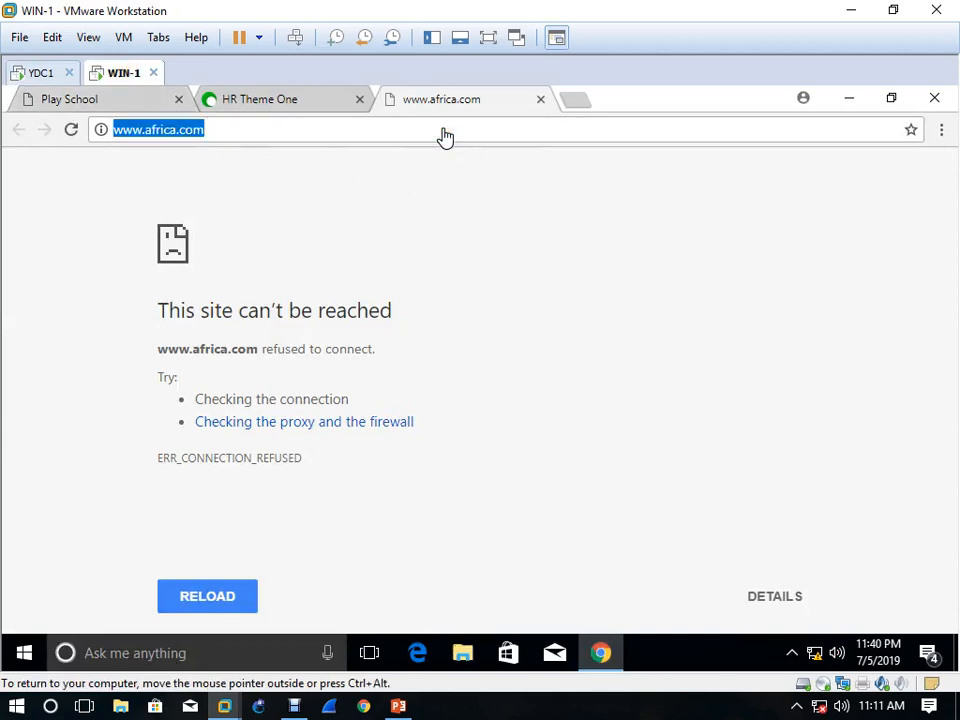
pyautogui.press('Return')
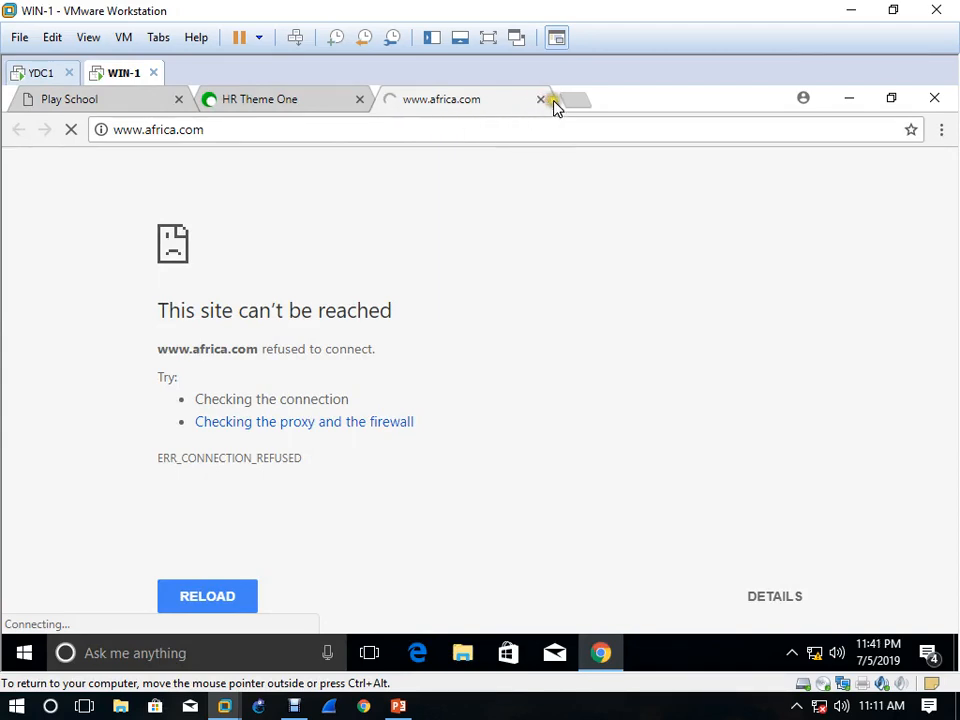
pyautogui.click(45, 75)
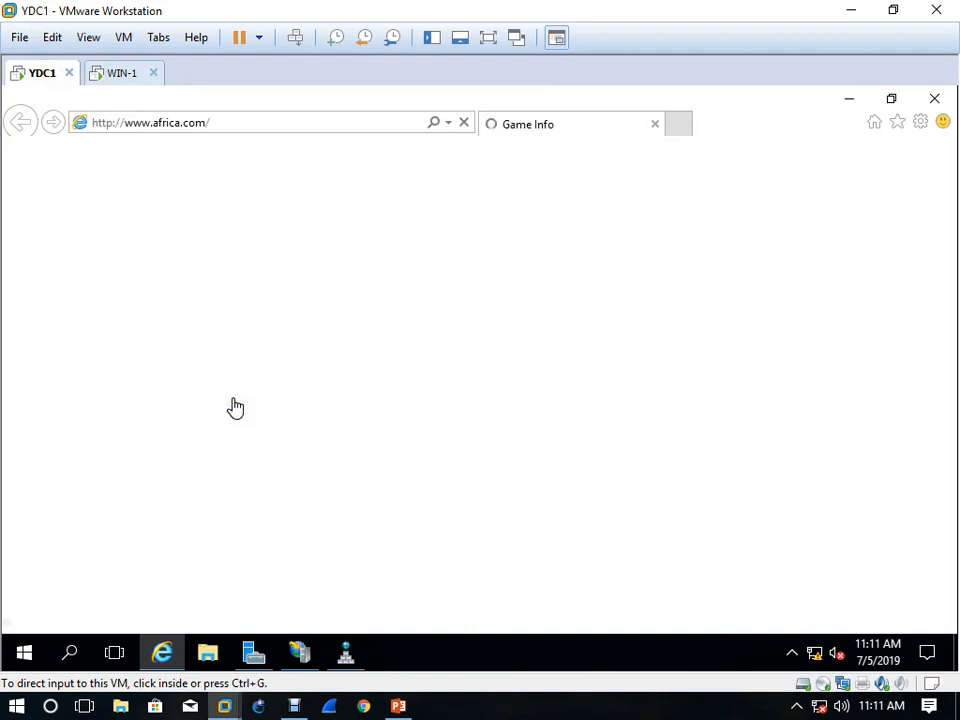
# Minimize VMware Workstation and open the index page from the host's Server Data\Spots-Website folder in Google Chrome
pyautogui.click(845, 10)
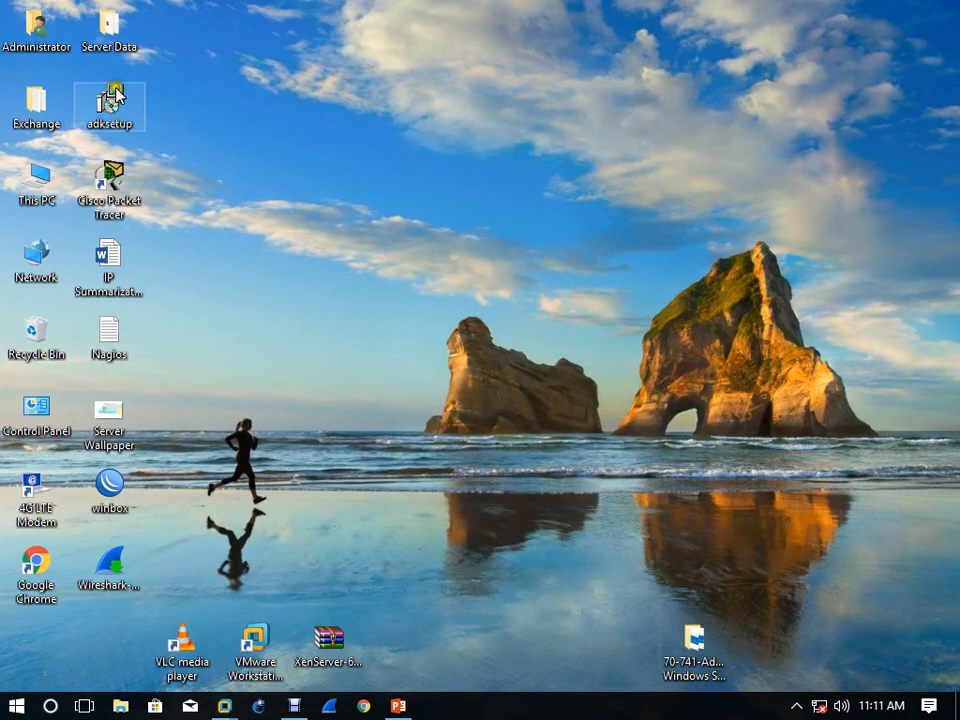
pyautogui.doubleClick(108, 42)
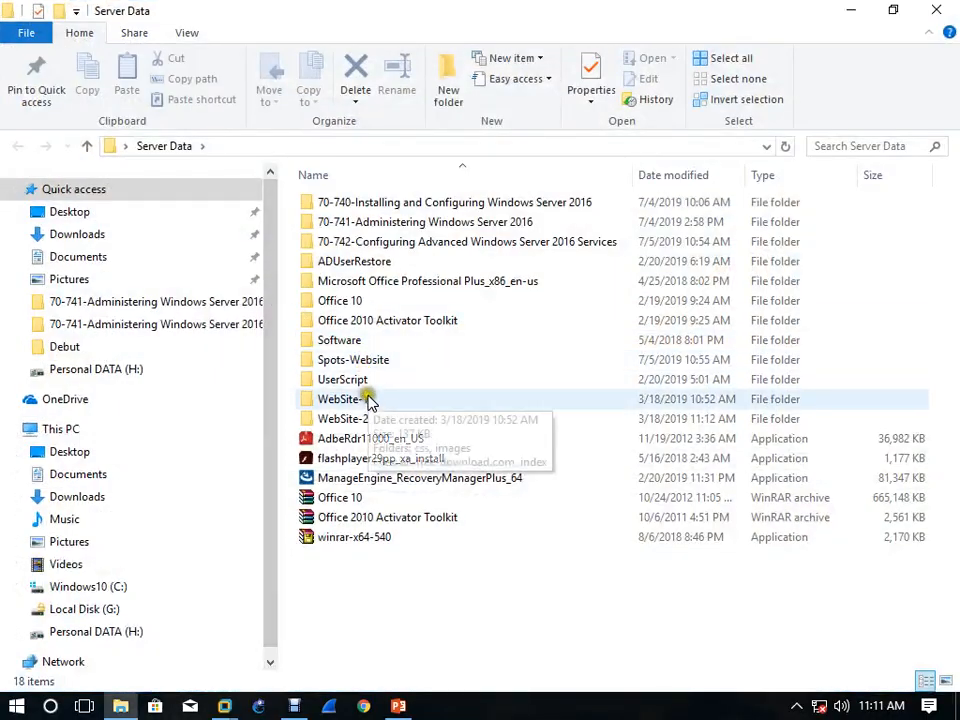
pyautogui.doubleClick(368, 363)
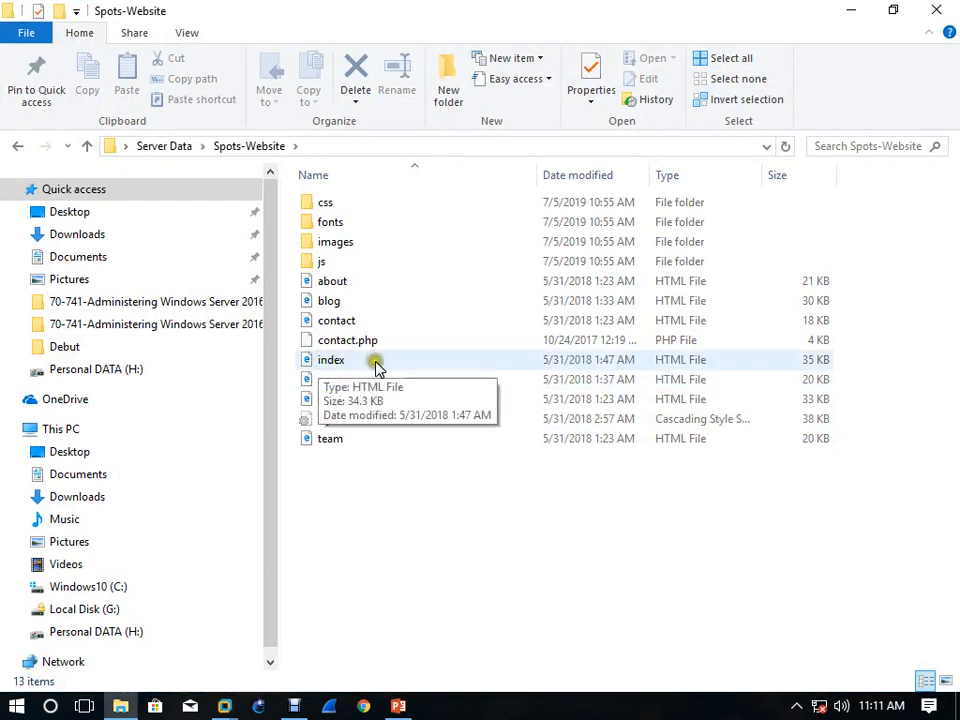
pyautogui.click(340, 362)
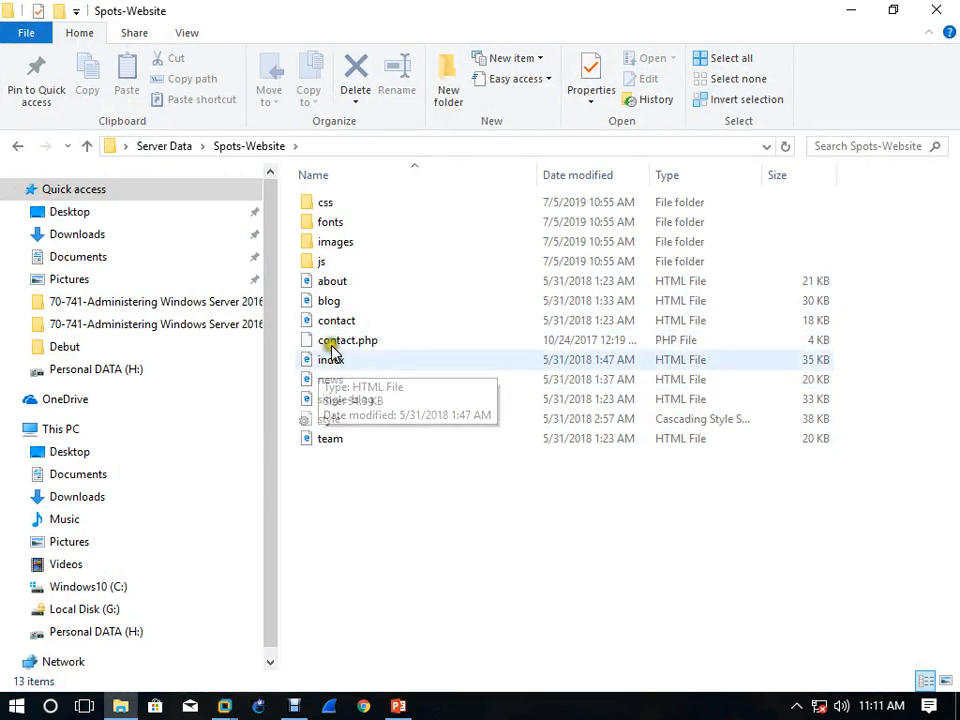
pyautogui.doubleClick(348, 370)
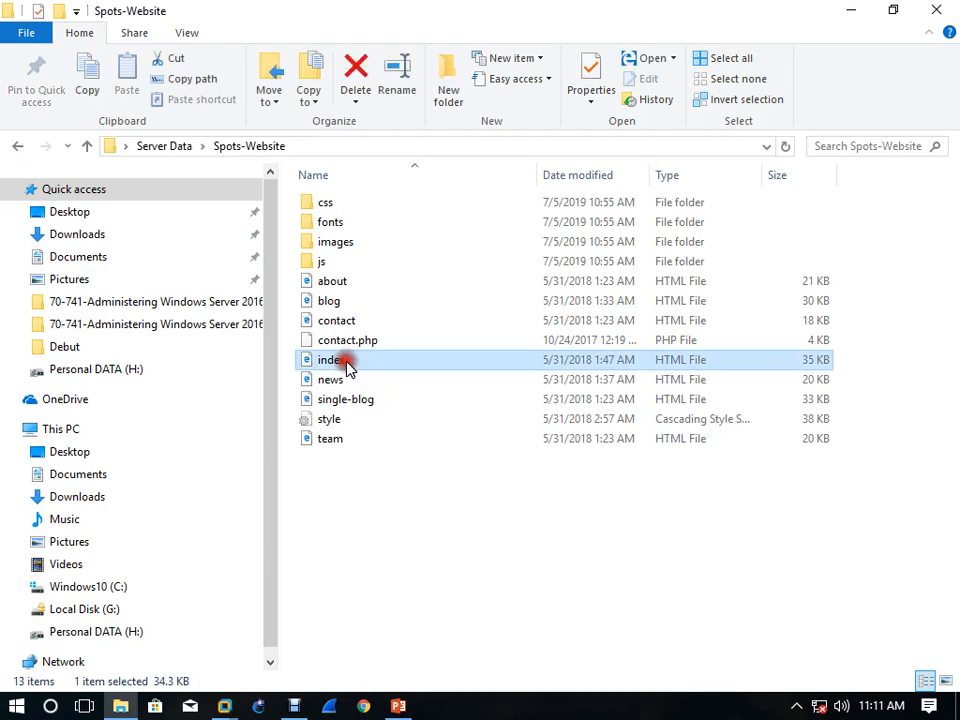
pyautogui.click(357, 385)
pyautogui.click(508, 620)
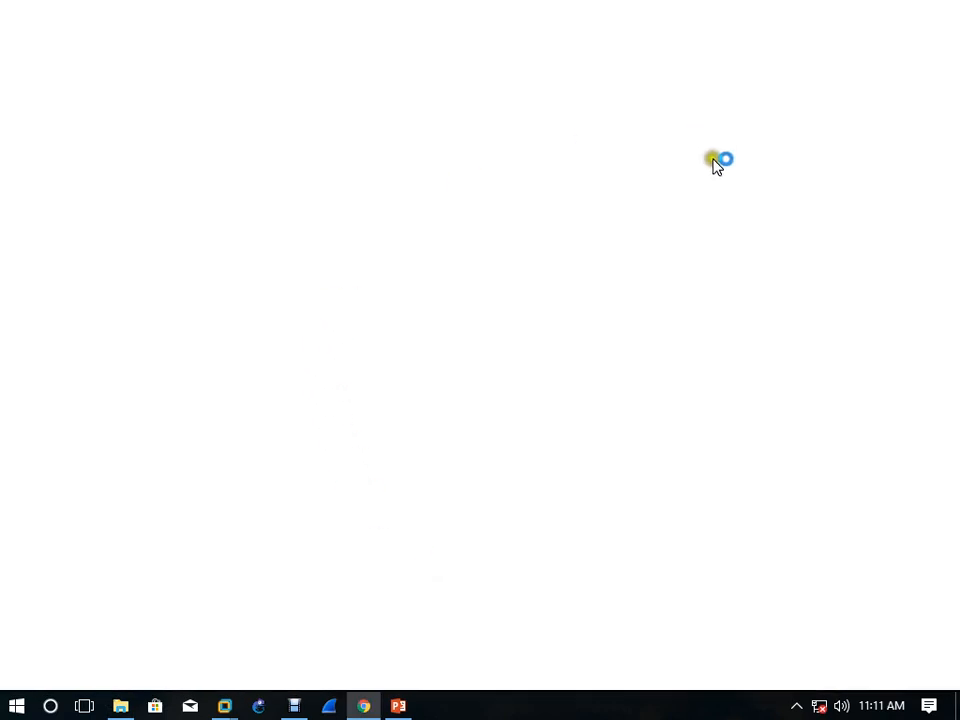
pyautogui.click(701, 279)
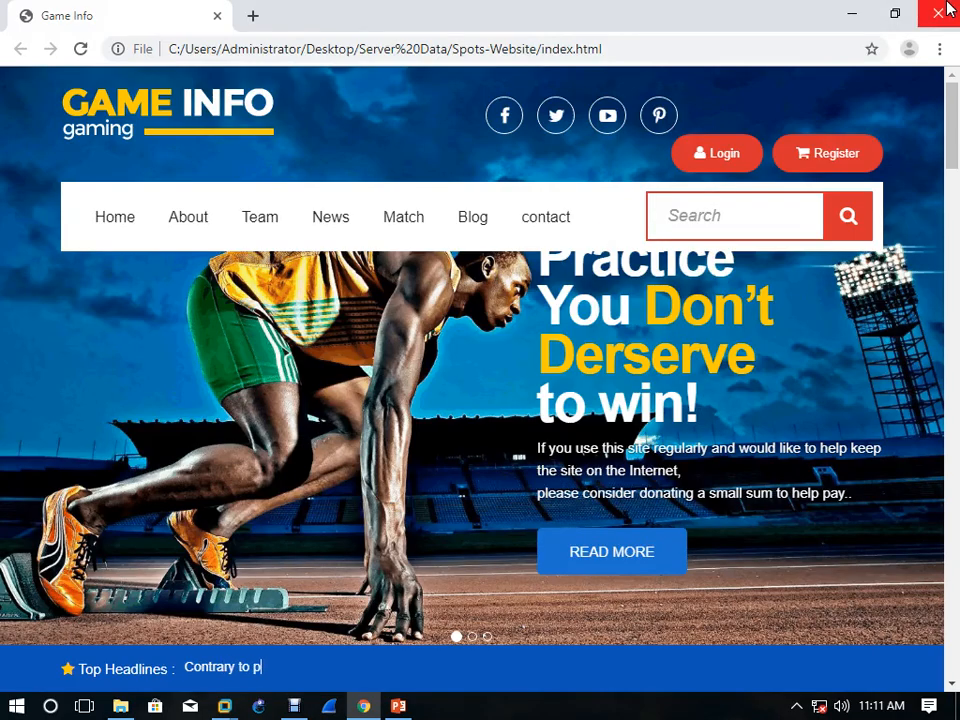
# Close the local index page and the Spots-Website folder, and switch back to YDC1 in VMware Workstation
pyautogui.click(948, 8)
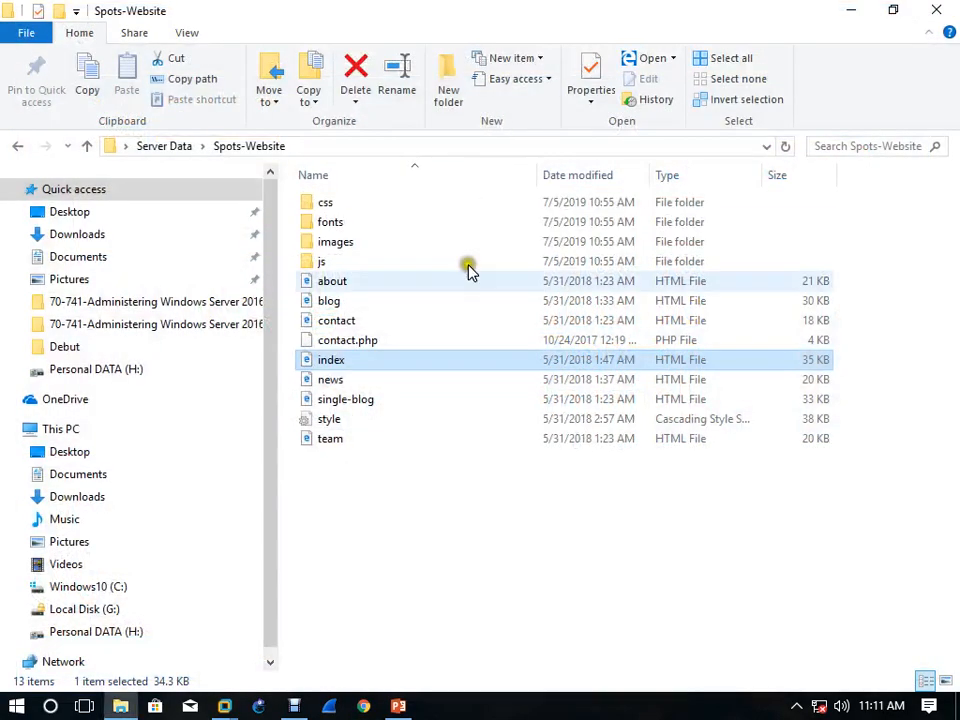
pyautogui.click(938, 9)
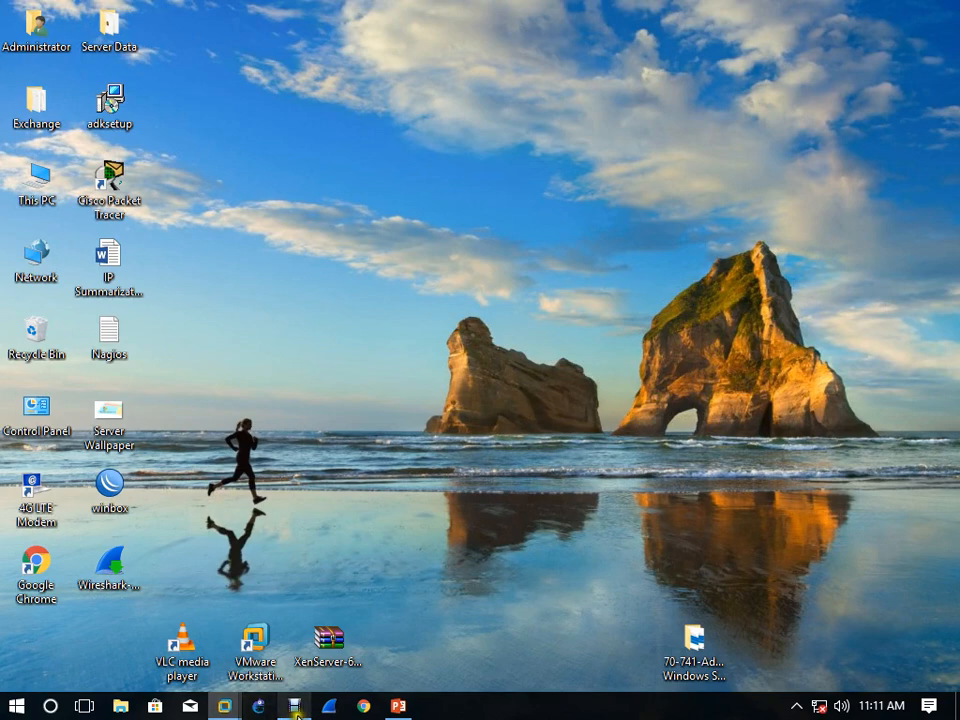
pyautogui.moveTo(300, 712)
pyautogui.click(171, 621)
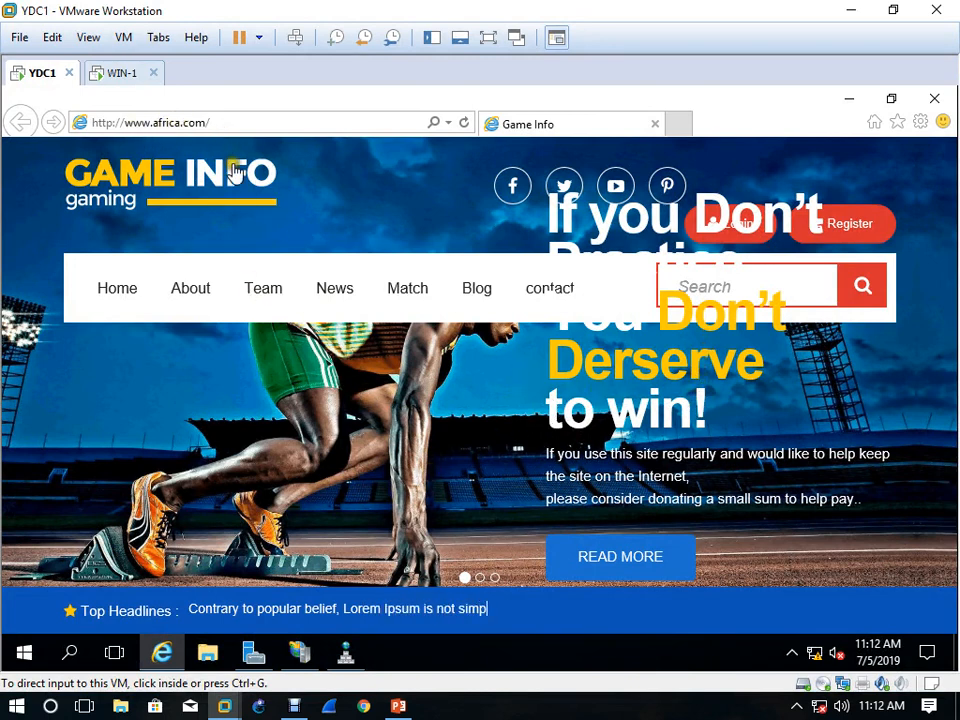
pyautogui.click(122, 76)
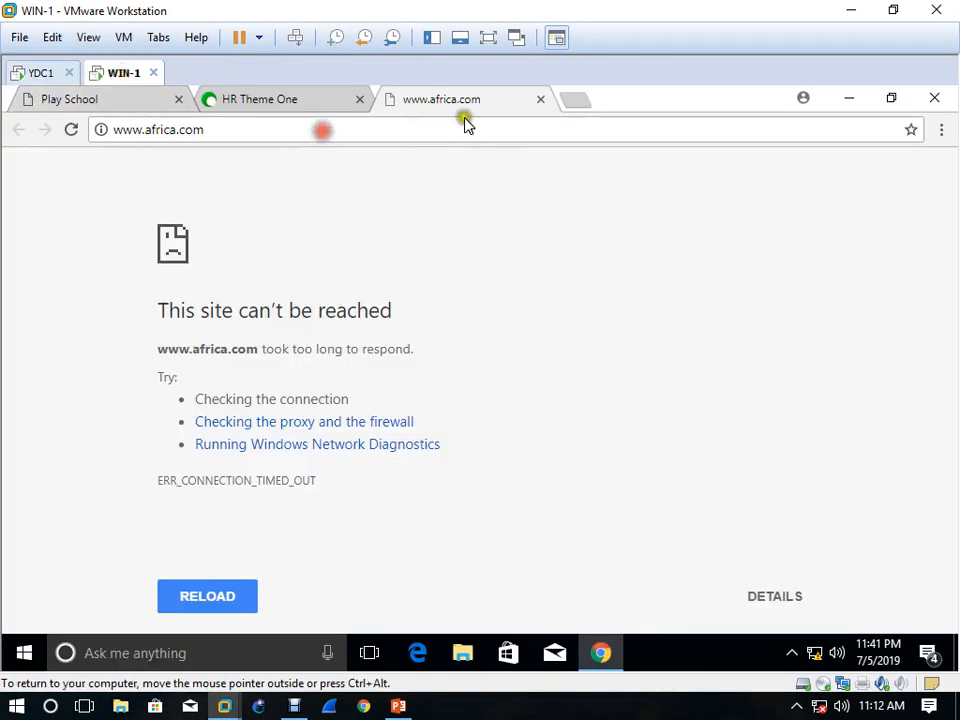
pyautogui.click(538, 103)
pyautogui.click(394, 101)
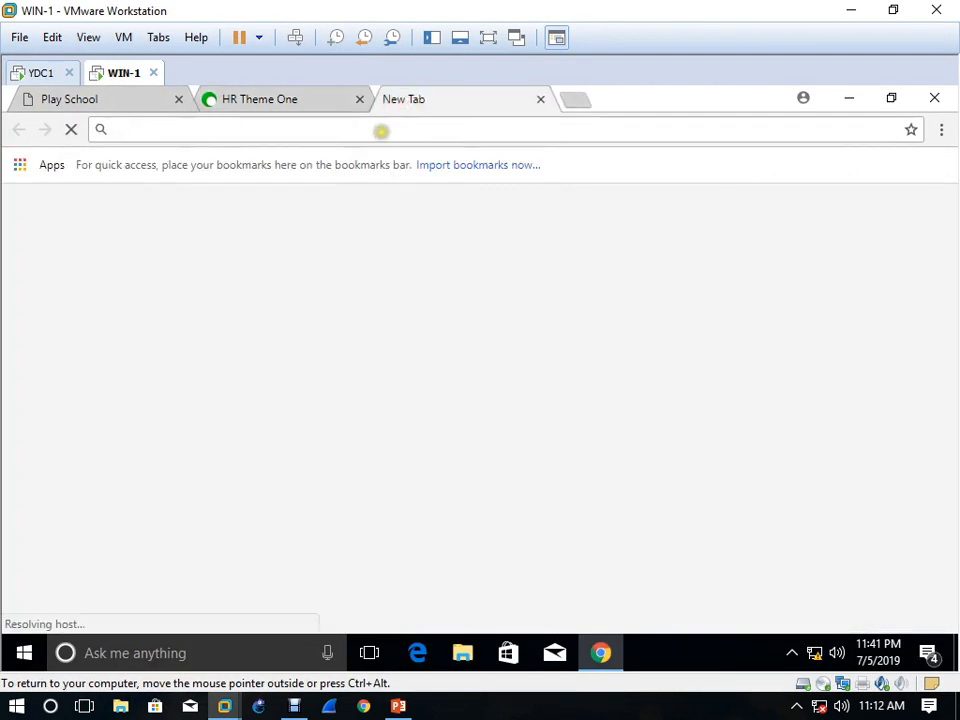
pyautogui.write('www')
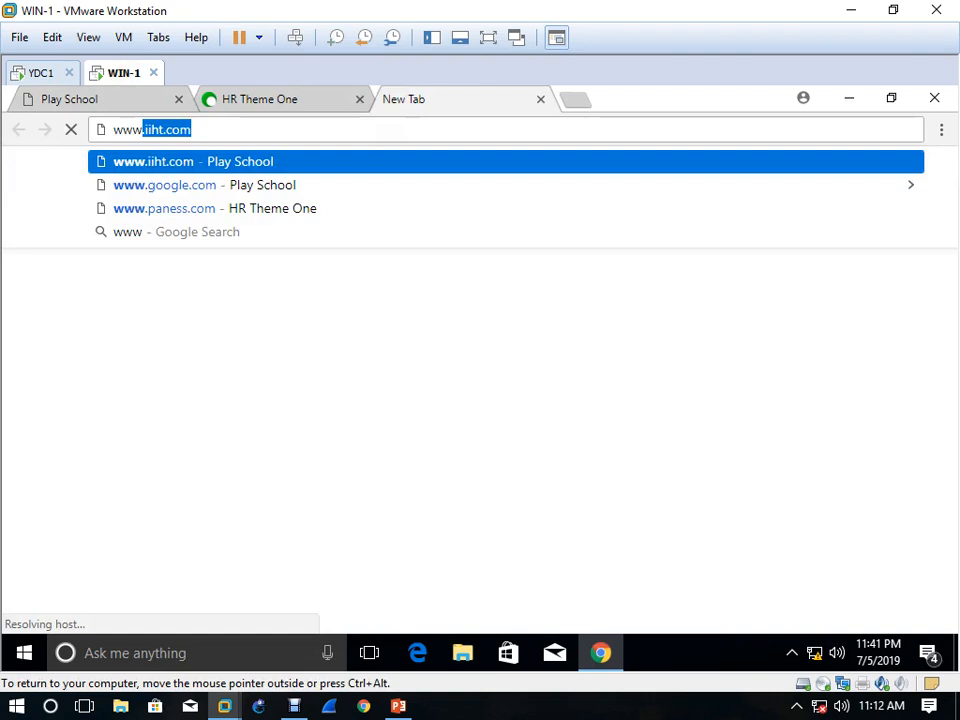
pyautogui.write('.afric')
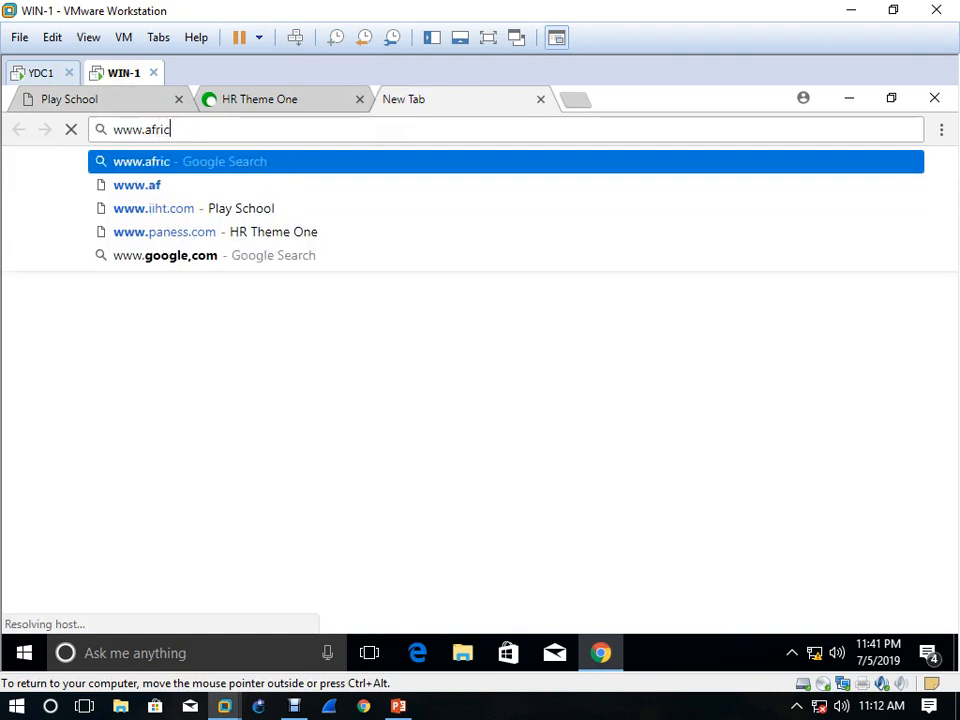
pyautogui.write('a.com')
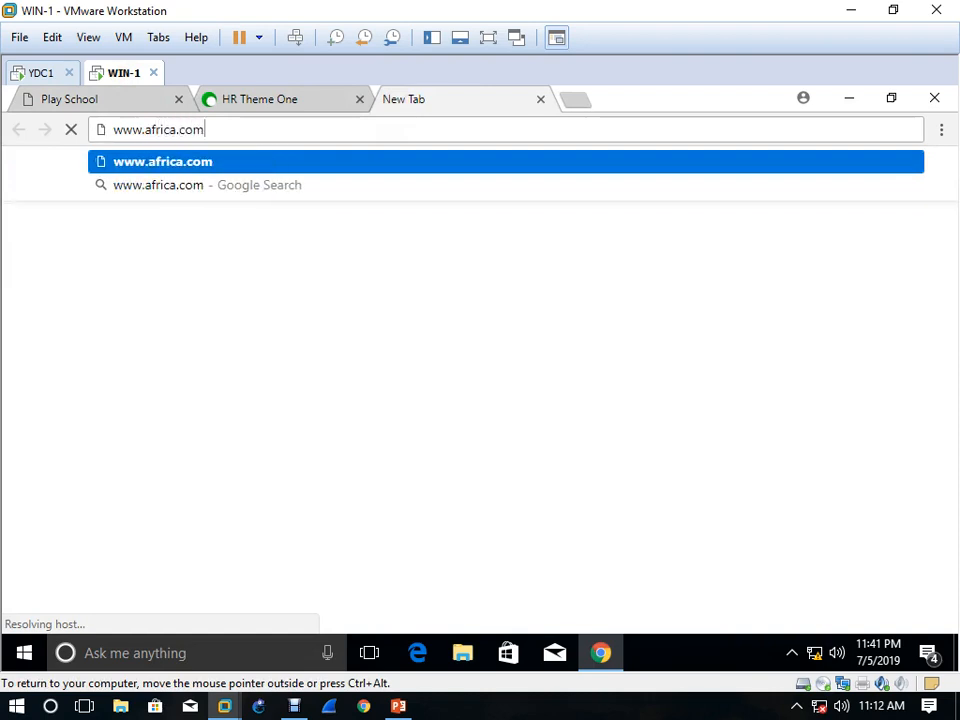
pyautogui.press('Return')
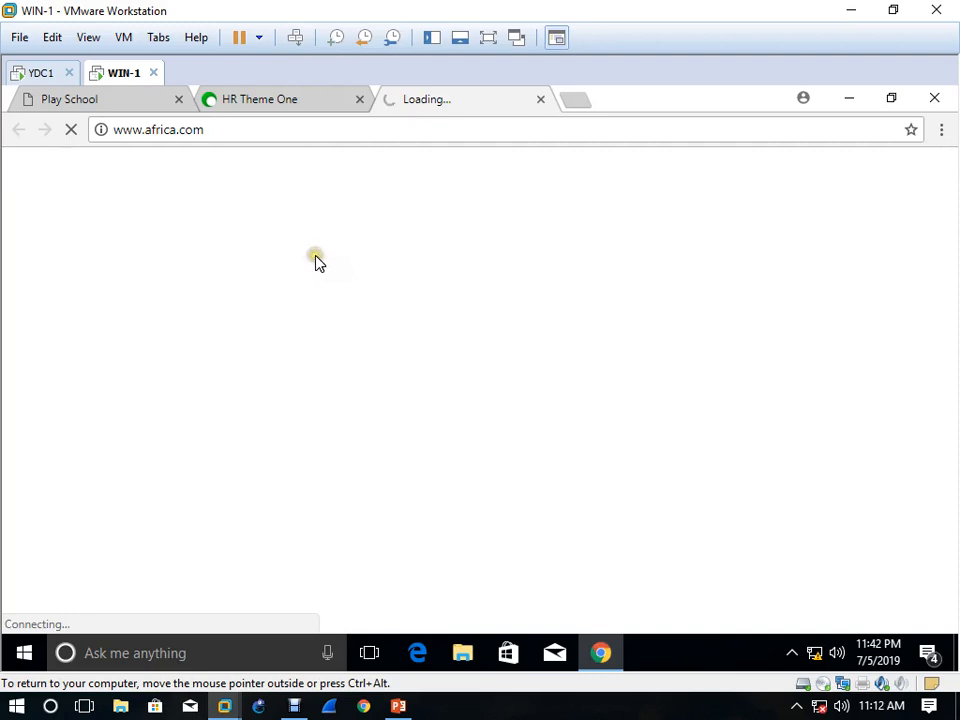
pyautogui.click(105, 100)
pyautogui.click(258, 107)
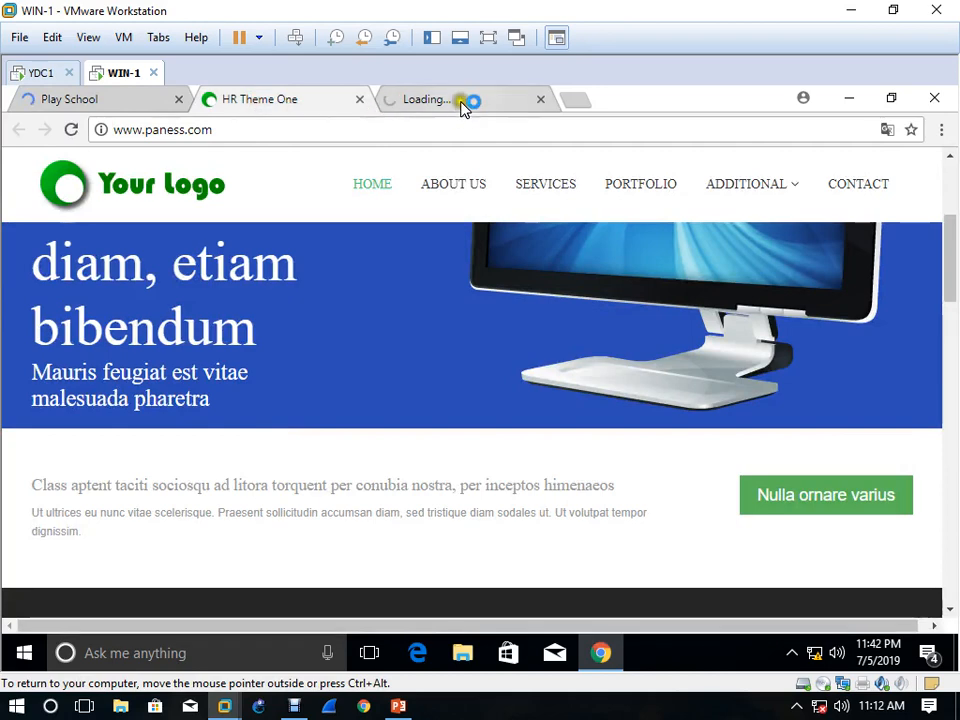
pyautogui.click(415, 113)
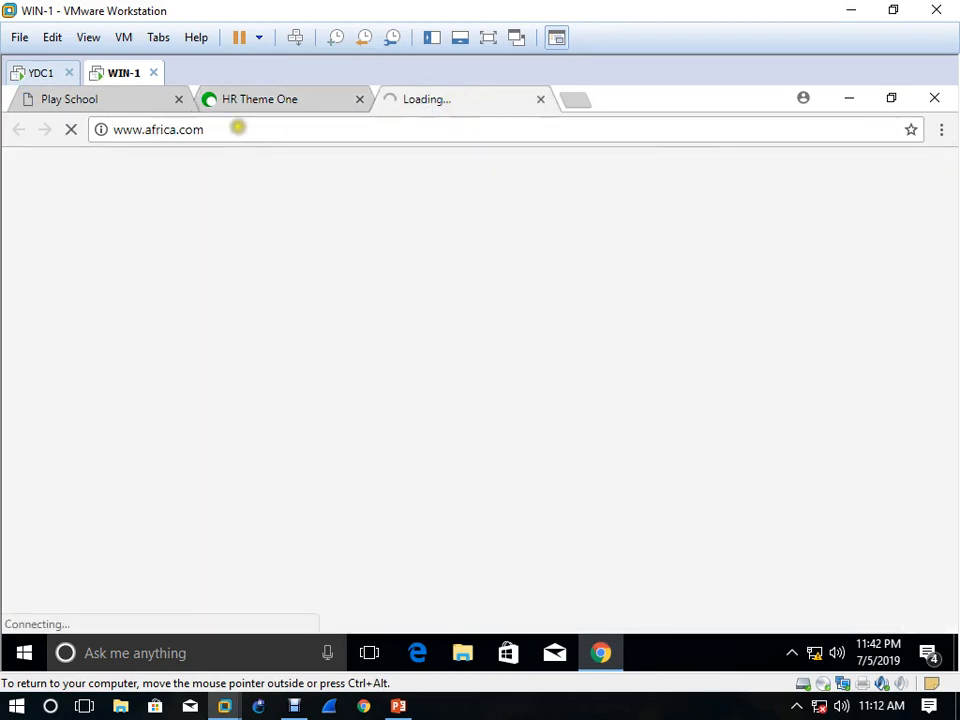
pyautogui.click(45, 72)
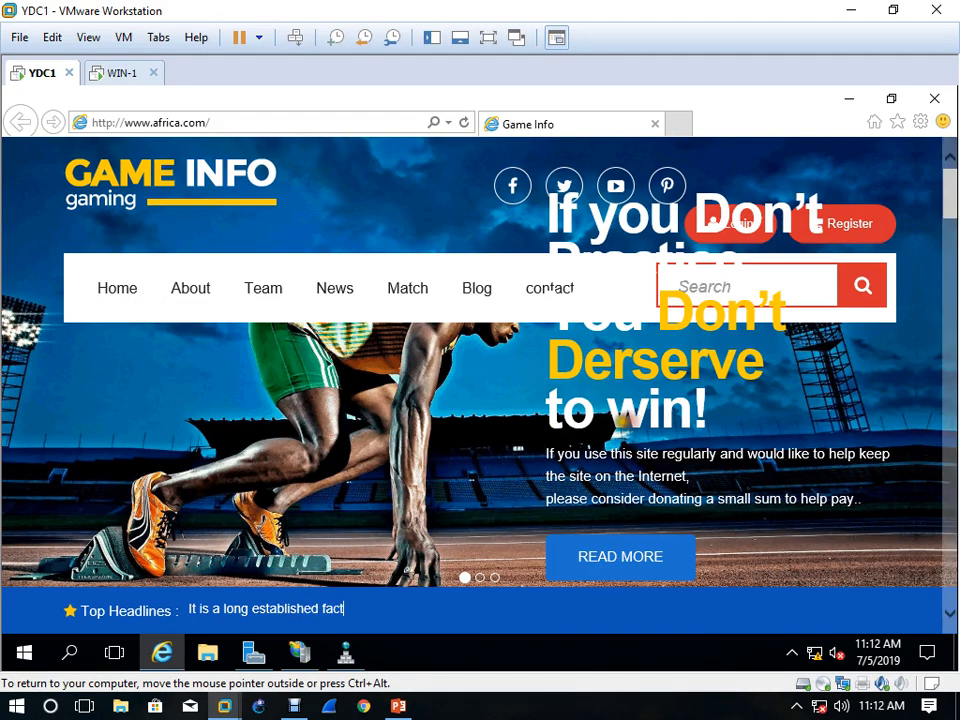
pyautogui.scroll(-3, 510, 424)
pyautogui.scroll(-2, 511, 427)
pyautogui.scroll(-8, 511, 427)
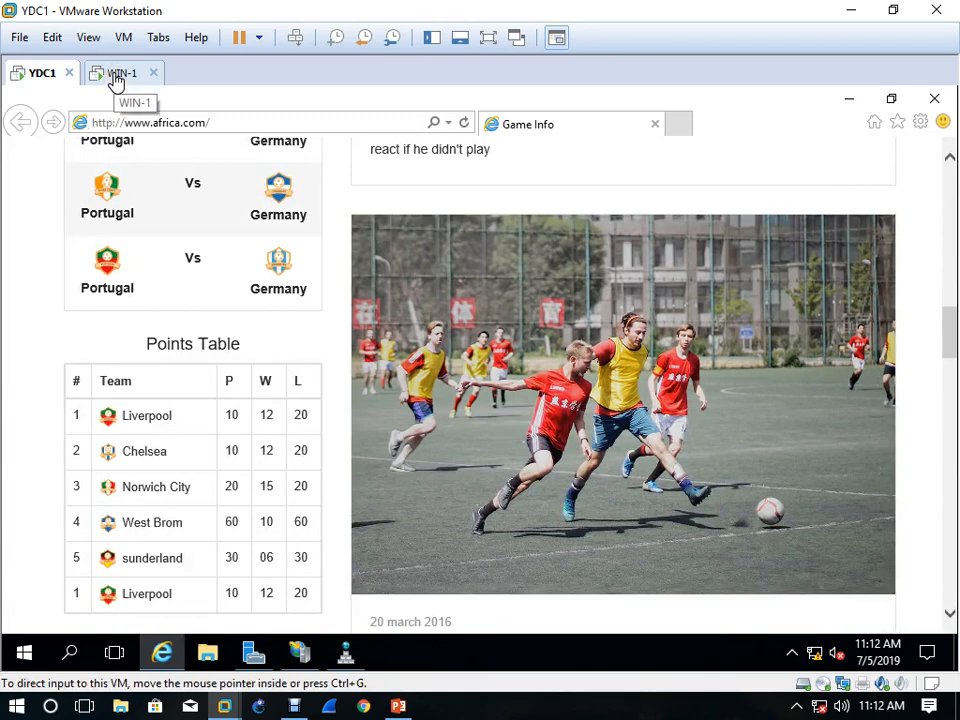
# Switch to WIN-1, close Chrome and refresh the desktop
pyautogui.click(117, 75)
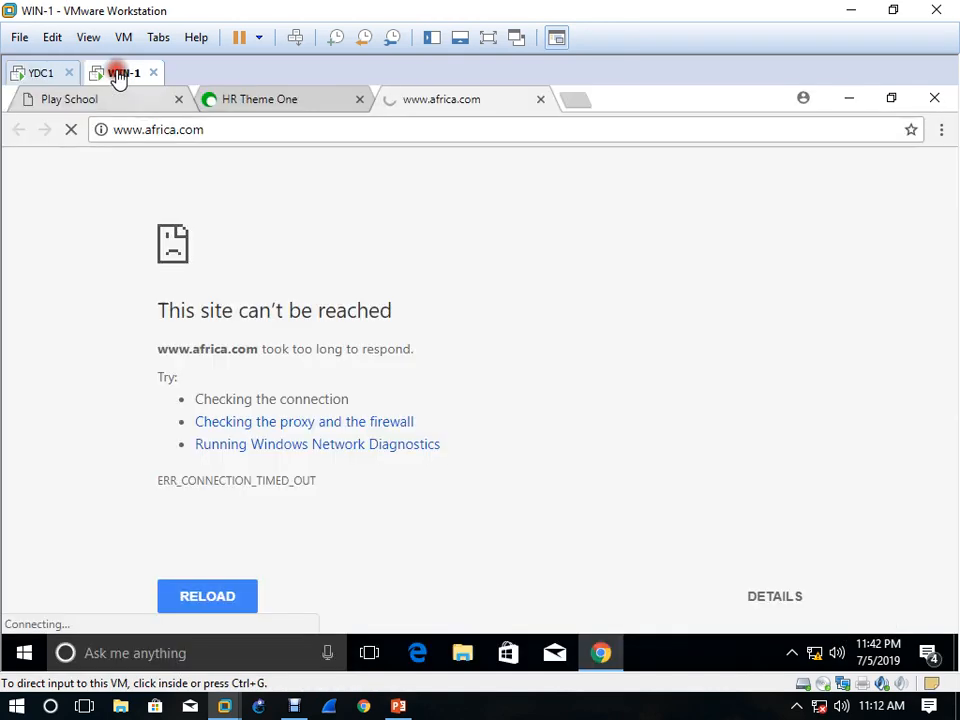
pyautogui.click(936, 99)
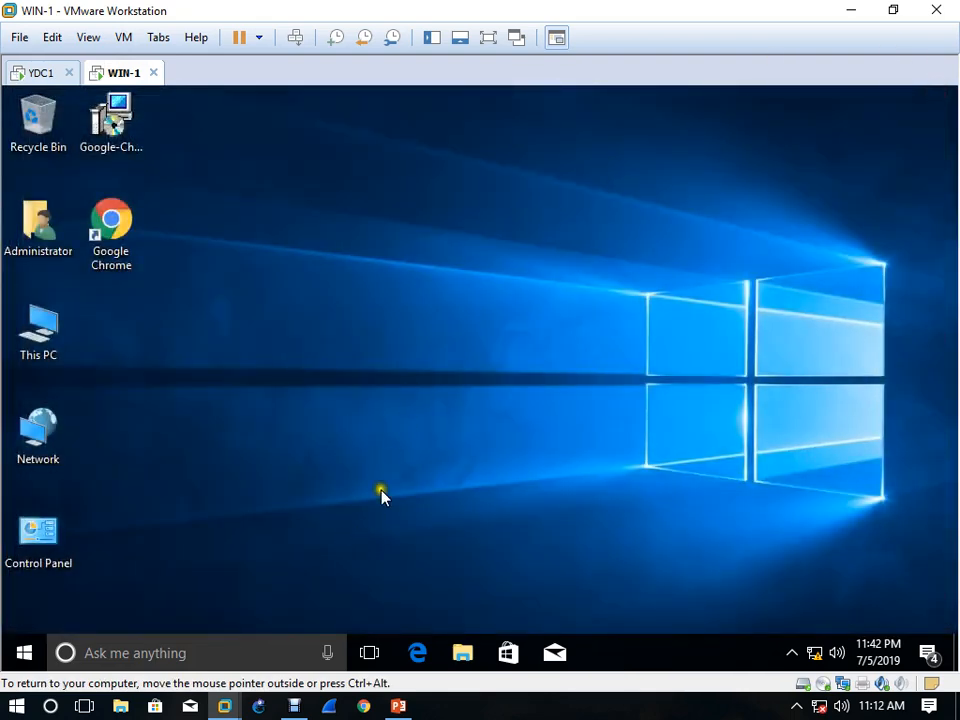
pyautogui.rightClick(458, 378)
pyautogui.click(505, 428)
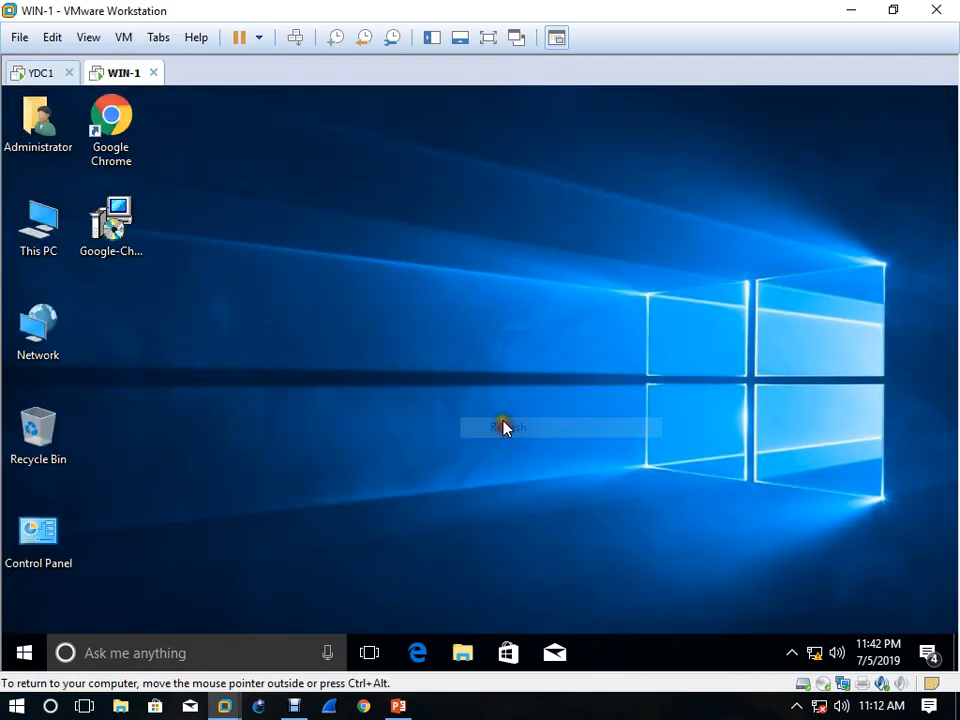
# Log off WIN-1 by running the logoff command
pyautogui.press('super+r')
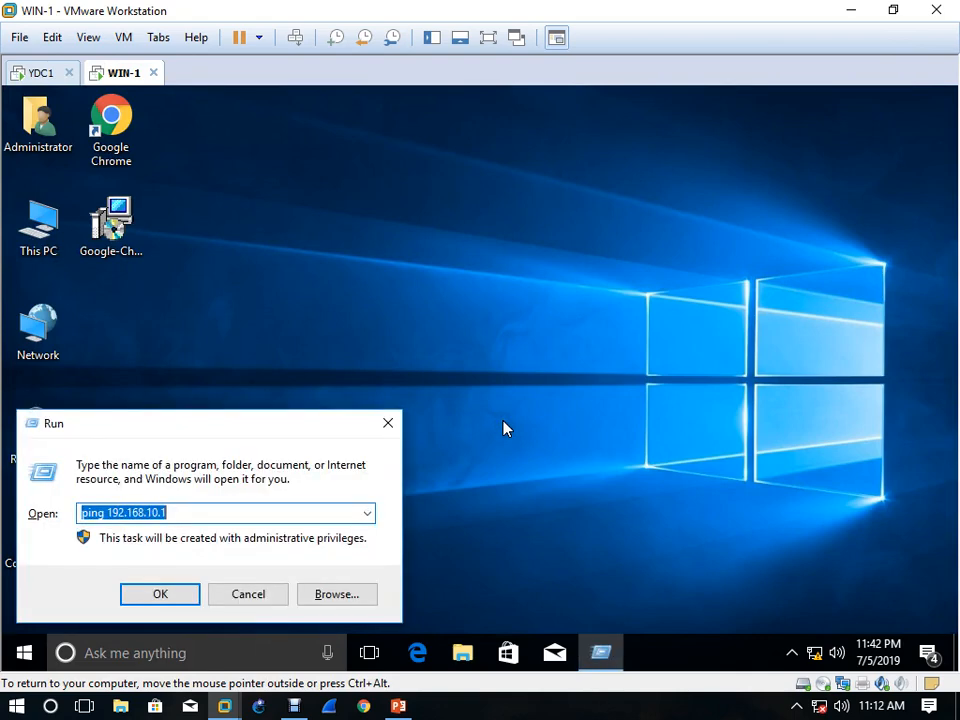
pyautogui.press('BackSpace')
pyautogui.write('logoff')
pyautogui.press('Return')
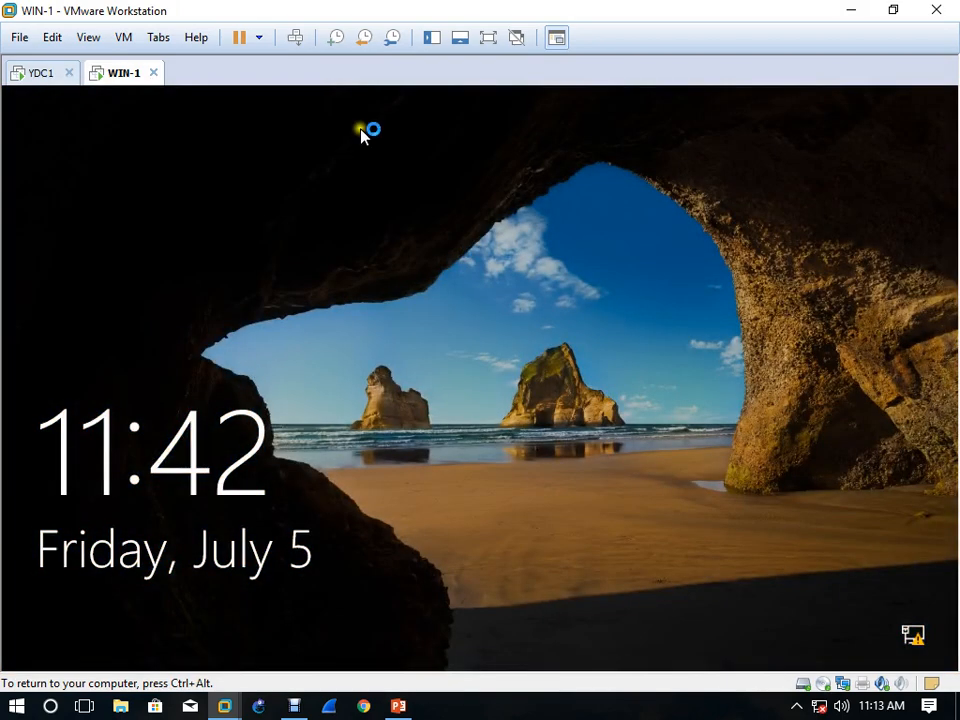
# Unlock the WIN-1 sign-in screen and sign in as Administrator with the account password
pyautogui.click(295, 39)
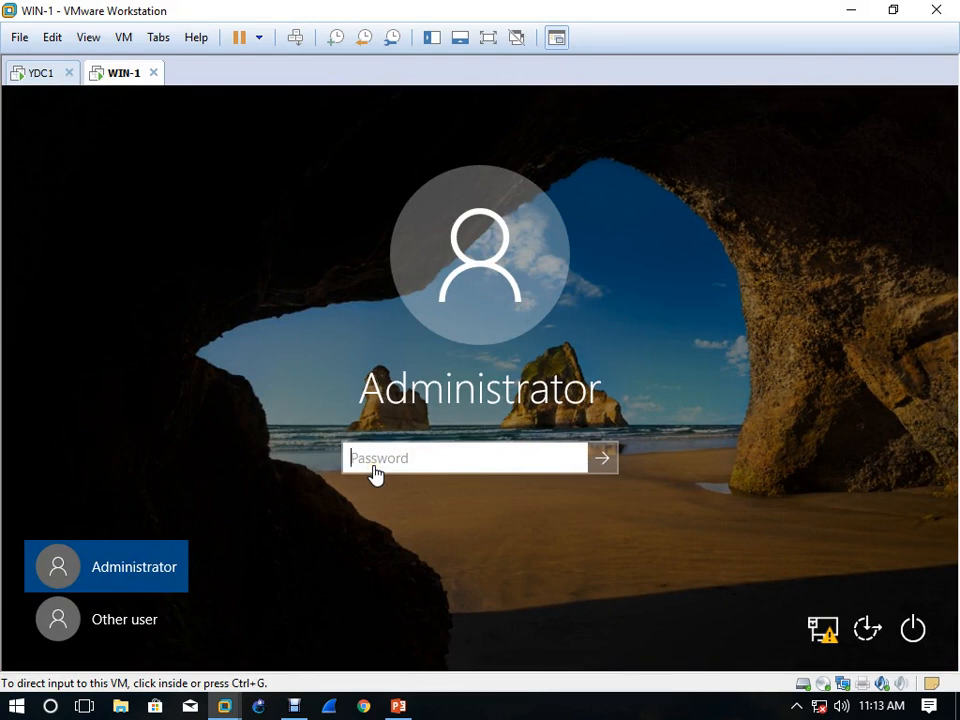
pyautogui.click(375, 473)
pyautogui.write('P')
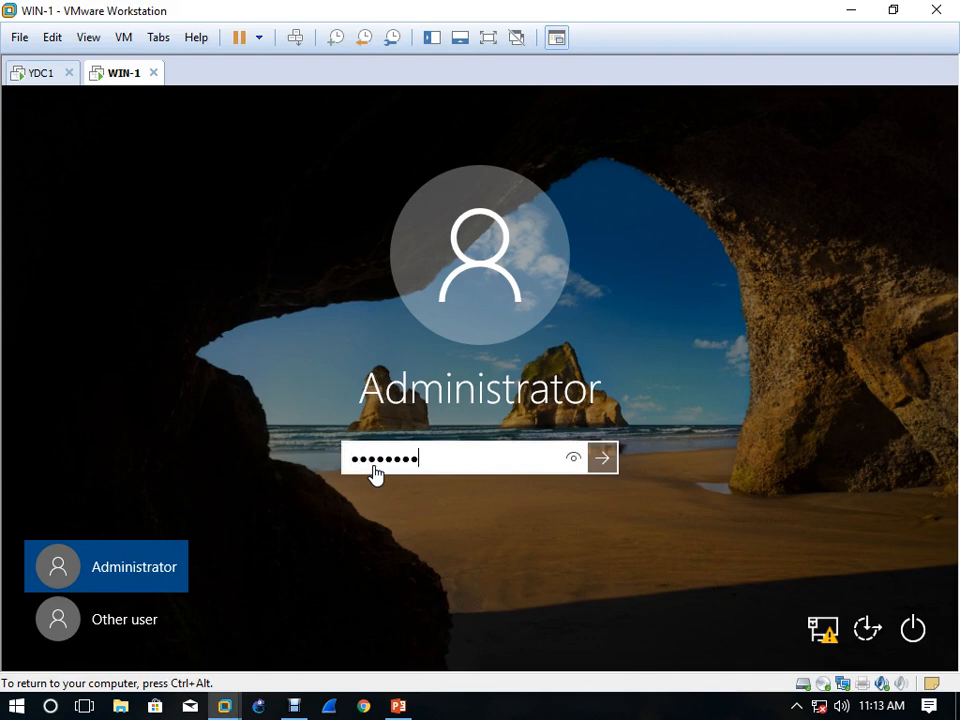
pyautogui.press('Return')
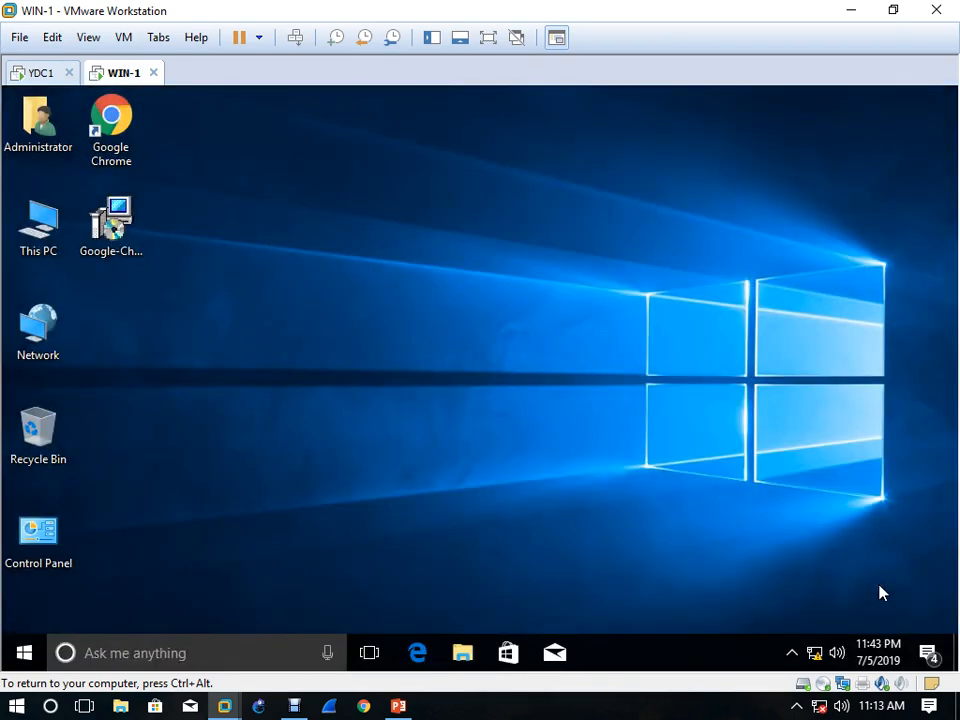
pyautogui.click(332, 490)
pyautogui.doubleClick(115, 140)
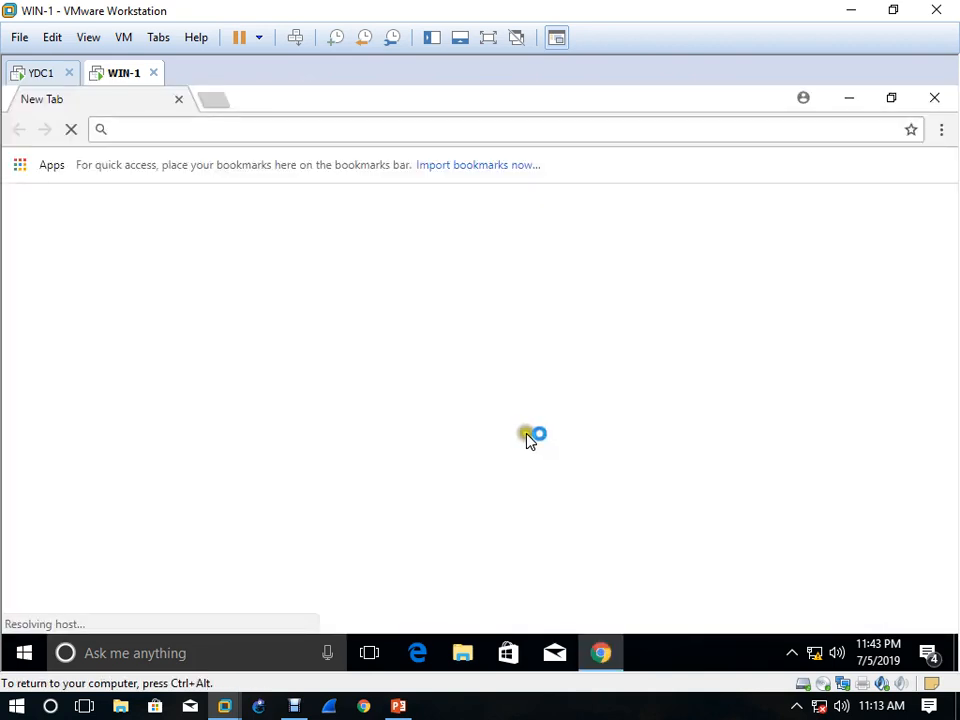
pyautogui.click(584, 129)
pyautogui.write('www')
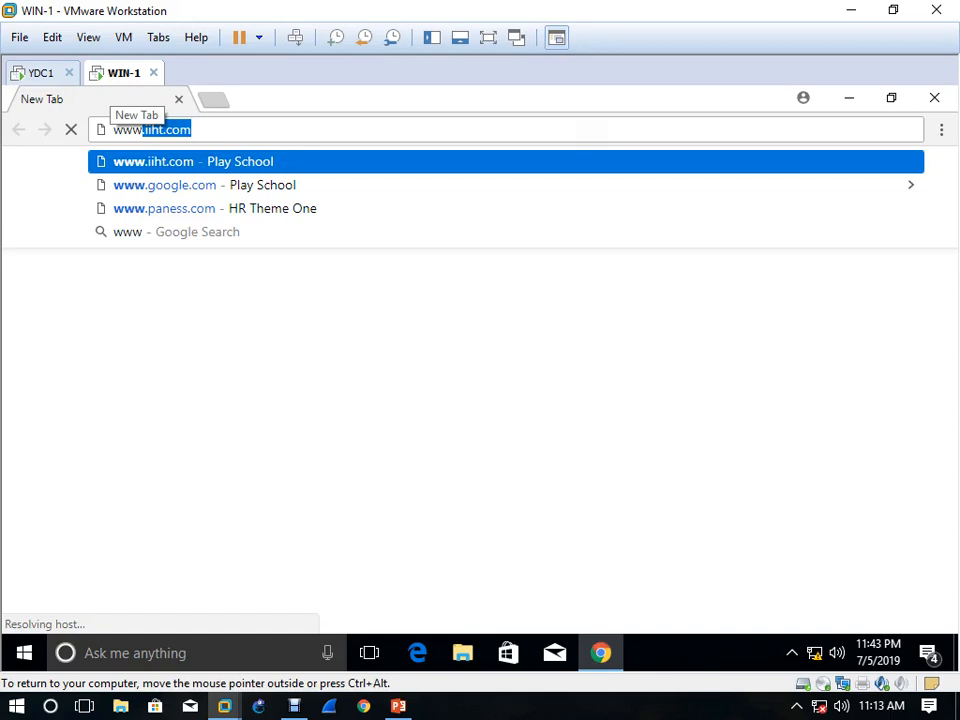
pyautogui.write('.africa')
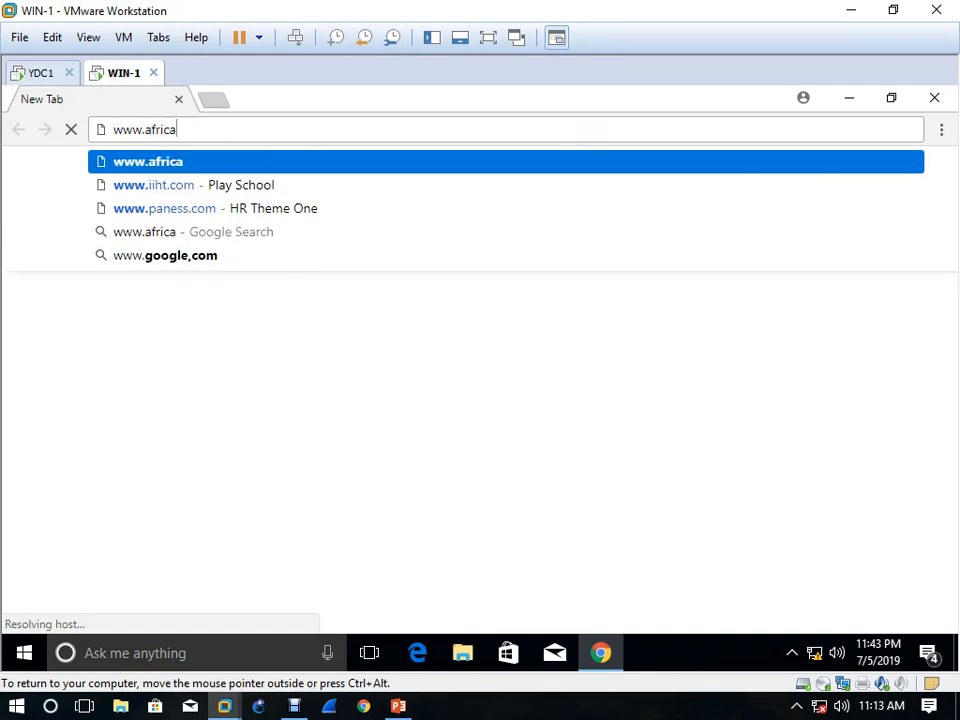
pyautogui.write('.com')
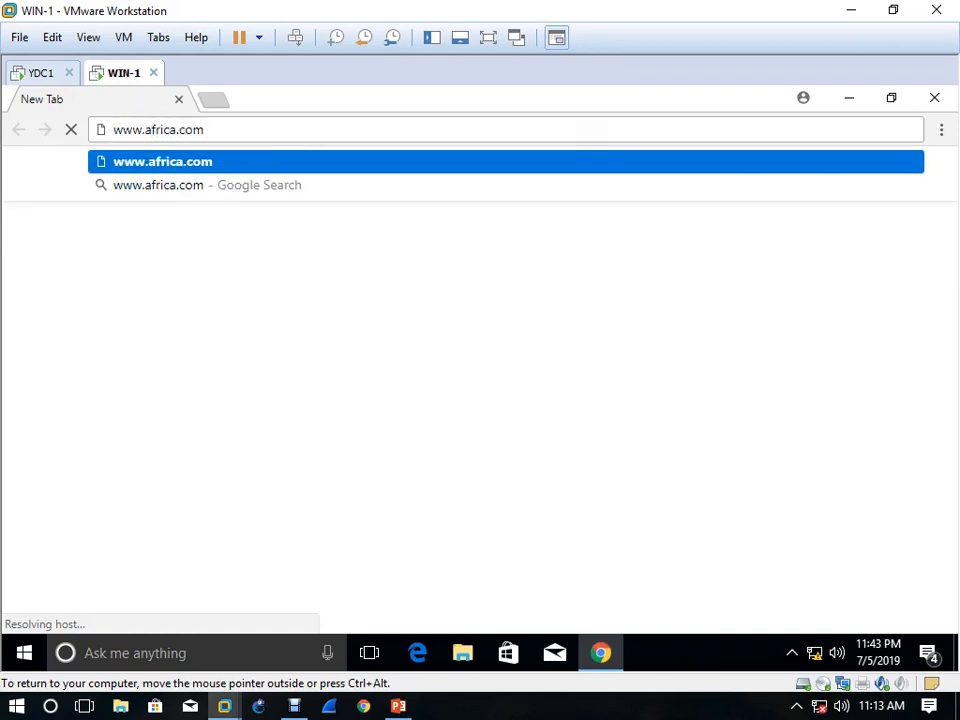
pyautogui.press('Return')
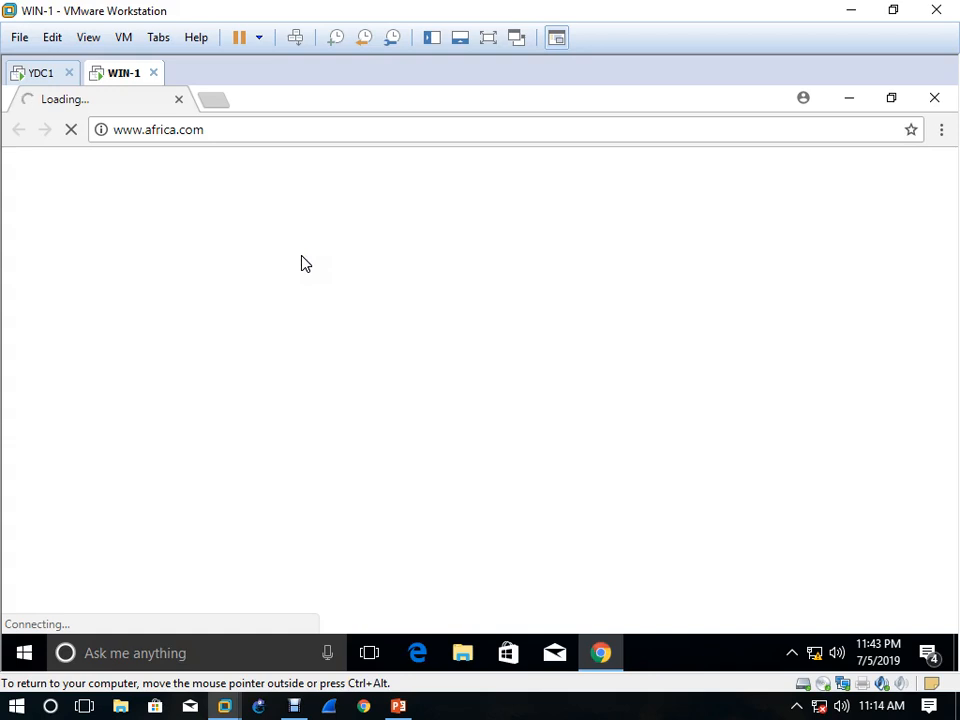
pyautogui.click(300, 262)
pyautogui.click(287, 252)
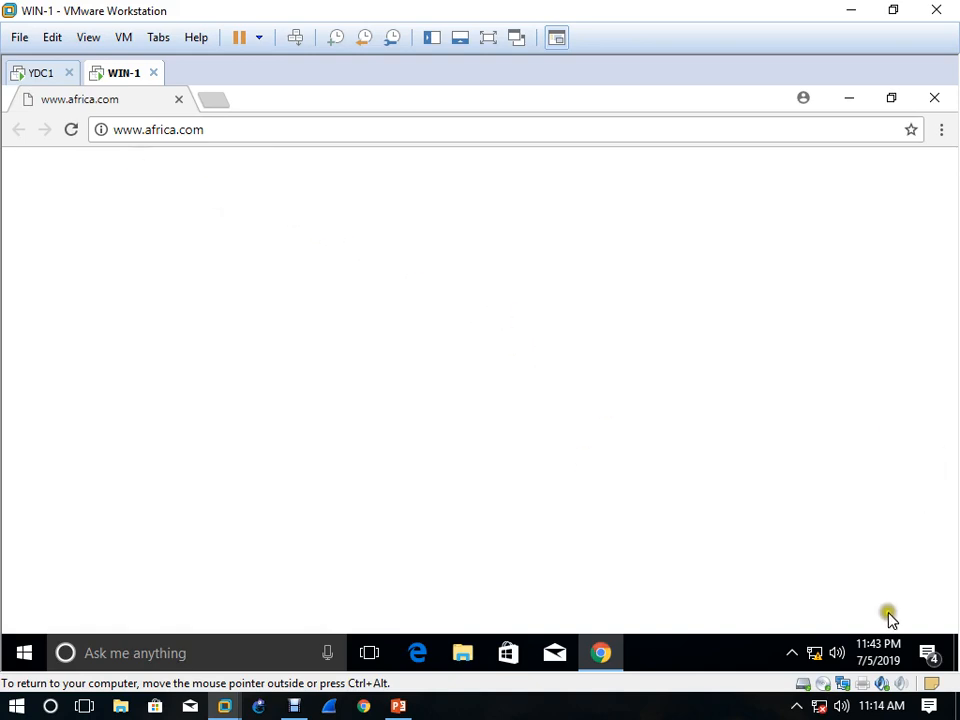
# Set the alternate DNS server to 192.168.10.21 in Ethernet0's IPv4 properties on WIN-1 and close the network settings
pyautogui.rightClick(815, 656)
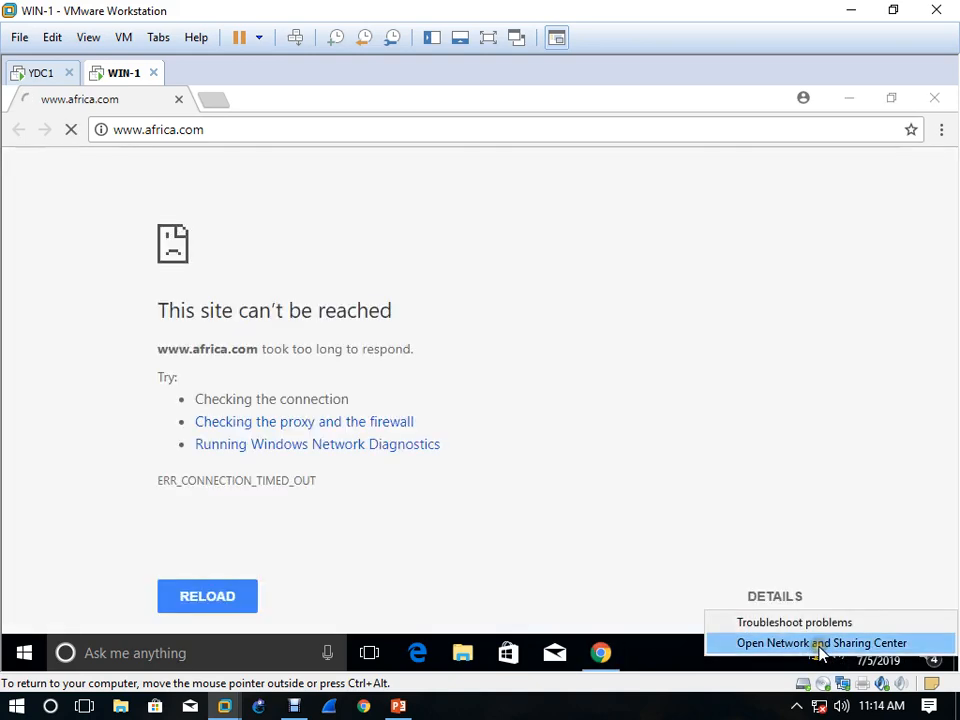
pyautogui.click(816, 643)
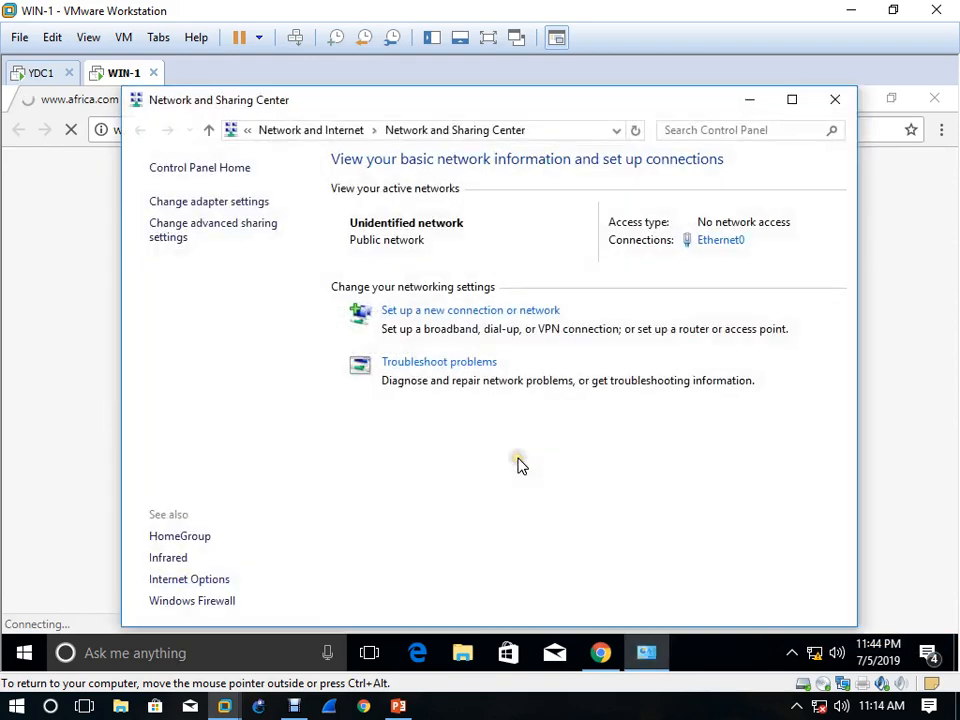
pyautogui.click(718, 240)
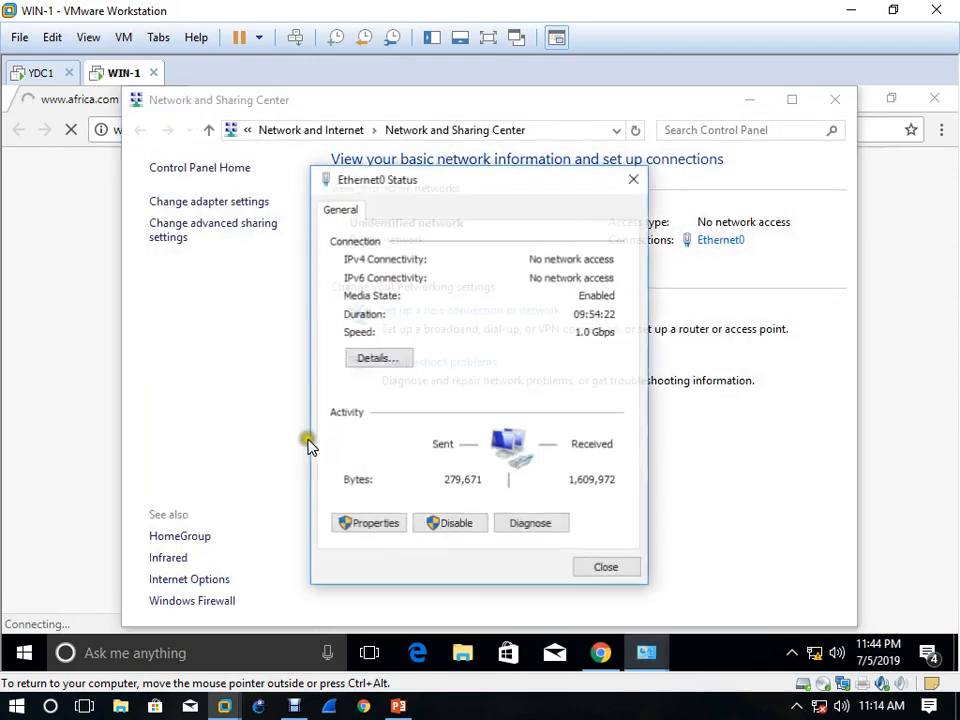
pyautogui.click(388, 526)
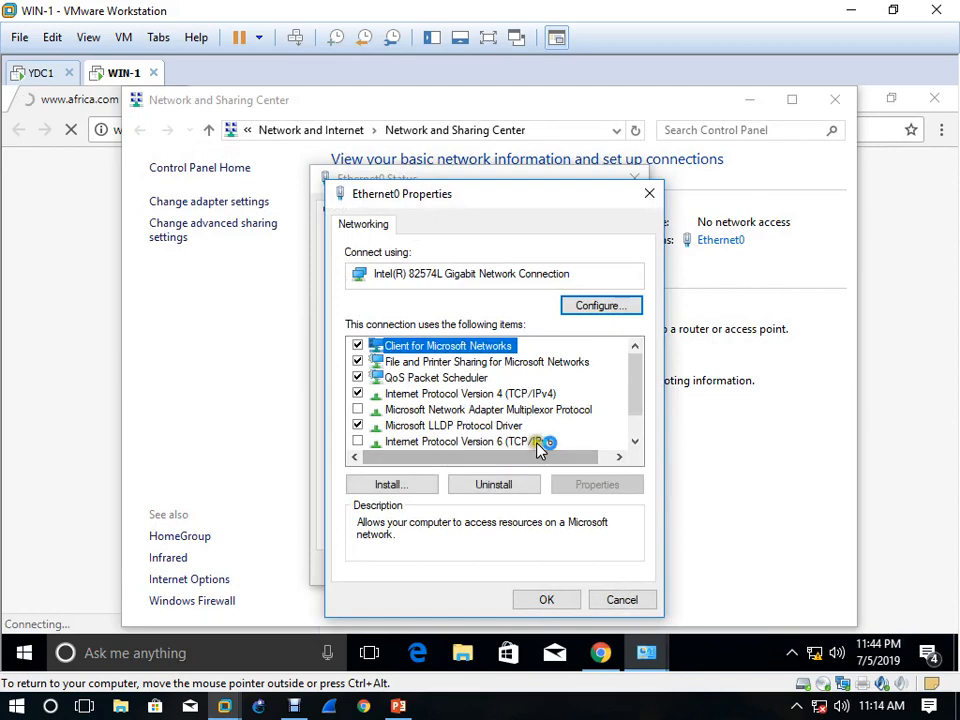
pyautogui.doubleClick(531, 394)
pyautogui.click(570, 520)
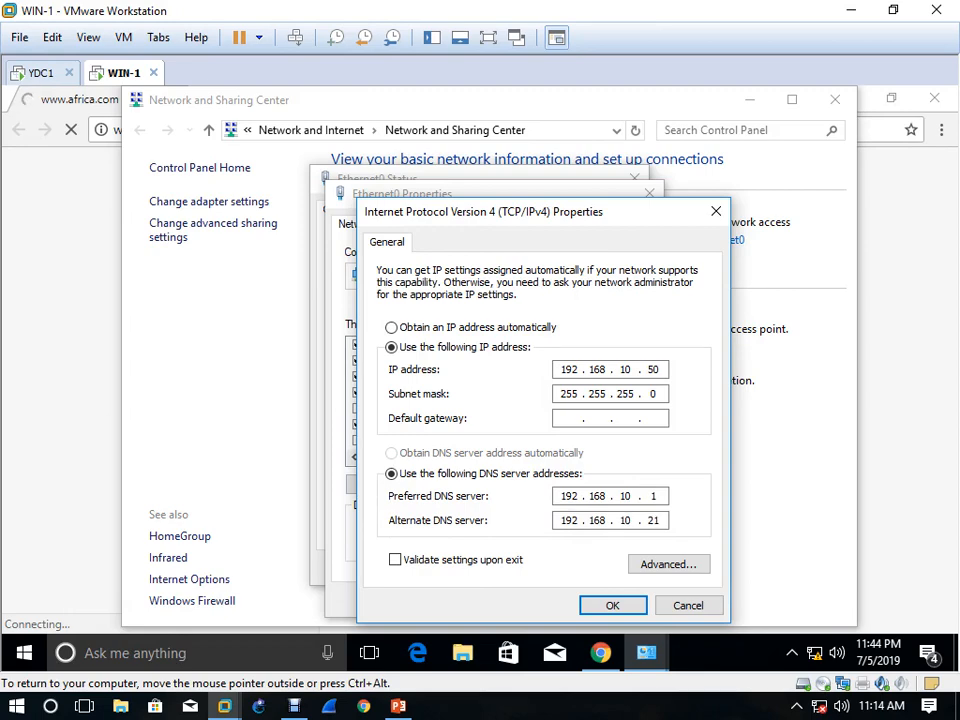
pyautogui.click(612, 605)
pyautogui.click(547, 600)
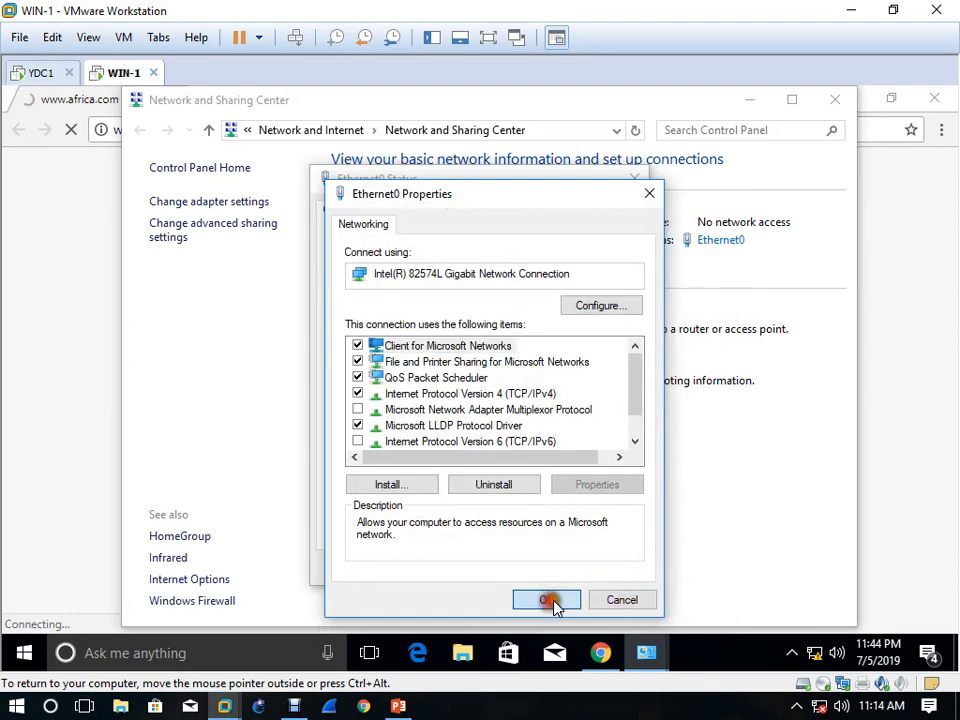
pyautogui.click(608, 568)
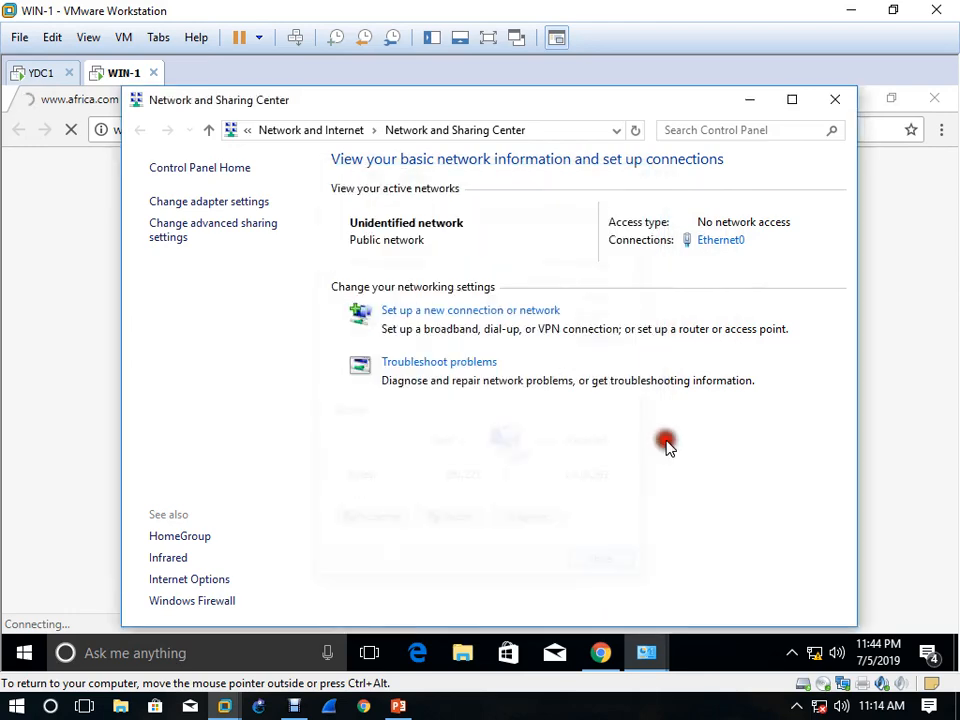
pyautogui.click(834, 100)
pyautogui.click(344, 134)
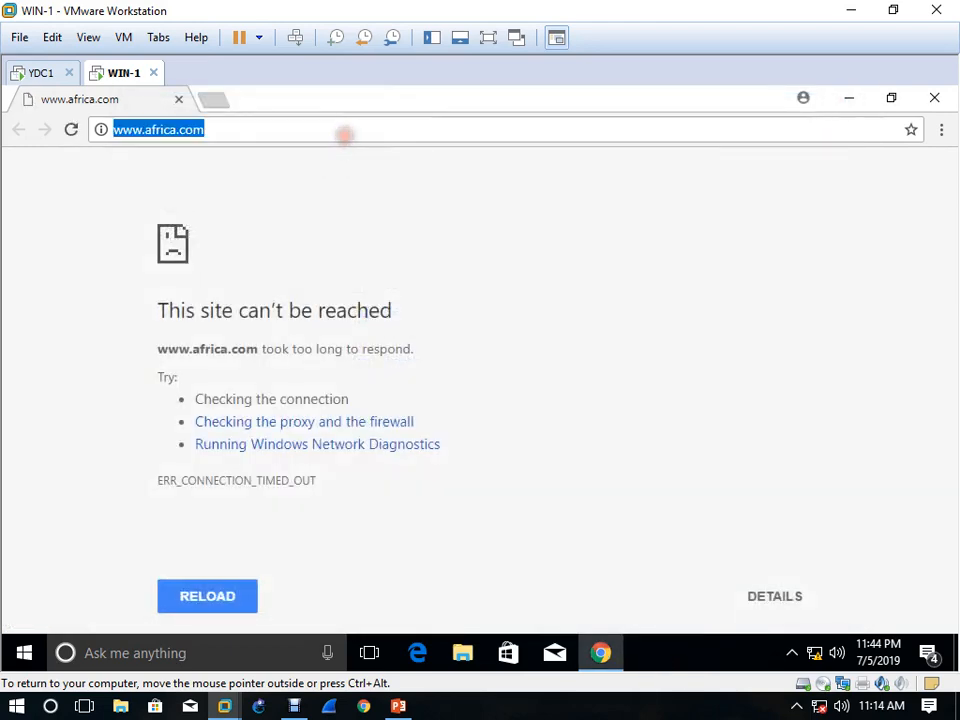
pyautogui.press('Return')
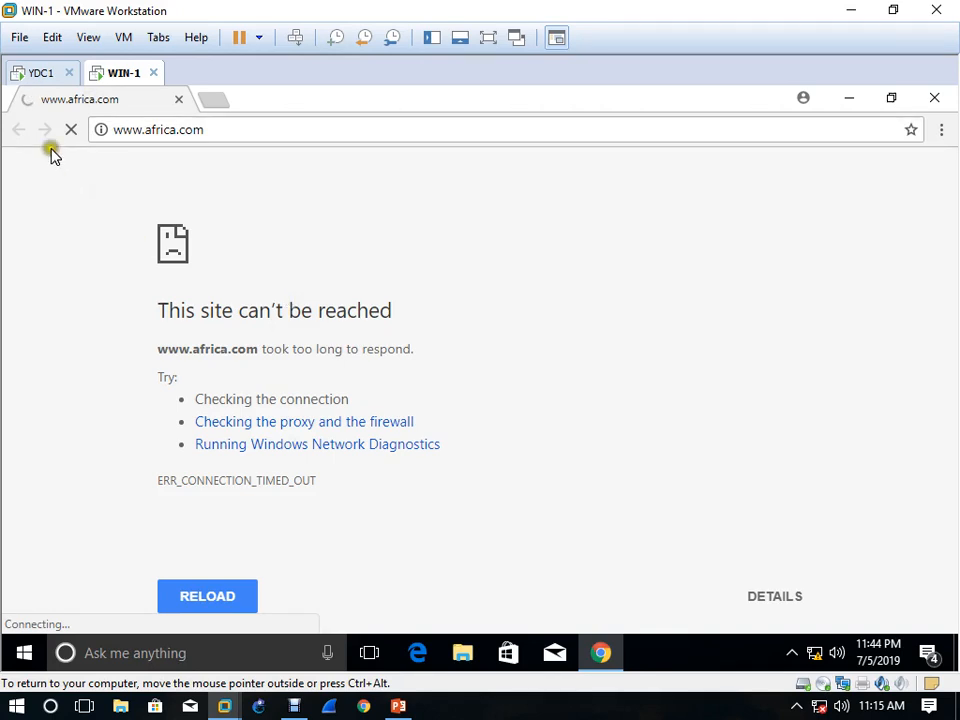
pyautogui.click(42, 72)
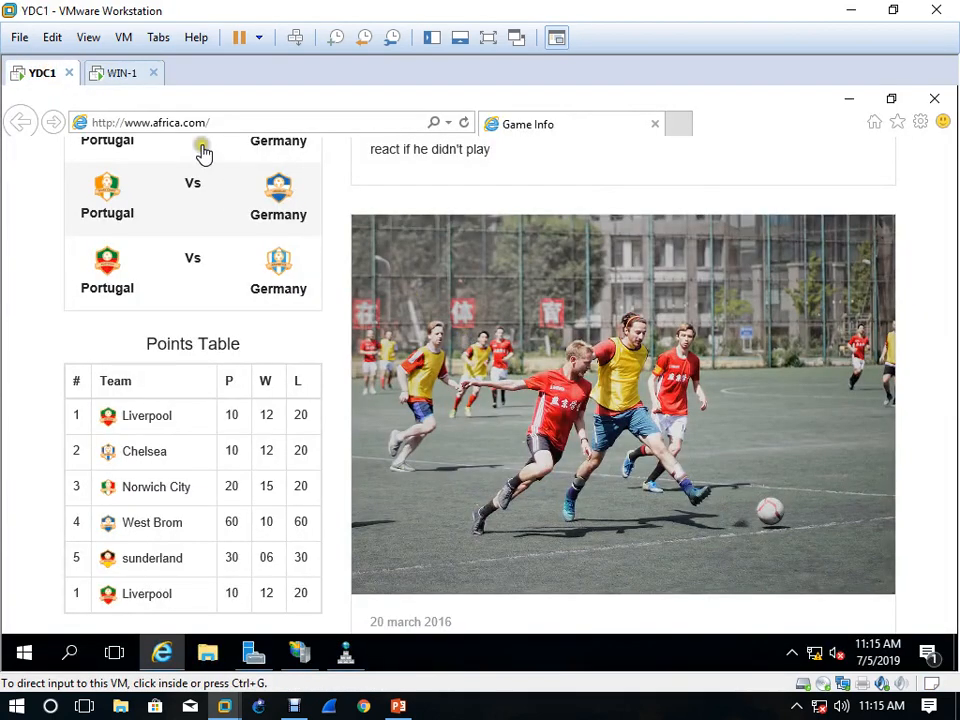
pyautogui.click(112, 70)
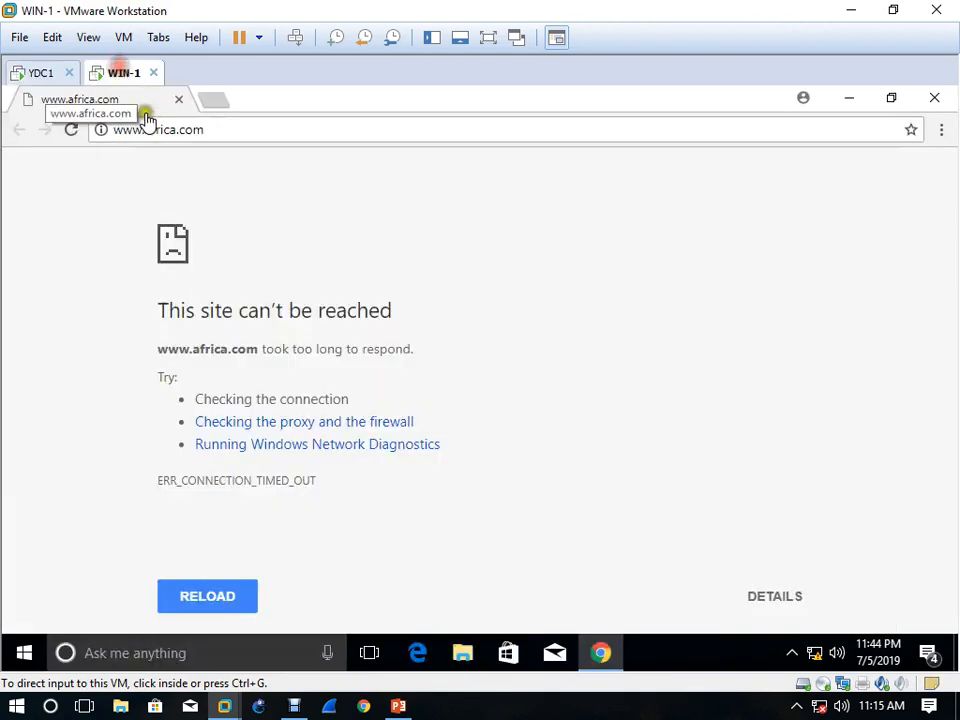
pyautogui.click(220, 101)
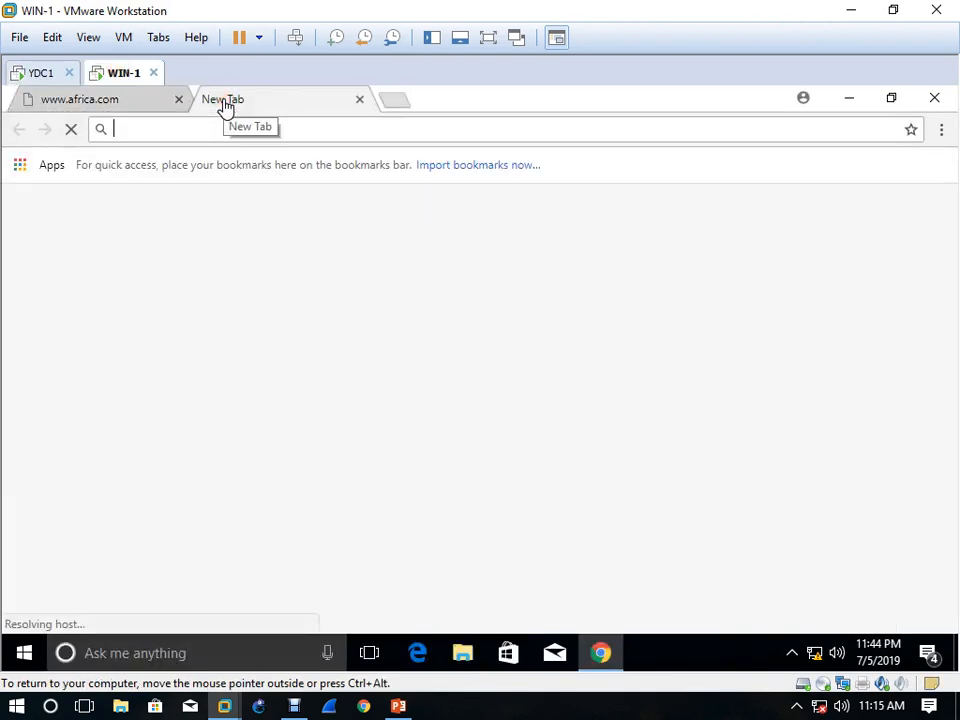
pyautogui.write('http')
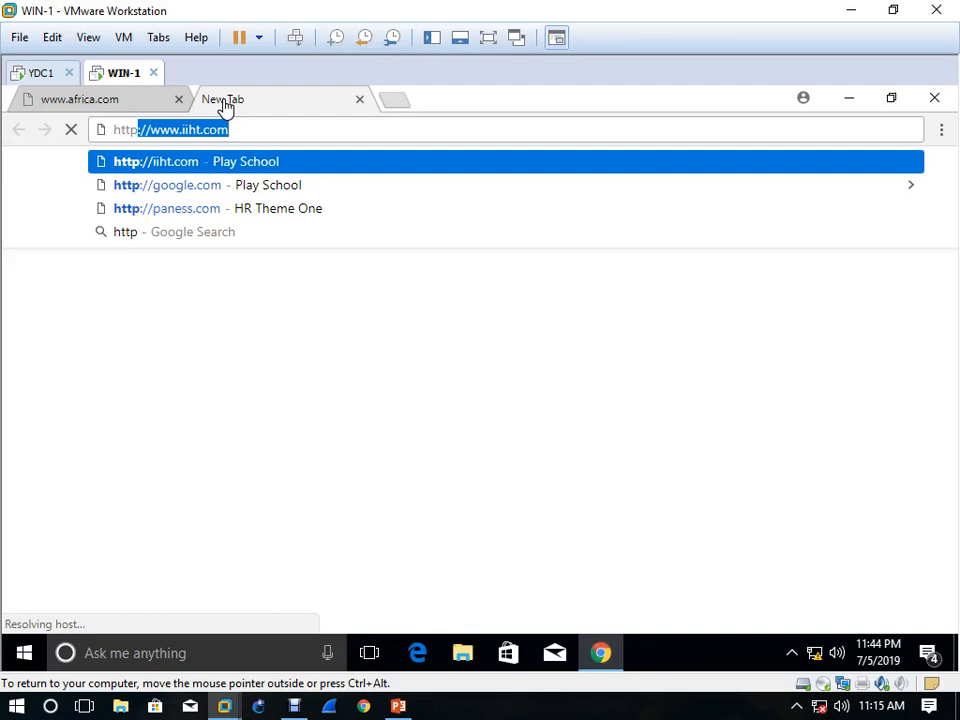
pyautogui.write('://')
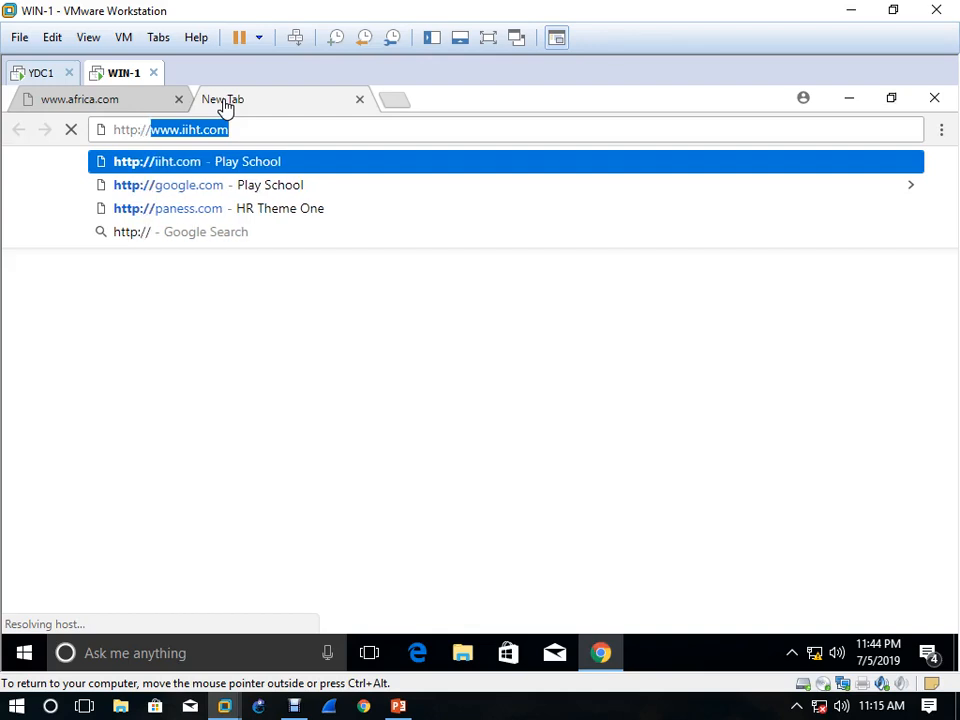
pyautogui.write('192.168')
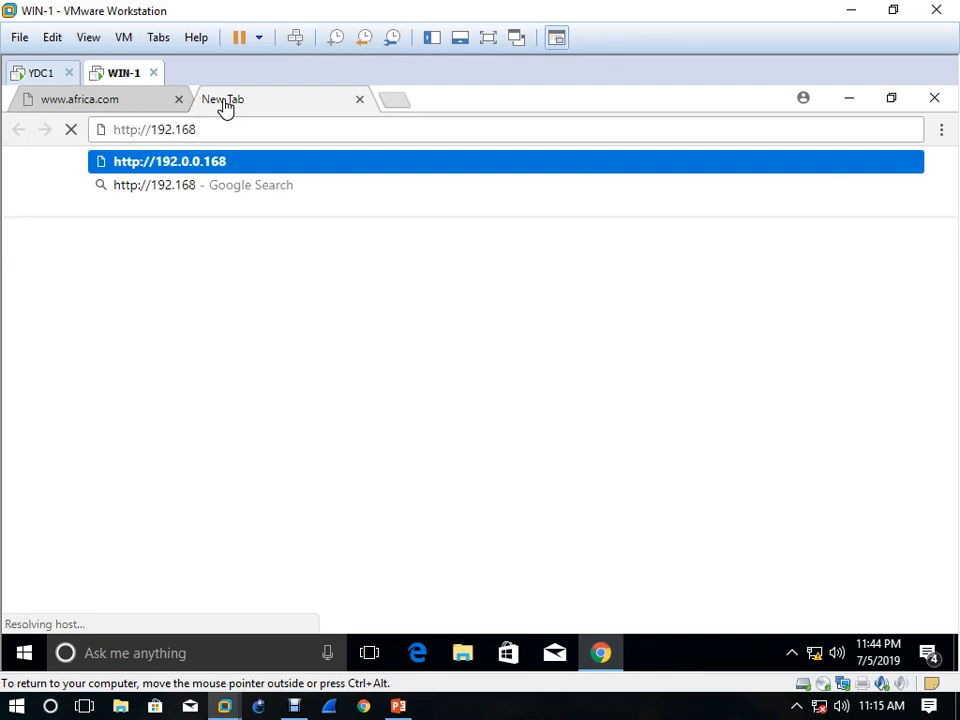
pyautogui.write('.10.21')
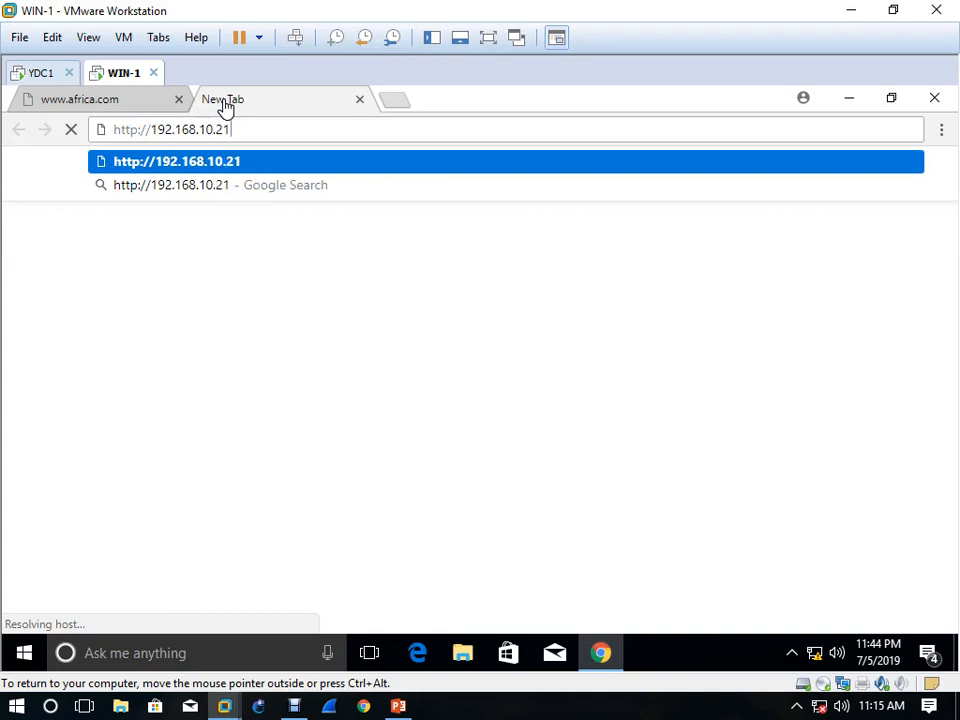
pyautogui.press('Return')
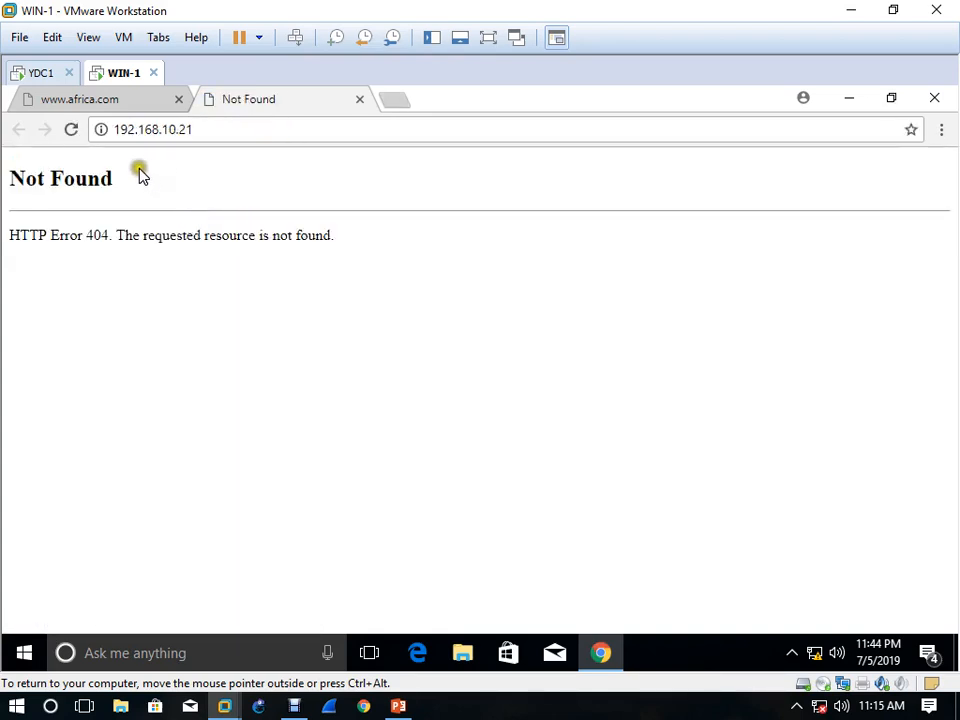
pyautogui.click(120, 130)
pyautogui.click(118, 131)
pyautogui.write('http')
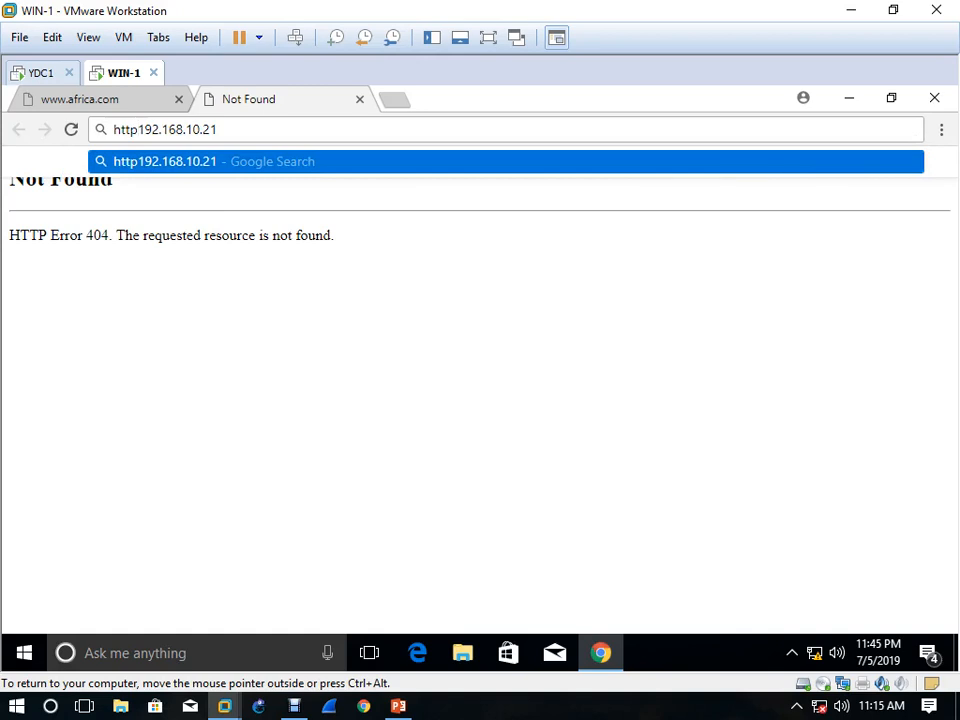
pyautogui.write(':')
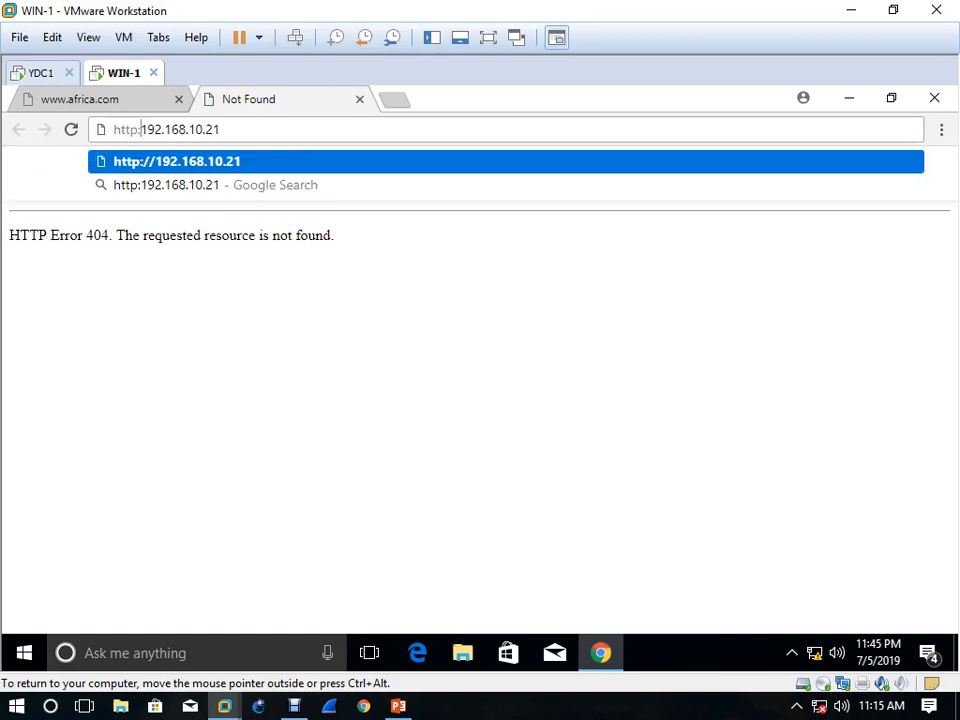
pyautogui.write('//')
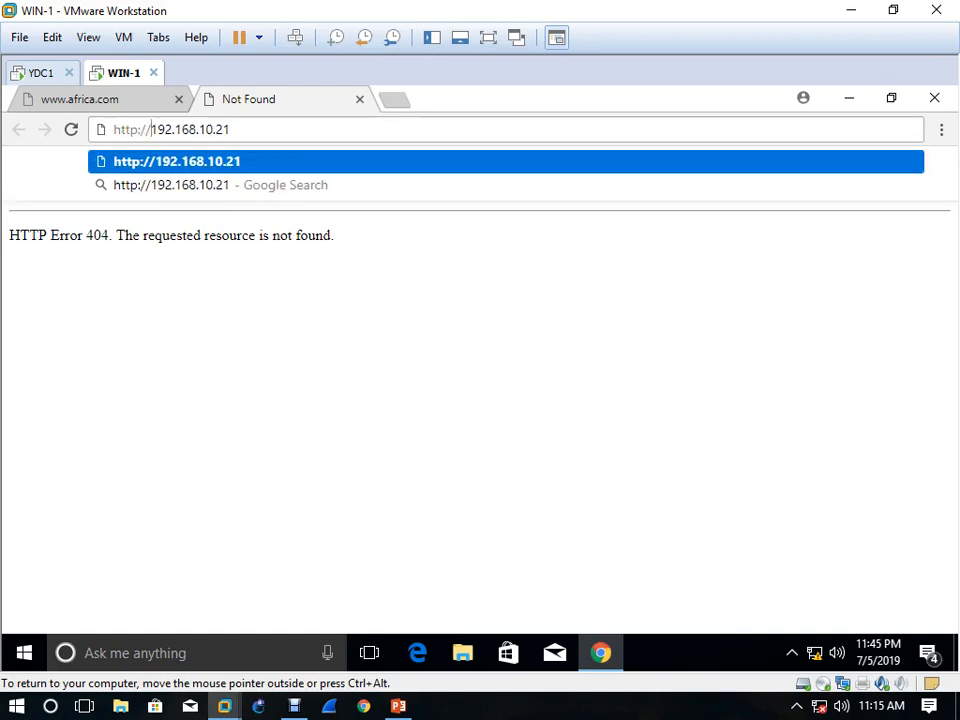
pyautogui.press('Return')
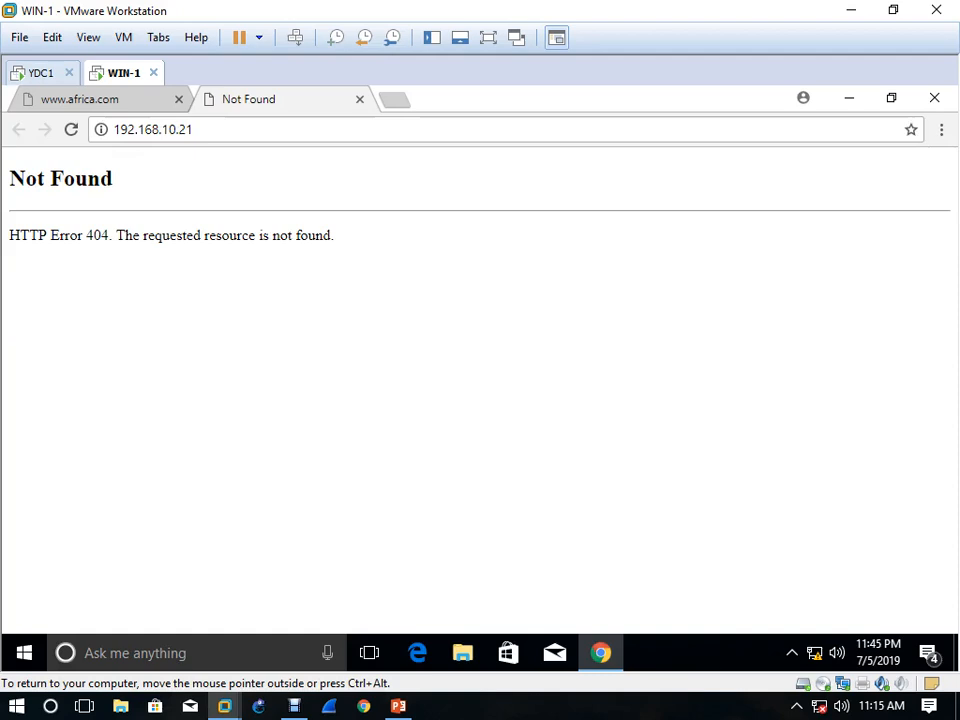
# Ping 192.168.10.21 from WIN-1 to test connectivity to the server, and close the ping window and Chrome
pyautogui.press('super+r')
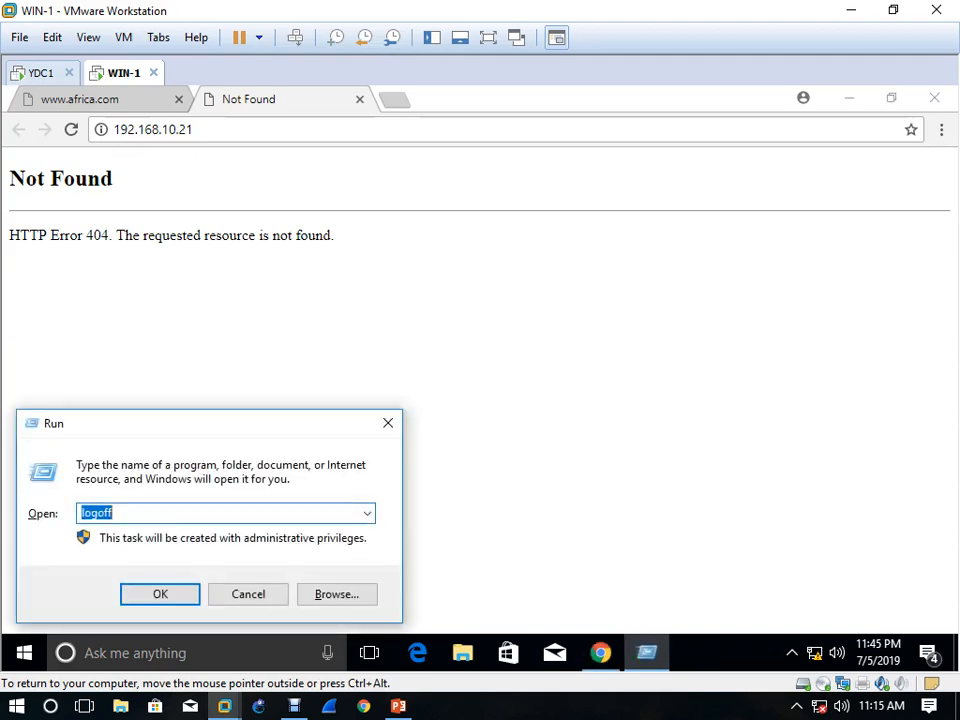
pyautogui.write('ping')
pyautogui.press('Down')
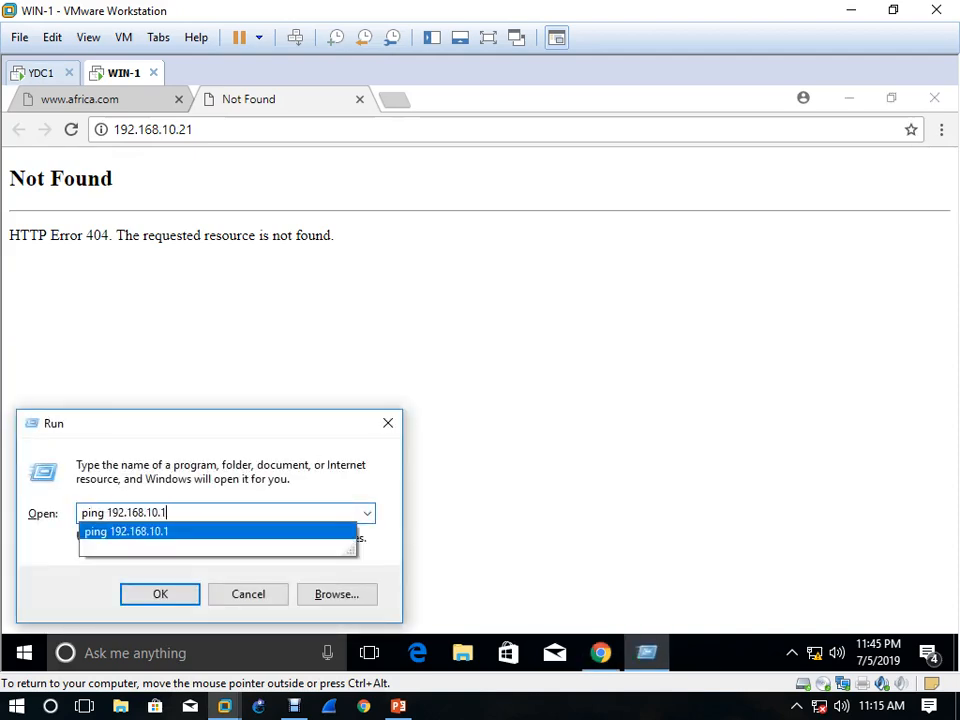
pyautogui.press('BackSpace')
pyautogui.write('2')
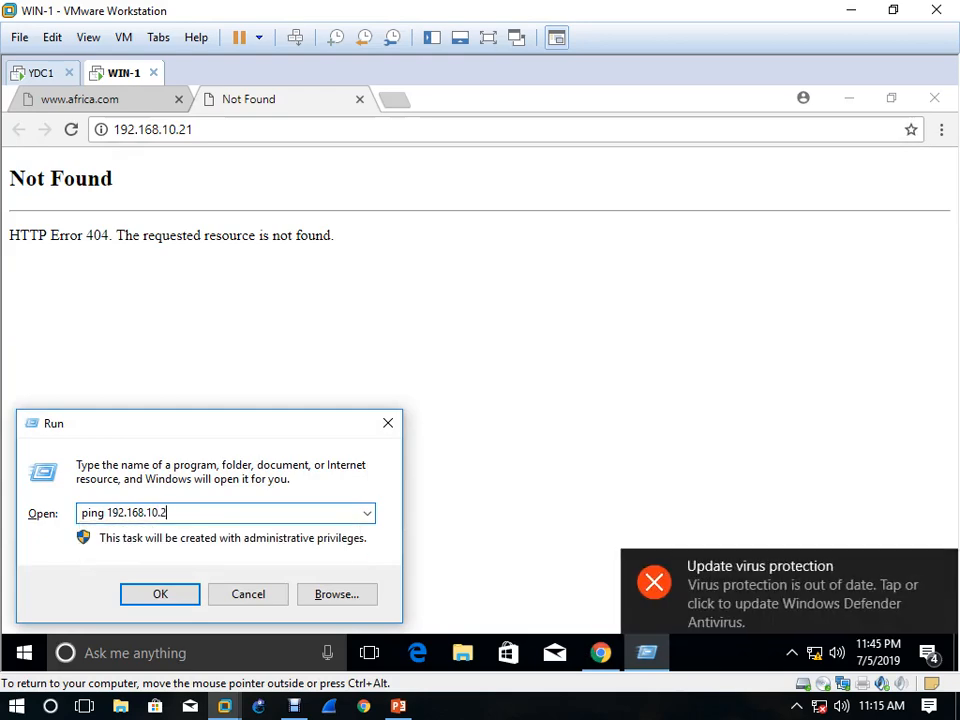
pyautogui.write('1')
pyautogui.press('Return')
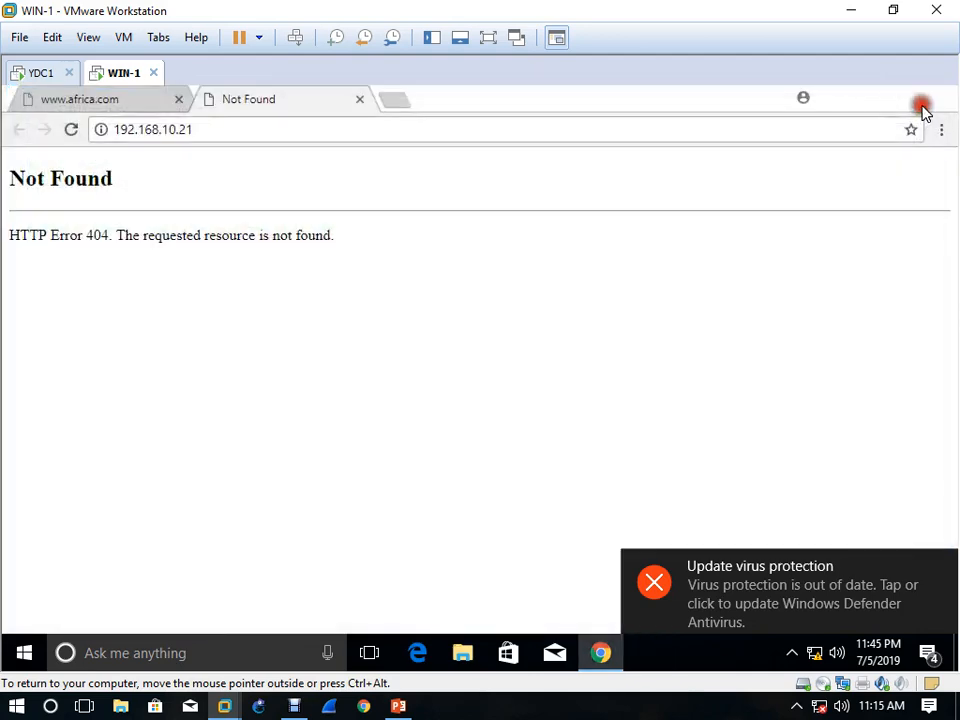
pyautogui.click(922, 100)
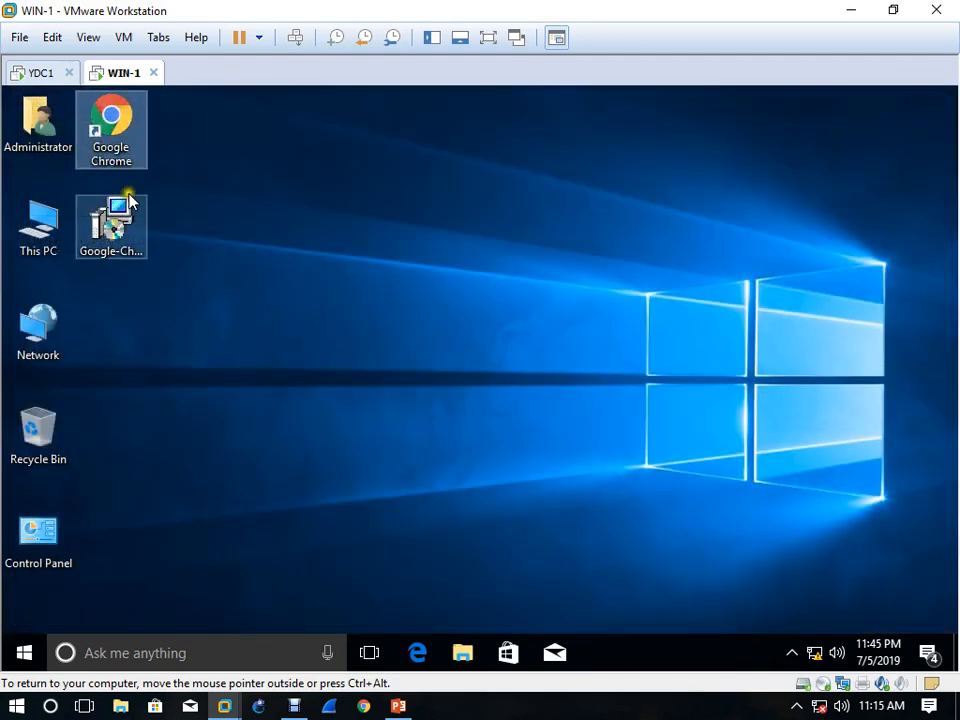
pyautogui.doubleClick(102, 146)
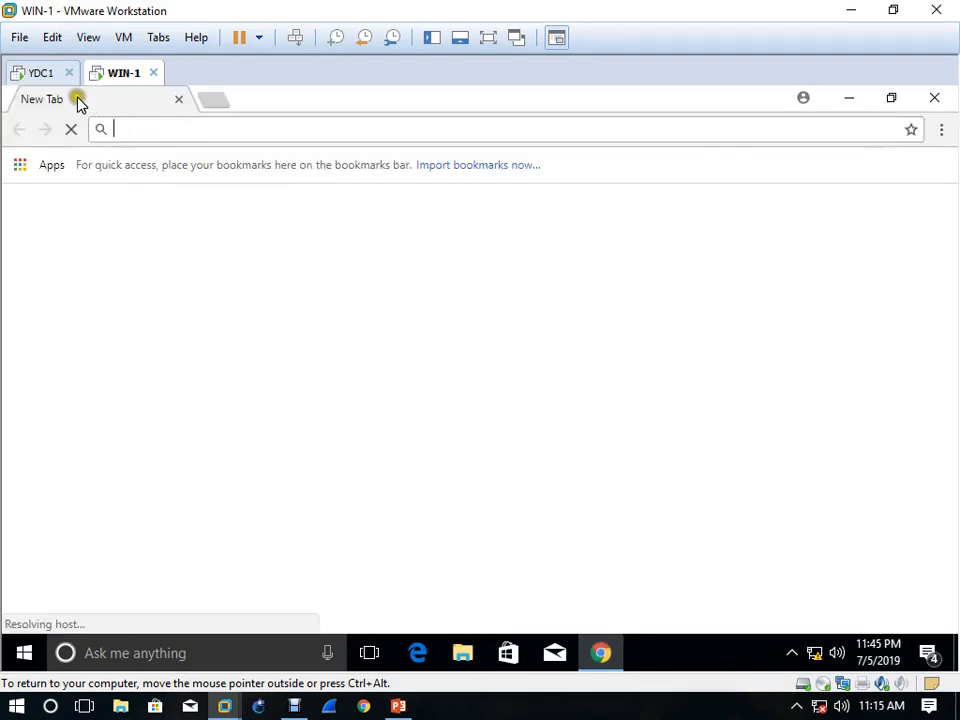
pyautogui.click(42, 74)
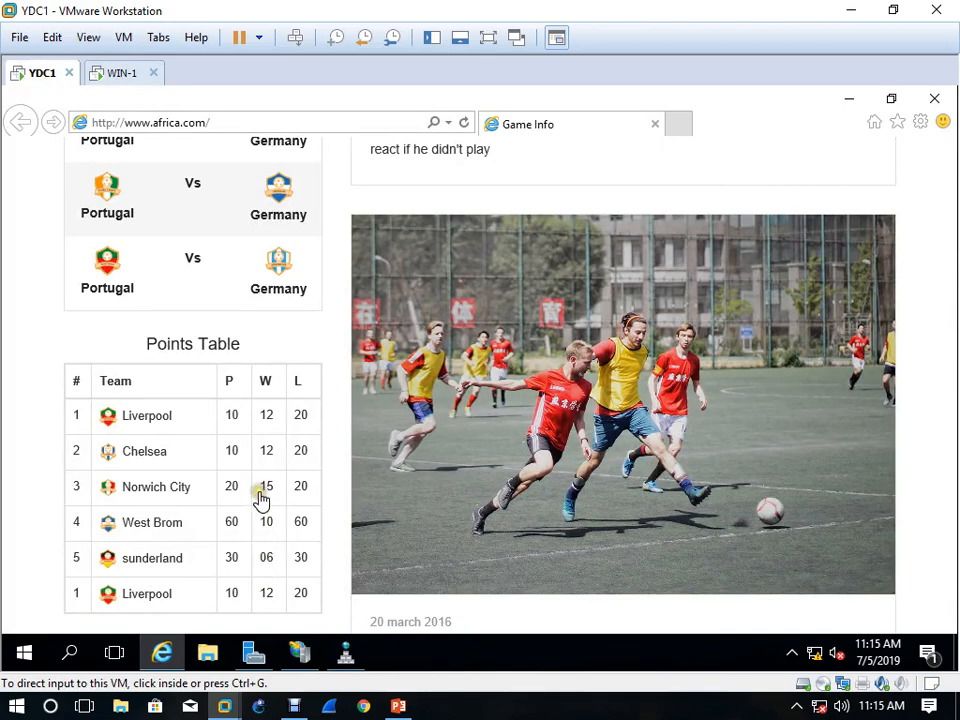
pyautogui.click(124, 76)
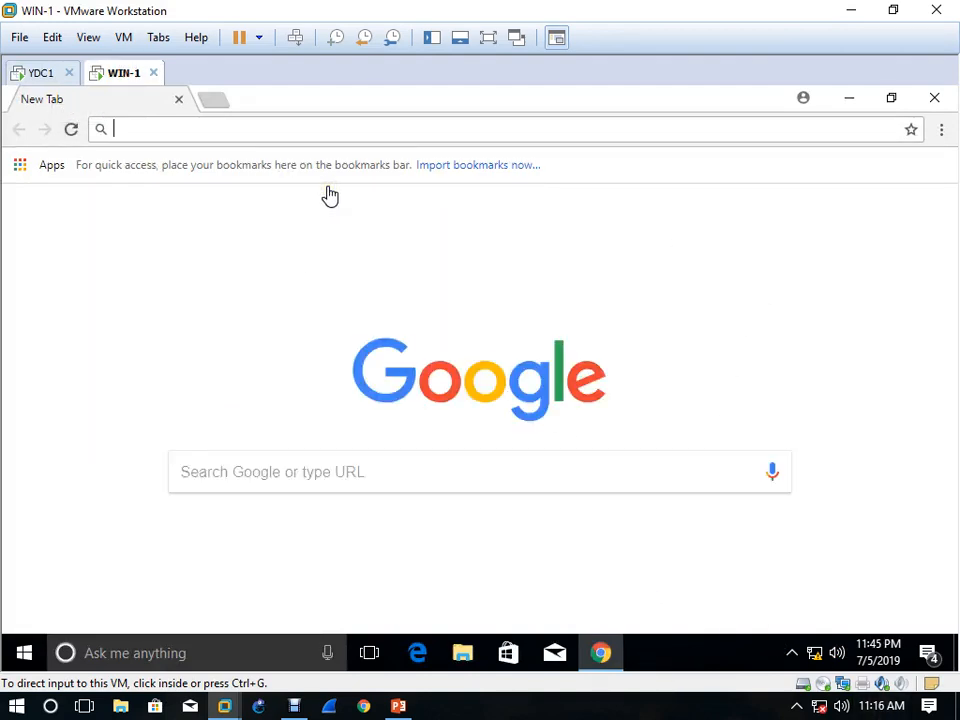
pyautogui.click(744, 132)
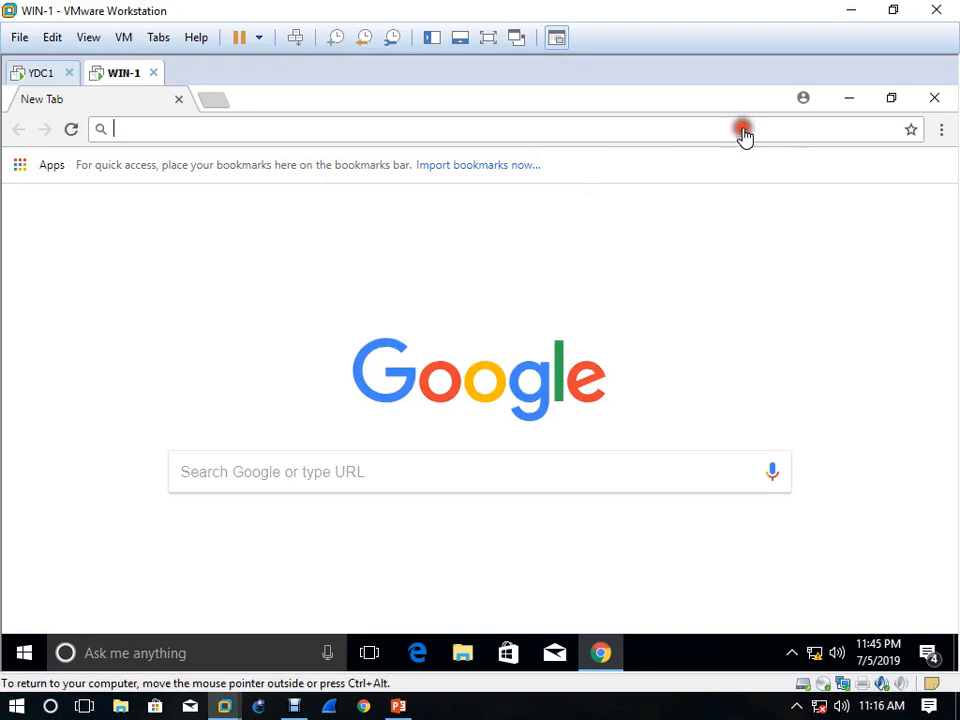
pyautogui.write('www.')
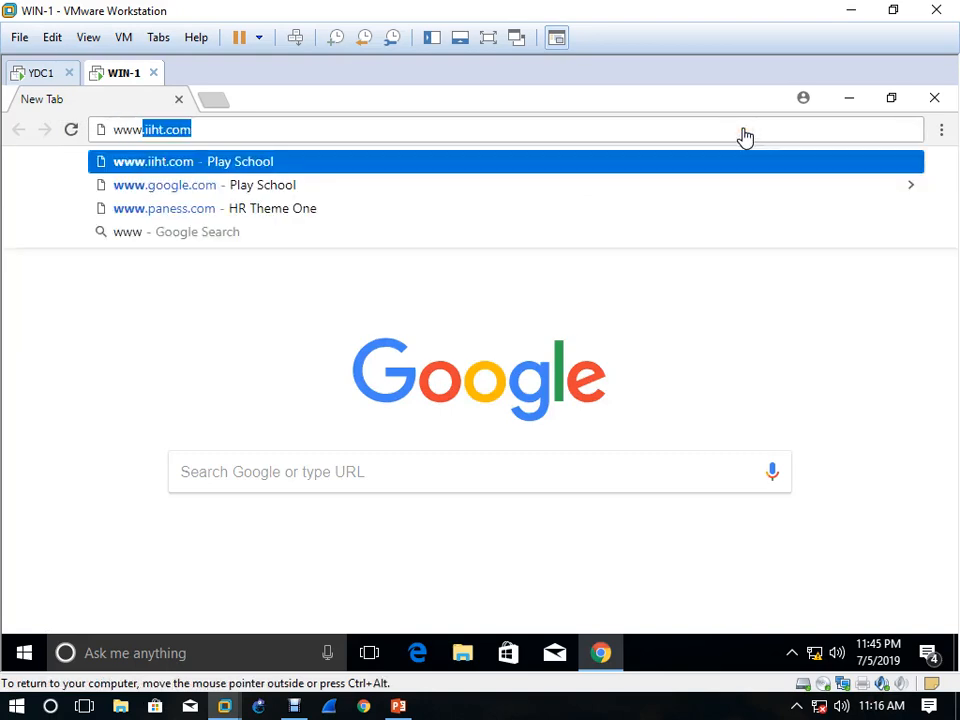
pyautogui.write('af')
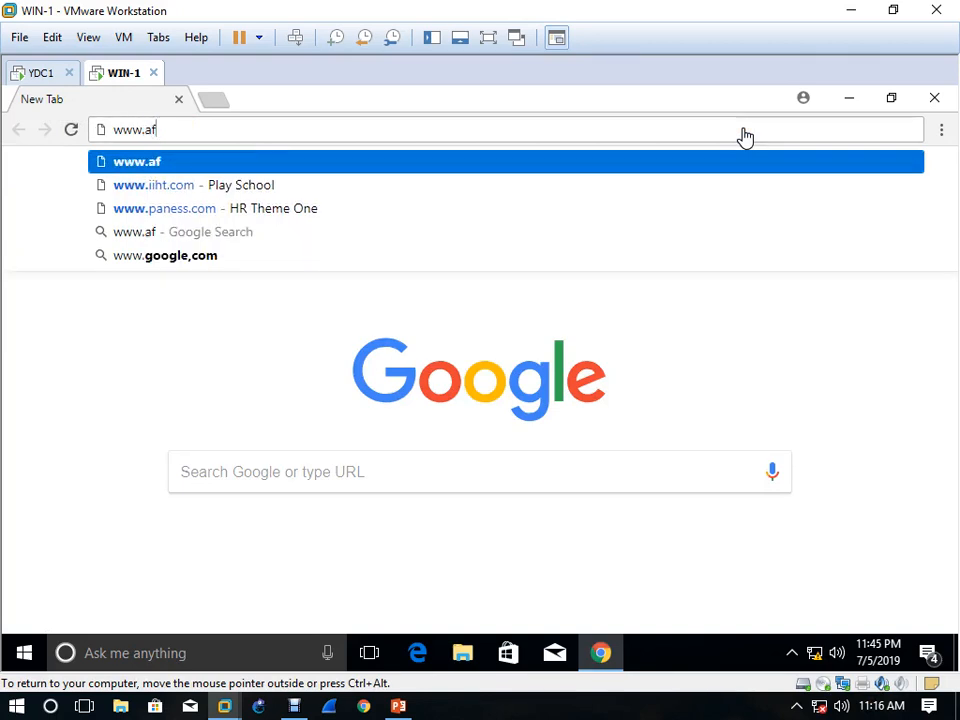
pyautogui.write('rica.com')
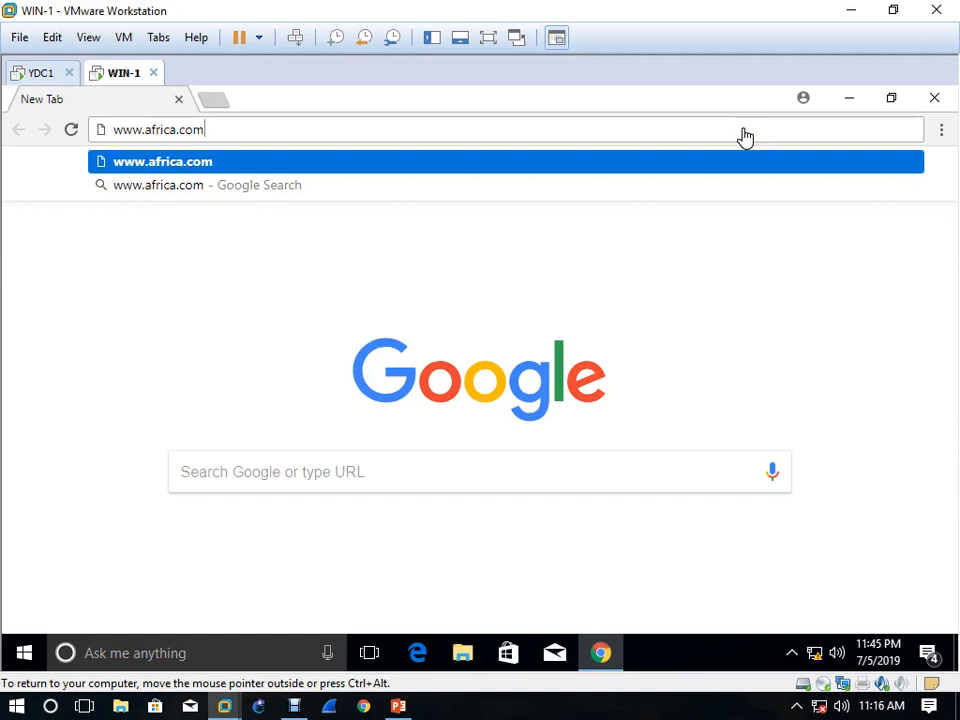
pyautogui.press('Return')
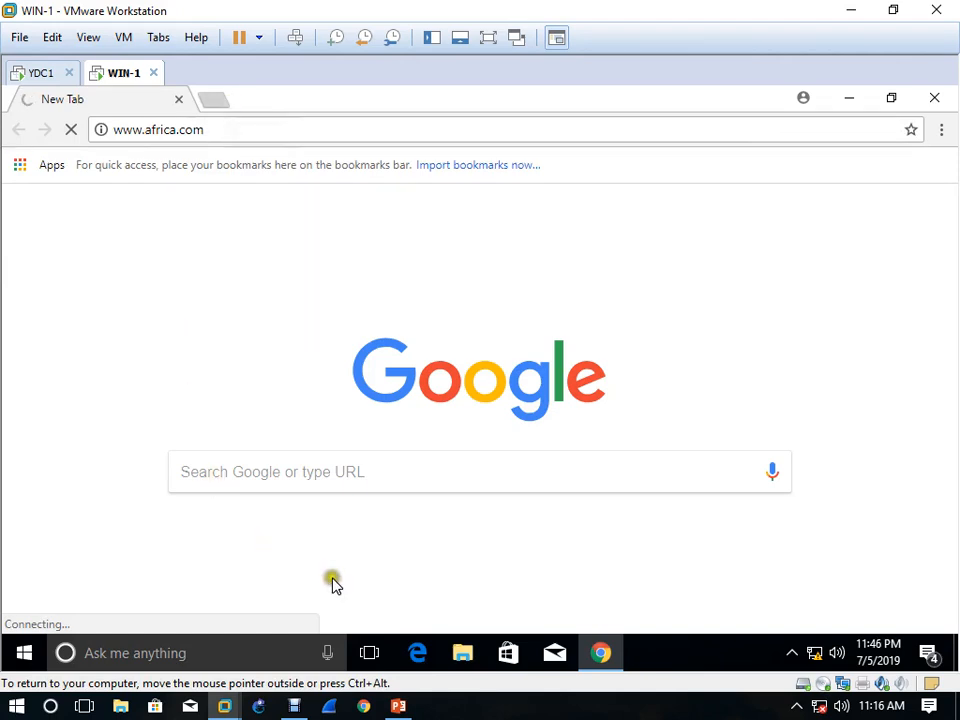
pyautogui.click(44, 78)
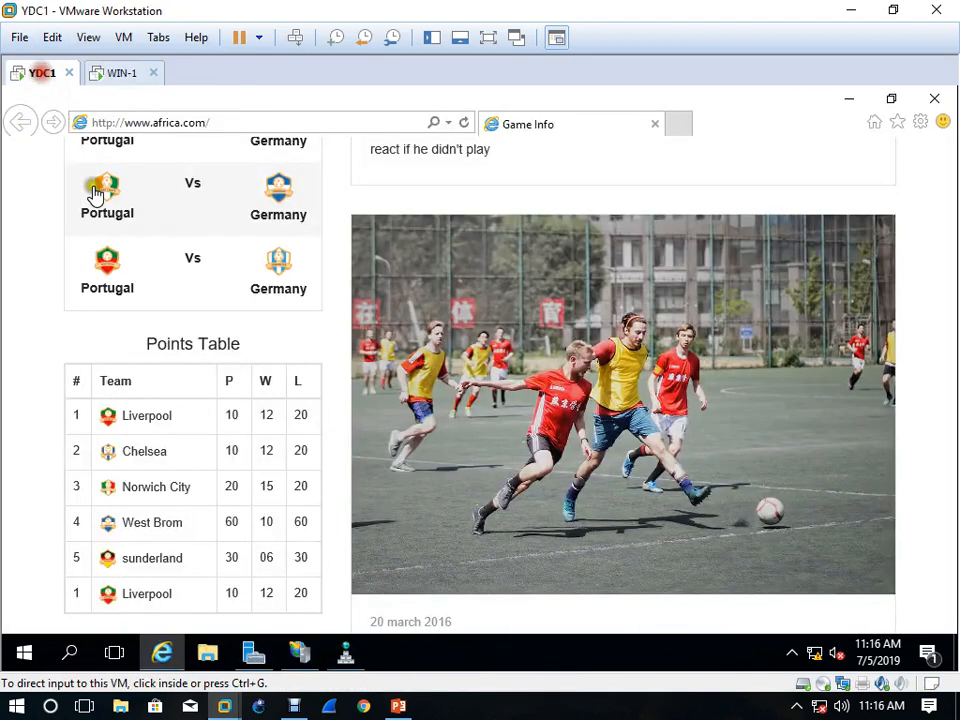
pyautogui.click(305, 652)
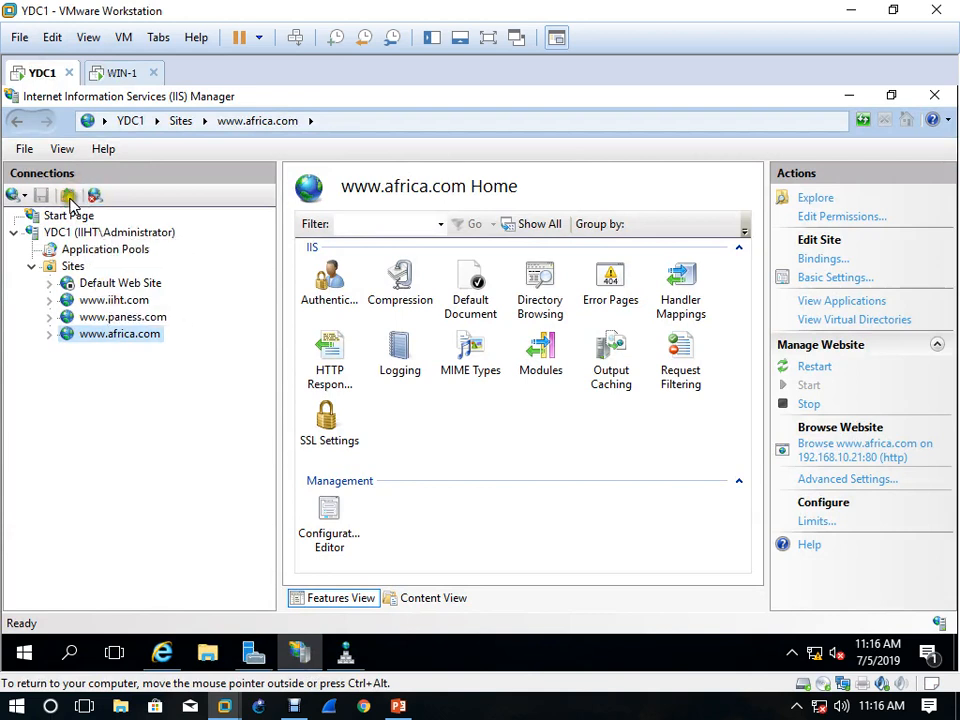
pyautogui.rightClick(138, 335)
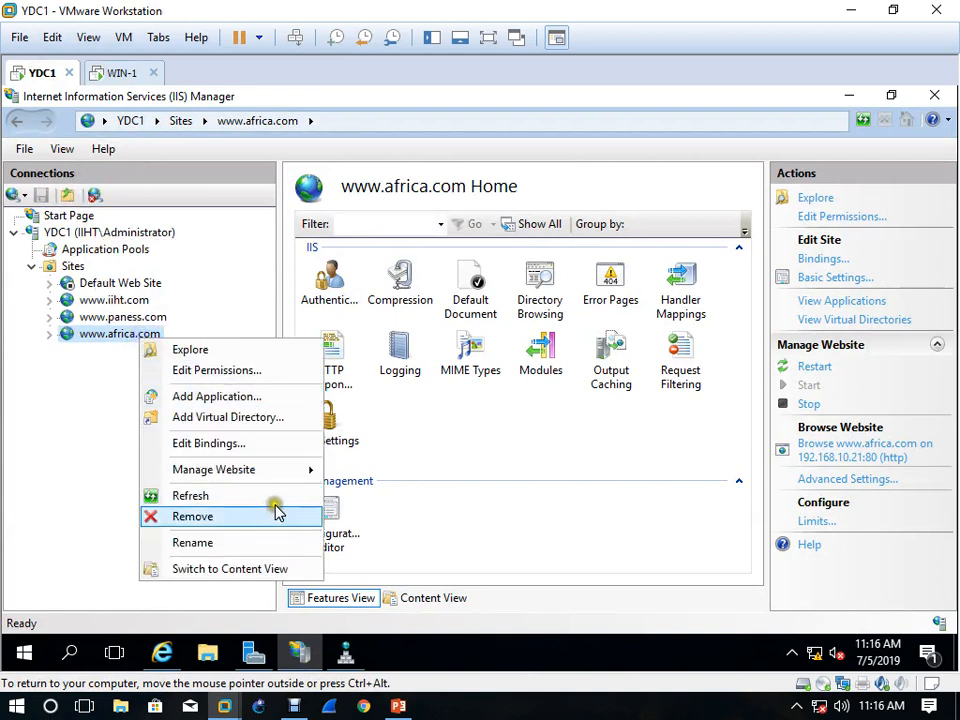
pyautogui.click(273, 497)
pyautogui.rightClick(122, 333)
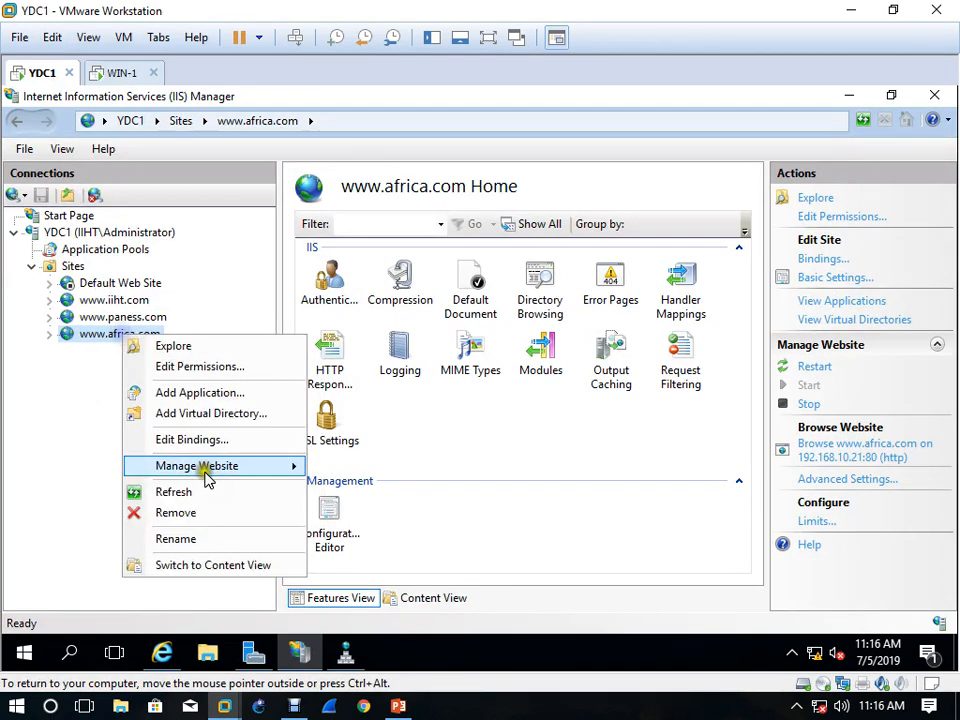
pyautogui.click(199, 492)
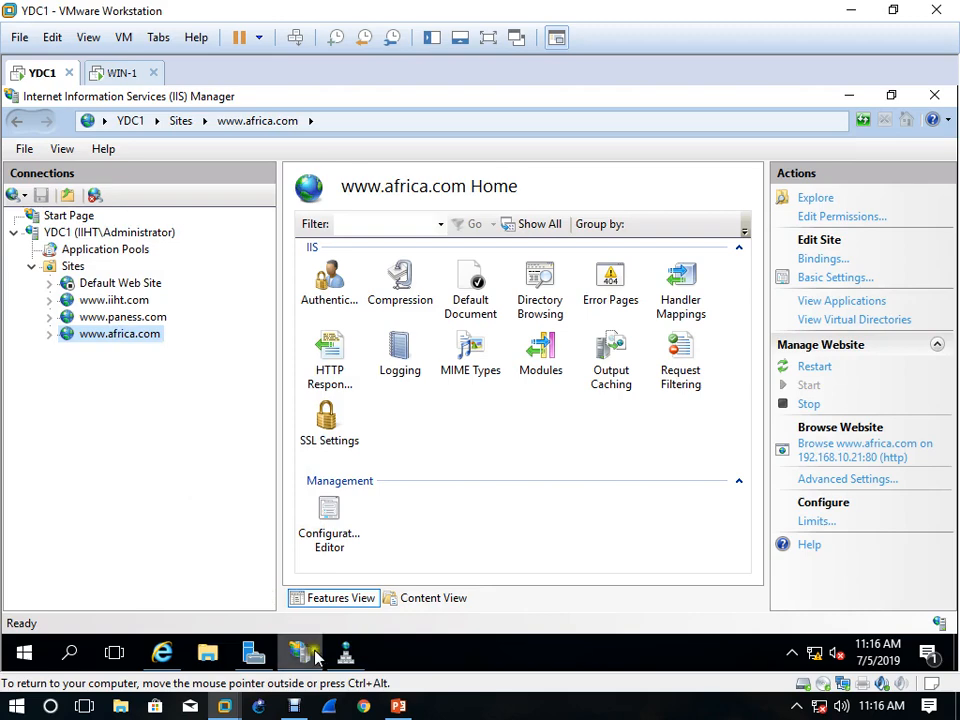
pyautogui.click(122, 76)
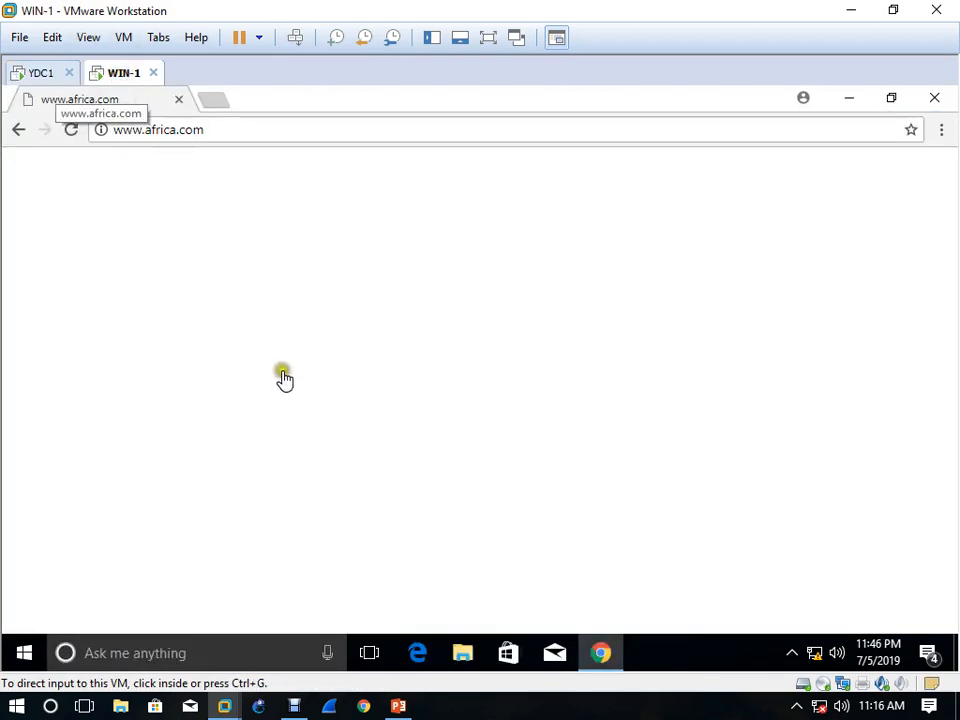
pyautogui.click(936, 100)
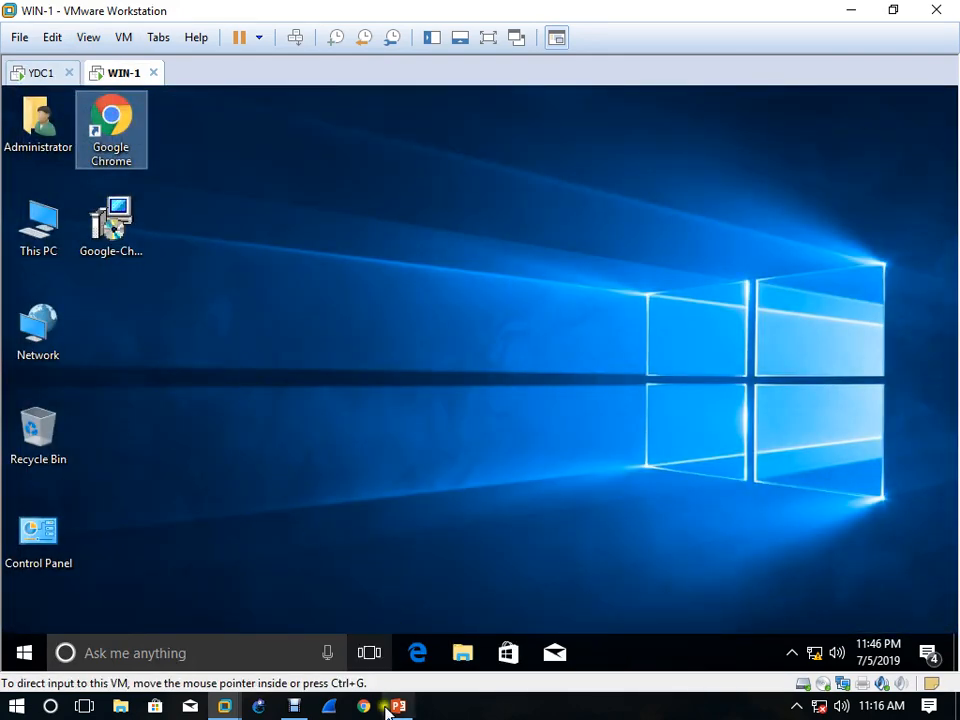
pyautogui.click(294, 706)
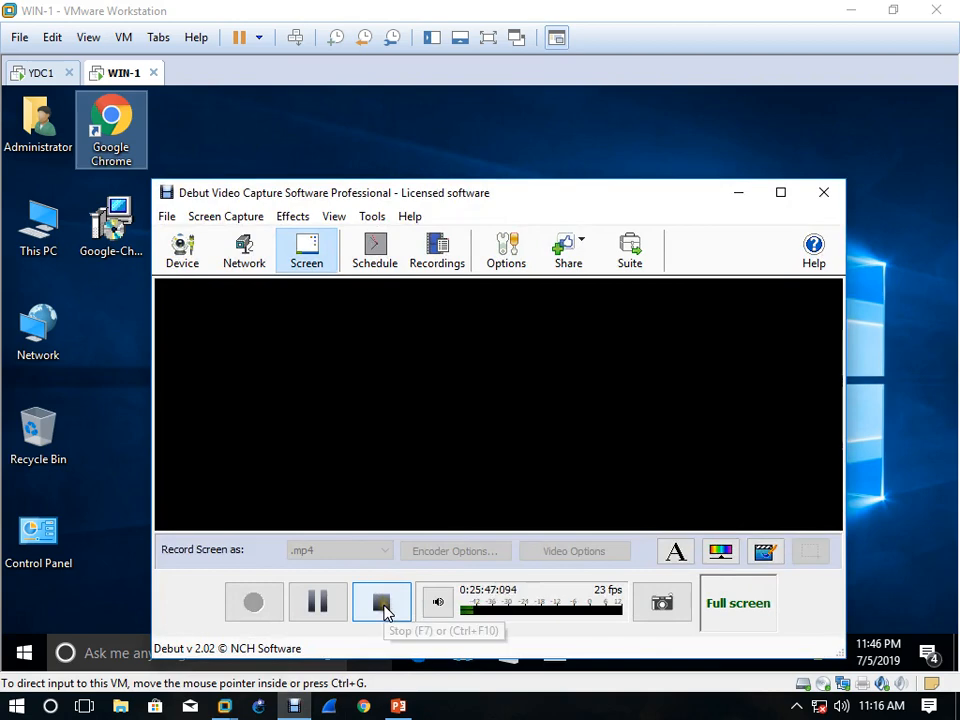
# Switch to YDC1 and close IIS Manager, Internet Explorer and DNS Manager
pyautogui.click(30, 73)
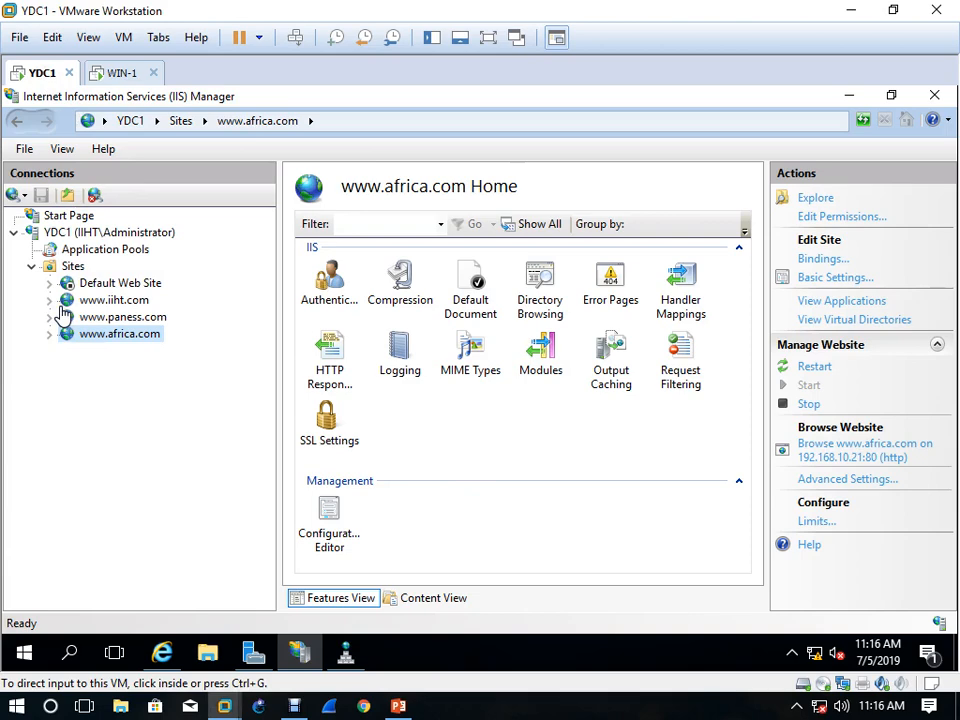
pyautogui.click(566, 470)
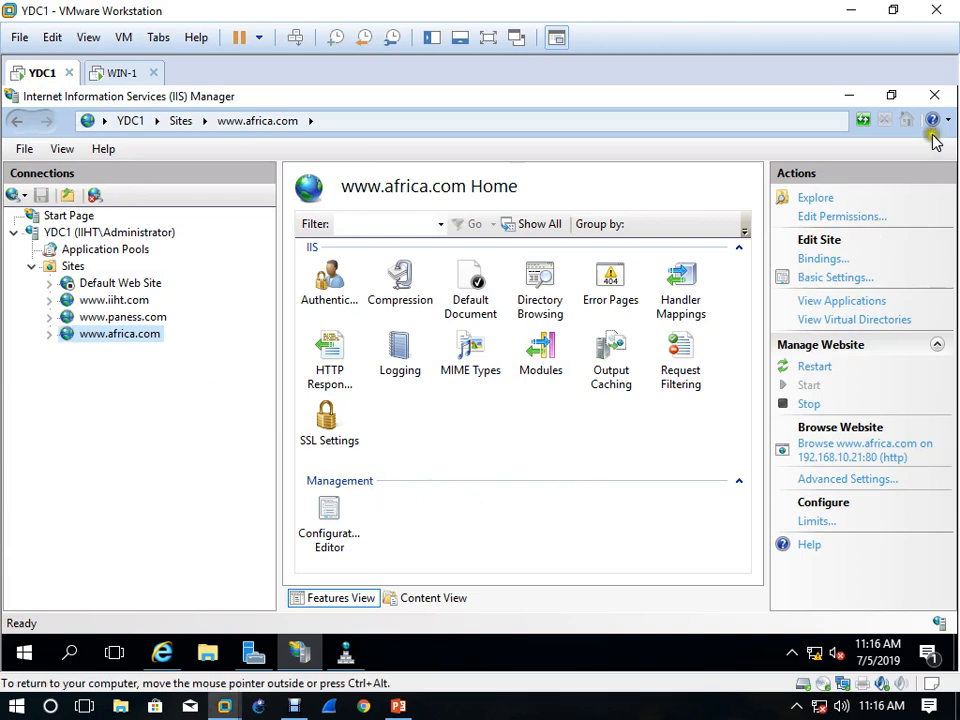
pyautogui.click(934, 96)
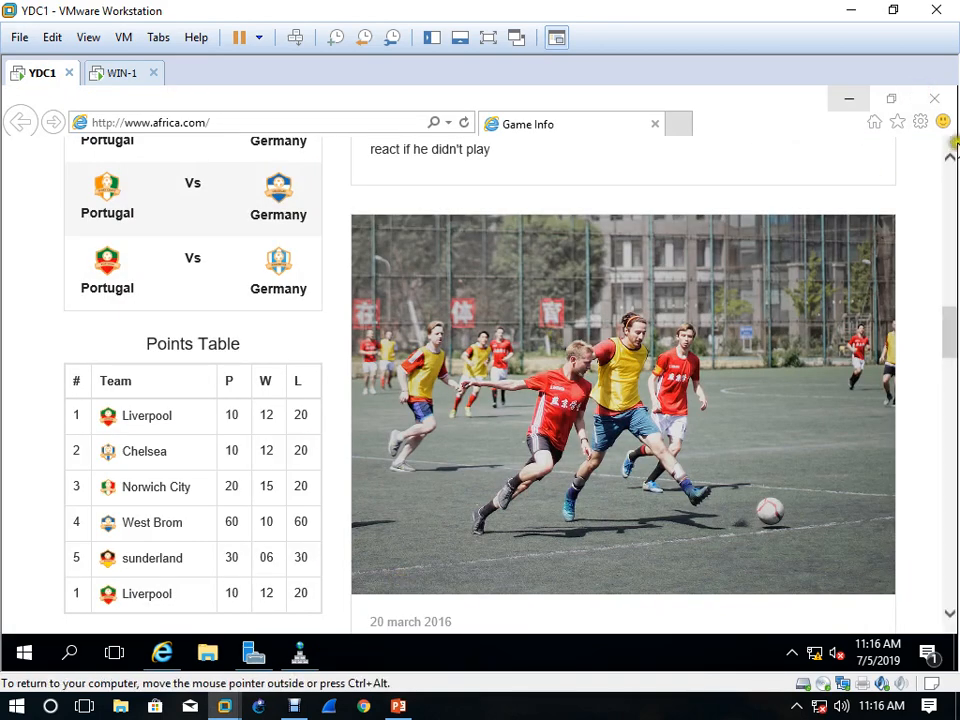
pyautogui.click(934, 96)
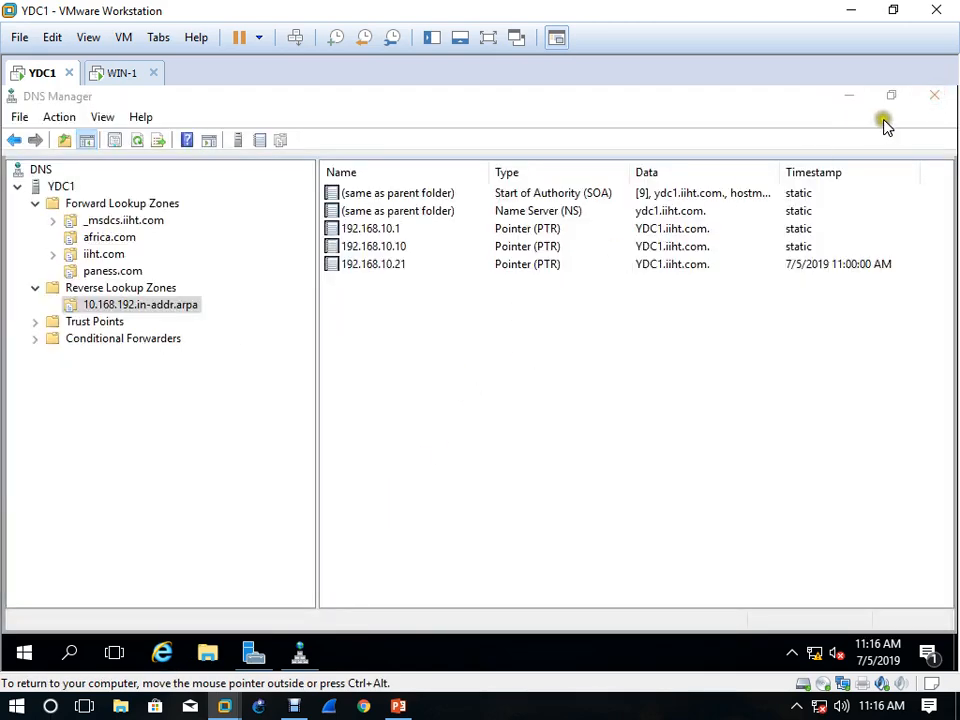
pyautogui.click(934, 96)
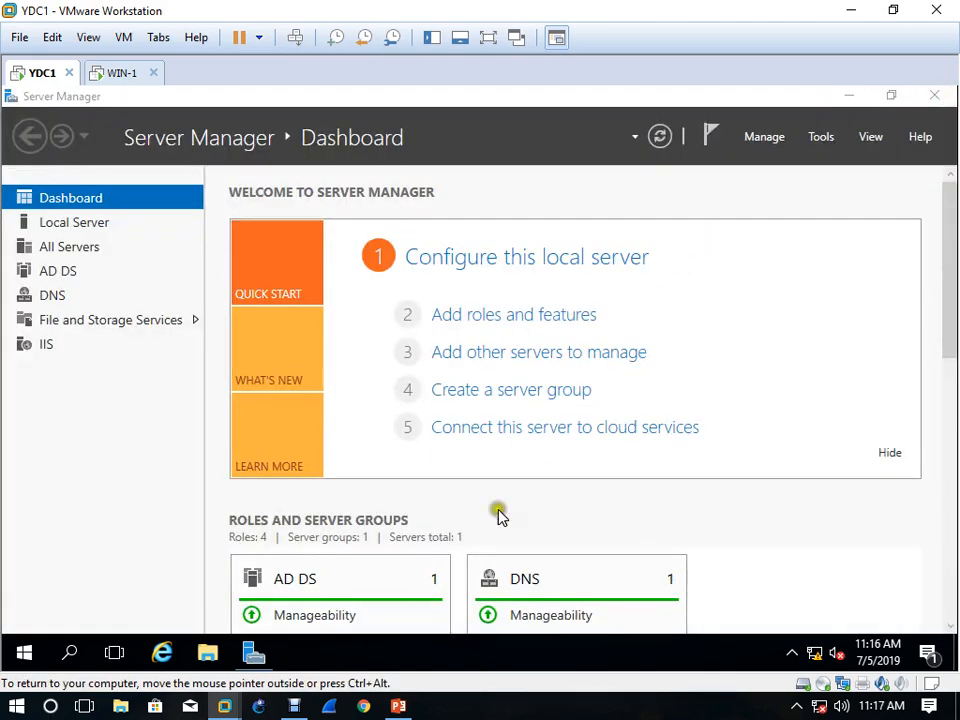